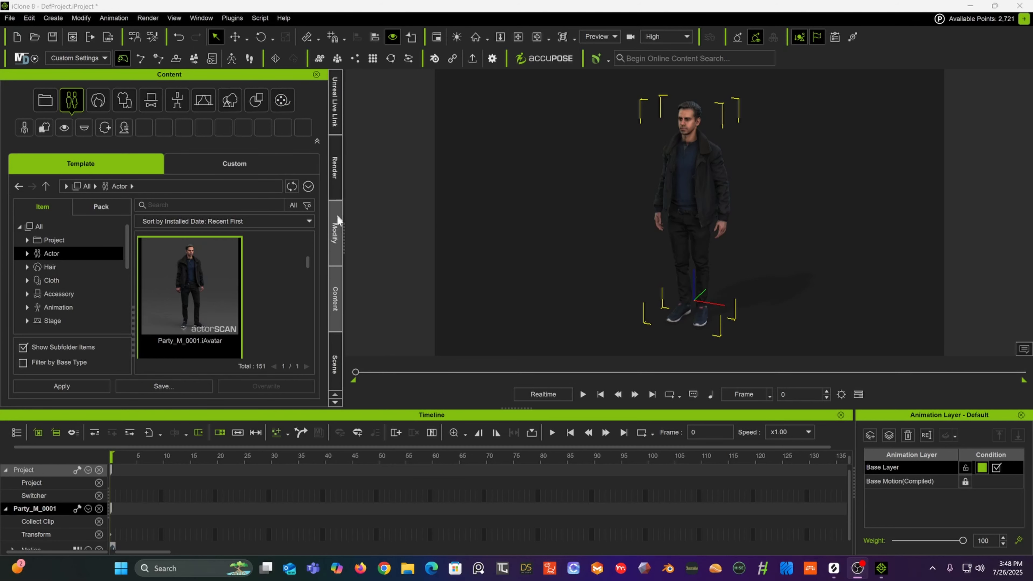
# Step: Open AccuPOSE from the selected character's motion options and move its window to the upper left
pyautogui.click(334, 238)
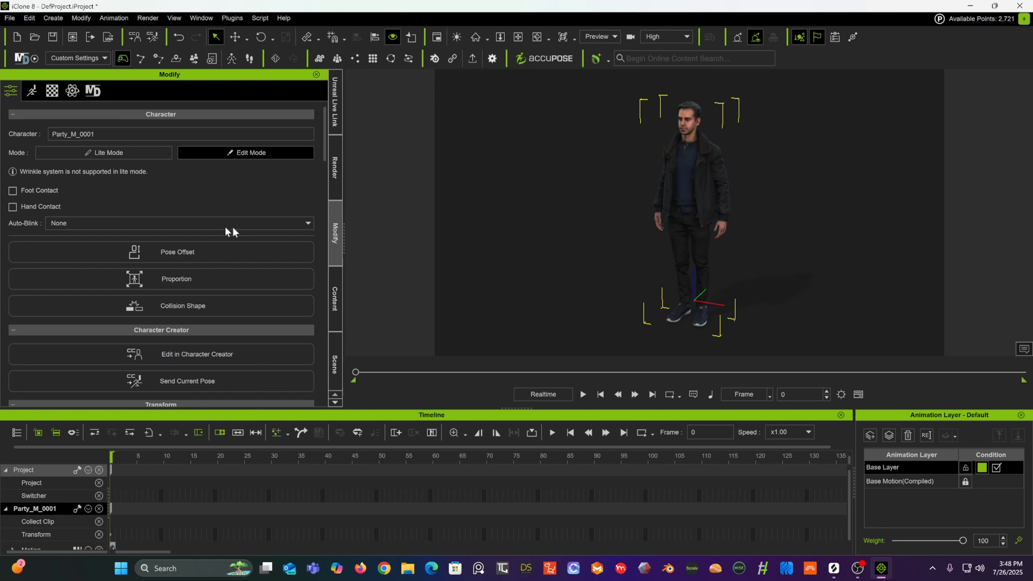
pyautogui.click(32, 91)
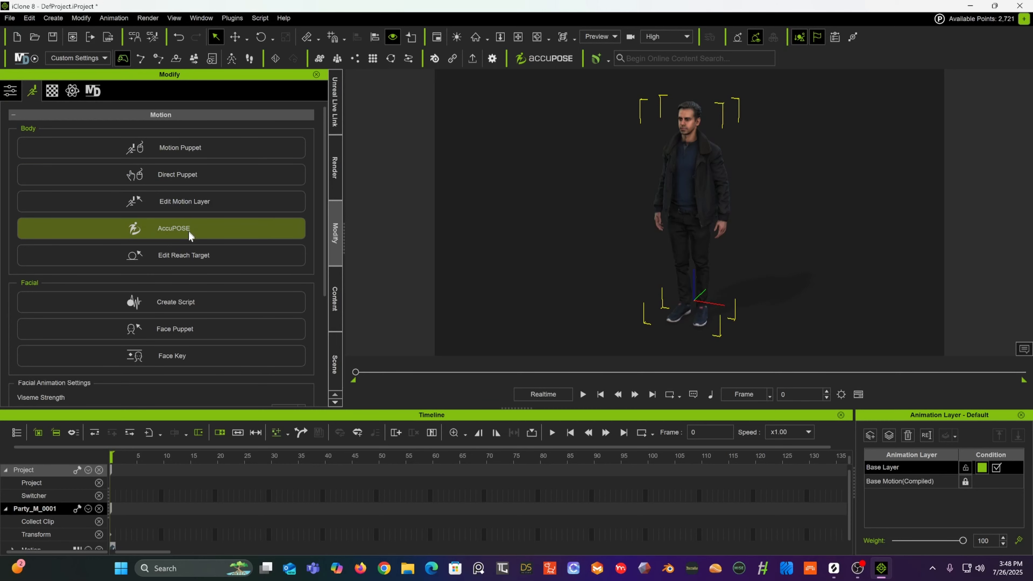
pyautogui.click(199, 235)
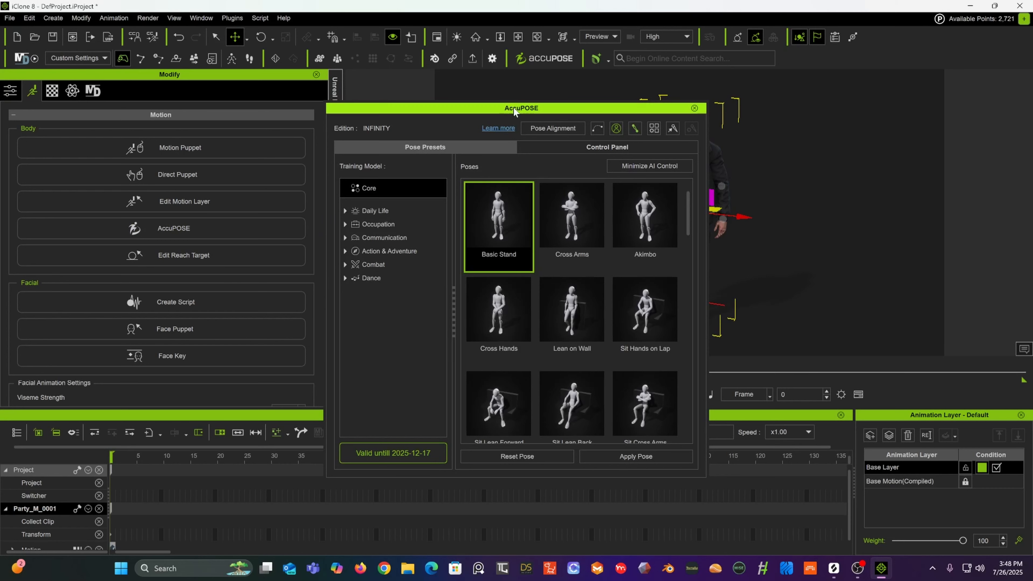
pyautogui.moveTo(516, 108); pyautogui.dragTo(230, 36)
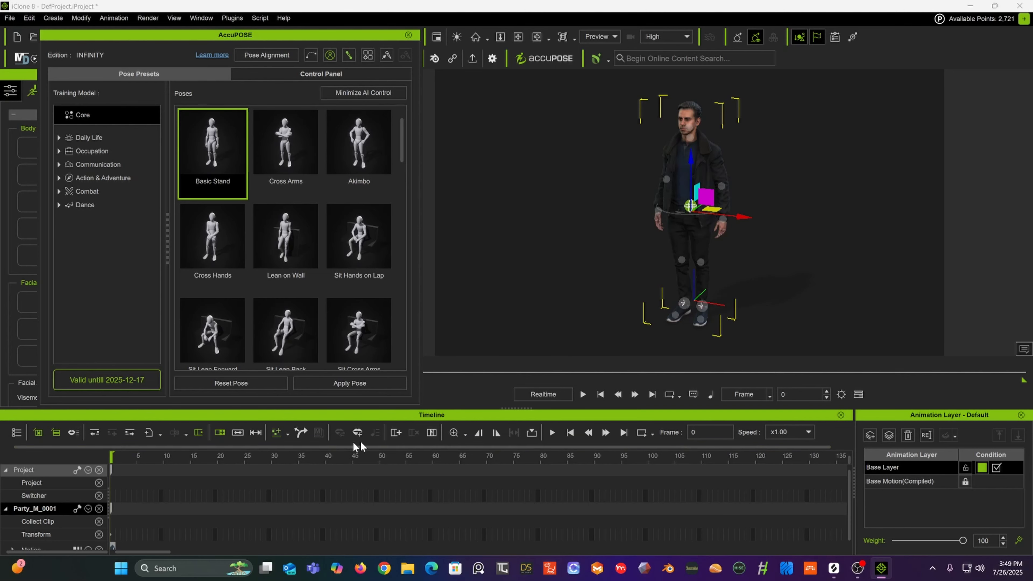
# Step: At frame 20, switch to the AccuPOSE control panel and drag the right foot effector up and outward
pyautogui.moveTo(423, 409); pyautogui.dragTo(418, 398)
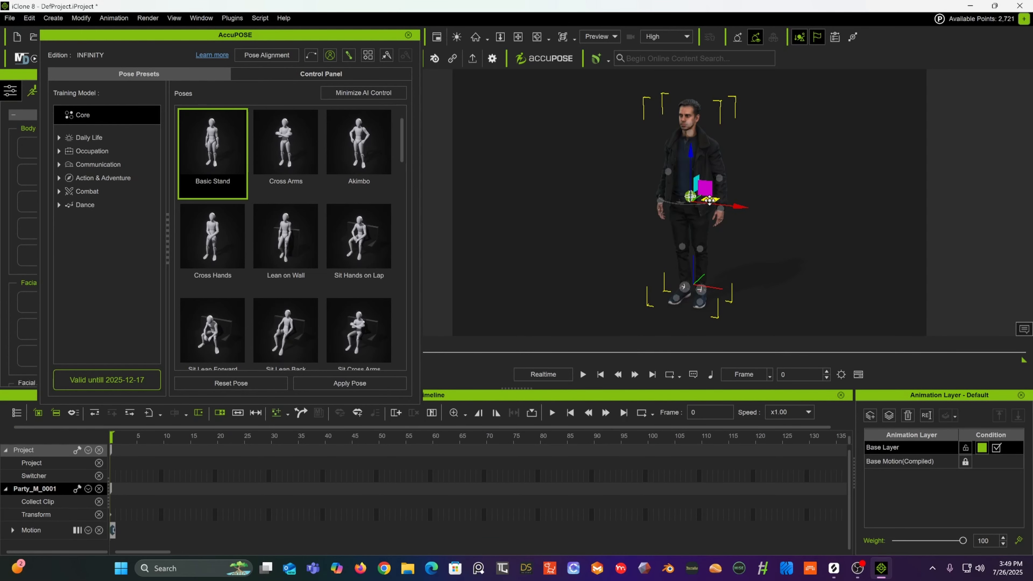
pyautogui.moveTo(709, 200)
pyautogui.mouseDown()
pyautogui.moveTo(729, 183)
pyautogui.moveTo(698, 220)
pyautogui.moveTo(716, 187)
pyautogui.moveTo(702, 203)
pyautogui.moveTo(709, 198)
pyautogui.mouseUp()
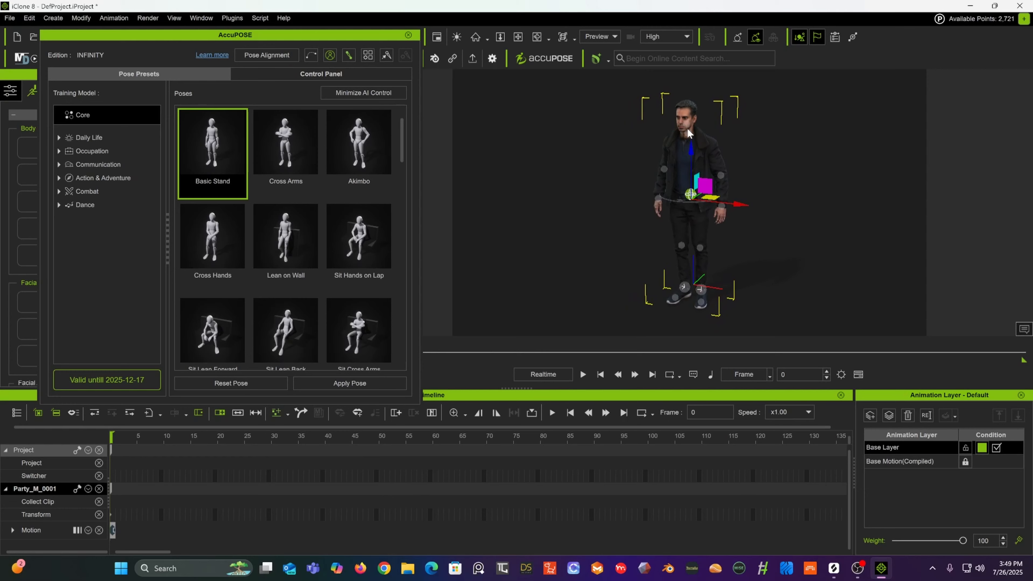
pyautogui.moveTo(693, 147)
pyautogui.mouseDown()
pyautogui.moveTo(692, 194)
pyautogui.moveTo(688, 118)
pyautogui.moveTo(689, 190)
pyautogui.moveTo(693, 150)
pyautogui.mouseUp()
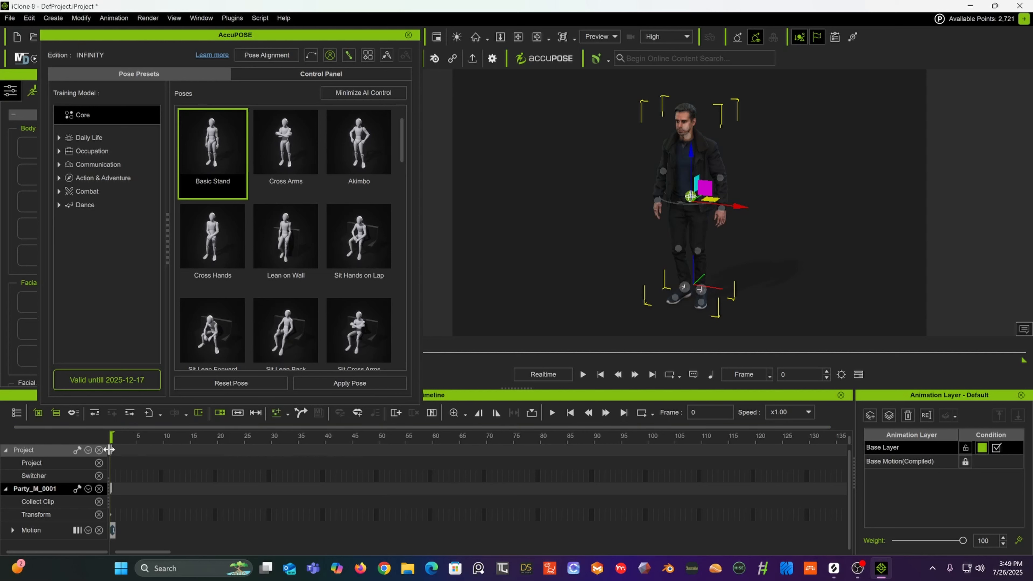
pyautogui.moveTo(110, 438); pyautogui.dragTo(218, 440)
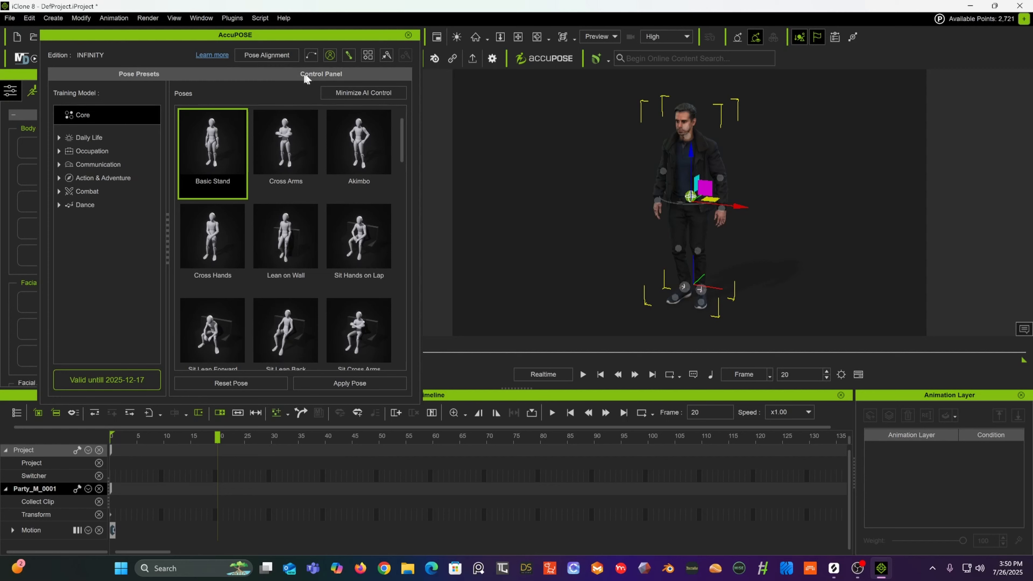
pyautogui.click(319, 74)
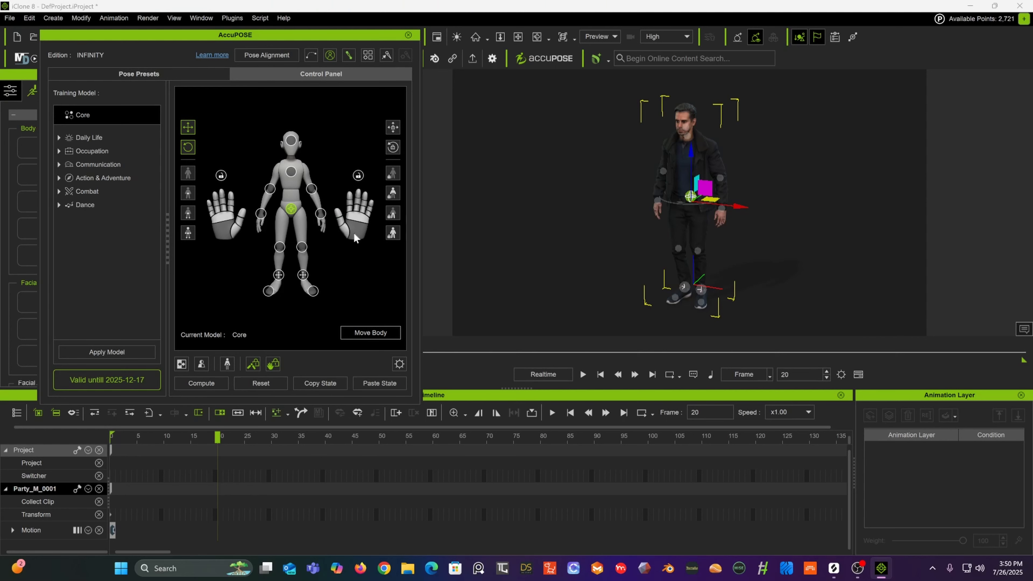
pyautogui.click(303, 275)
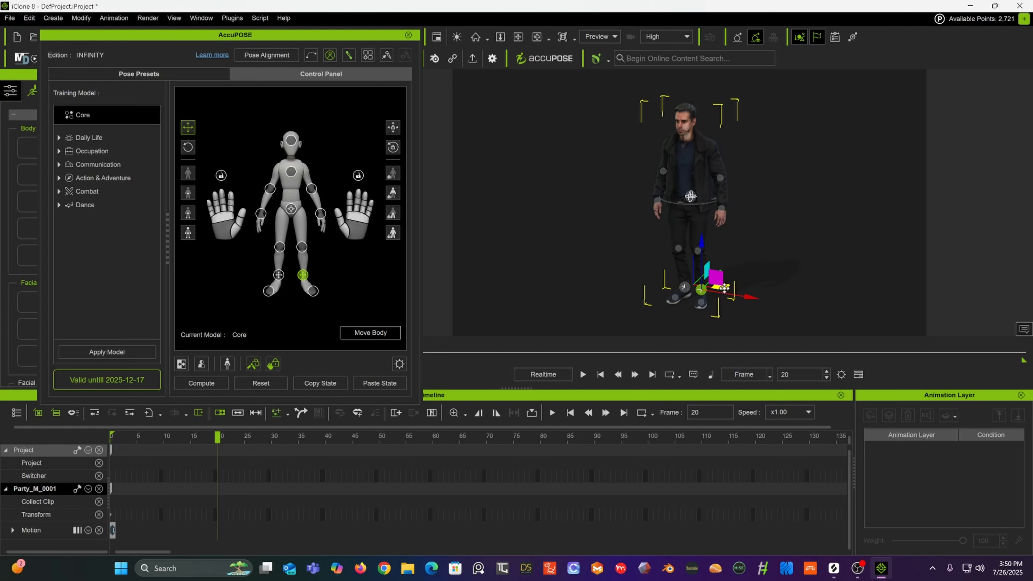
pyautogui.moveTo(724, 287); pyautogui.dragTo(740, 269)
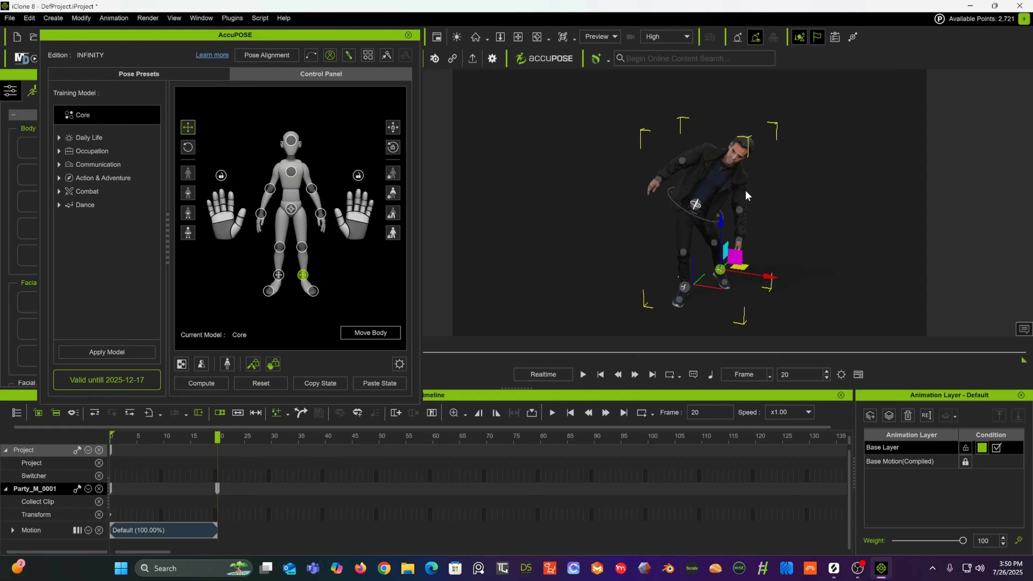
# Step: Select the hip effector and move it to the right
pyautogui.moveTo(769, 182); pyautogui.dragTo(687, 165, button='right')
pyautogui.scroll(3, 708, 177)
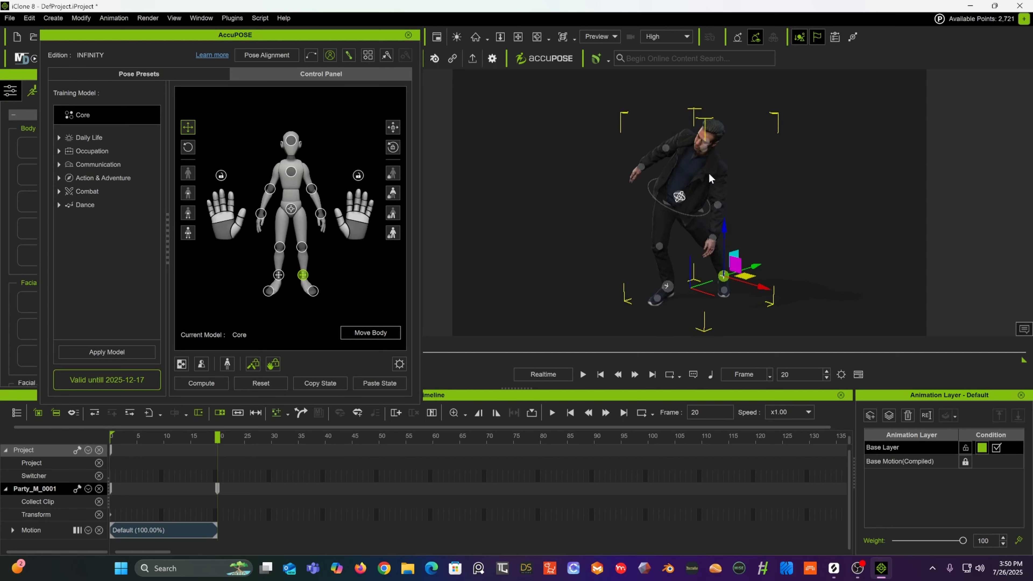
pyautogui.click(680, 196)
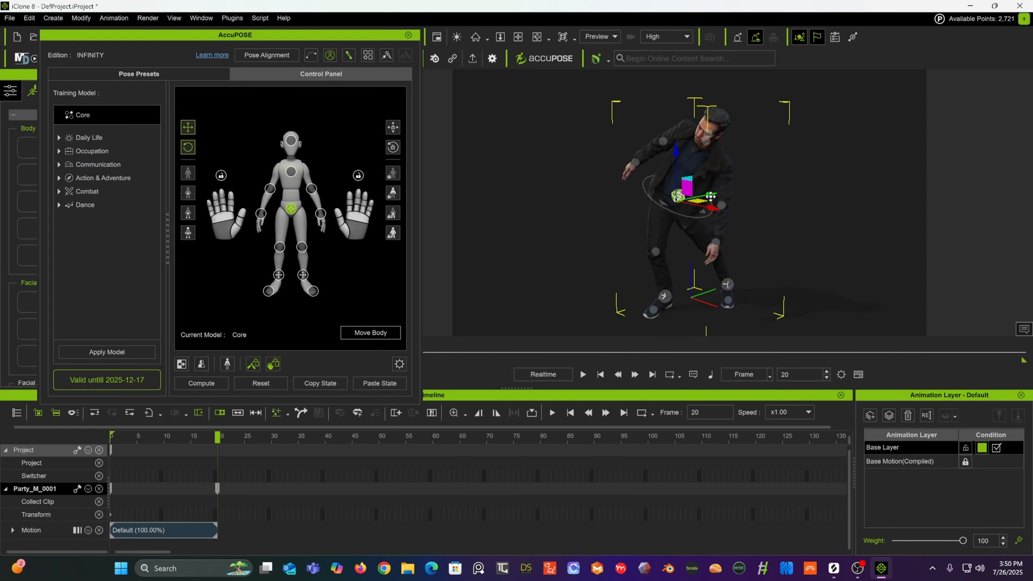
pyautogui.moveTo(711, 195); pyautogui.dragTo(731, 192)
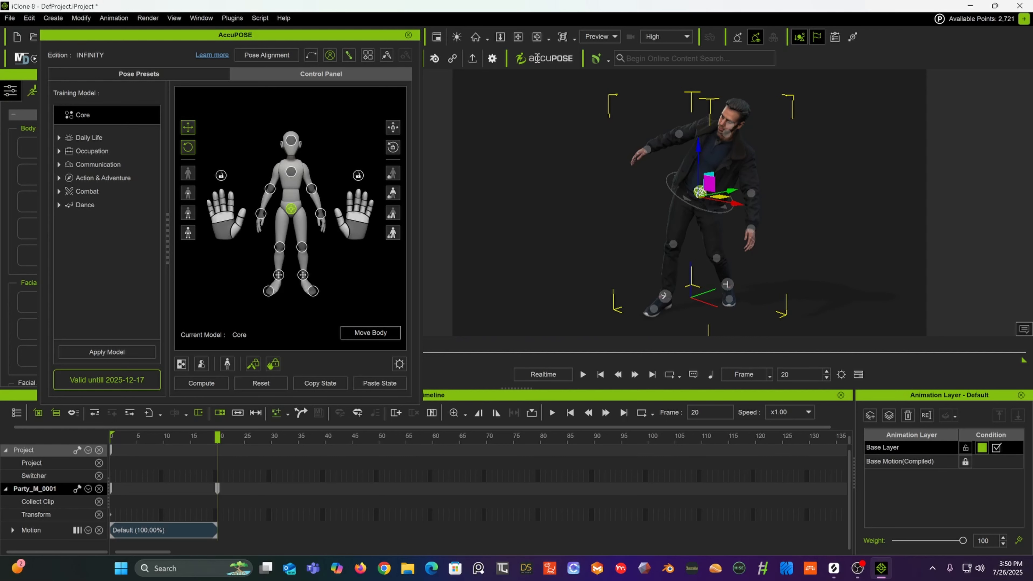
# Step: Switch to the rotate tool and rotate the hip effector to turn the upper body
pyautogui.moveTo(342, 37); pyautogui.dragTo(338, 73)
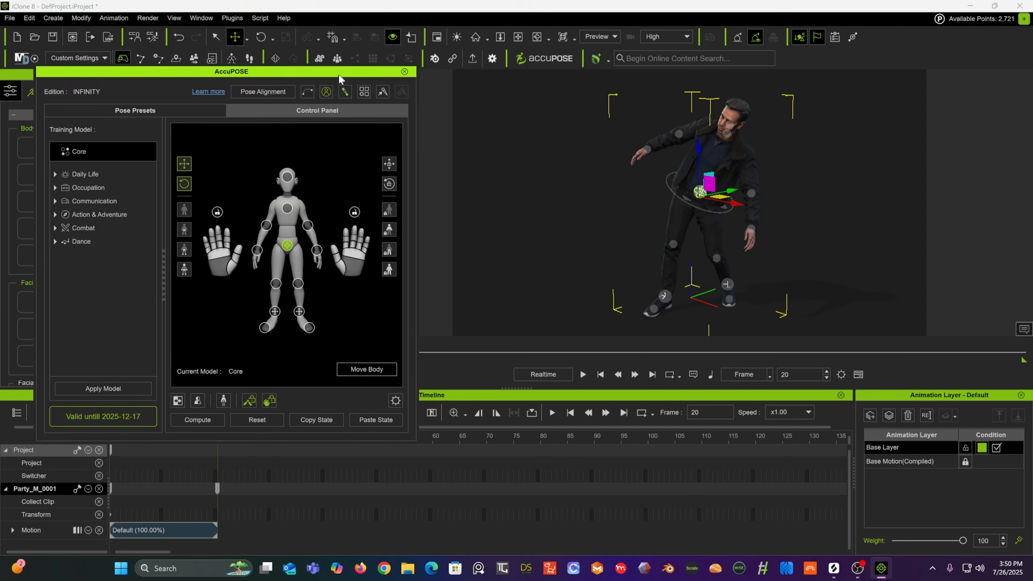
pyautogui.click(262, 38)
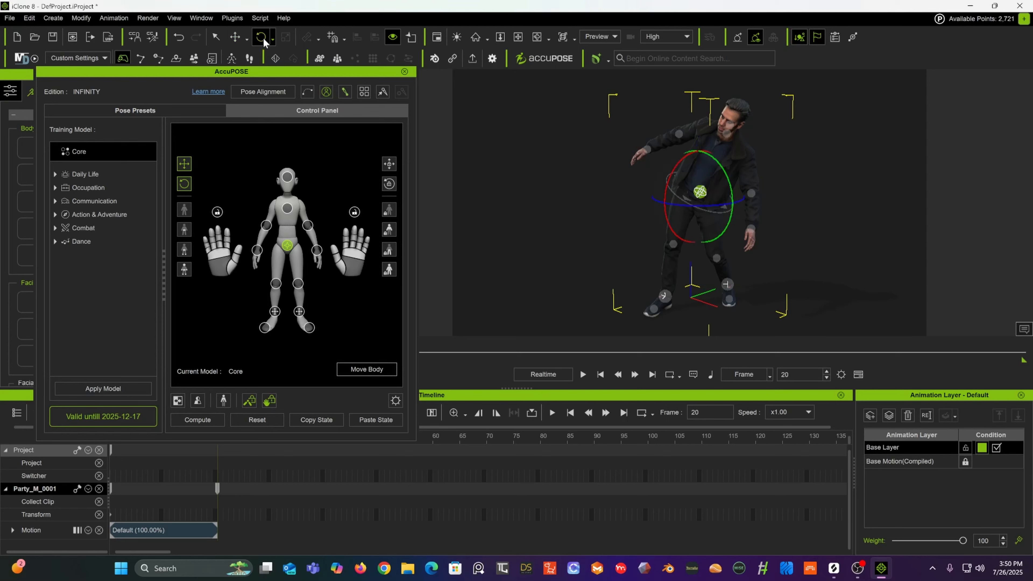
pyautogui.moveTo(727, 164); pyautogui.dragTo(752, 174)
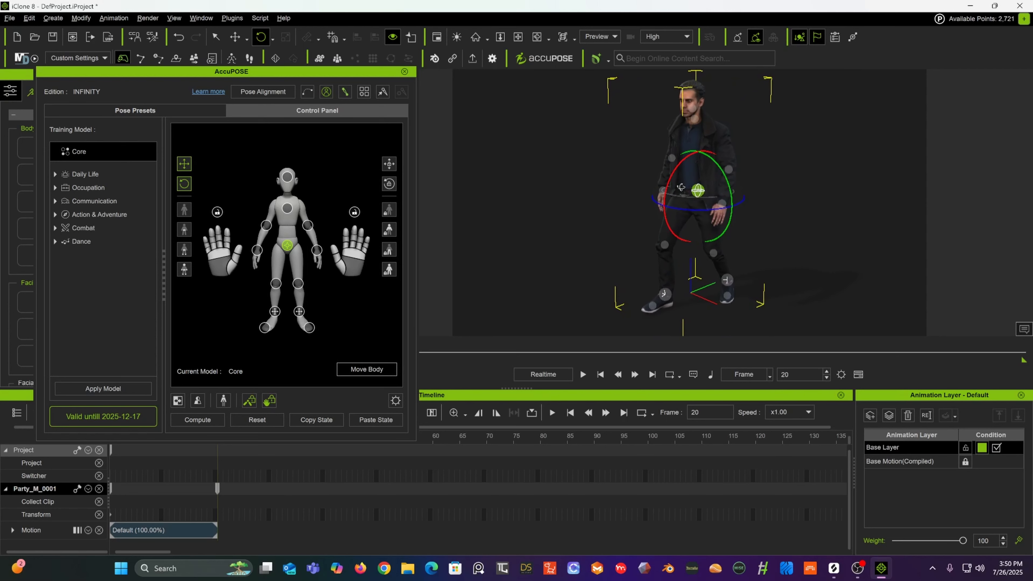
# Step: Rotate the right foot effector, then nudge the hip effector slightly to the right with the move tool
pyautogui.click(726, 280)
pyautogui.moveTo(708, 299); pyautogui.dragTo(730, 294)
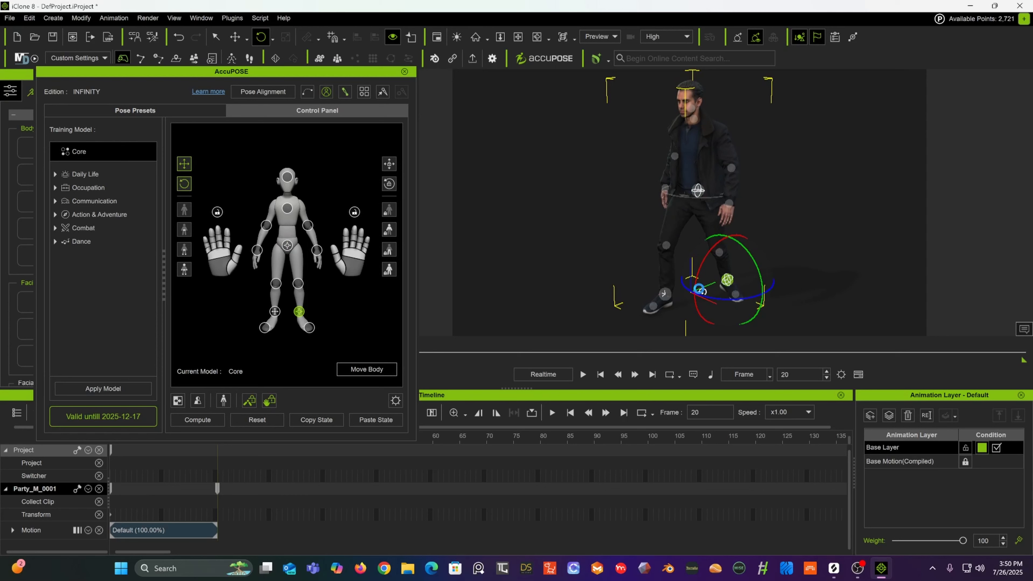
pyautogui.click(699, 190)
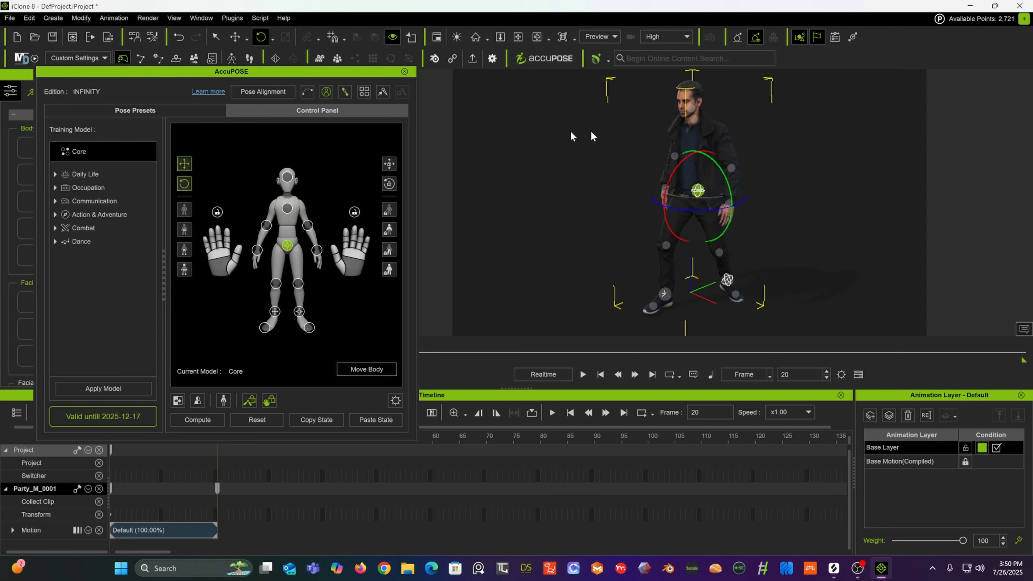
pyautogui.click(235, 38)
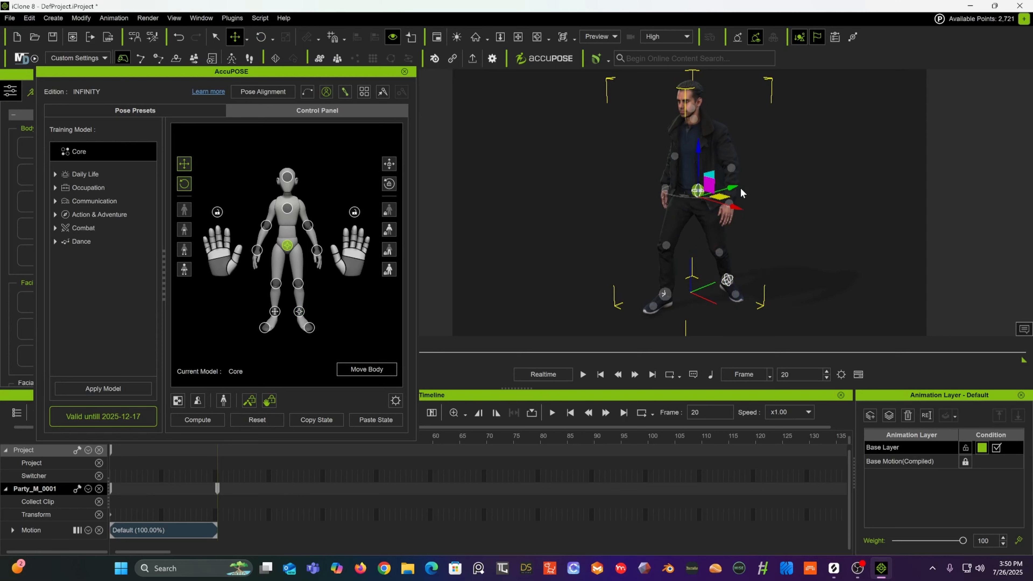
pyautogui.moveTo(733, 188); pyautogui.dragTo(739, 187)
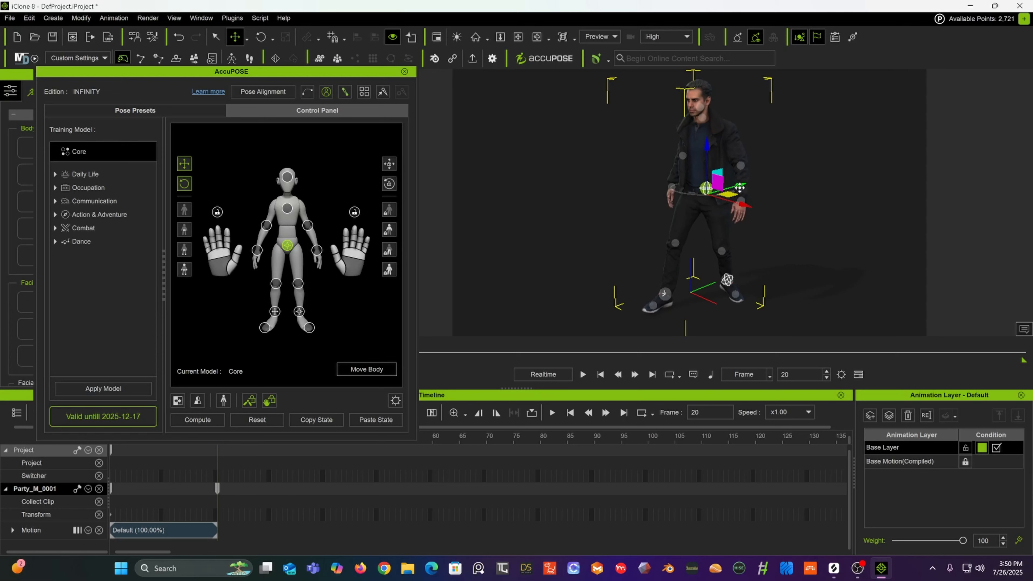
# Step: Go to frame 14 and lift the right foot effector slightly upward
pyautogui.moveTo(707, 145); pyautogui.dragTo(619, 140)
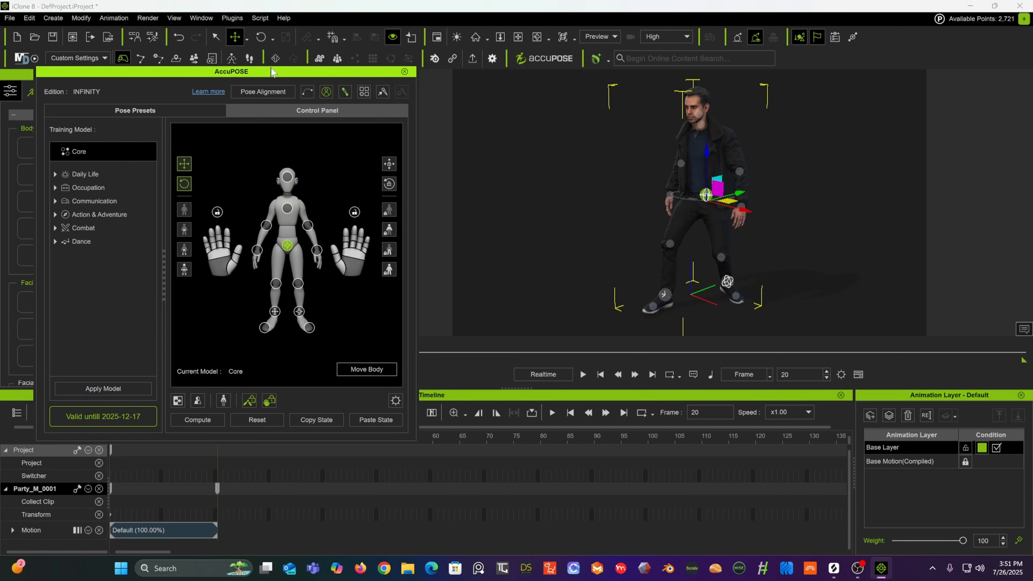
pyautogui.moveTo(284, 72); pyautogui.dragTo(287, 43)
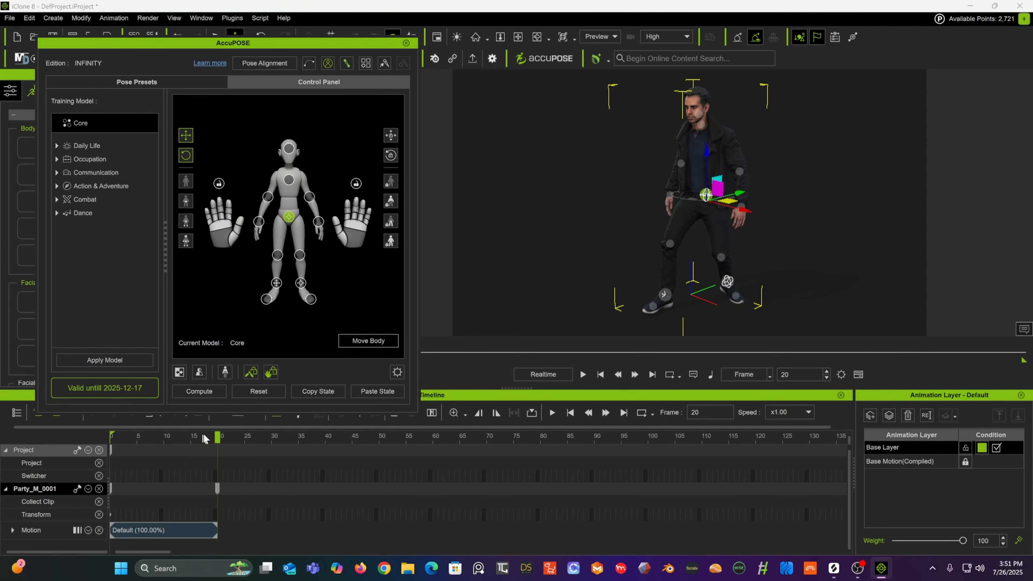
pyautogui.moveTo(215, 438); pyautogui.dragTo(158, 462)
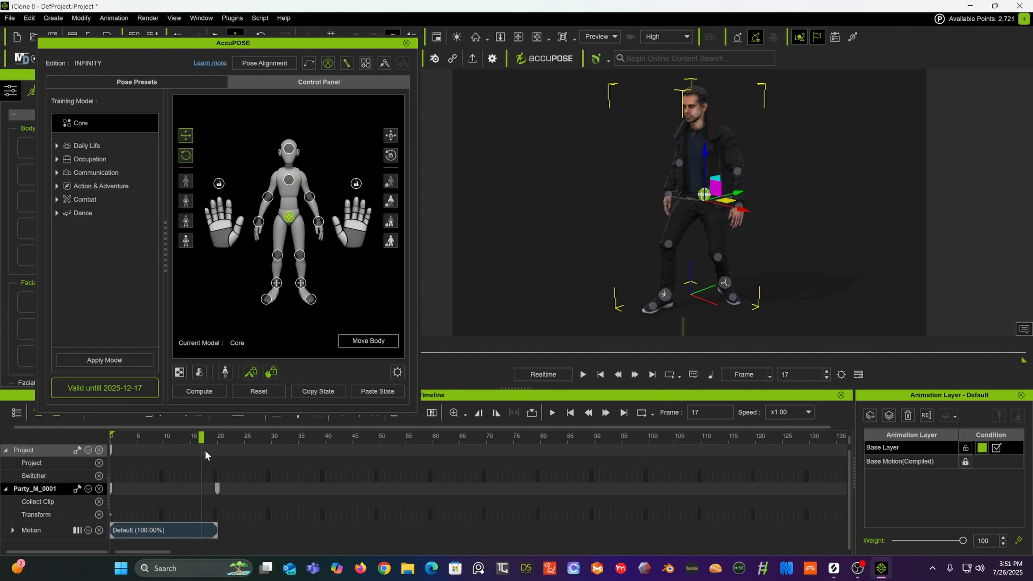
pyautogui.click(219, 453)
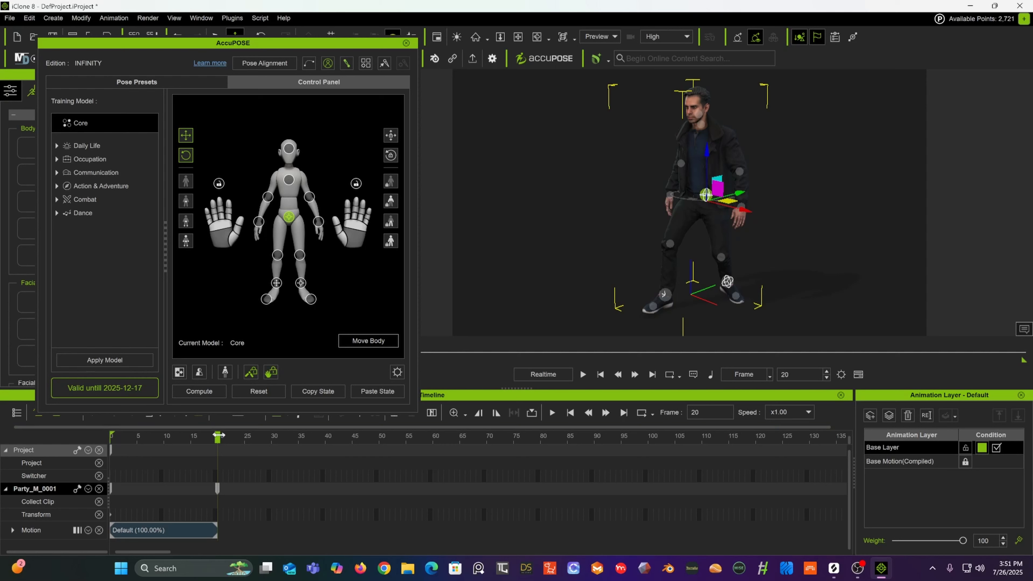
pyautogui.moveTo(217, 437); pyautogui.dragTo(186, 451)
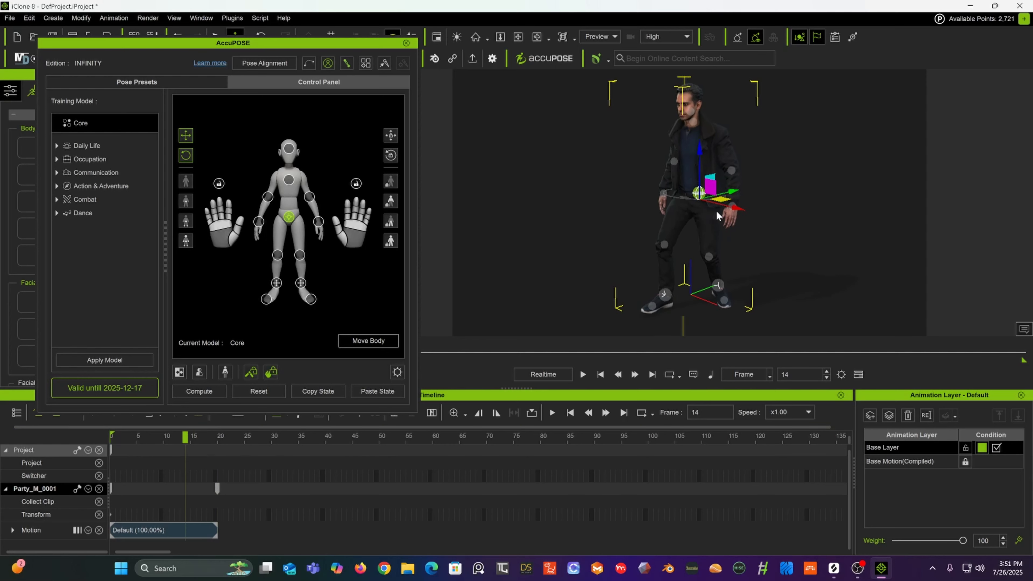
pyautogui.click(718, 287)
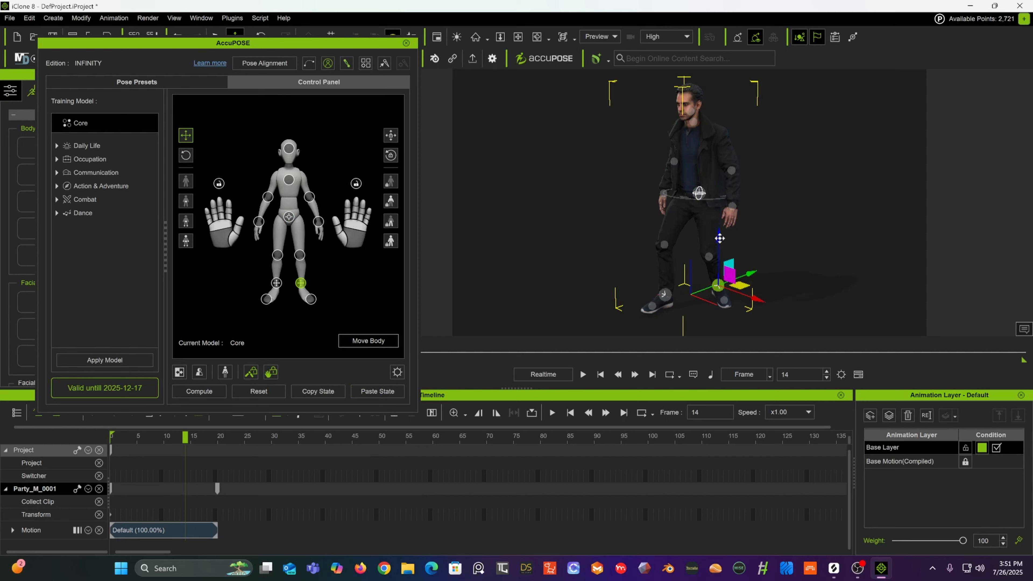
pyautogui.moveTo(720, 238); pyautogui.dragTo(720, 226)
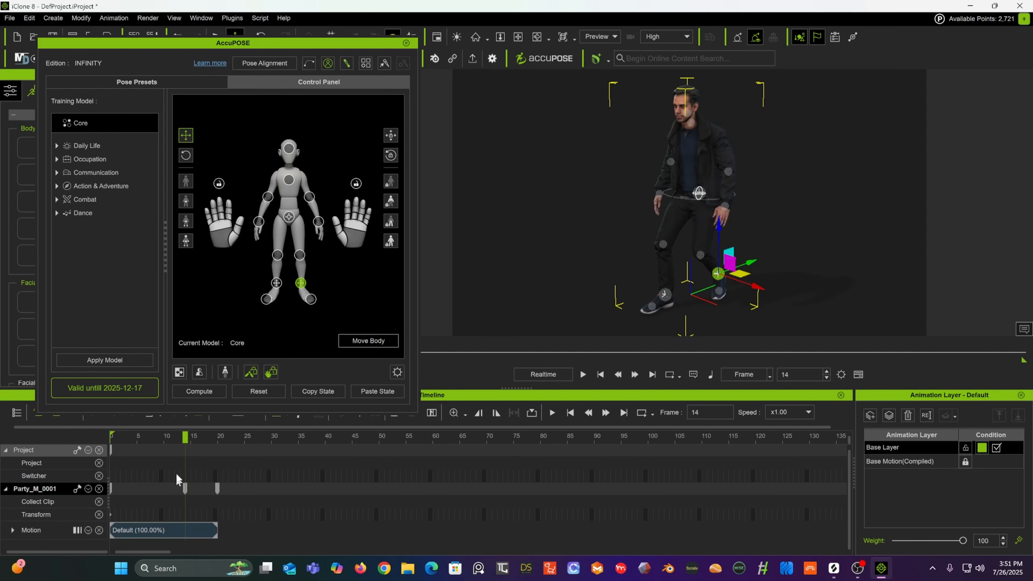
# Step: Go to frame 30 and rotate the hip effector slightly
pyautogui.moveTo(184, 436); pyautogui.dragTo(216, 460)
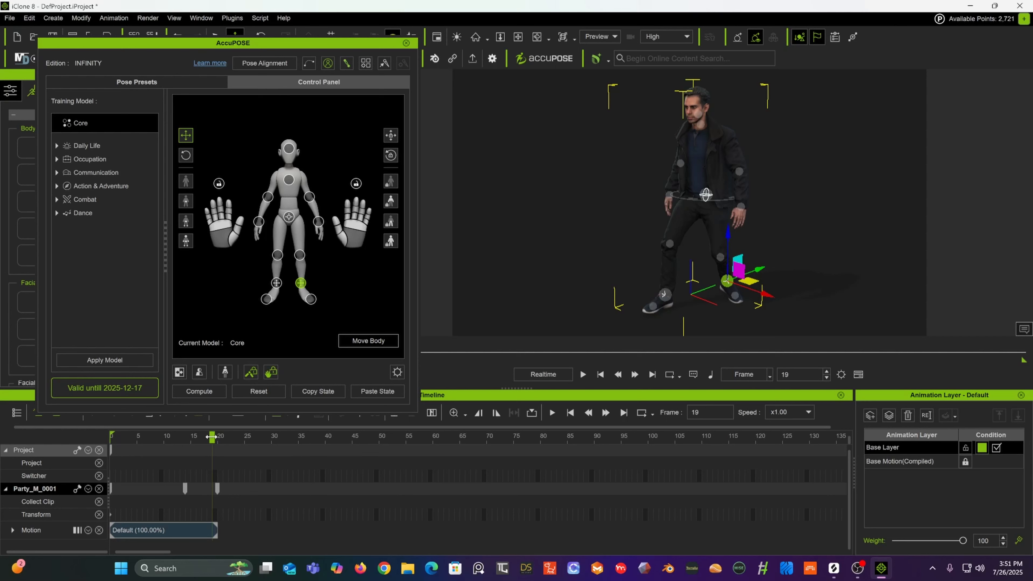
pyautogui.moveTo(211, 436)
pyautogui.mouseDown()
pyautogui.moveTo(122, 445)
pyautogui.moveTo(196, 446)
pyautogui.mouseUp()
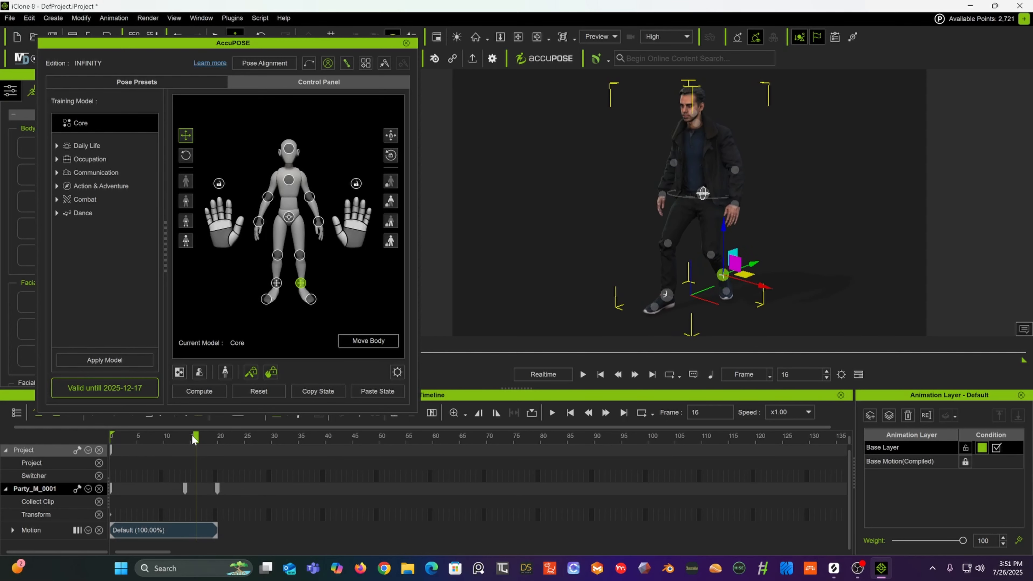
pyautogui.moveTo(194, 439); pyautogui.dragTo(218, 439)
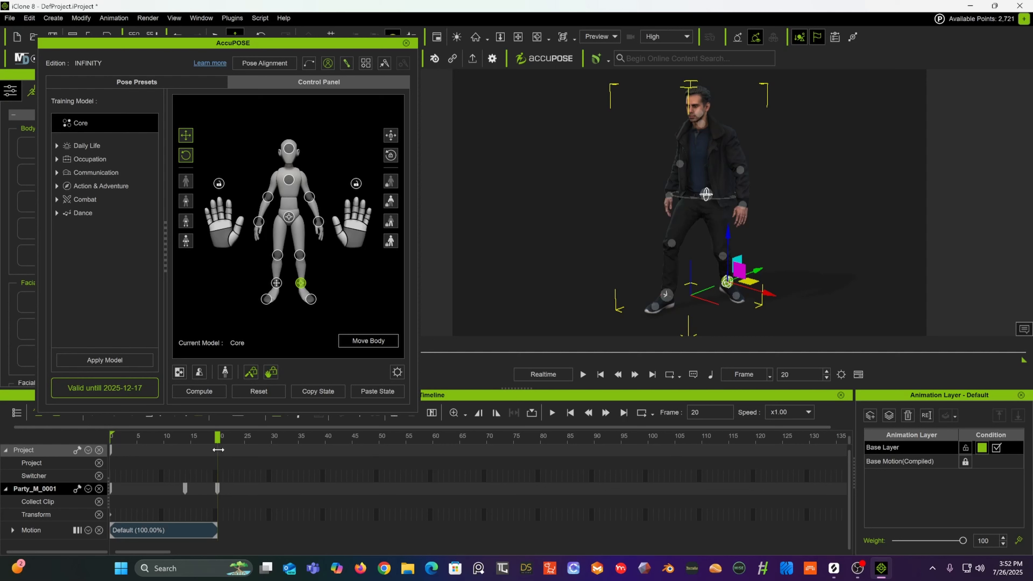
pyautogui.moveTo(218, 450); pyautogui.dragTo(272, 450)
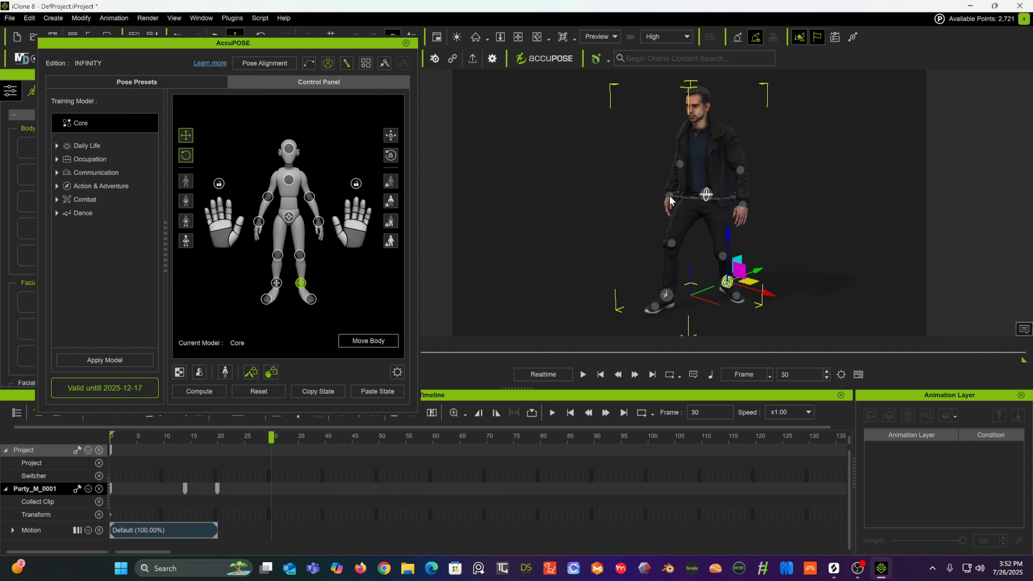
pyautogui.click(706, 195)
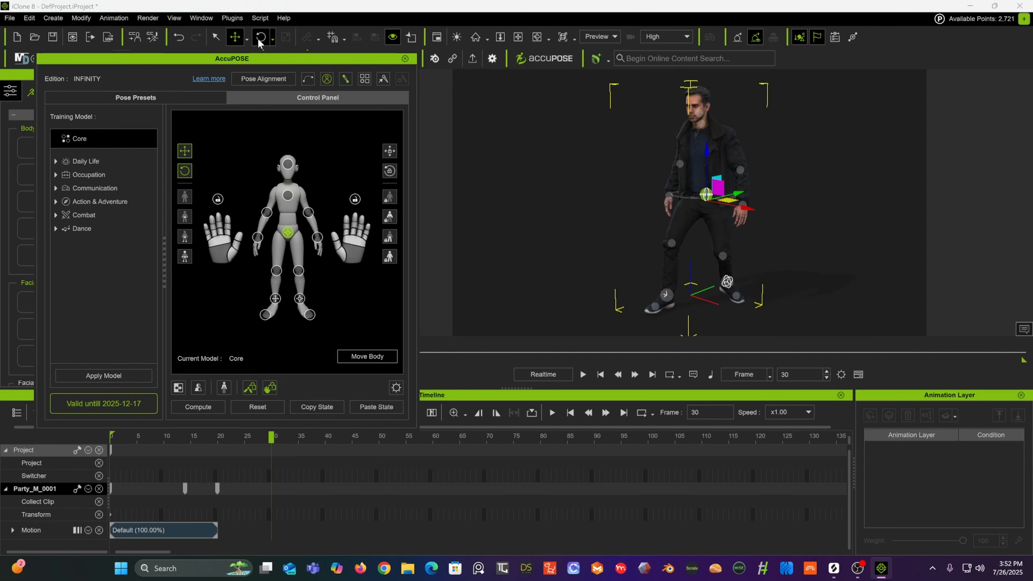
pyautogui.click(261, 37)
pyautogui.moveTo(693, 211); pyautogui.dragTo(706, 211)
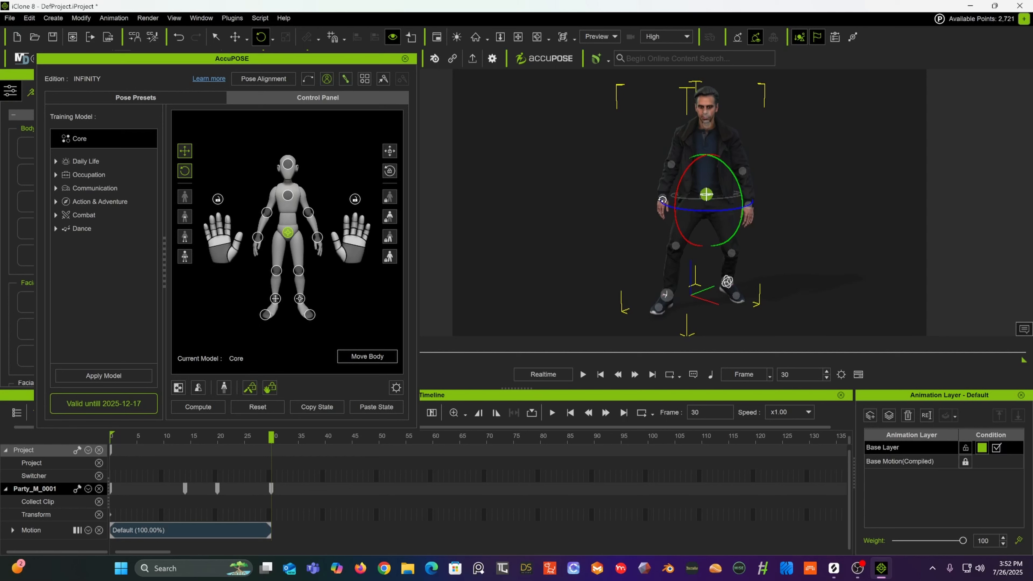
# Step: Select the right hand effector, raise it in front of the body with the move tool, then rotate it slightly
pyautogui.click(662, 200)
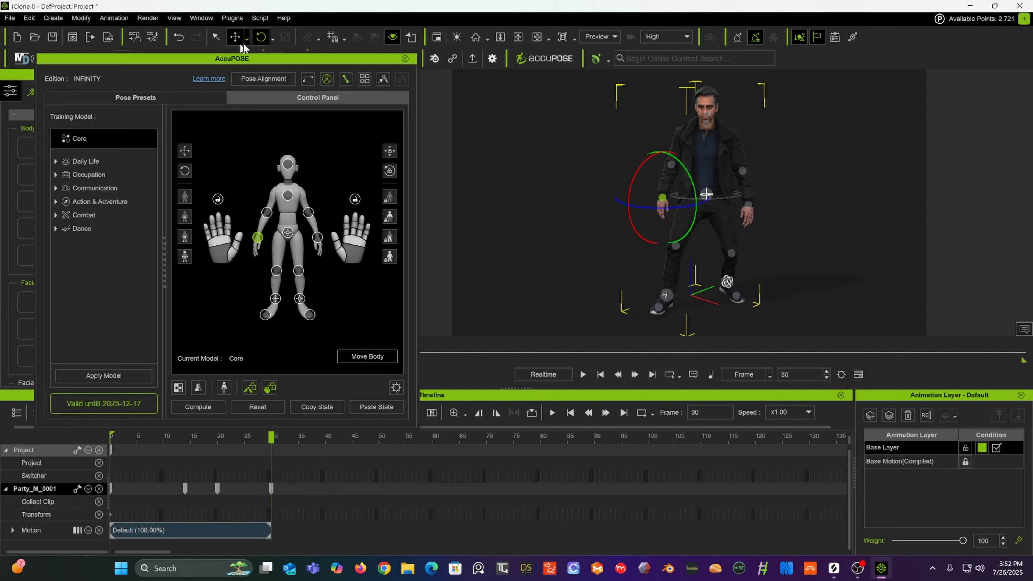
pyautogui.click(236, 38)
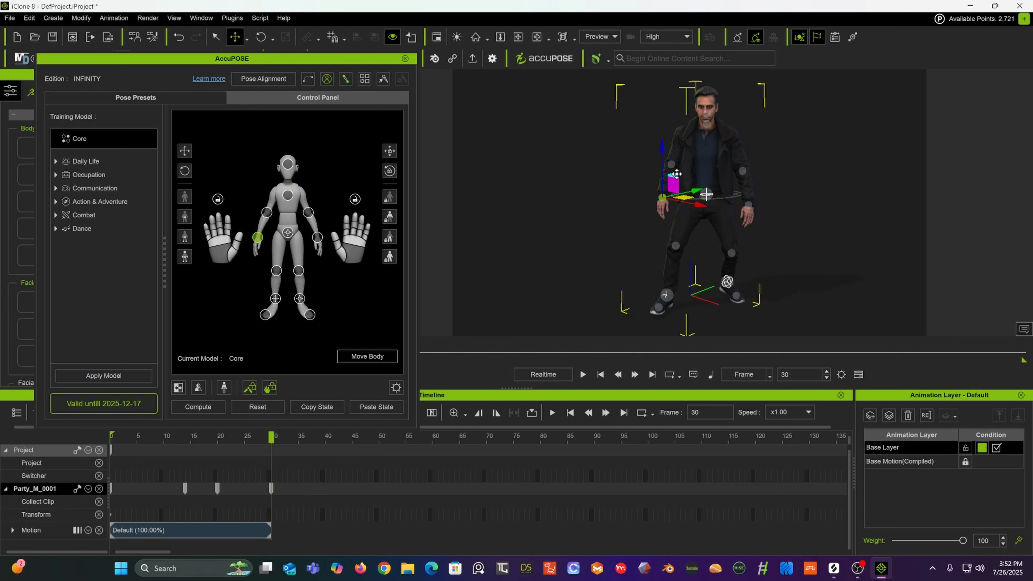
pyautogui.moveTo(674, 175); pyautogui.dragTo(672, 152)
pyautogui.moveTo(666, 150); pyautogui.dragTo(513, 143, button='right')
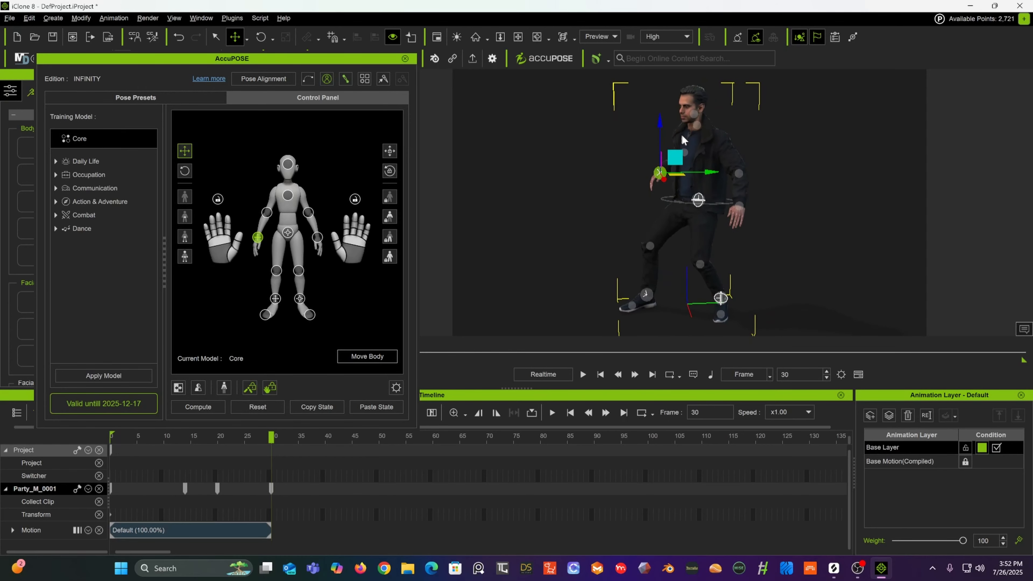
pyautogui.moveTo(676, 157); pyautogui.dragTo(652, 118)
pyautogui.keyDown('alt'); pyautogui.moveTo(596, 137); pyautogui.dragTo(748, 193); pyautogui.keyUp('alt')
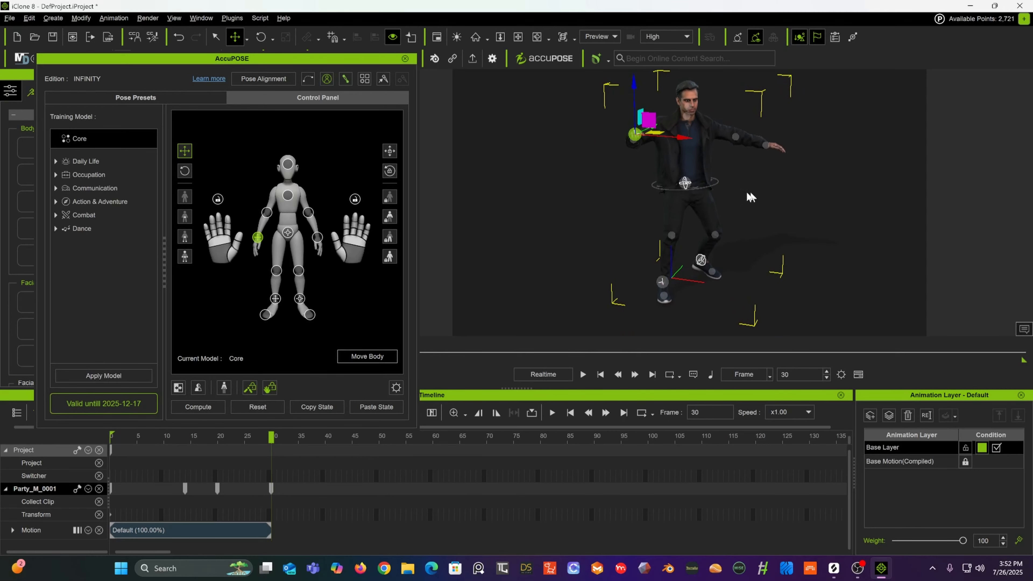
pyautogui.moveTo(685, 138); pyautogui.dragTo(589, 220)
pyautogui.moveTo(696, 137); pyautogui.dragTo(541, 44)
pyautogui.keyDown('alt'); pyautogui.moveTo(615, 93); pyautogui.dragTo(523, 85); pyautogui.keyUp('alt')
pyautogui.click(261, 37)
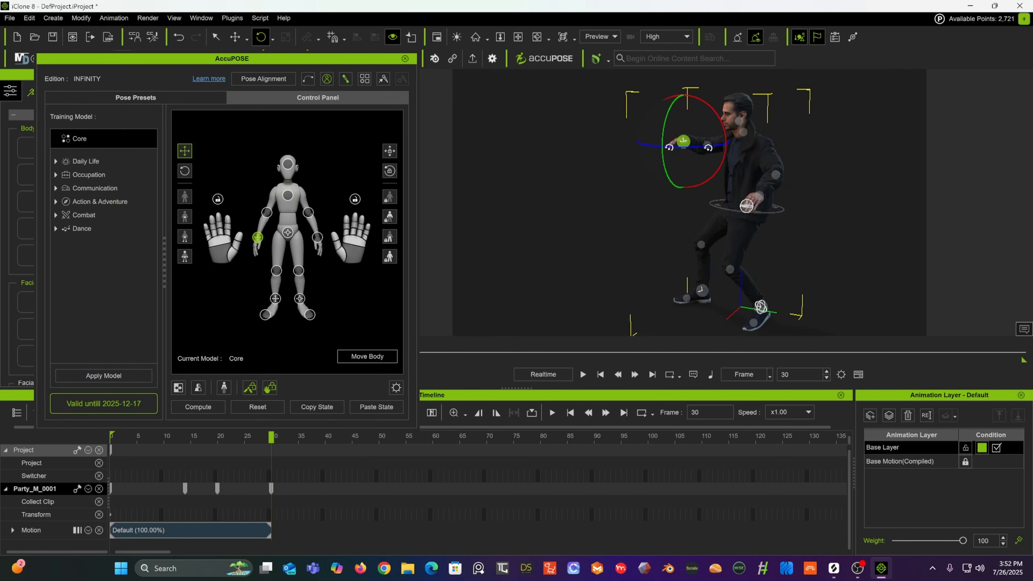
pyautogui.moveTo(665, 122); pyautogui.dragTo(669, 102)
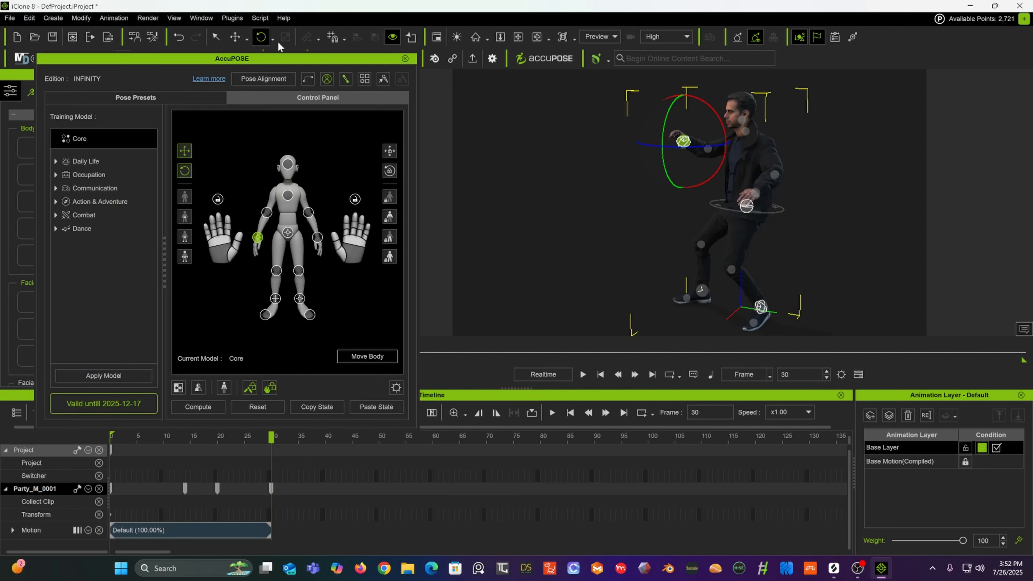
# Step: Rotate the right shoulder effector to lift the arm, switching the rotate tool to Local Rotate
pyautogui.click(235, 36)
pyautogui.moveTo(547, 185); pyautogui.dragTo(767, 220, button='right')
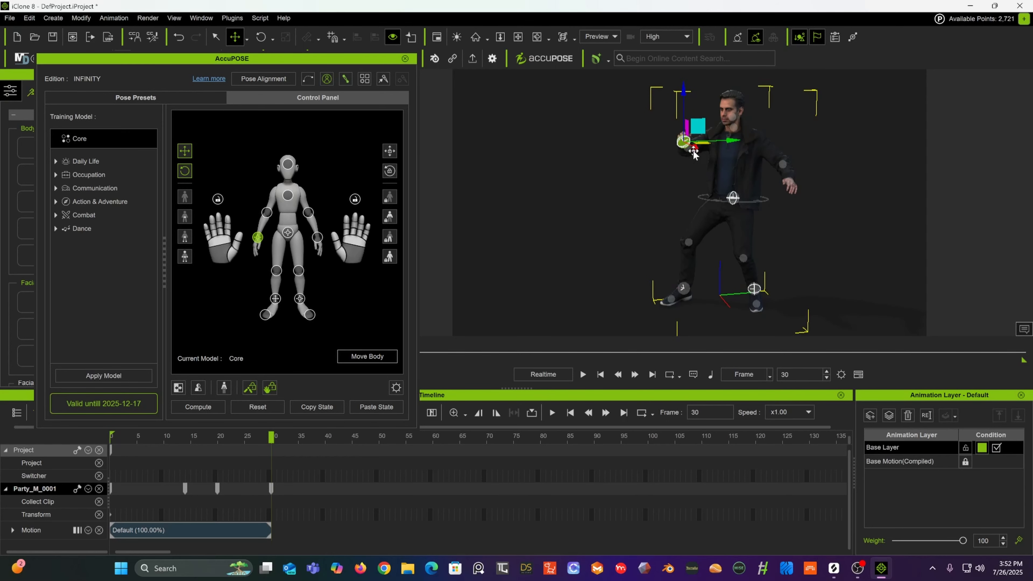
pyautogui.click(261, 37)
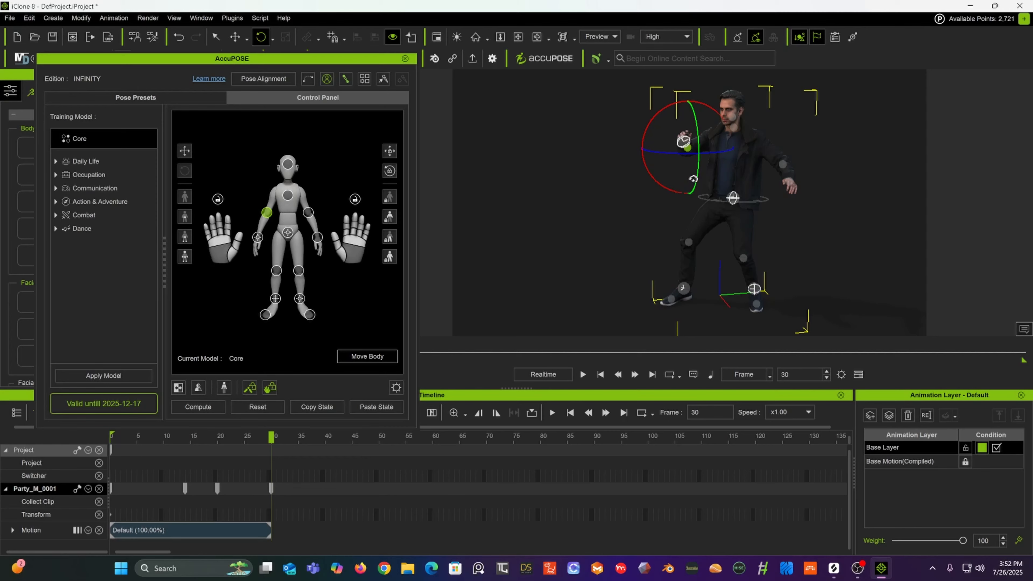
pyautogui.keyDown('alt'); pyautogui.moveTo(618, 170); pyautogui.dragTo(849, 116, button='right'); pyautogui.keyUp('alt')
pyautogui.keyDown('alt'); pyautogui.moveTo(684, 127); pyautogui.dragTo(669, 200); pyautogui.keyUp('alt')
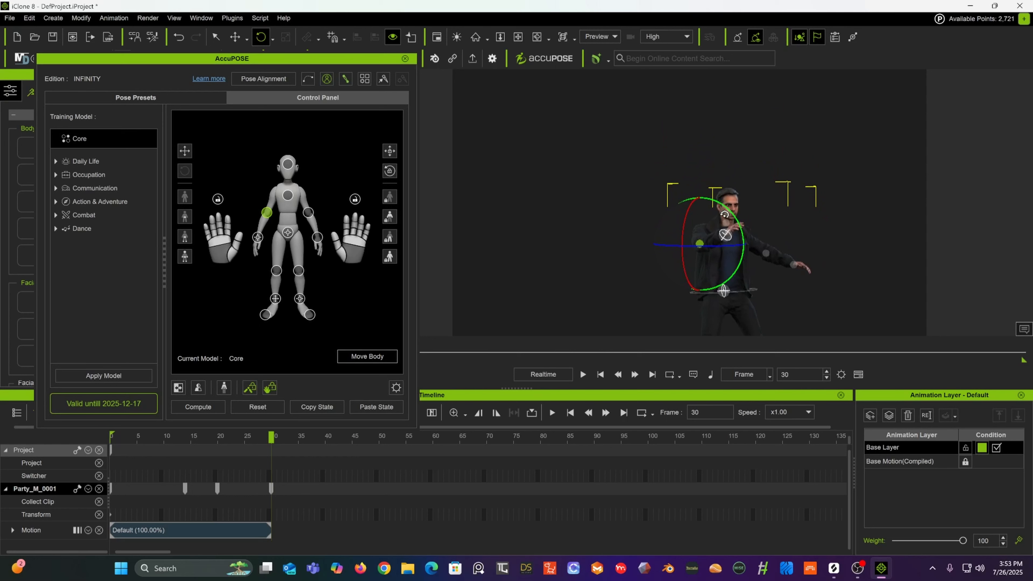
pyautogui.click(273, 39)
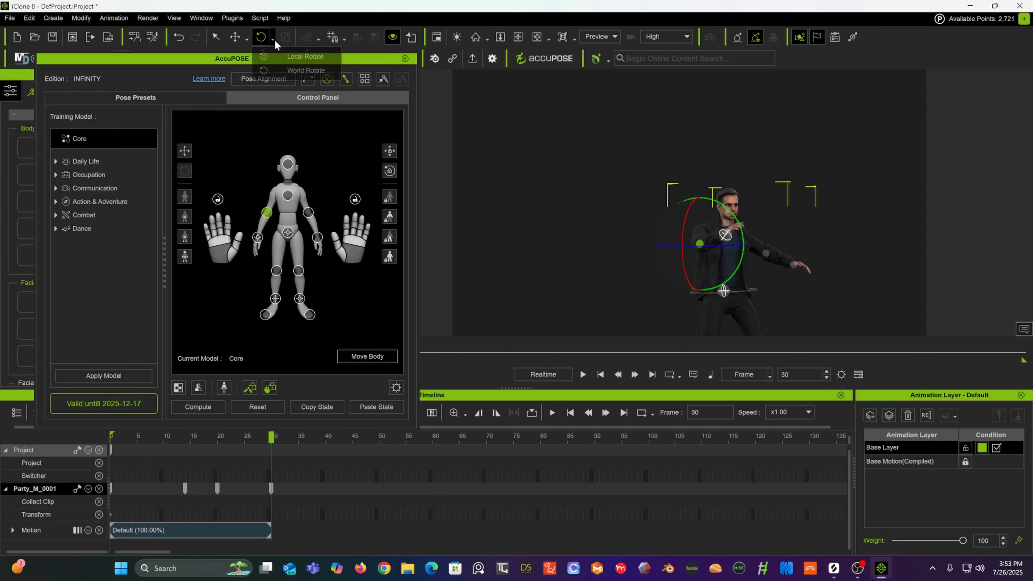
pyautogui.click(291, 57)
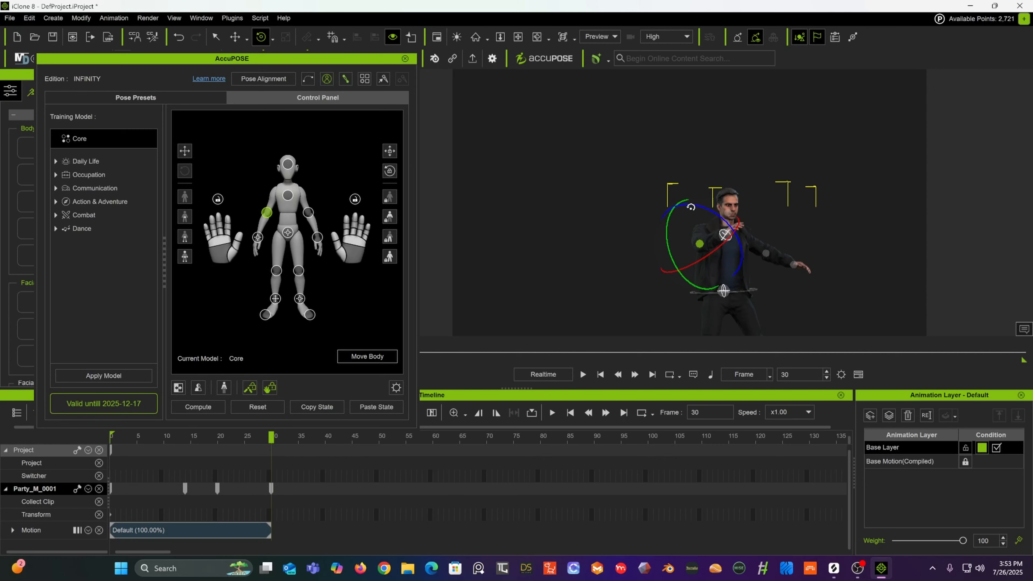
pyautogui.keyDown('alt'); pyautogui.moveTo(614, 212); pyautogui.dragTo(590, 242); pyautogui.keyUp('alt')
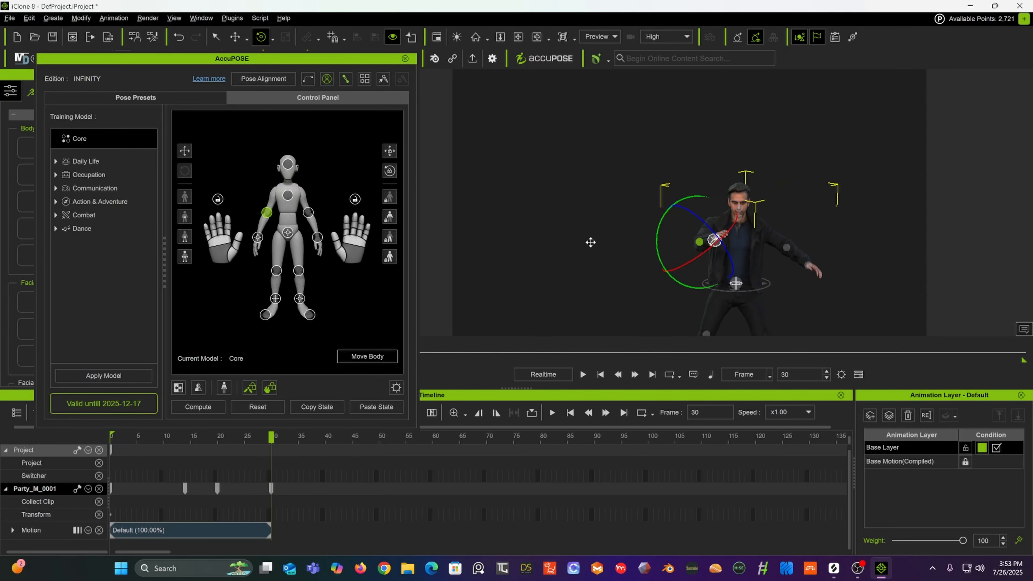
pyautogui.keyDown('alt'); pyautogui.moveTo(590, 242); pyautogui.dragTo(569, 205, button='middle'); pyautogui.keyUp('alt')
pyautogui.keyDown('alt'); pyautogui.moveTo(650, 209); pyautogui.dragTo(586, 209); pyautogui.keyUp('alt')
# Step: Move the right shoulder effector upward and outward to reposition the raised arm
pyautogui.click(236, 38)
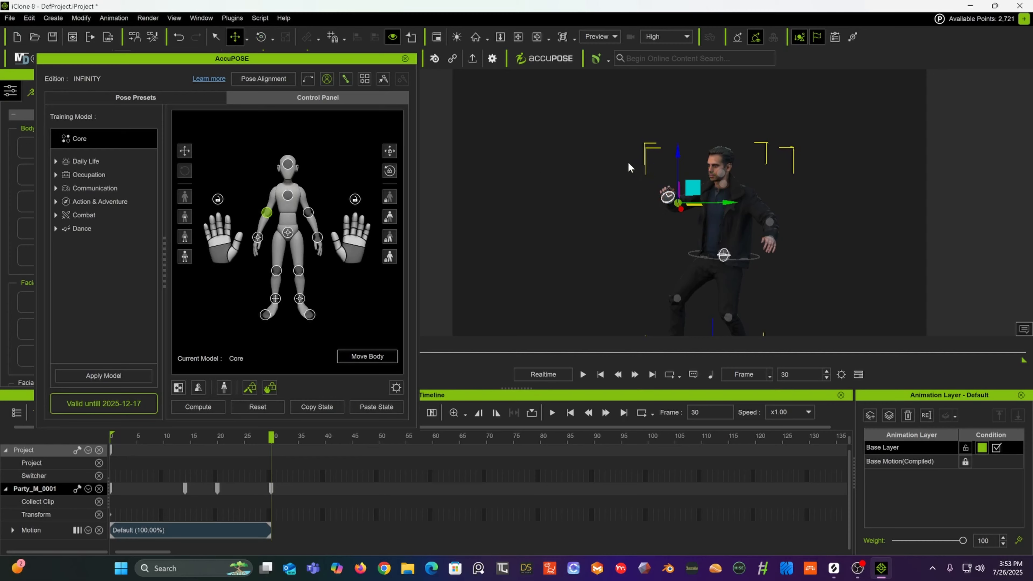
pyautogui.keyDown('alt'); pyautogui.moveTo(625, 165); pyautogui.dragTo(740, 252); pyautogui.keyUp('alt')
pyautogui.moveTo(699, 207); pyautogui.dragTo(699, 154)
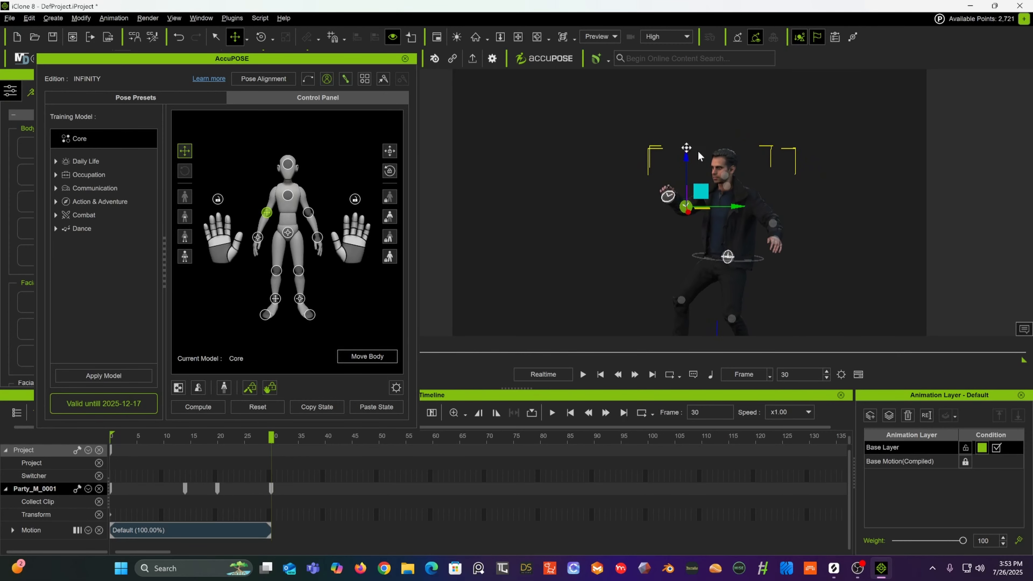
pyautogui.keyDown('alt'); pyautogui.moveTo(698, 155); pyautogui.dragTo(716, 142, button='middle'); pyautogui.keyUp('alt')
pyautogui.keyDown('alt'); pyautogui.moveTo(717, 143); pyautogui.dragTo(693, 106); pyautogui.keyUp('alt')
pyautogui.keyDown('alt'); pyautogui.moveTo(694, 179); pyautogui.dragTo(689, 122, button='middle'); pyautogui.keyUp('alt')
pyautogui.keyDown('alt'); pyautogui.moveTo(690, 123); pyautogui.dragTo(639, 141); pyautogui.keyUp('alt')
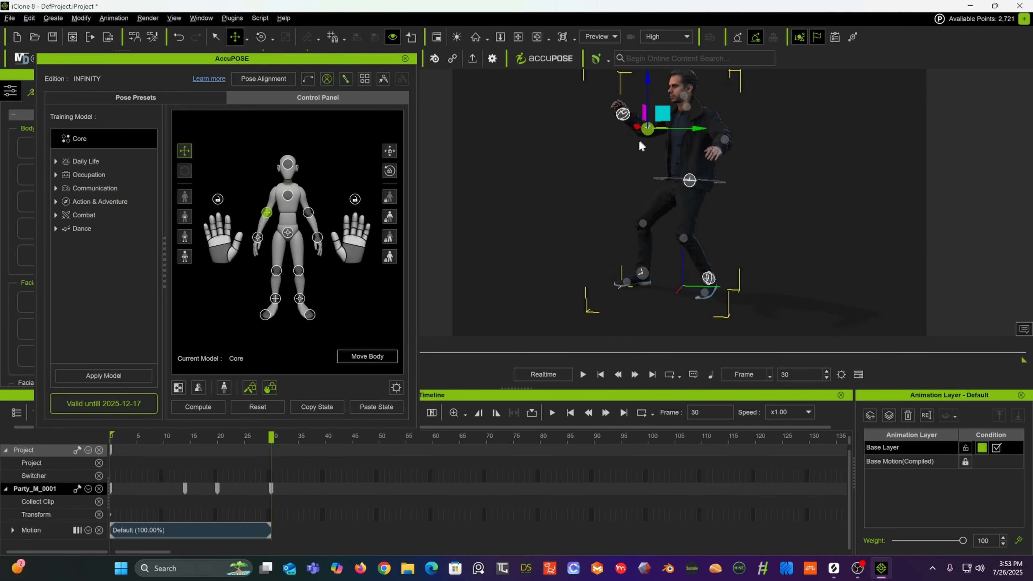
pyautogui.keyDown('alt'); pyautogui.moveTo(639, 142); pyautogui.dragTo(642, 157, button='middle'); pyautogui.keyUp('alt')
pyautogui.keyDown('alt'); pyautogui.moveTo(641, 157); pyautogui.dragTo(680, 263); pyautogui.keyUp('alt')
pyautogui.keyDown('alt'); pyautogui.moveTo(721, 226); pyautogui.dragTo(704, 225, button='middle'); pyautogui.keyUp('alt')
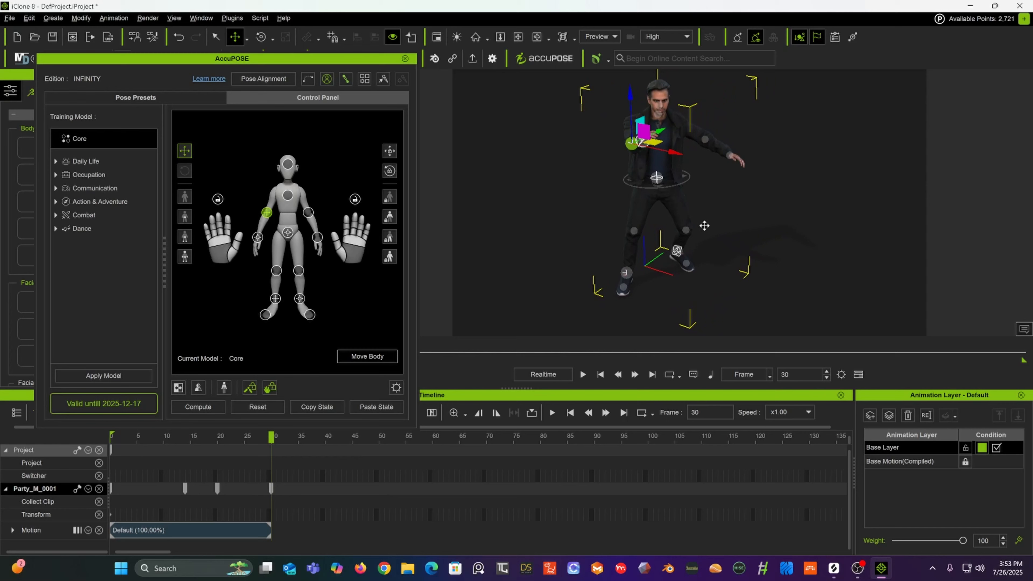
# Step: Select the left hand effector and move it in toward the front of the body
pyautogui.click(729, 159)
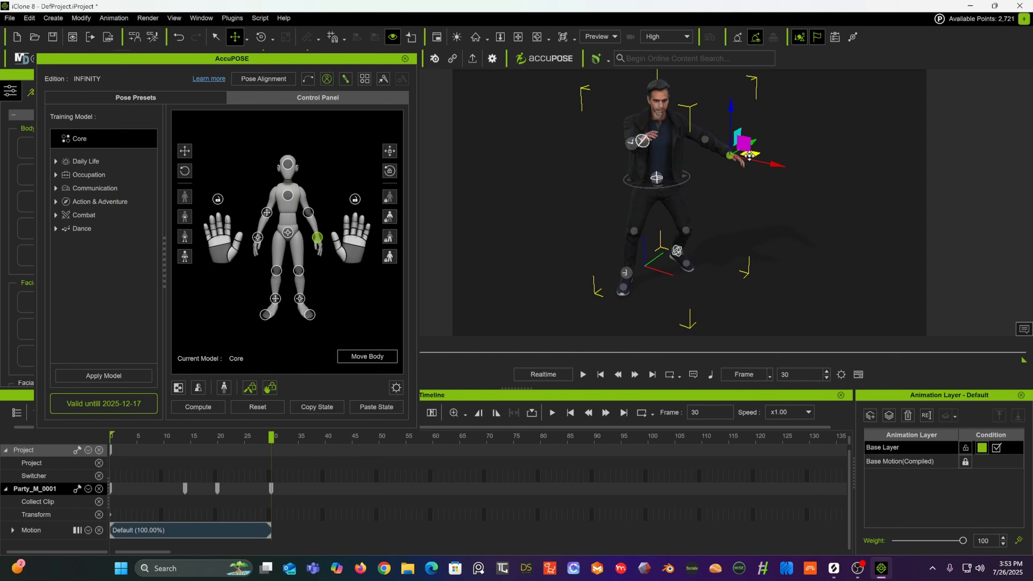
pyautogui.moveTo(749, 155); pyautogui.dragTo(466, 134)
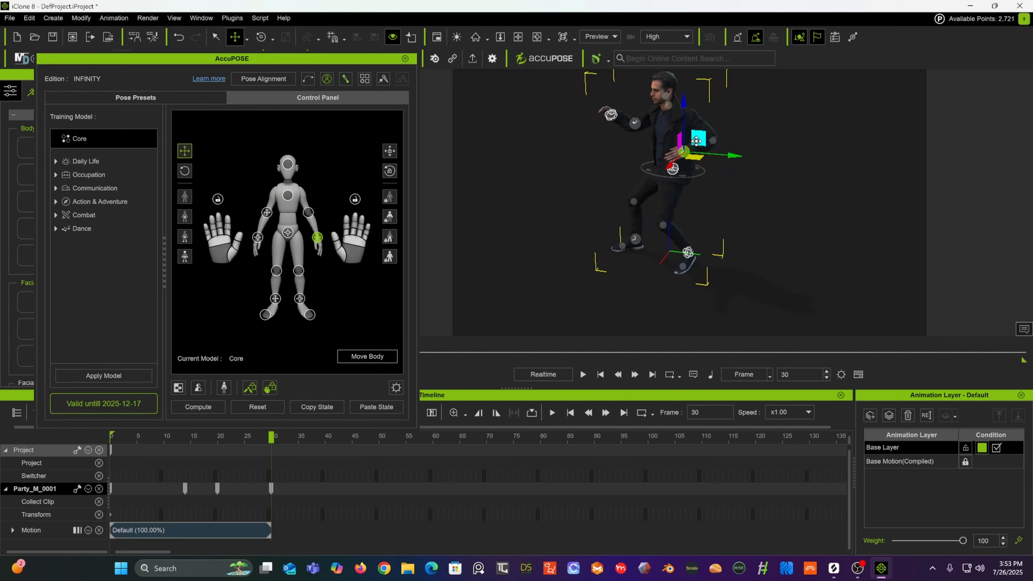
pyautogui.moveTo(696, 141); pyautogui.dragTo(725, 200)
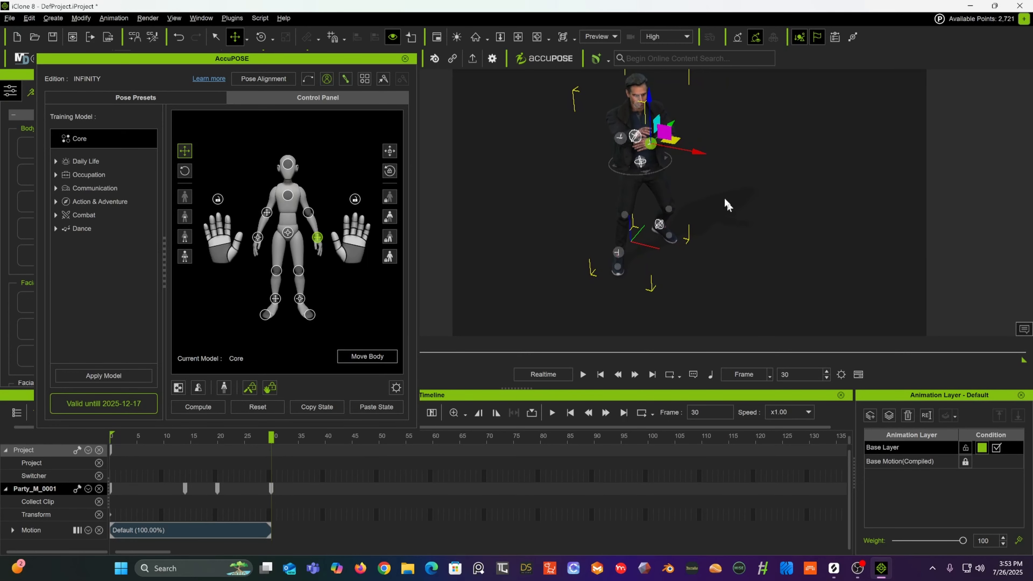
pyautogui.moveTo(674, 139); pyautogui.dragTo(744, 71)
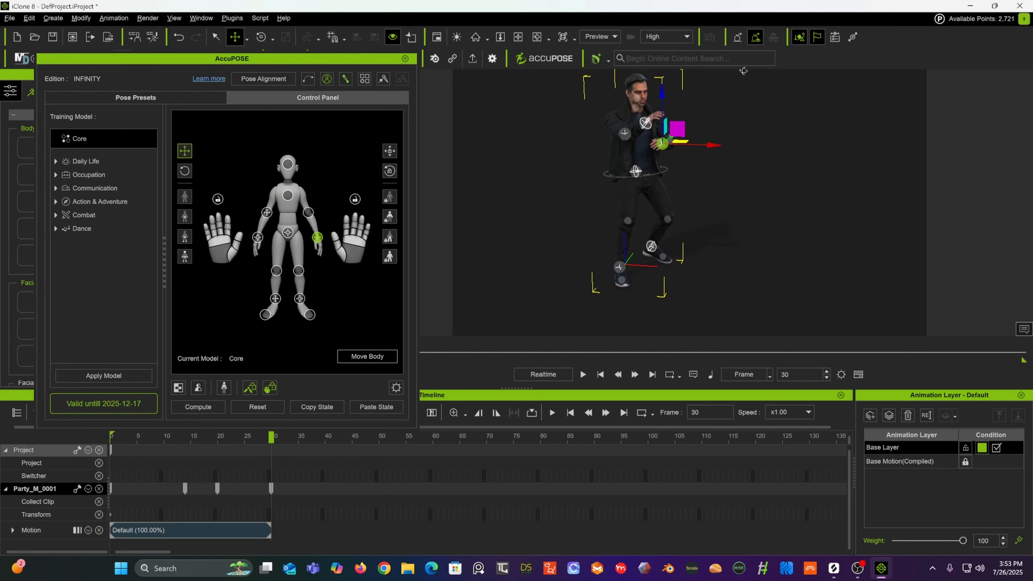
# Step: Select the head effector and rotate the head with the rotate tool
pyautogui.click(638, 102)
pyautogui.press('e')
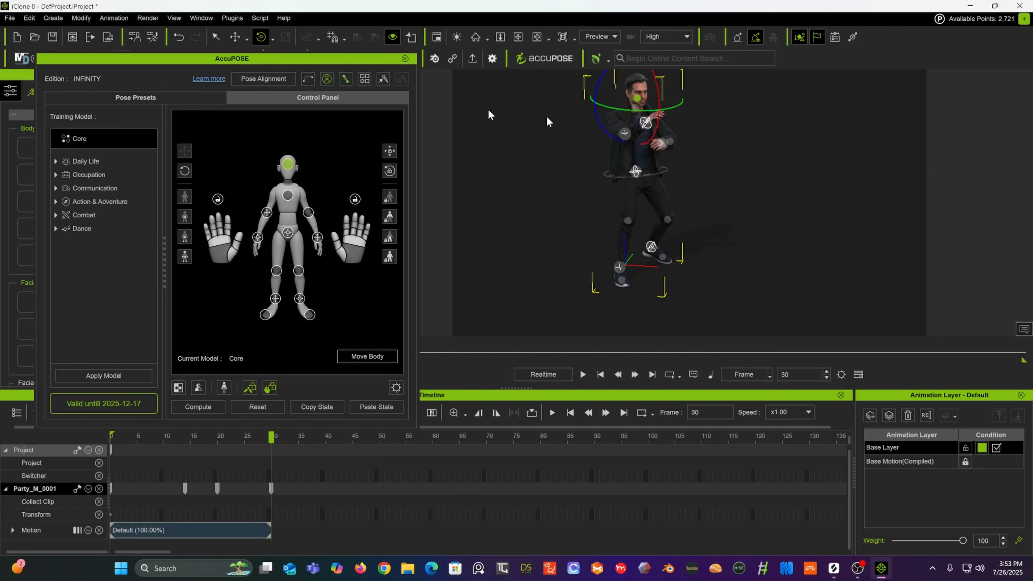
pyautogui.moveTo(645, 114); pyautogui.dragTo(626, 111)
pyautogui.keyDown('alt'); pyautogui.moveTo(704, 112); pyautogui.dragTo(679, 126); pyautogui.keyUp('alt')
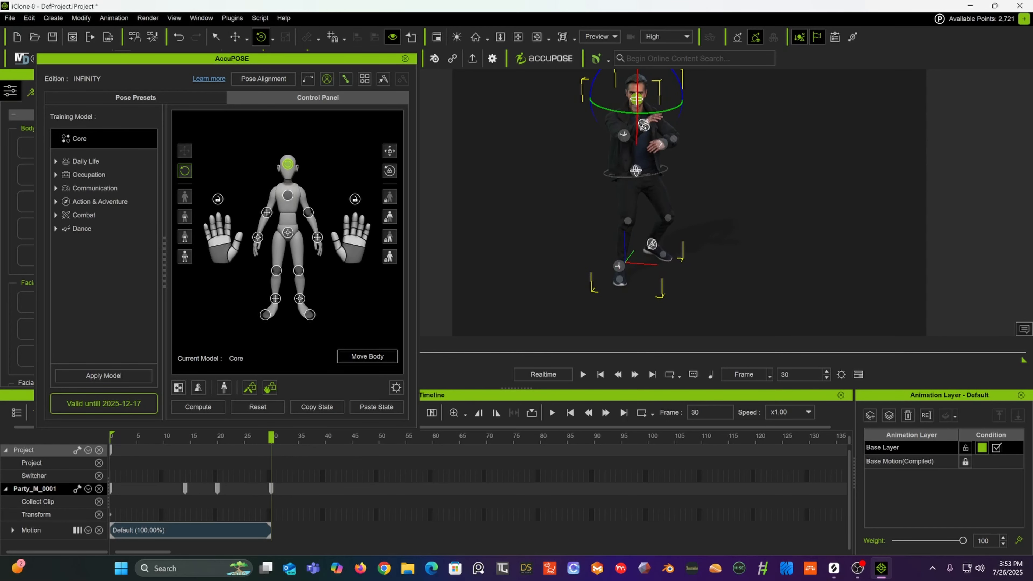
# Step: Select the right hand effector and reposition it with the move tool, closer to the chest
pyautogui.click(644, 125)
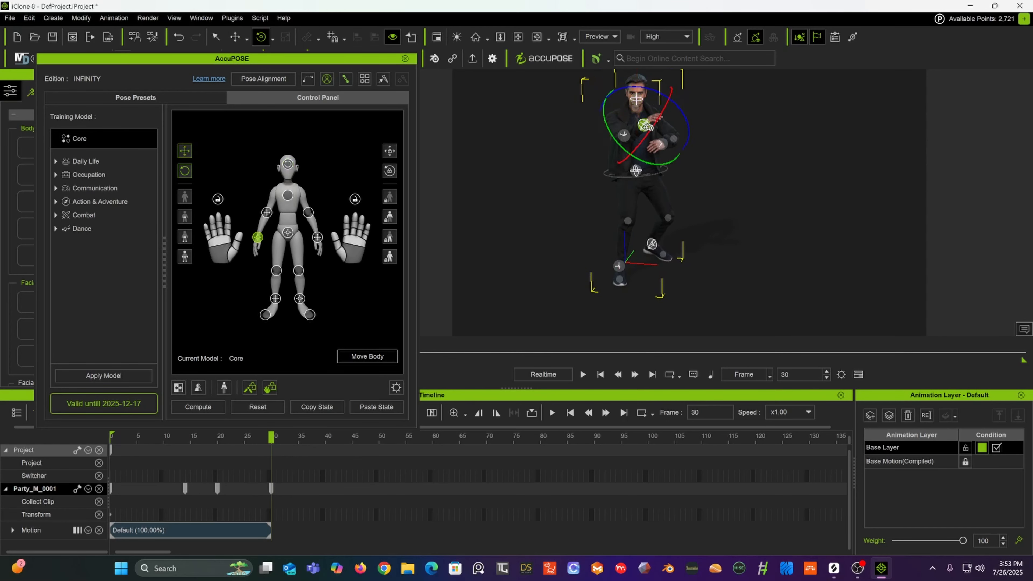
pyautogui.click(235, 37)
pyautogui.moveTo(694, 129); pyautogui.dragTo(656, 147)
pyautogui.click(623, 141)
pyautogui.keyDown('alt'); pyautogui.moveTo(598, 122); pyautogui.dragTo(502, 117); pyautogui.keyUp('alt')
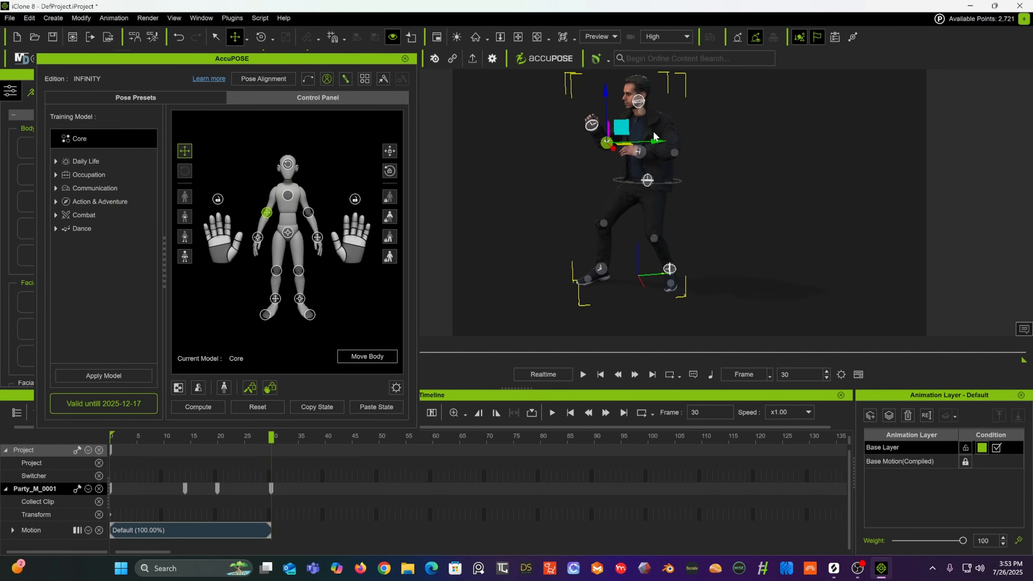
pyautogui.scroll(4, 646, 135)
pyautogui.keyDown('alt'); pyautogui.moveTo(659, 140); pyautogui.dragTo(670, 122); pyautogui.keyUp('alt')
pyautogui.keyDown('alt'); pyautogui.moveTo(671, 122); pyautogui.dragTo(718, 198, button='middle'); pyautogui.keyUp('alt')
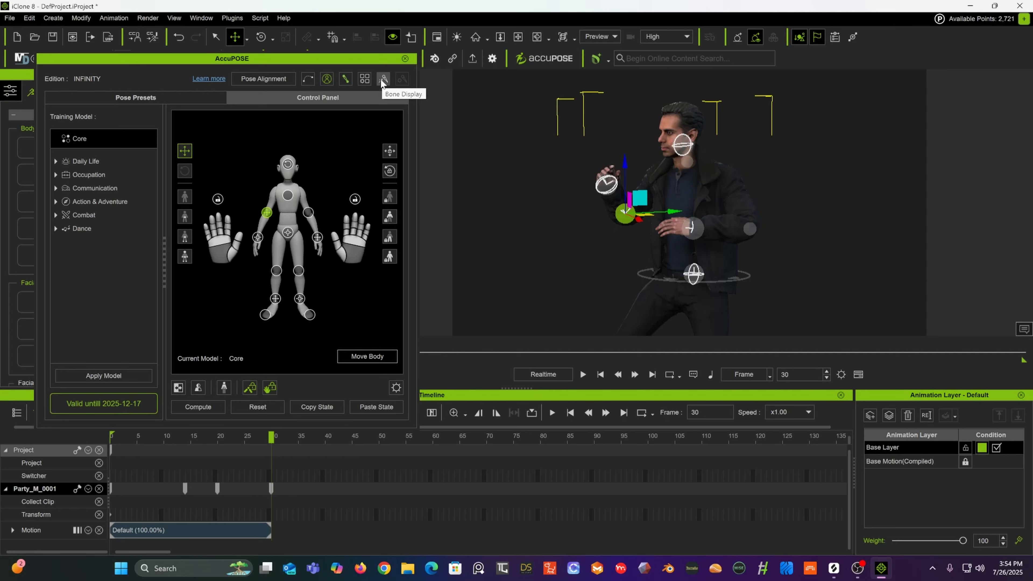
# Step: Reduce the IK controller size to 1.33 in the controller settings
pyautogui.click(365, 80)
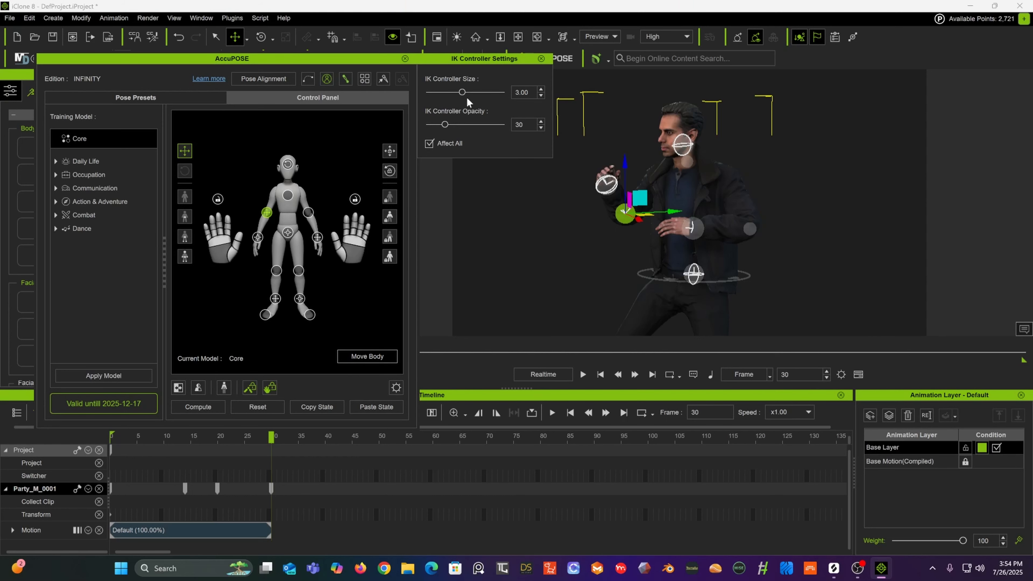
pyautogui.moveTo(462, 92); pyautogui.dragTo(440, 96)
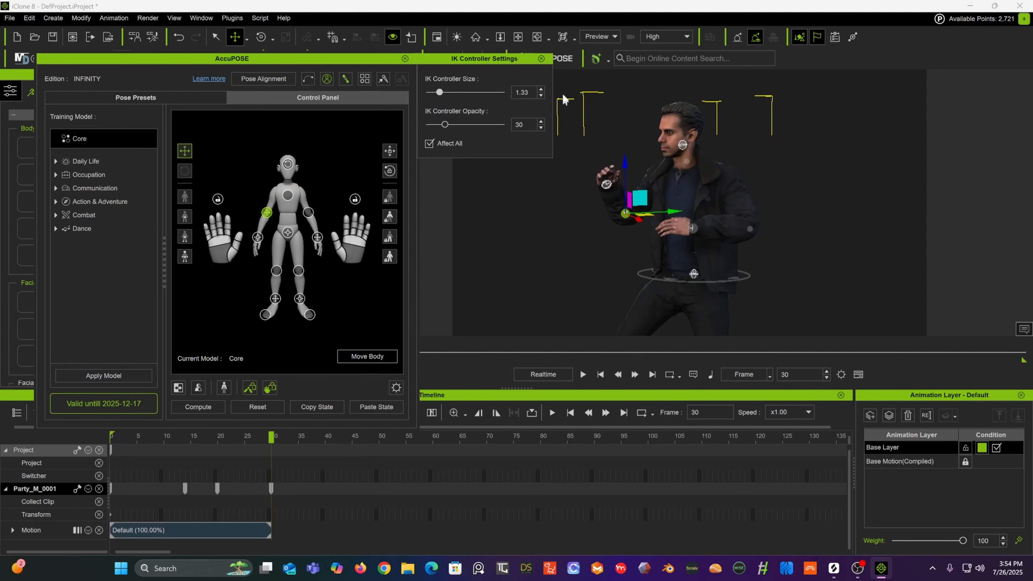
pyautogui.click(542, 59)
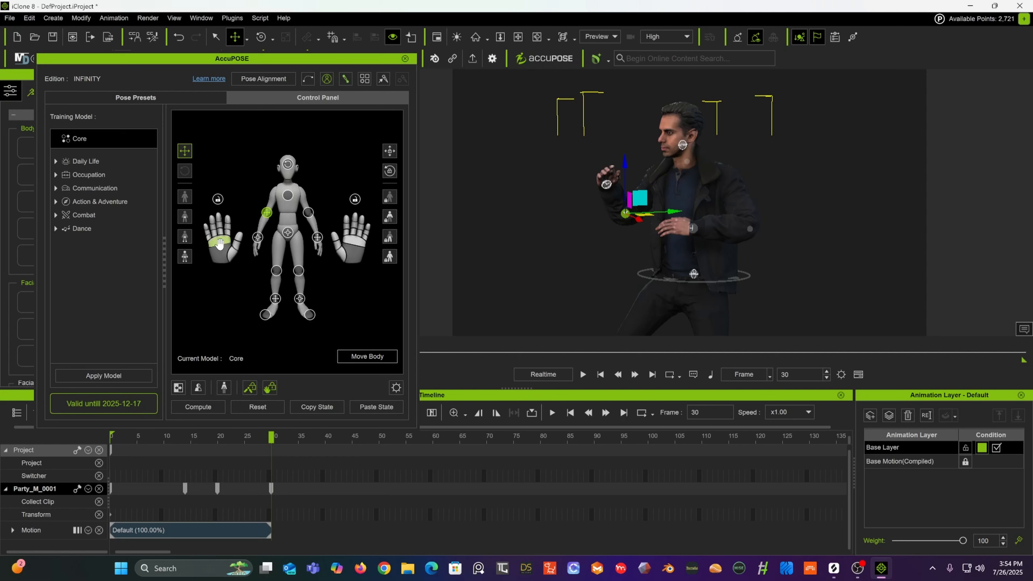
# Step: Nudge the right hand effector slightly to the side with the move tool
pyautogui.moveTo(219, 244); pyautogui.dragTo(212, 342)
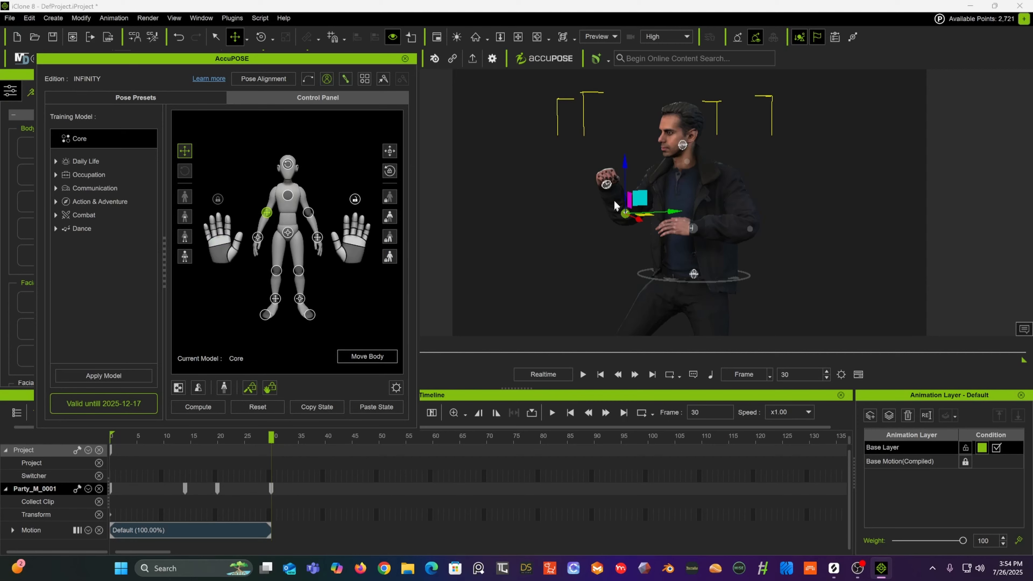
pyautogui.scroll(10, 614, 205)
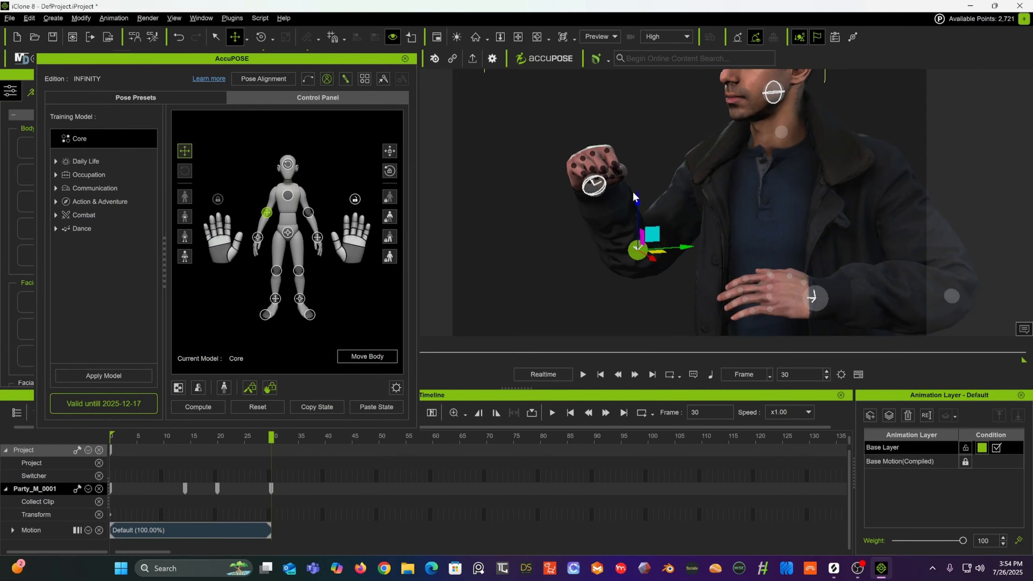
pyautogui.keyDown('alt'); pyautogui.moveTo(634, 193); pyautogui.dragTo(651, 191); pyautogui.keyUp('alt')
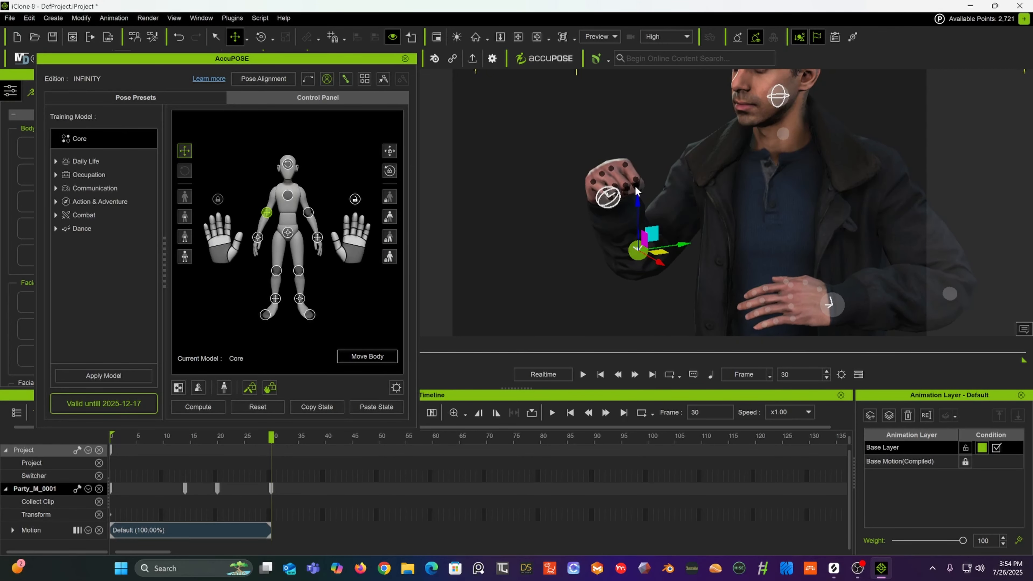
# Step: Rotate the right hand's finger effector, then select the right wrist effector and rotate it slightly
pyautogui.click(232, 255)
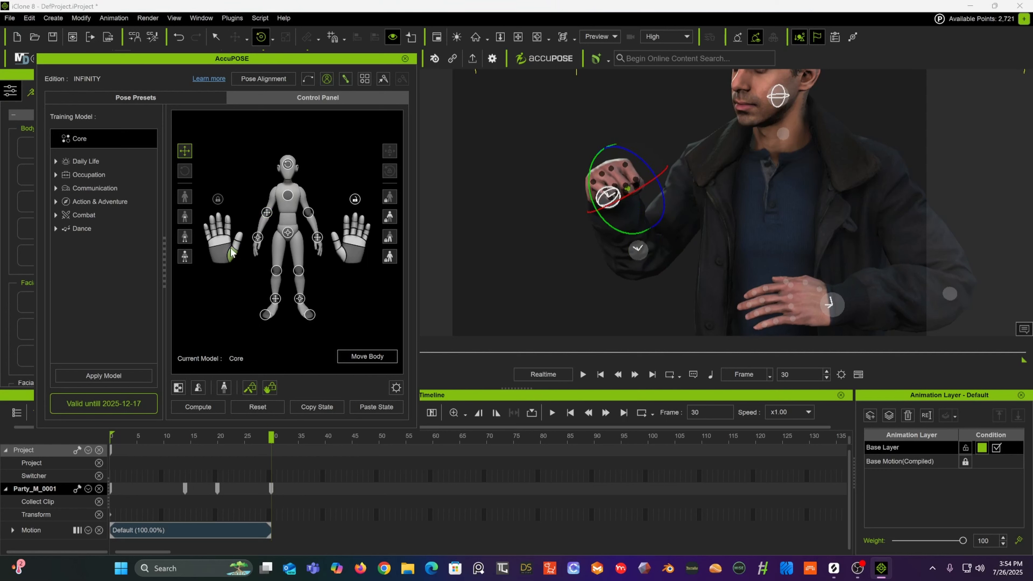
pyautogui.moveTo(633, 155); pyautogui.dragTo(636, 164)
pyautogui.moveTo(636, 164); pyautogui.dragTo(766, 125, button='right')
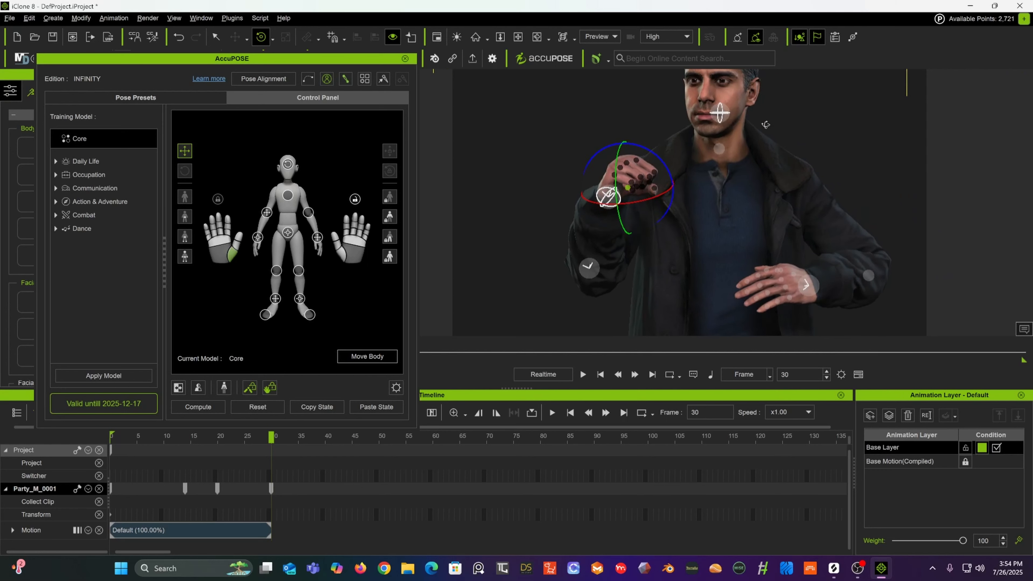
pyautogui.click(606, 197)
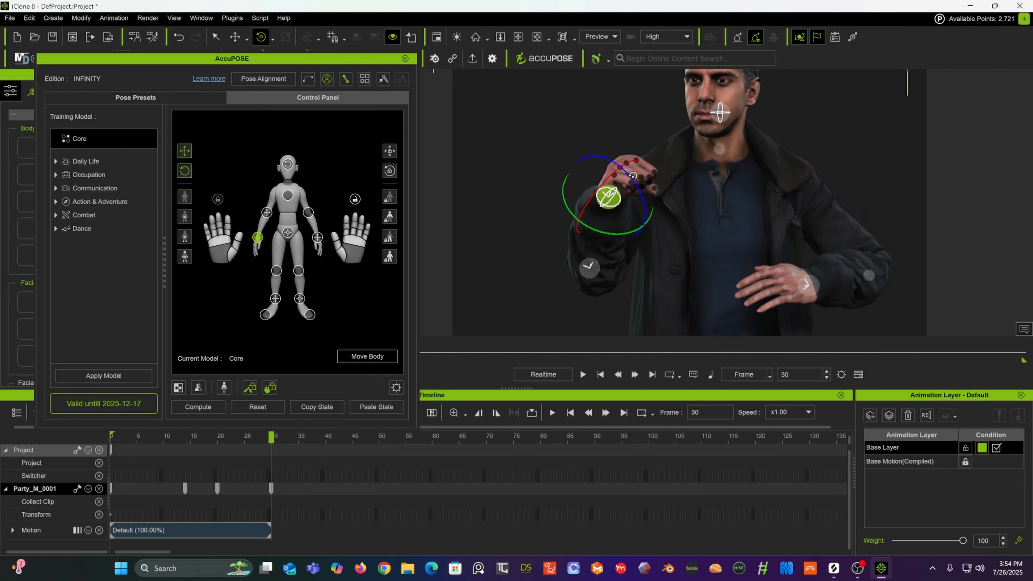
pyautogui.moveTo(633, 175); pyautogui.dragTo(628, 170)
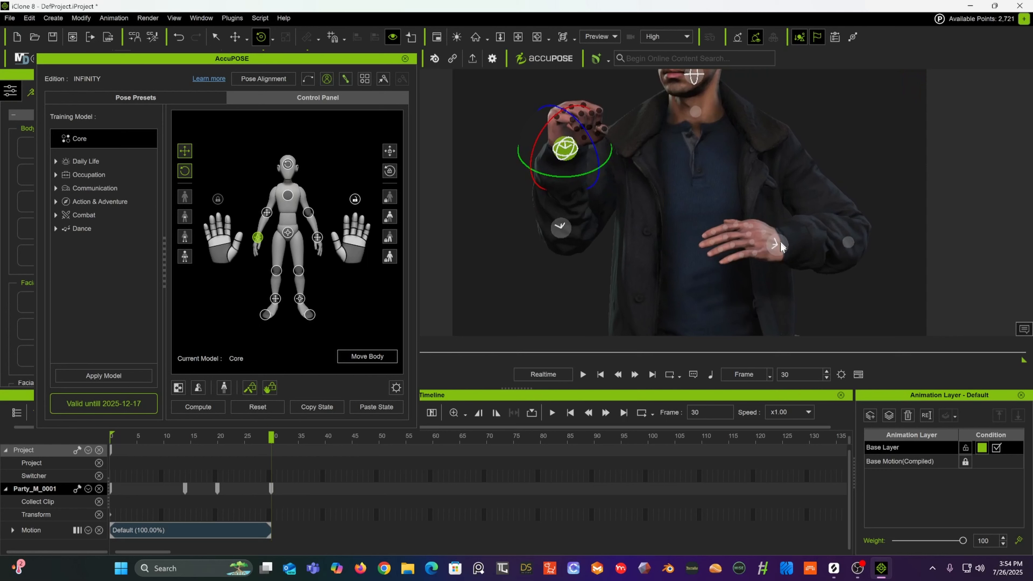
# Step: Select the left hand effector and curl its fingers closed
pyautogui.click(776, 246)
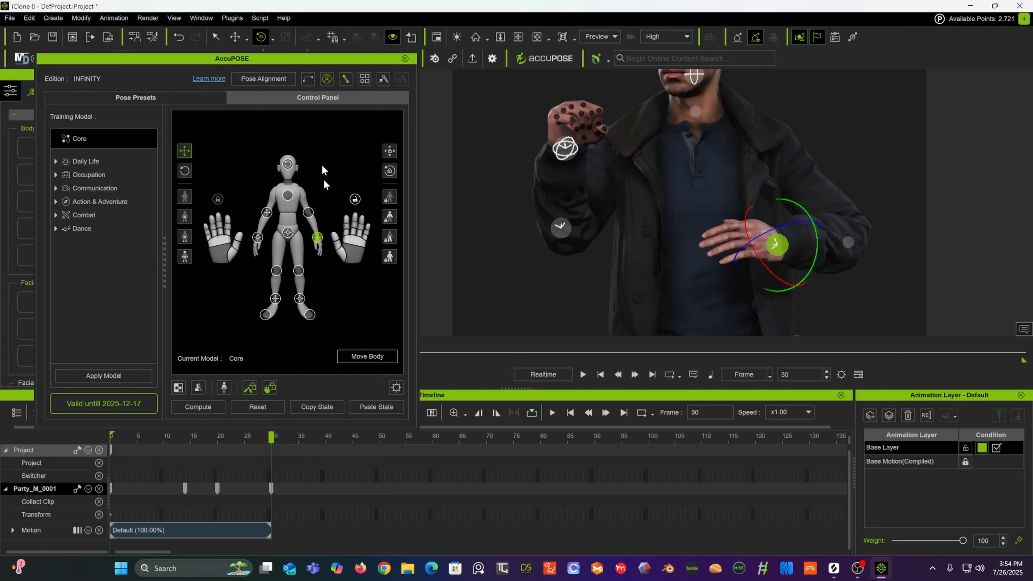
pyautogui.moveTo(354, 241); pyautogui.dragTo(348, 497)
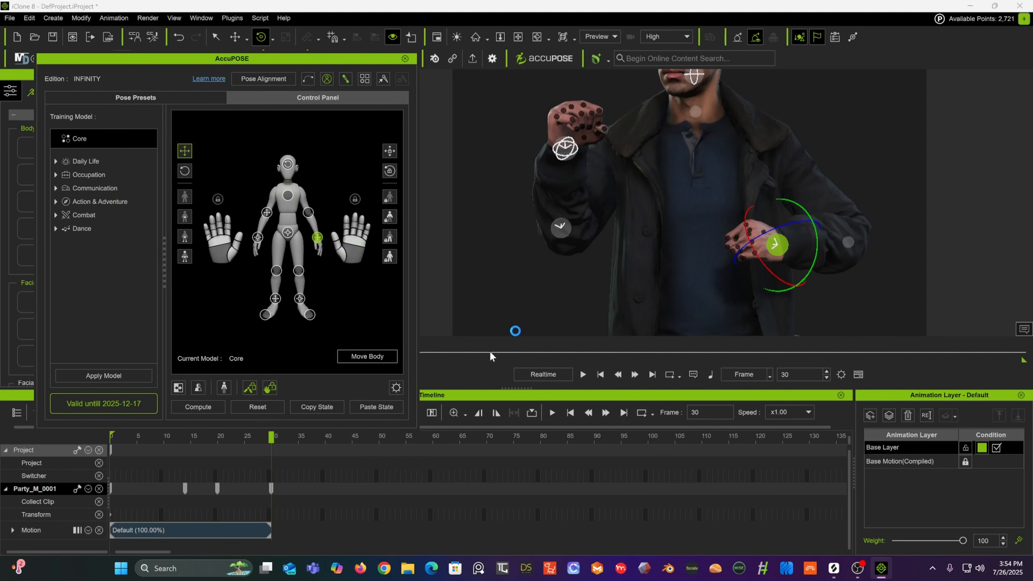
pyautogui.keyDown('alt'); pyautogui.moveTo(573, 238); pyautogui.dragTo(706, 257); pyautogui.keyUp('alt')
pyautogui.keyDown('alt'); pyautogui.moveTo(707, 257); pyautogui.dragTo(628, 209, button='middle'); pyautogui.keyUp('alt')
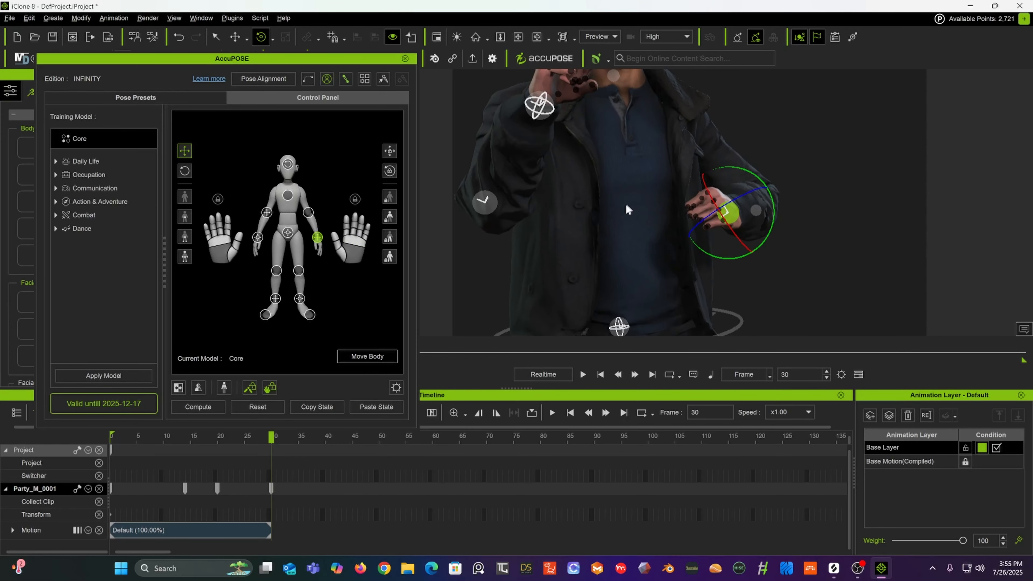
pyautogui.keyDown('alt'); pyautogui.moveTo(627, 209); pyautogui.dragTo(690, 223); pyautogui.keyUp('alt')
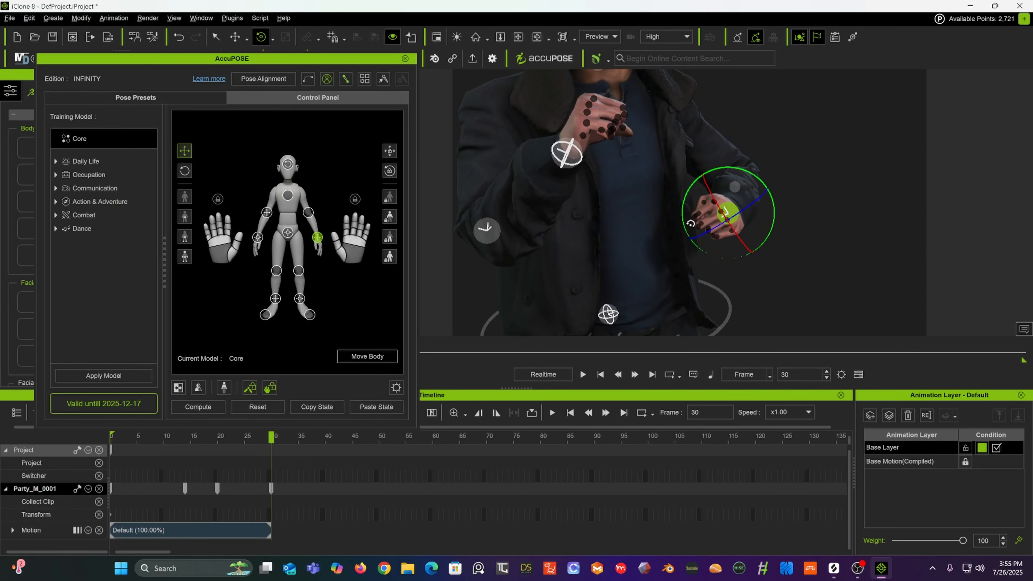
# Step: Rotate the left hand's finger effector and wrist slightly to shape the fist
pyautogui.click(702, 202)
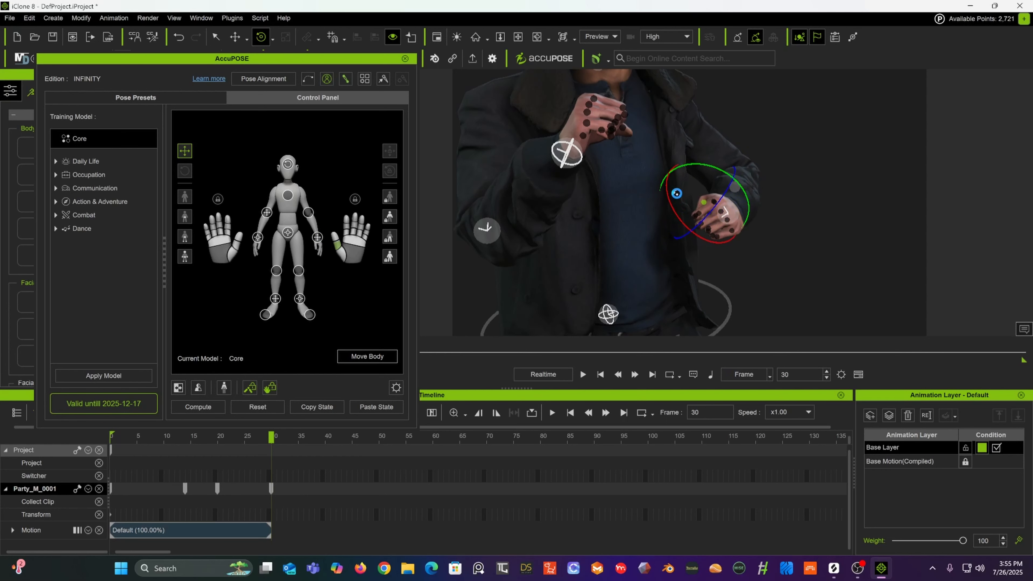
pyautogui.moveTo(676, 193); pyautogui.dragTo(869, 158)
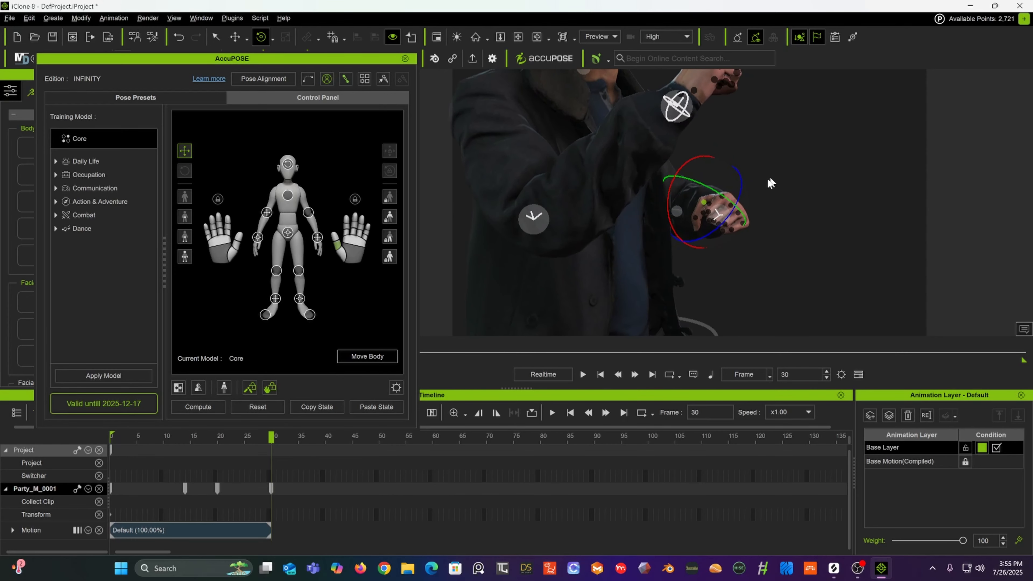
pyautogui.moveTo(735, 189); pyautogui.dragTo(754, 180)
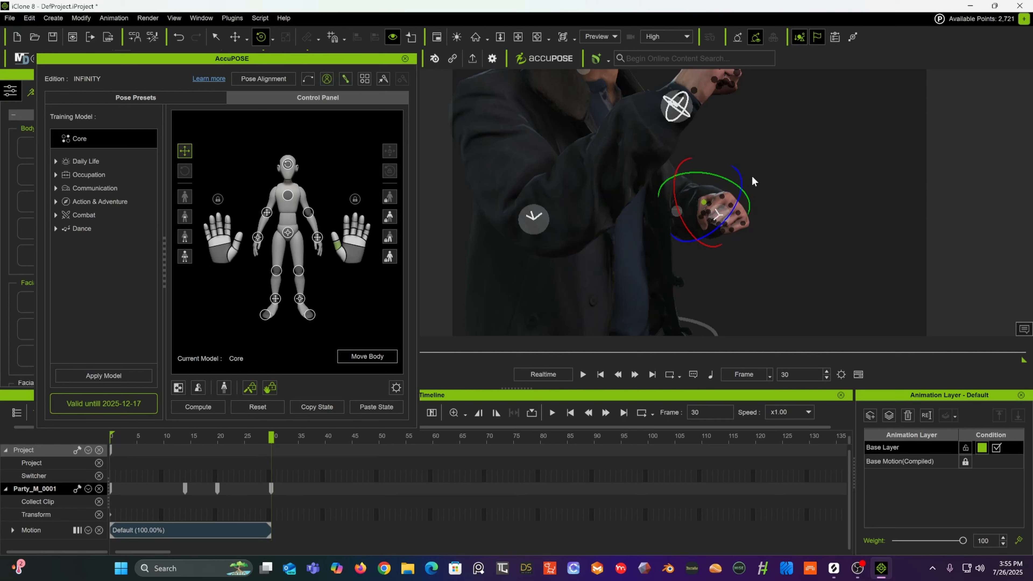
pyautogui.scroll(-4, 751, 172)
pyautogui.scroll(-3, 752, 172)
pyautogui.moveTo(751, 170); pyautogui.dragTo(761, 133, button='middle')
pyautogui.keyDown('alt'); pyautogui.moveTo(761, 134); pyautogui.dragTo(738, 177); pyautogui.keyUp('alt')
pyautogui.scroll(-5, 739, 179)
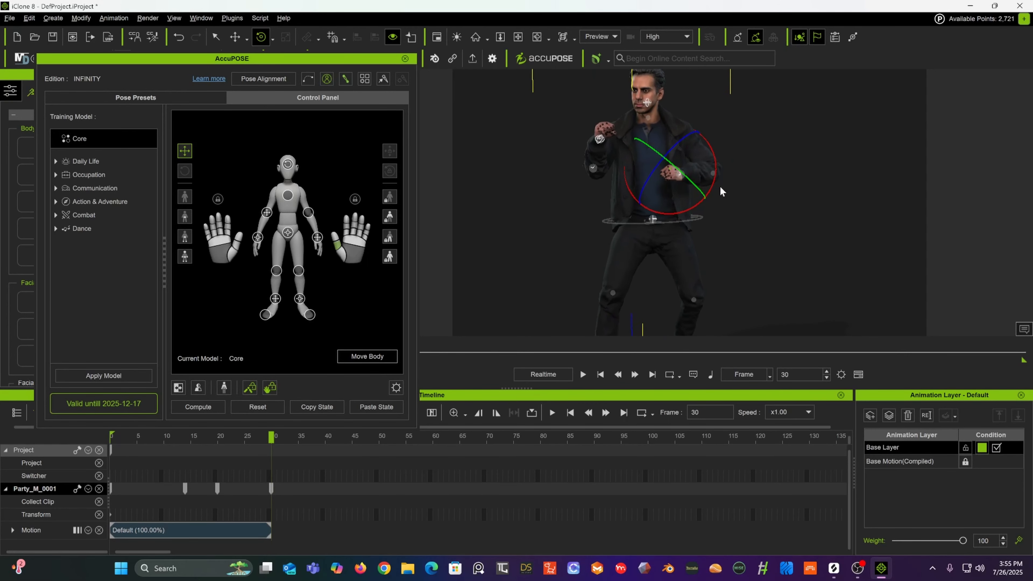
pyautogui.keyDown('alt'); pyautogui.moveTo(742, 181); pyautogui.dragTo(696, 139); pyautogui.keyUp('alt')
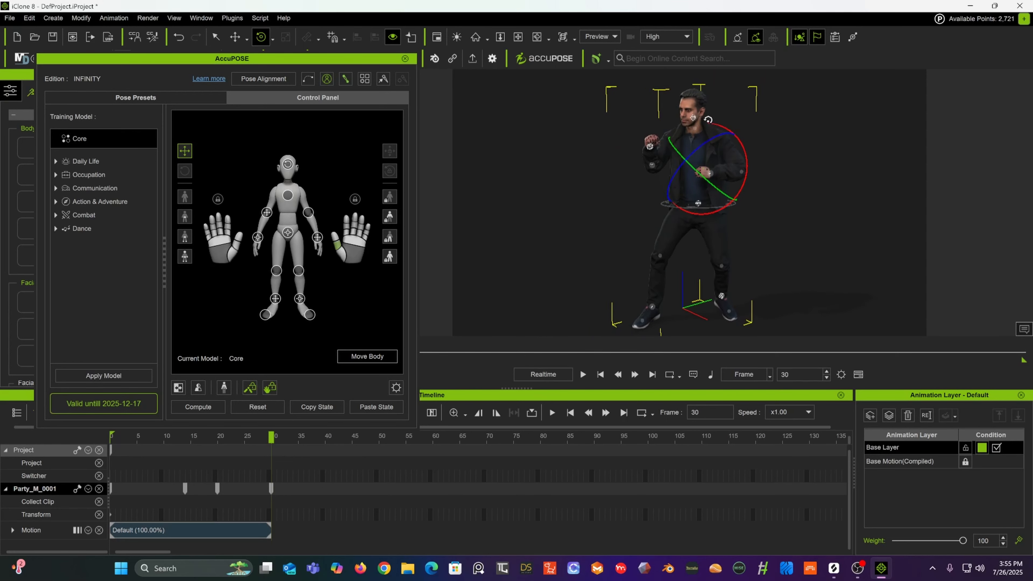
# Step: Select the head effector and rotate it slightly
pyautogui.click(693, 119)
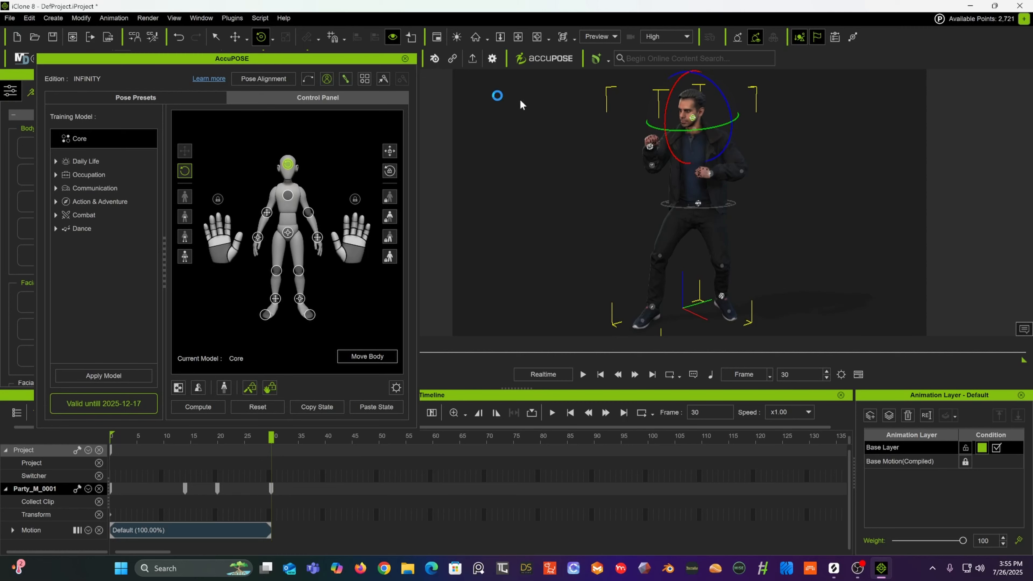
pyautogui.moveTo(636, 237); pyautogui.dragTo(641, 216, button='right')
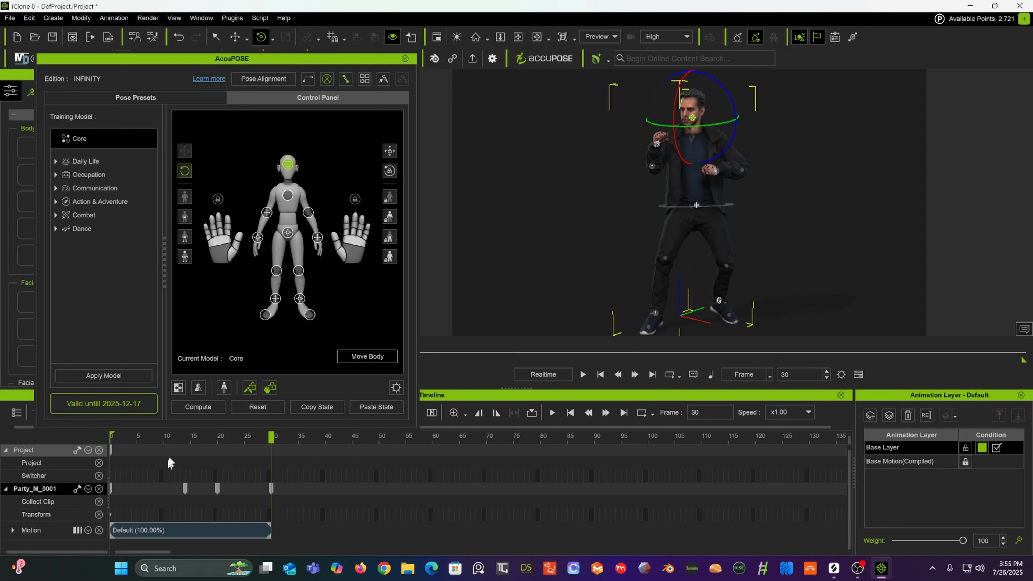
# Step: Scrub the timeline from frame 0 to frame 31 to review the motion
pyautogui.moveTo(130, 437); pyautogui.dragTo(89, 440)
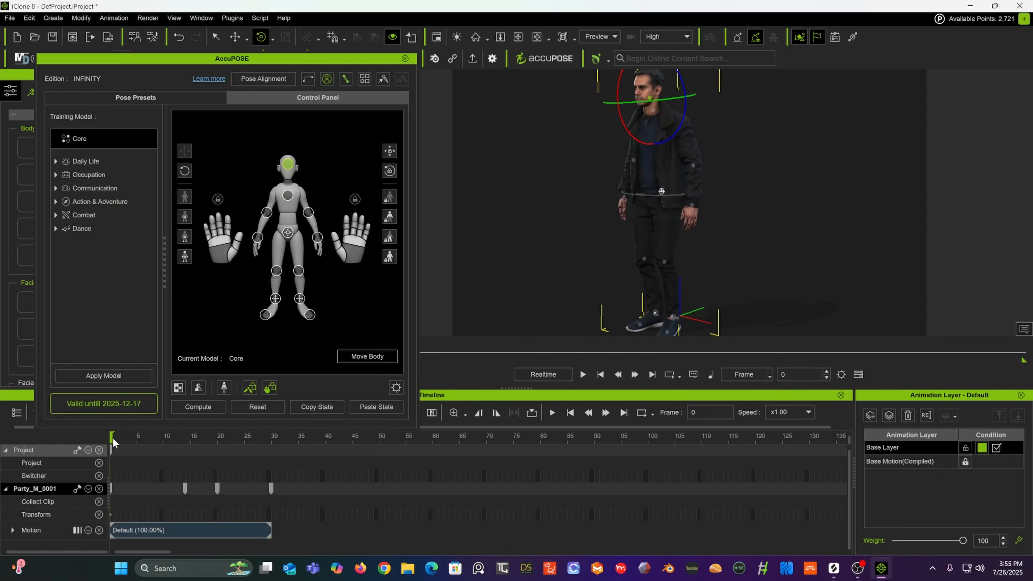
pyautogui.moveTo(111, 440); pyautogui.dragTo(276, 412)
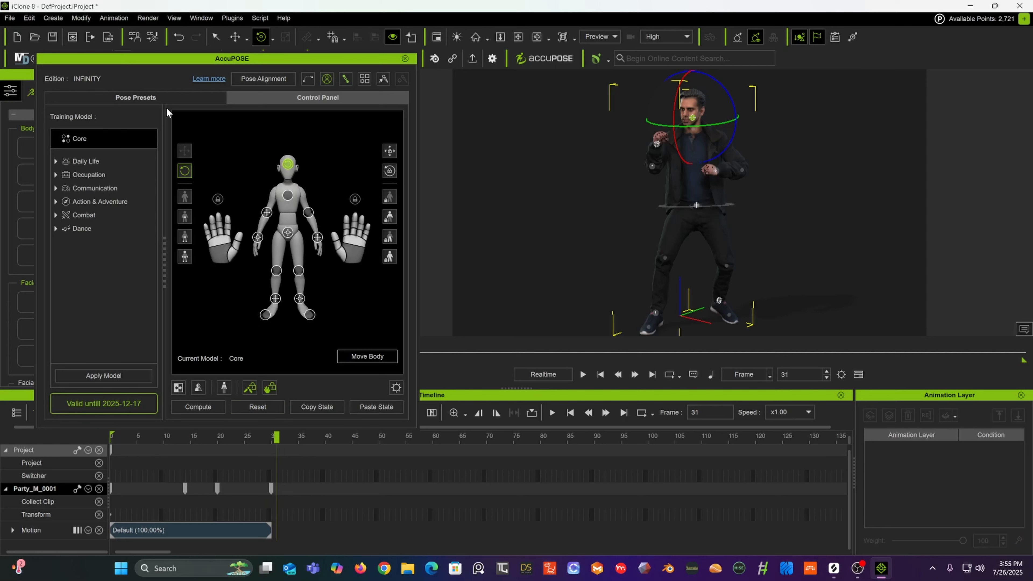
# Step: Browse the Core pose presets list
pyautogui.click(124, 98)
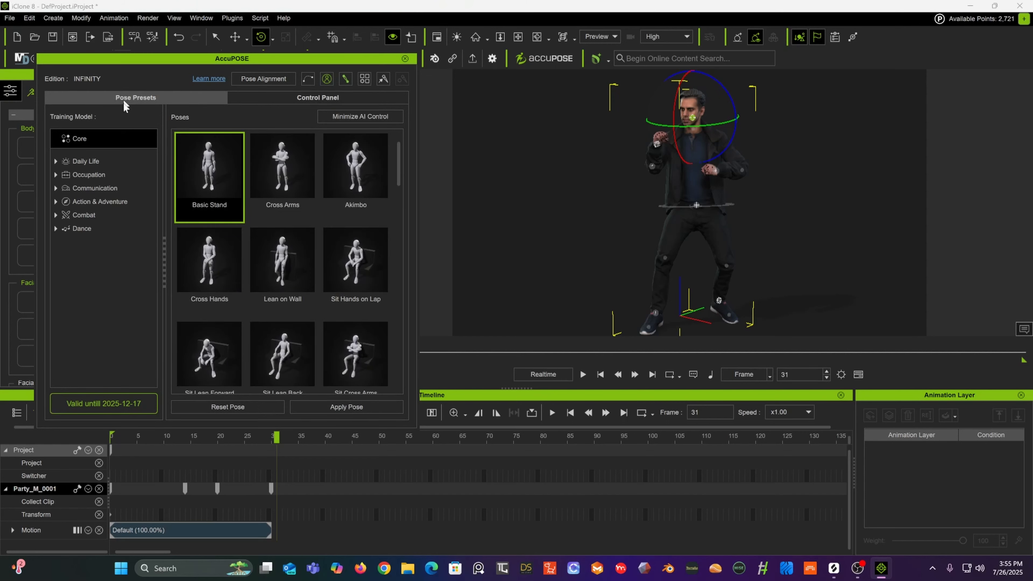
pyautogui.scroll(-1, 316, 222)
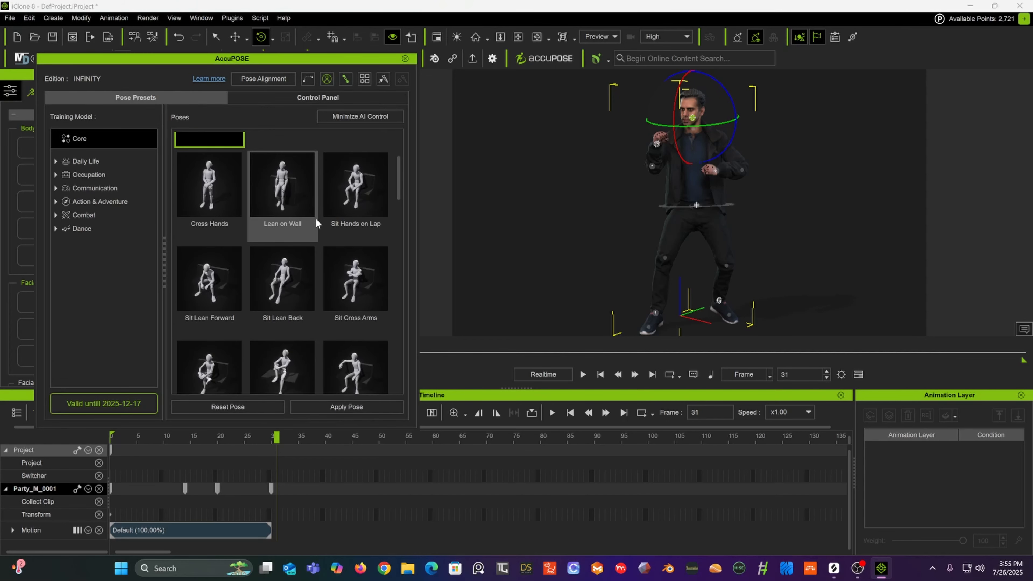
pyautogui.scroll(-2, 316, 222)
pyautogui.scroll(-3, 316, 221)
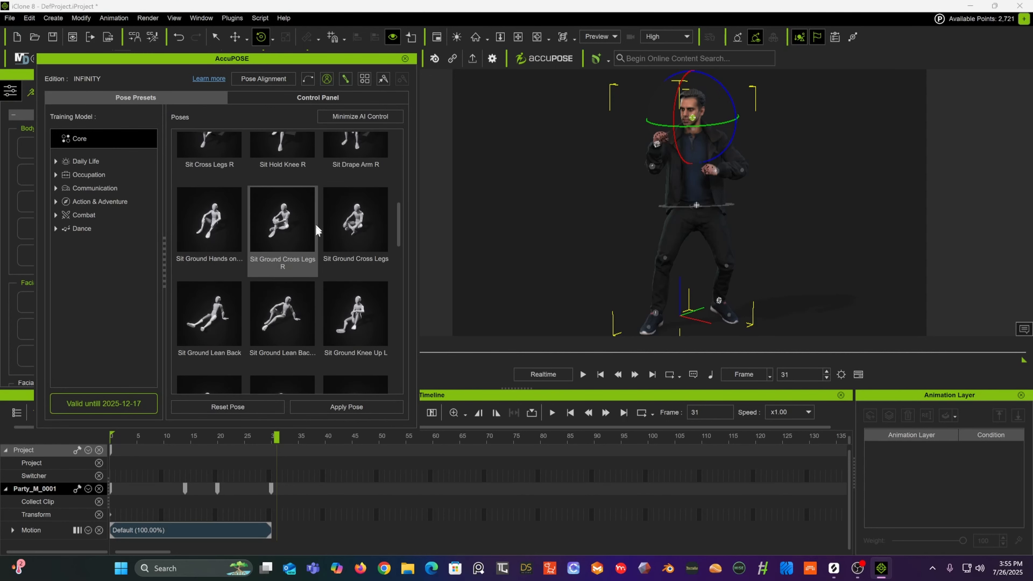
pyautogui.scroll(-2, 356, 254)
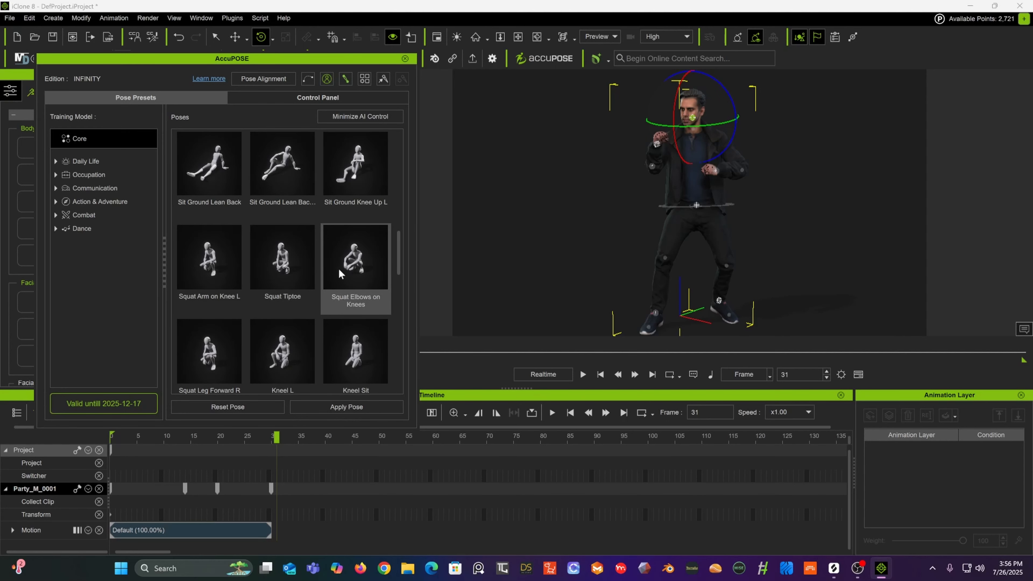
pyautogui.scroll(-1, 338, 273)
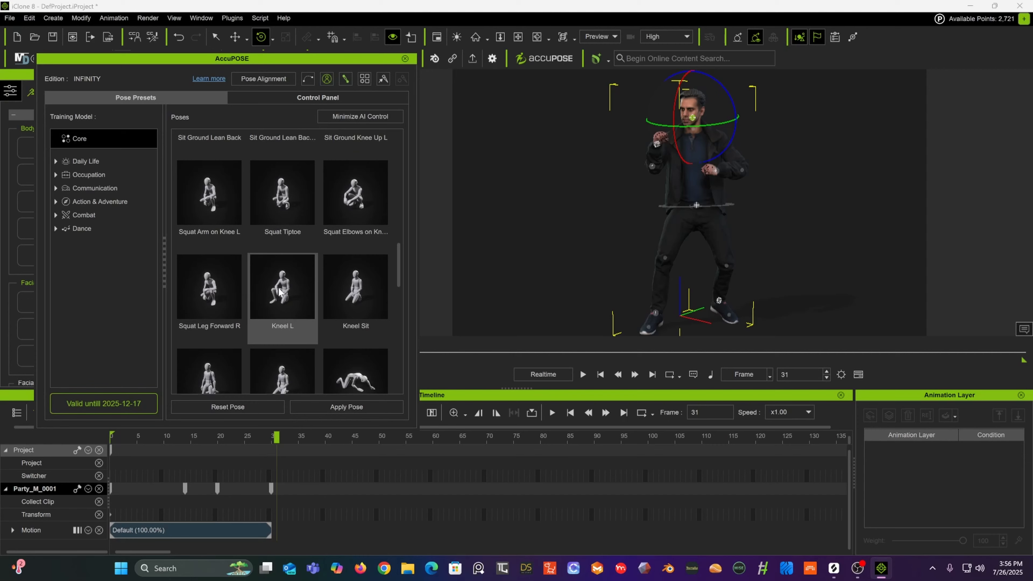
pyautogui.scroll(-4, 279, 291)
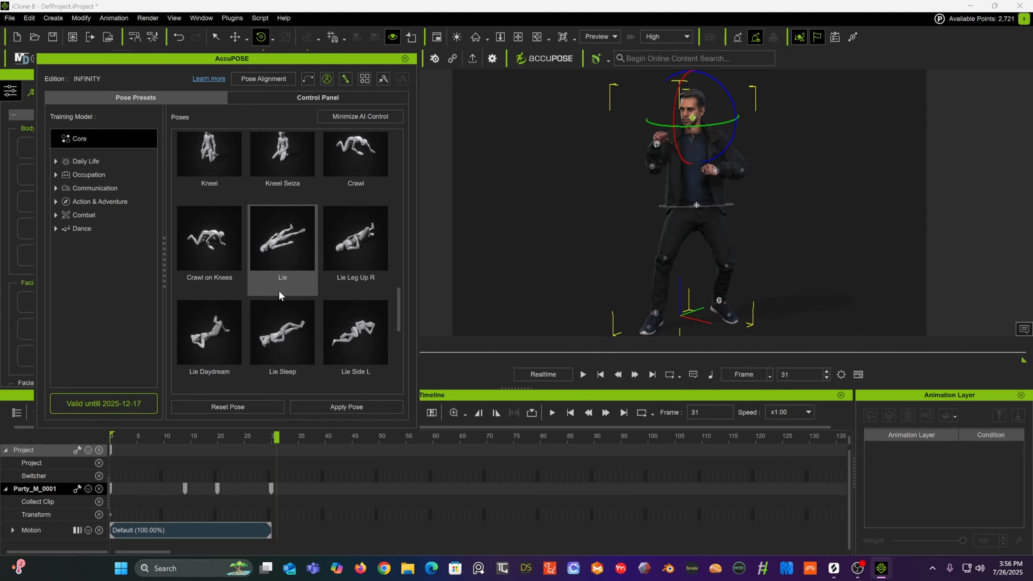
pyautogui.scroll(-1, 279, 290)
pyautogui.scroll(5, 282, 288)
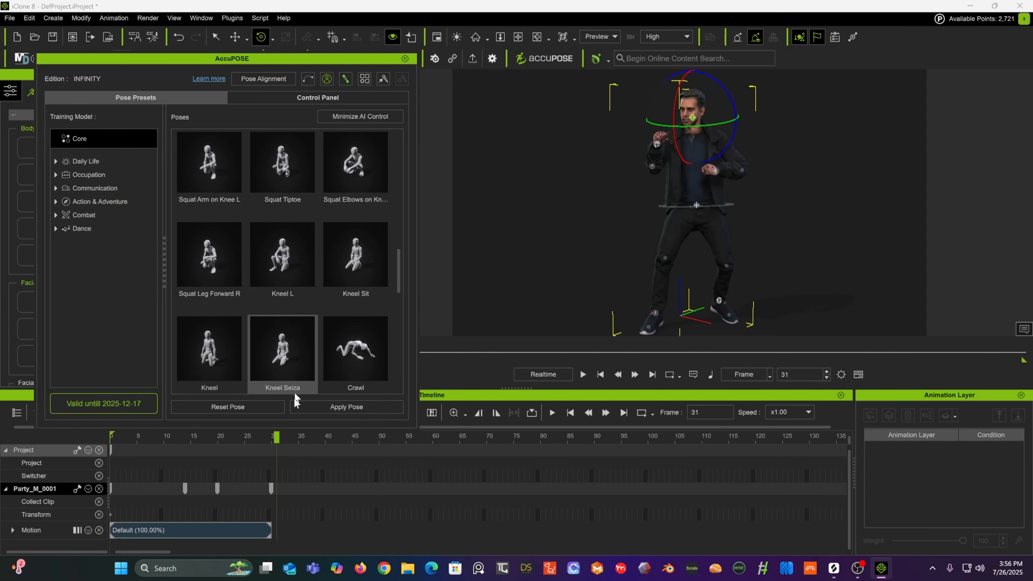
# Step: Try applying the Kneel L pose preset at frame 45, then undo it
pyautogui.moveTo(276, 437); pyautogui.dragTo(359, 446)
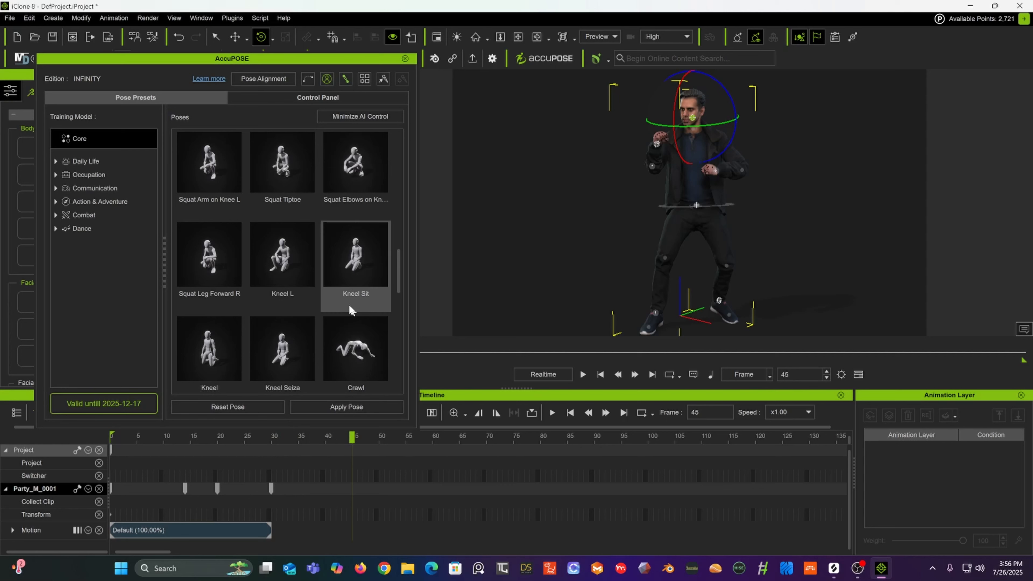
pyautogui.doubleClick(284, 260)
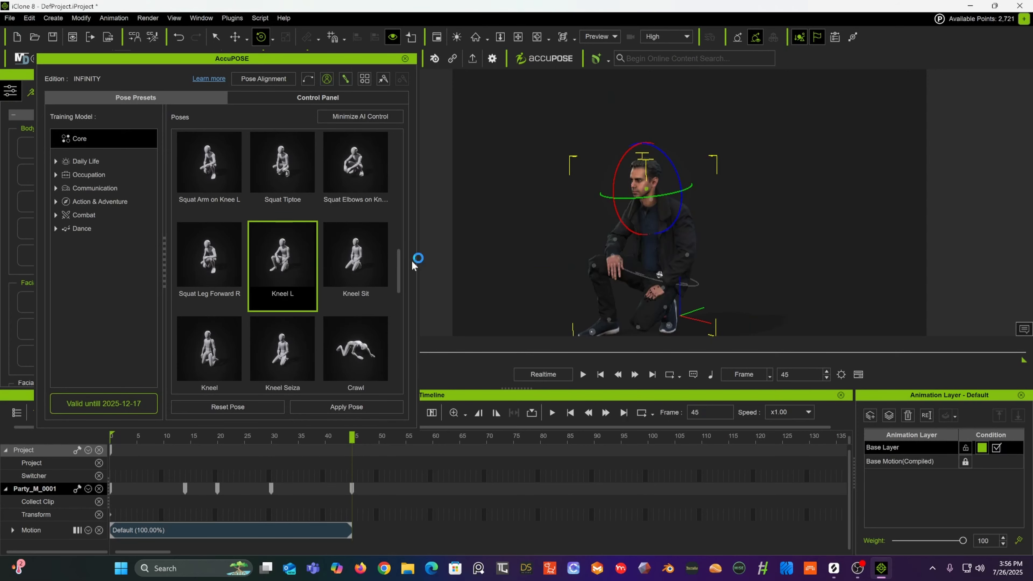
pyautogui.moveTo(350, 441)
pyautogui.mouseDown()
pyautogui.moveTo(260, 444)
pyautogui.moveTo(340, 446)
pyautogui.mouseUp()
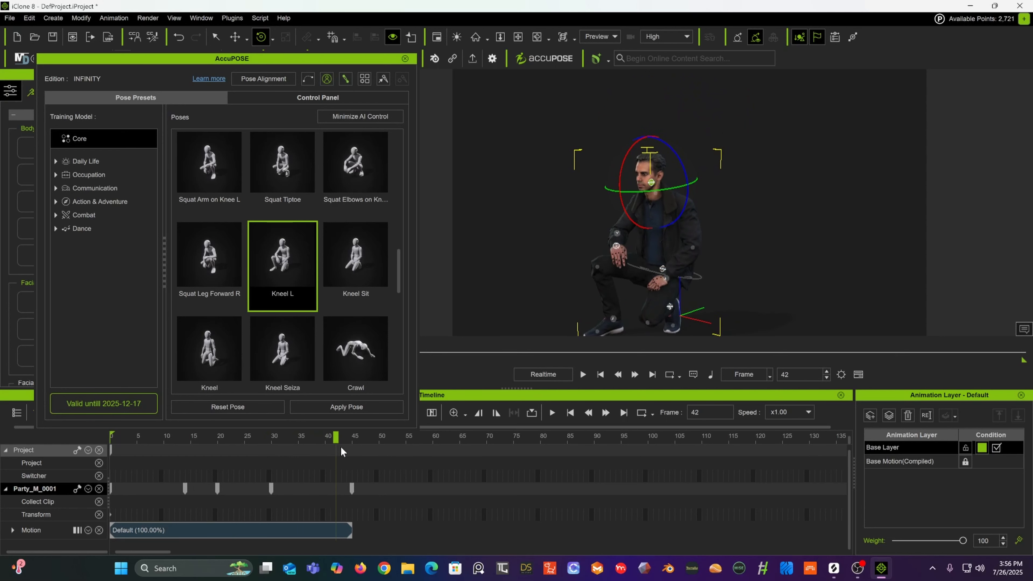
pyautogui.hotkey('ctrl', 'z')
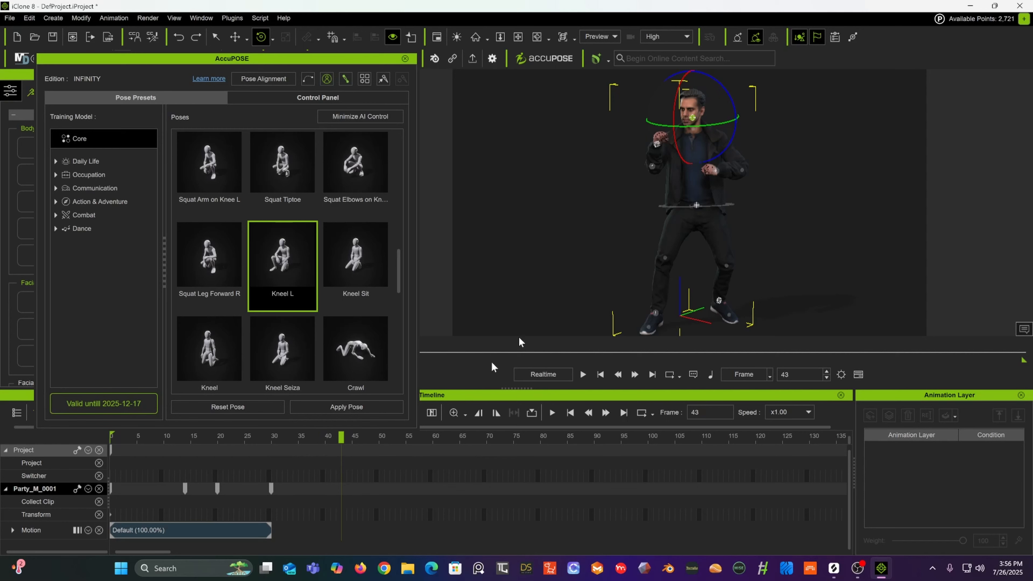
# Step: Try nudging the pelvis effector with the move tool, undoing each attempt
pyautogui.click(694, 206)
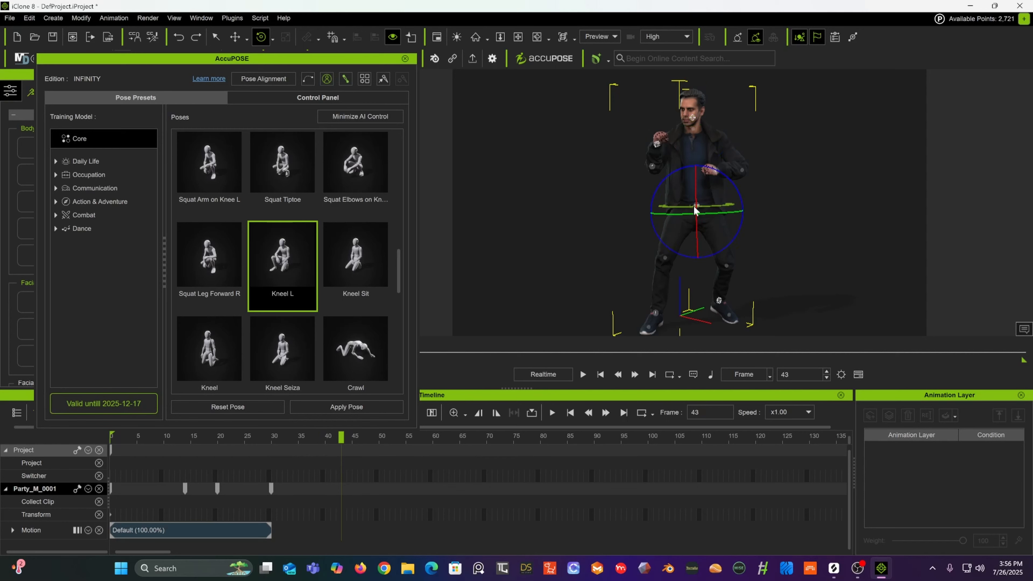
pyautogui.click(234, 37)
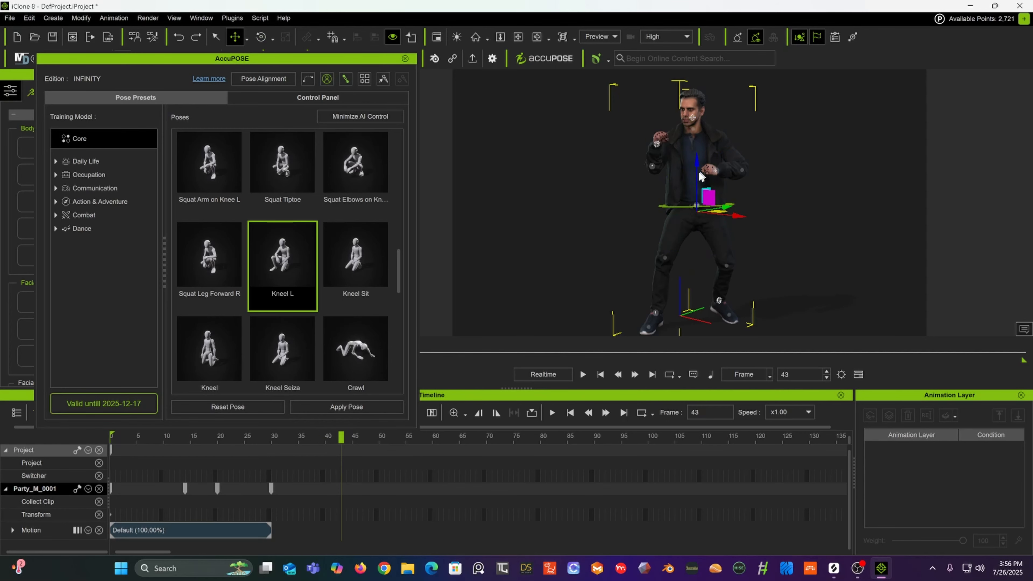
pyautogui.moveTo(696, 167); pyautogui.dragTo(700, 164)
pyautogui.hotkey('ctrl', 'z')
pyautogui.click(307, 100)
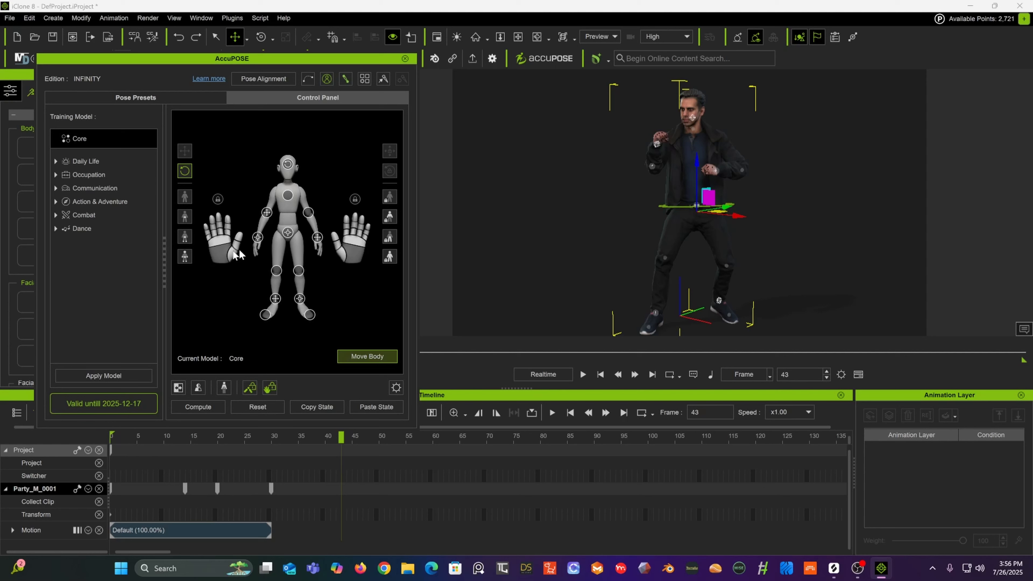
pyautogui.click(184, 256)
pyautogui.moveTo(697, 159); pyautogui.dragTo(703, 166)
pyautogui.hotkey('ctrl', 'z')
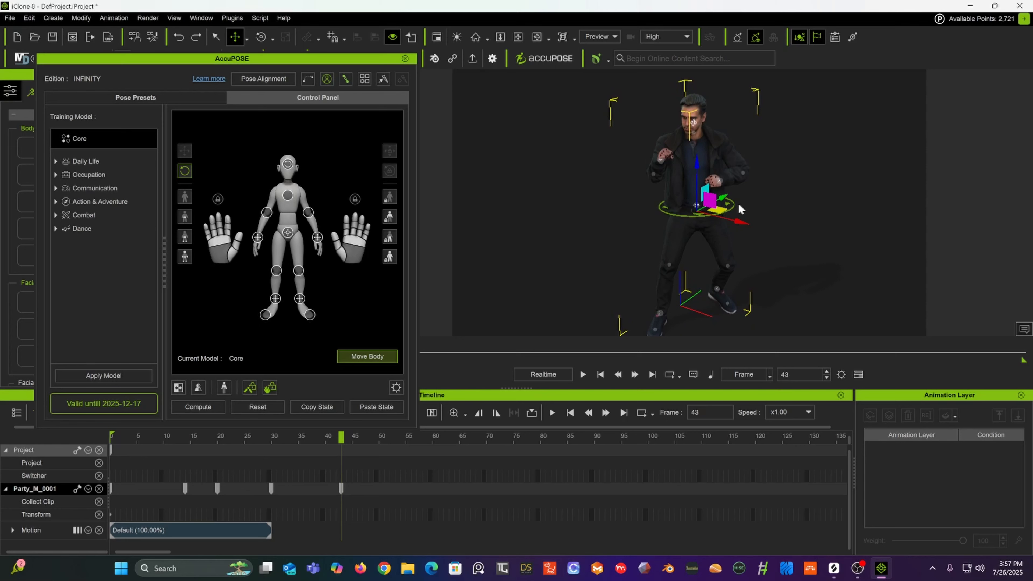
# Step: Select the pelvis effector, enable Move Body, and lower the body into a crouch at frame 43
pyautogui.scroll(3, 703, 206)
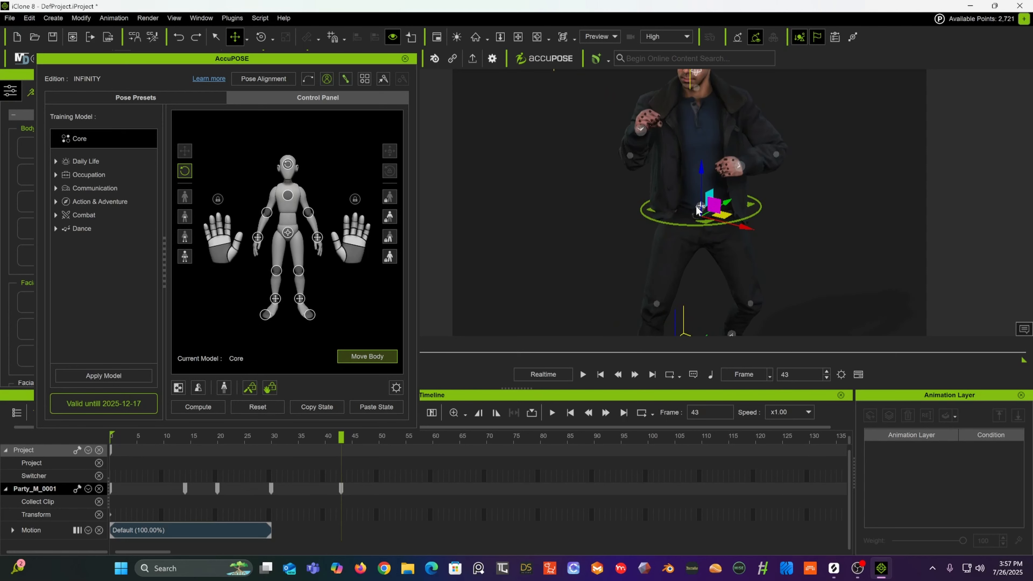
pyautogui.click(698, 206)
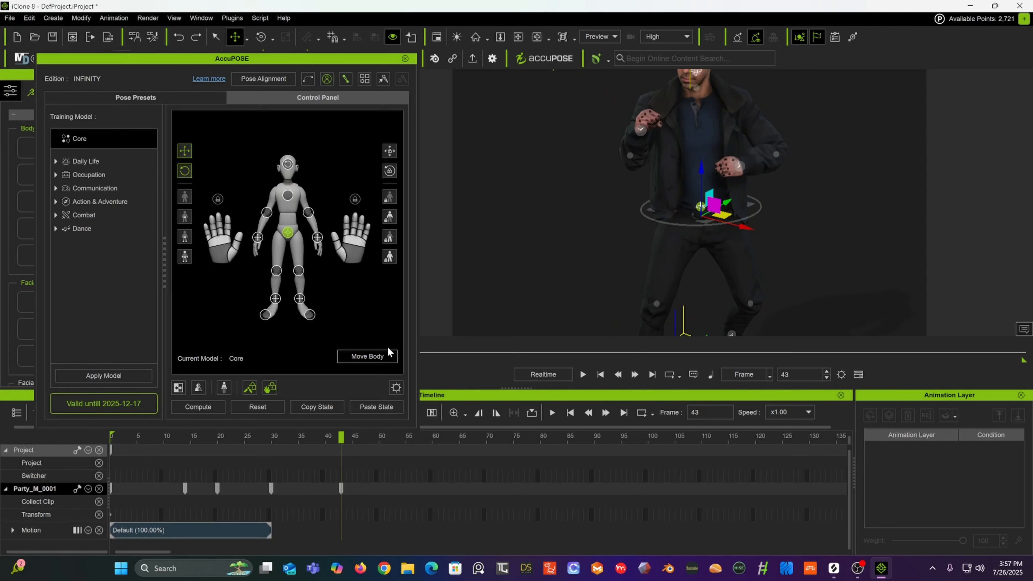
pyautogui.click(378, 357)
pyautogui.moveTo(616, 245); pyautogui.dragTo(547, 179, button='middle')
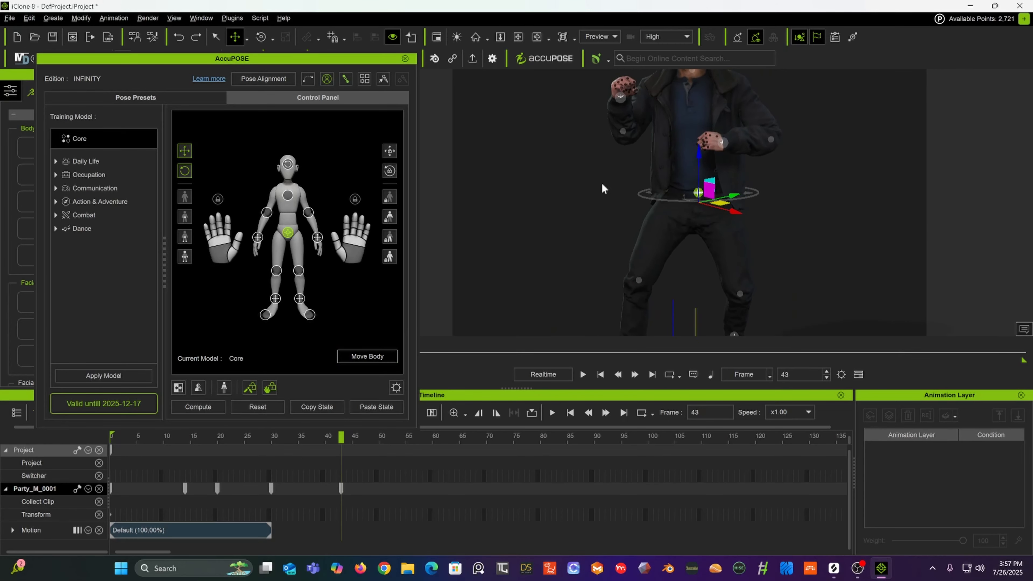
pyautogui.scroll(-5, 601, 181)
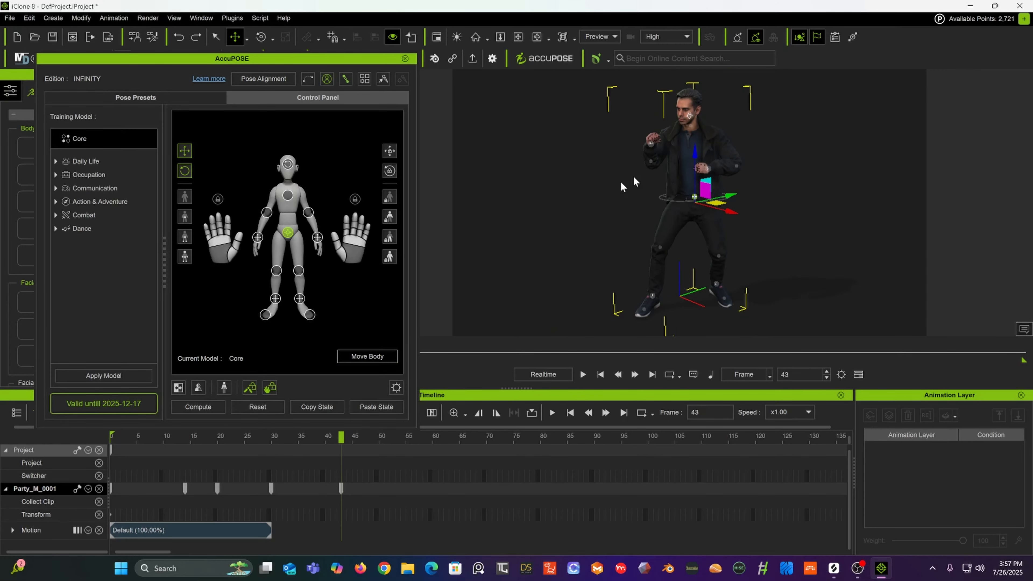
pyautogui.moveTo(693, 154); pyautogui.dragTo(683, 200)
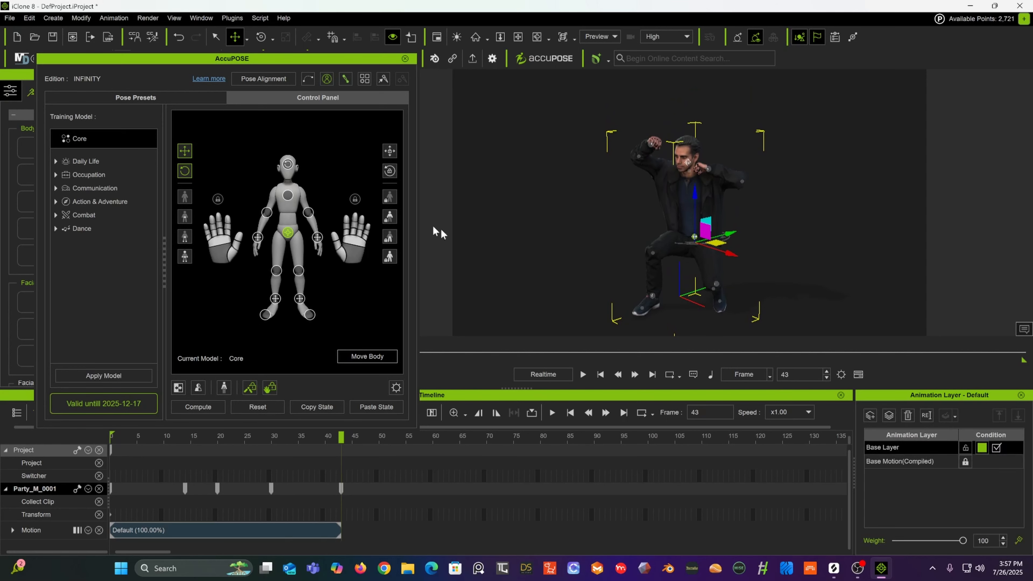
# Step: Select the left knee effector and move it outward
pyautogui.click(299, 271)
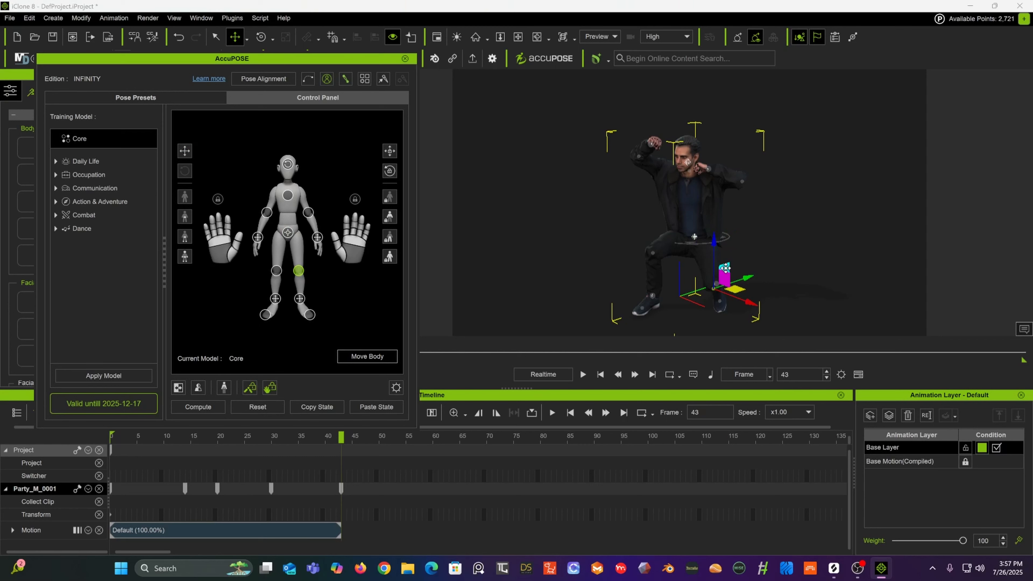
pyautogui.moveTo(748, 277); pyautogui.dragTo(777, 265)
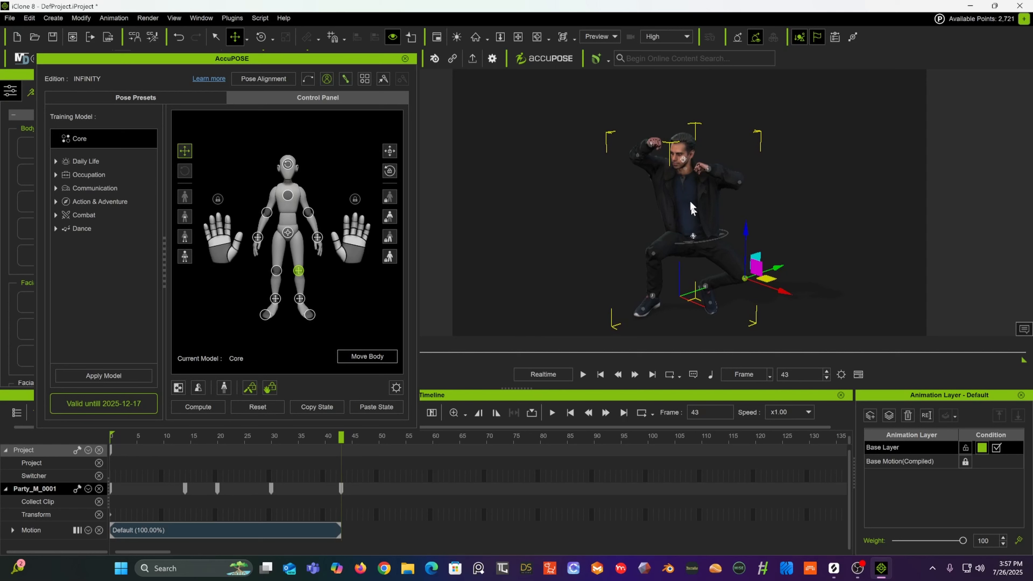
# Step: Select the left hand effector and lower the hand from the head toward the waist at frame 43
pyautogui.click(711, 173)
pyautogui.moveTo(711, 123); pyautogui.dragTo(708, 168)
pyautogui.click(651, 148)
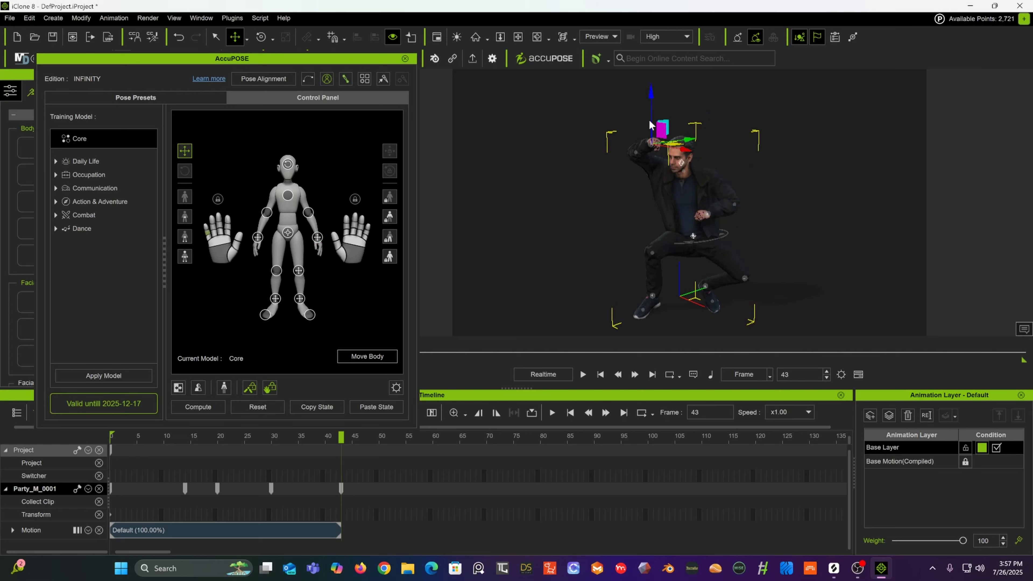
pyautogui.click(651, 143)
pyautogui.moveTo(651, 98); pyautogui.dragTo(636, 158)
pyautogui.moveTo(686, 192); pyautogui.dragTo(679, 193)
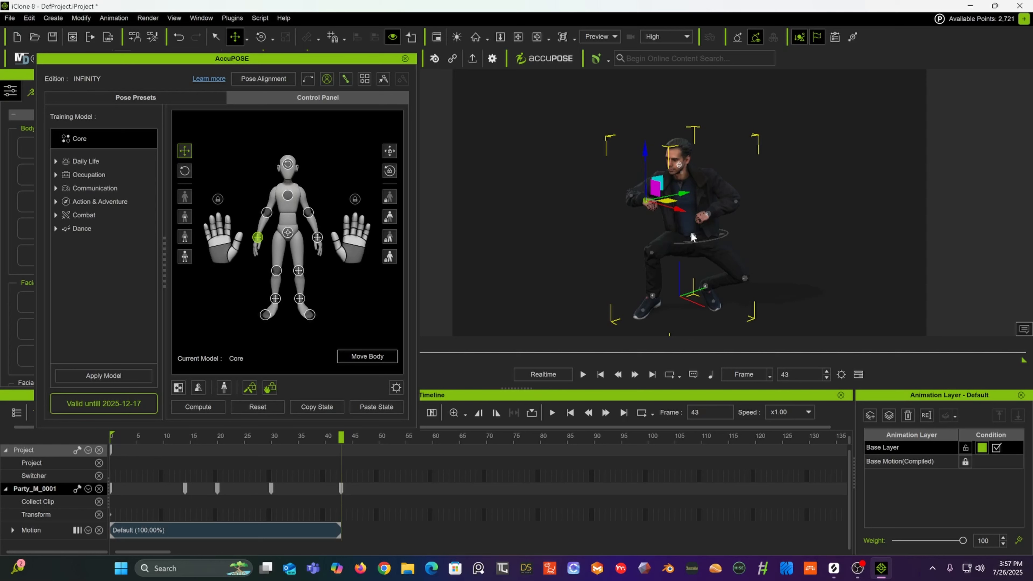
# Step: Select the pelvis effector and rotate the hips with the rotate tool
pyautogui.click(692, 238)
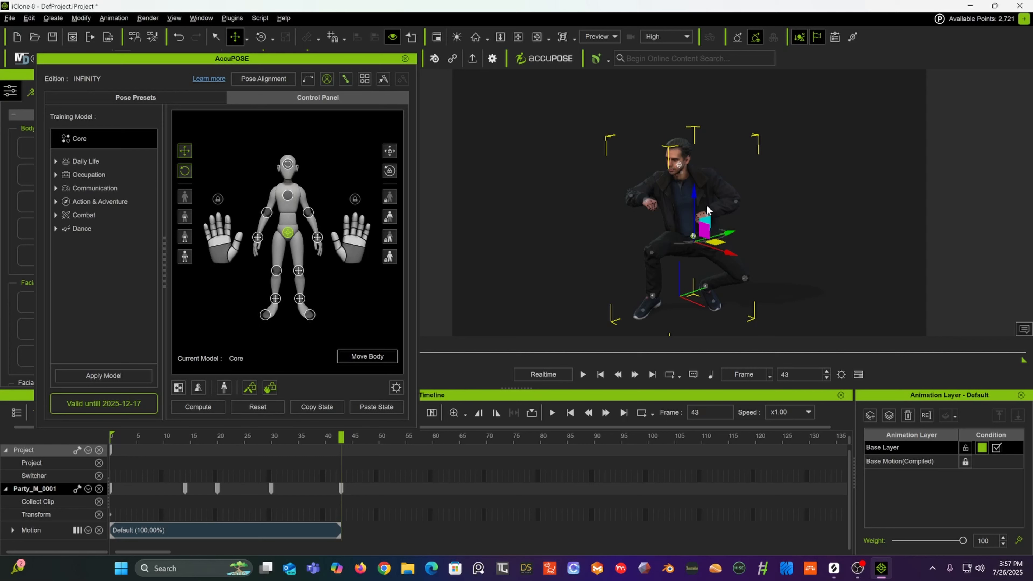
pyautogui.moveTo(709, 211); pyautogui.dragTo(868, 173, button='right')
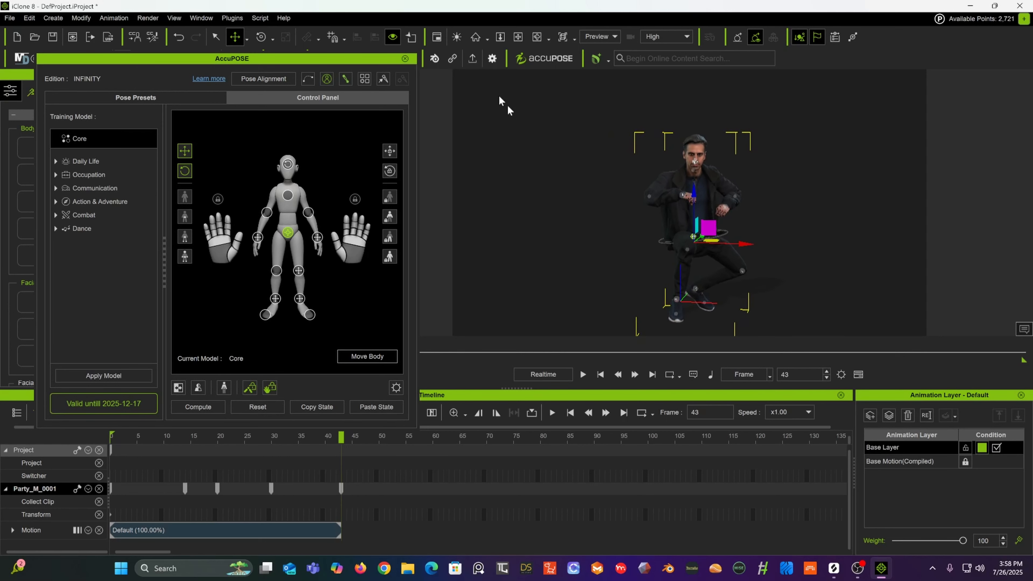
pyautogui.click(265, 38)
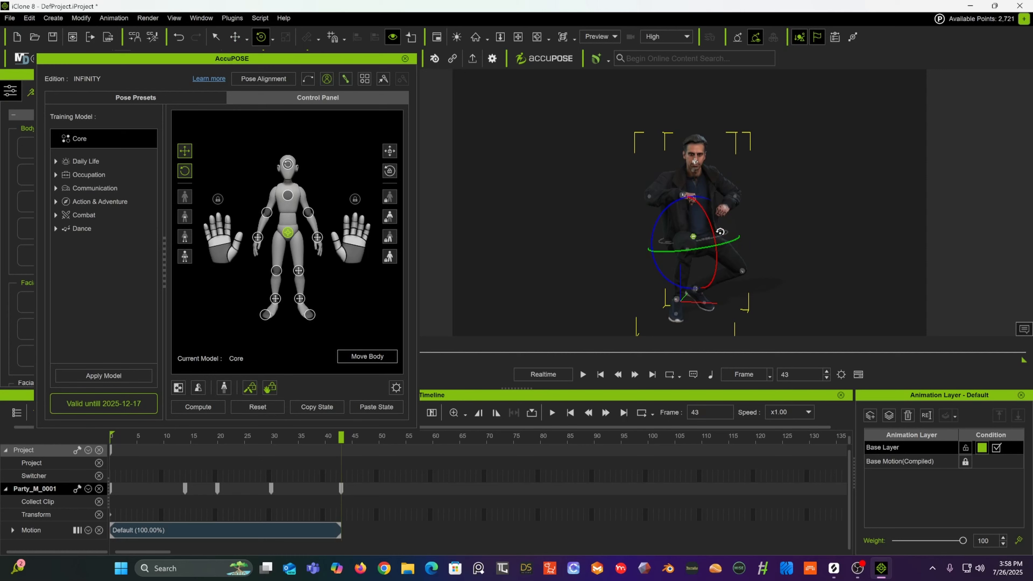
pyautogui.moveTo(692, 226); pyautogui.dragTo(673, 214)
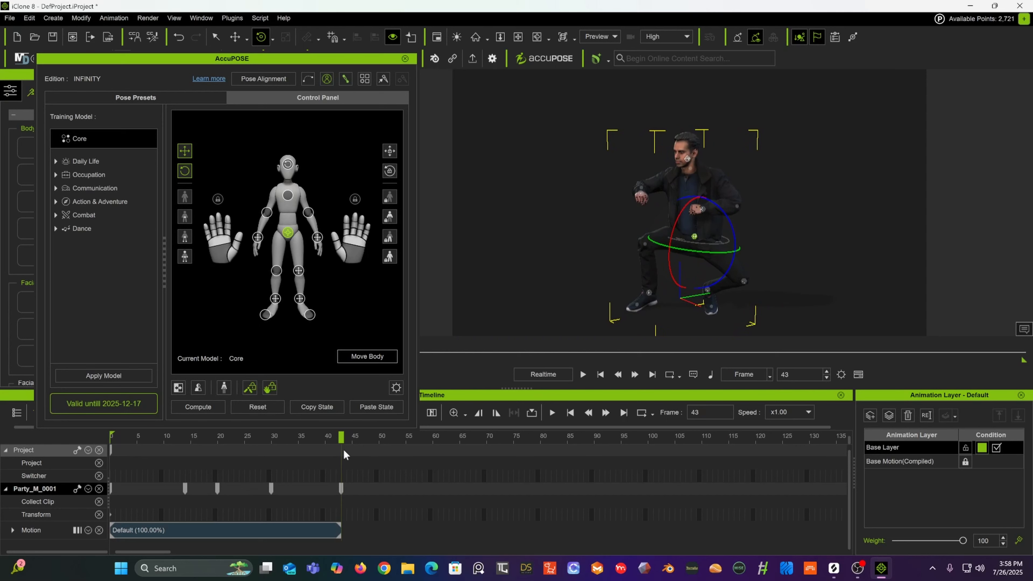
# Step: Select the left knee effector, switch to the move tool, and pull the knee back inward
pyautogui.moveTo(340, 437)
pyautogui.mouseDown()
pyautogui.moveTo(284, 438)
pyautogui.moveTo(341, 457)
pyautogui.mouseUp()
pyautogui.click(744, 282)
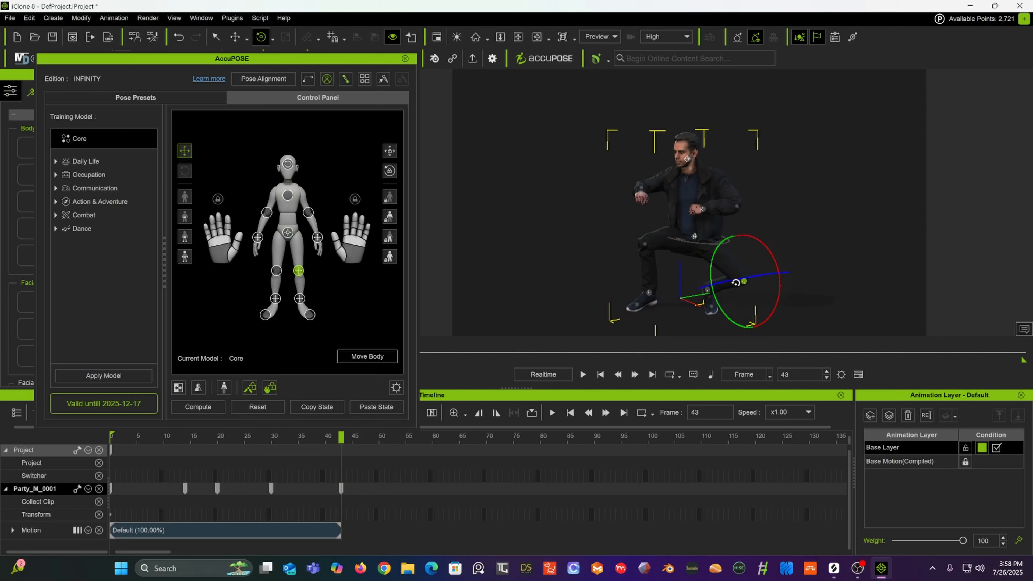
pyautogui.click(234, 37)
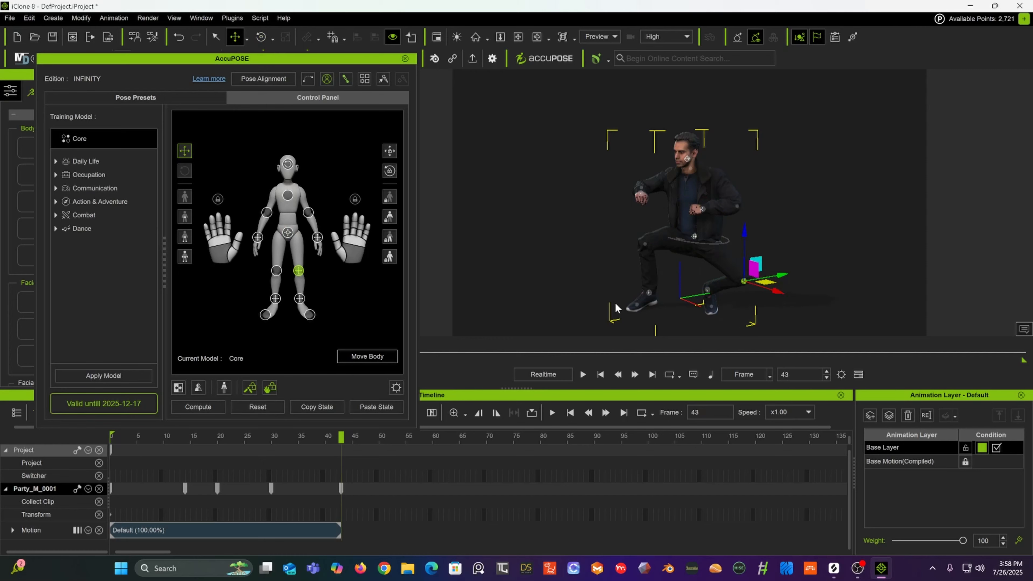
pyautogui.moveTo(782, 276); pyautogui.dragTo(699, 295)
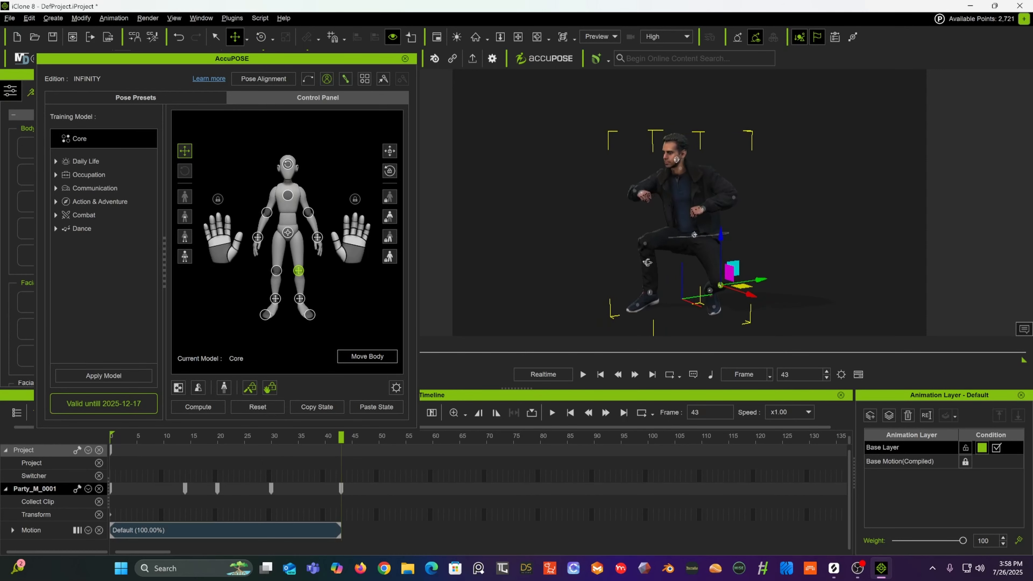
# Step: Select the left shoulder effector and lower the shoulder slightly
pyautogui.click(645, 196)
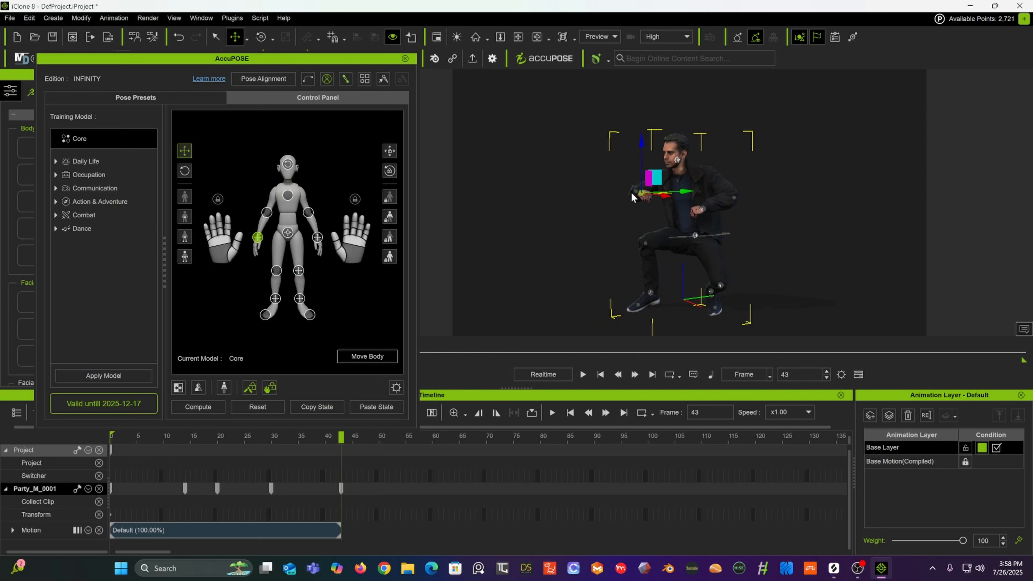
pyautogui.keyDown('alt'); pyautogui.moveTo(631, 192); pyautogui.dragTo(706, 181); pyautogui.keyUp('alt')
pyautogui.click(623, 196)
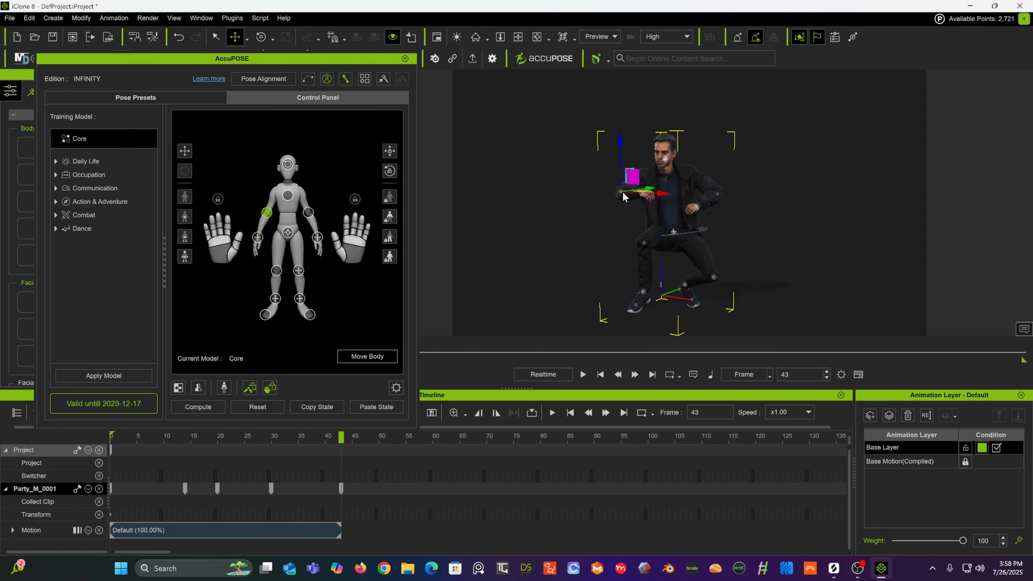
pyautogui.moveTo(621, 154); pyautogui.dragTo(626, 167)
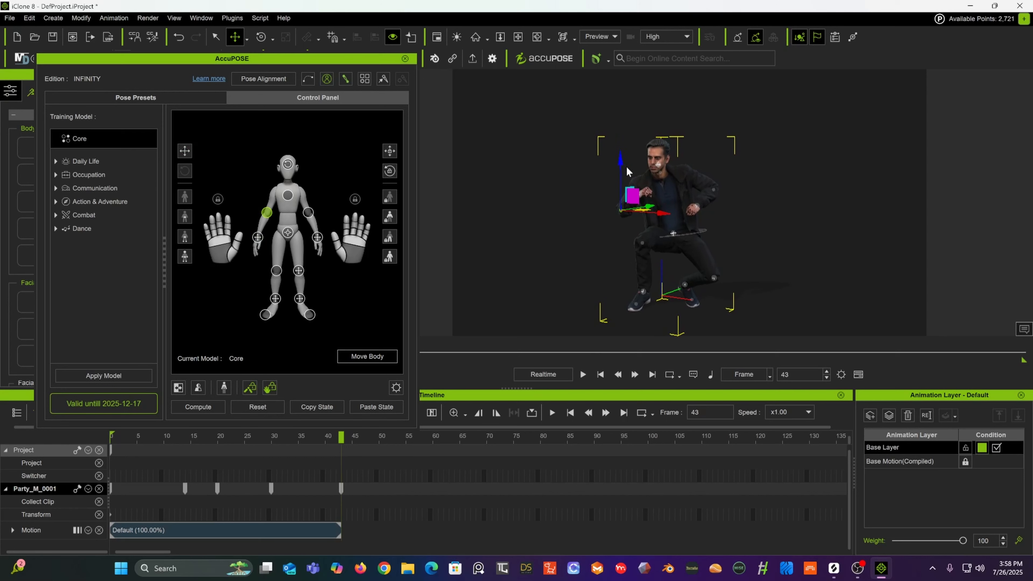
# Step: Reposition the left hand effector in front of the chest and rotate it
pyautogui.keyDown('alt'); pyautogui.moveTo(683, 181); pyautogui.dragTo(720, 176); pyautogui.keyUp('alt')
pyautogui.scroll(3, 632, 197)
pyautogui.scroll(2, 610, 201)
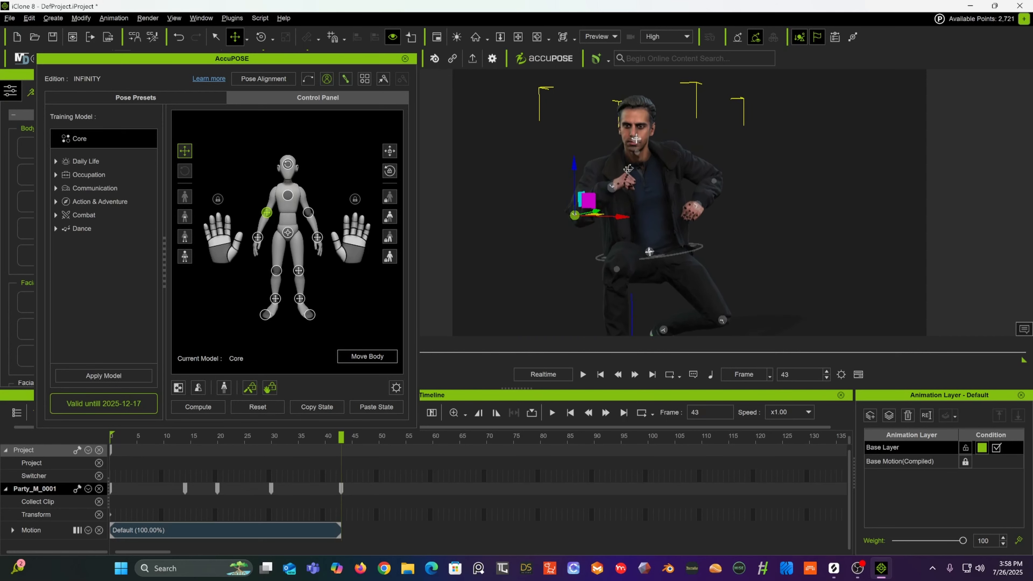
pyautogui.keyDown('alt'); pyautogui.moveTo(620, 182); pyautogui.dragTo(689, 162, button='middle'); pyautogui.keyUp('alt')
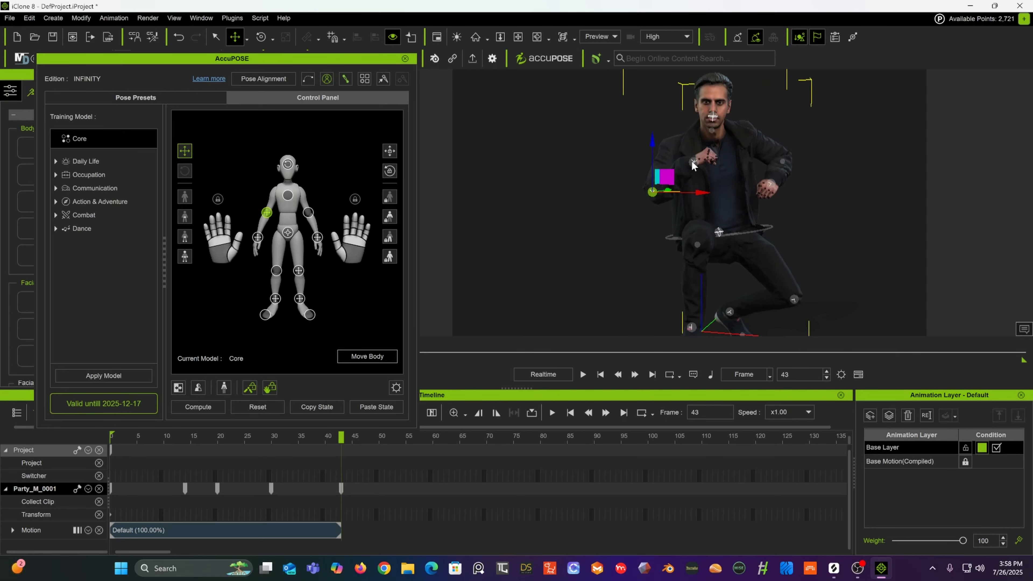
pyautogui.click(693, 161)
pyautogui.moveTo(744, 162); pyautogui.dragTo(730, 163)
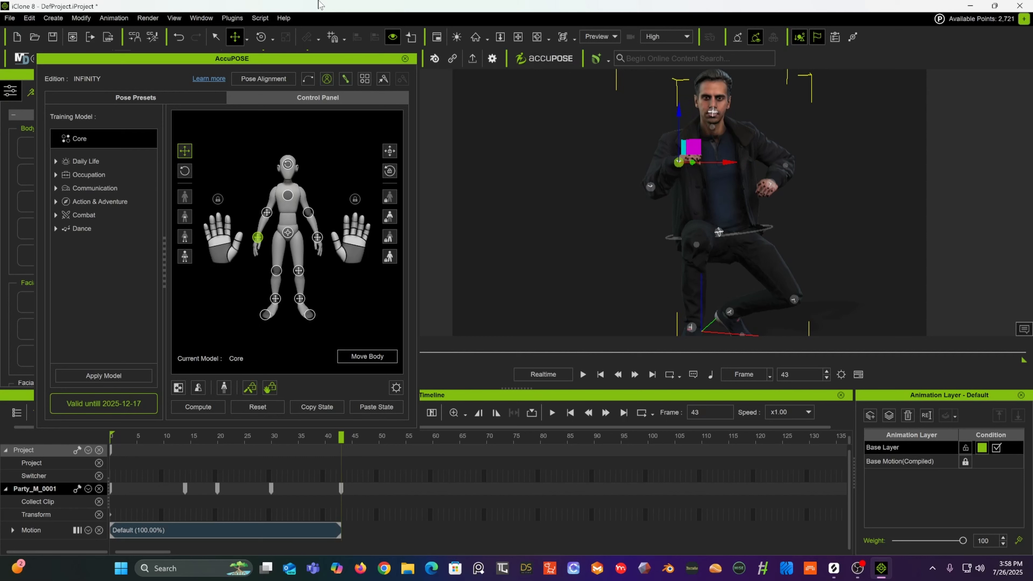
pyautogui.click(266, 40)
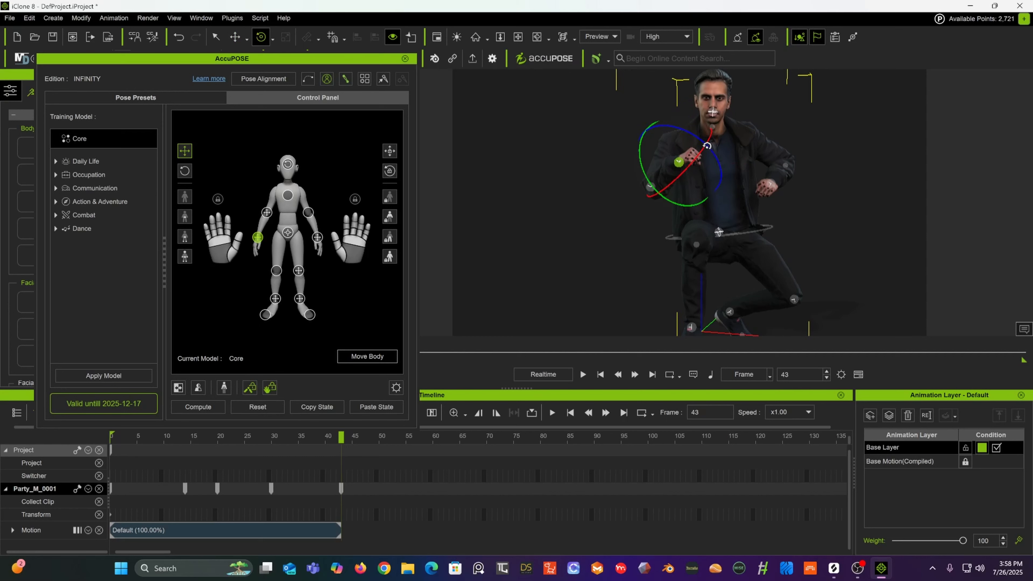
pyautogui.moveTo(707, 145); pyautogui.dragTo(679, 126)
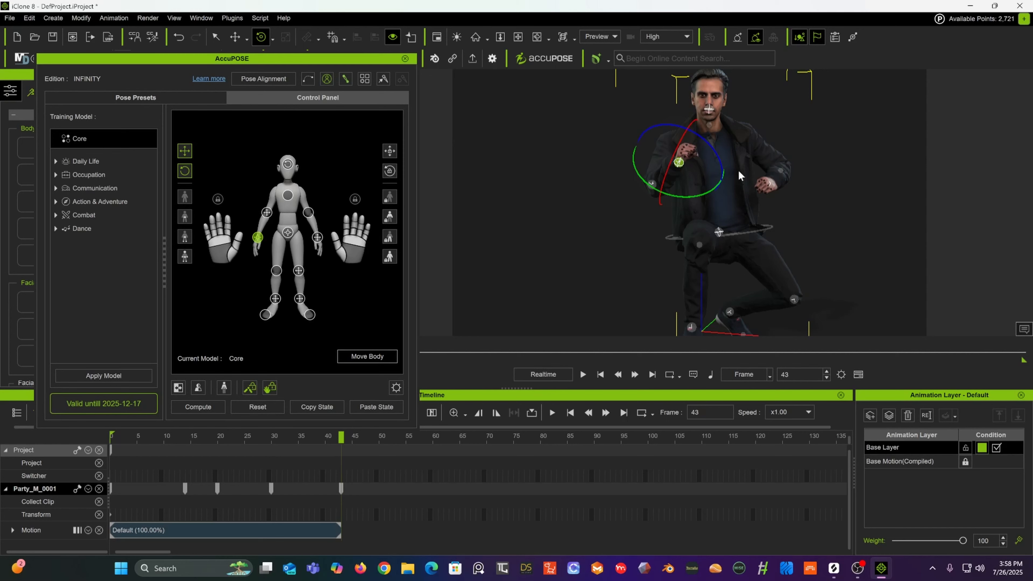
# Step: Select the pelvis effector and rotate the hips further to tilt the crouching body
pyautogui.keyDown('alt'); pyautogui.moveTo(738, 171); pyautogui.dragTo(745, 190); pyautogui.keyUp('alt')
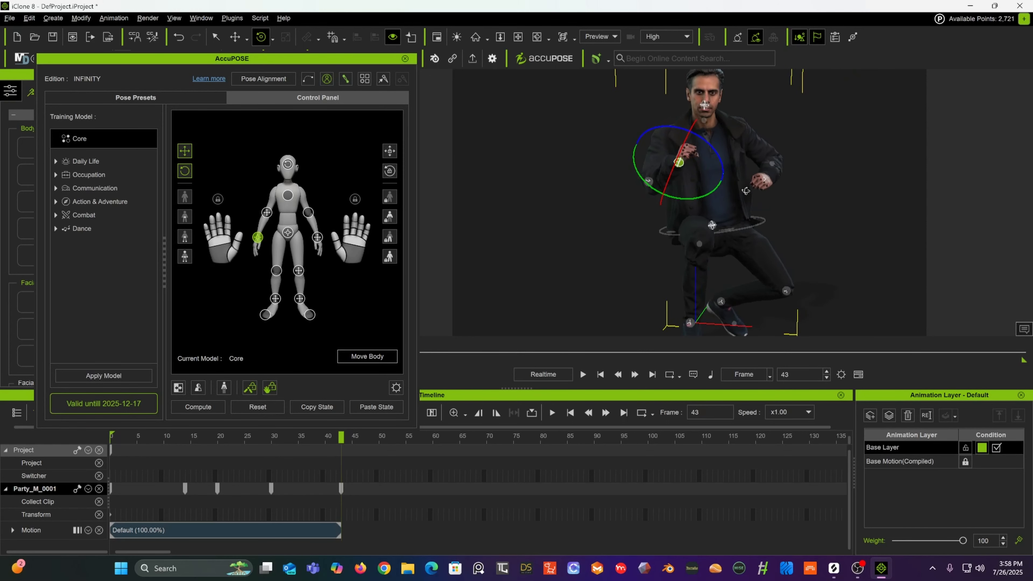
pyautogui.keyDown('alt'); pyautogui.moveTo(746, 190); pyautogui.dragTo(701, 193, button='middle'); pyautogui.keyUp('alt')
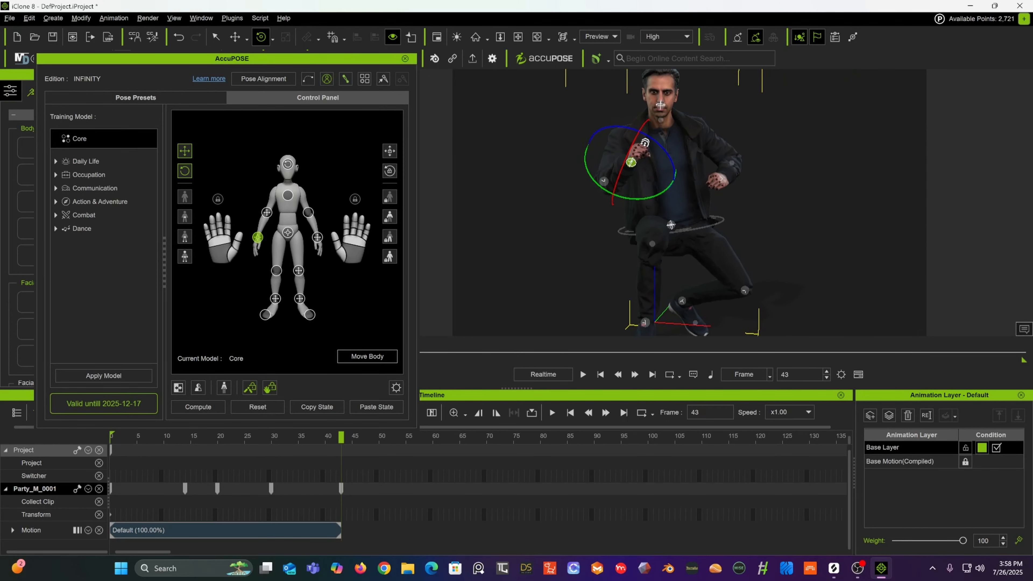
pyautogui.click(671, 224)
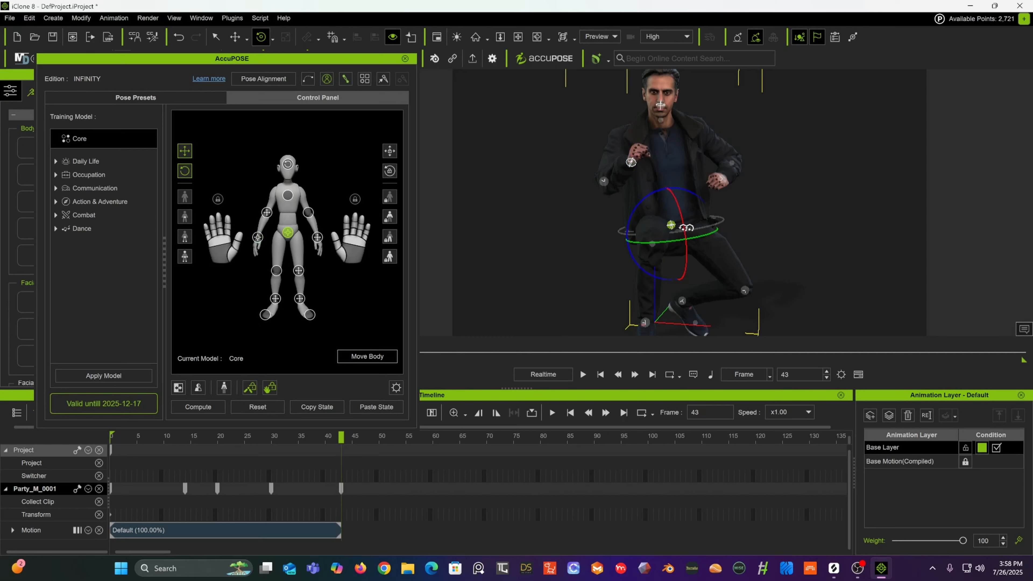
pyautogui.moveTo(693, 196); pyautogui.dragTo(699, 199)
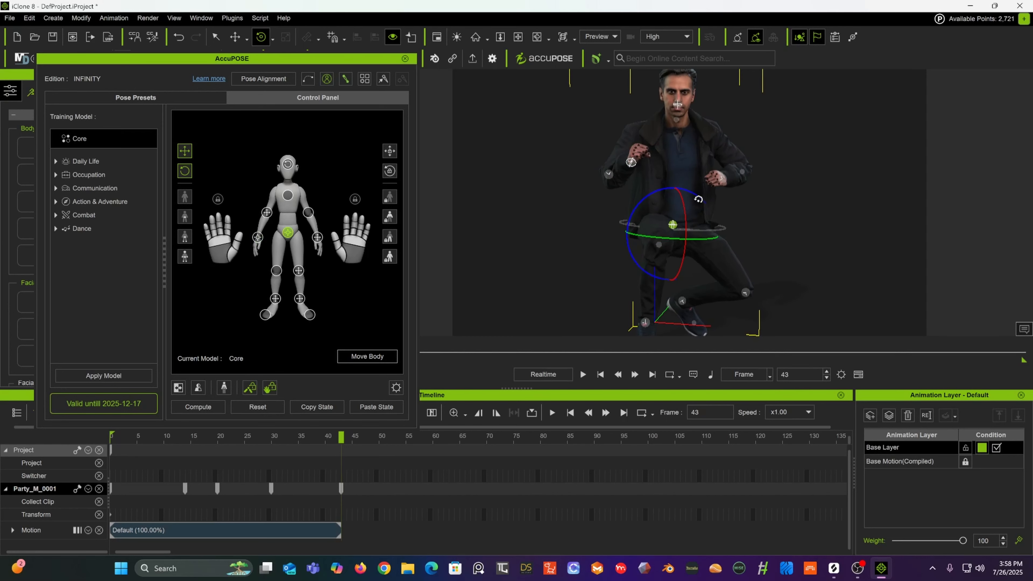
pyautogui.moveTo(749, 174); pyautogui.dragTo(510, 191, button='right')
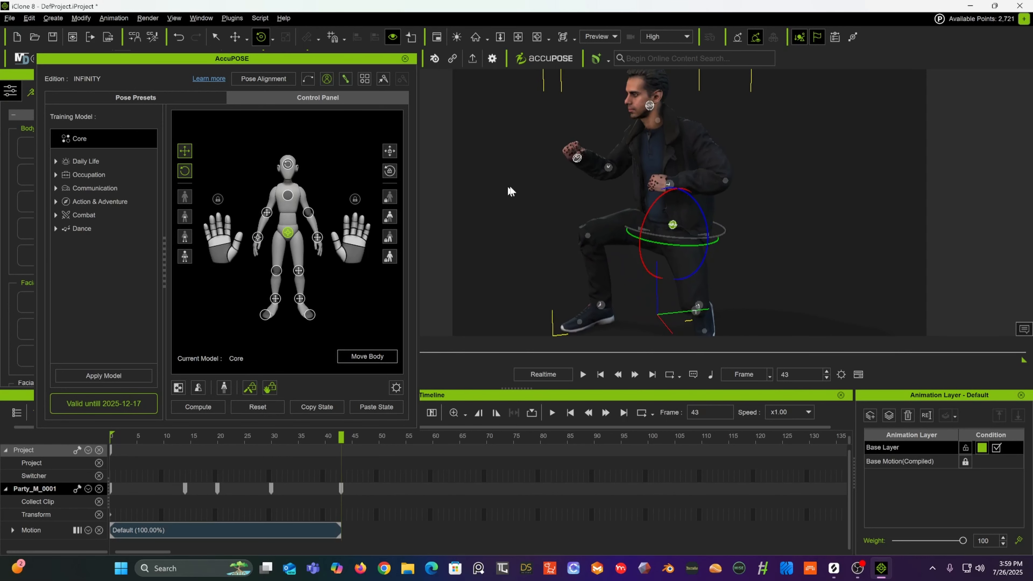
pyautogui.moveTo(680, 188); pyautogui.dragTo(611, 114, button='right')
pyautogui.moveTo(700, 148); pyautogui.dragTo(736, 169, button='right')
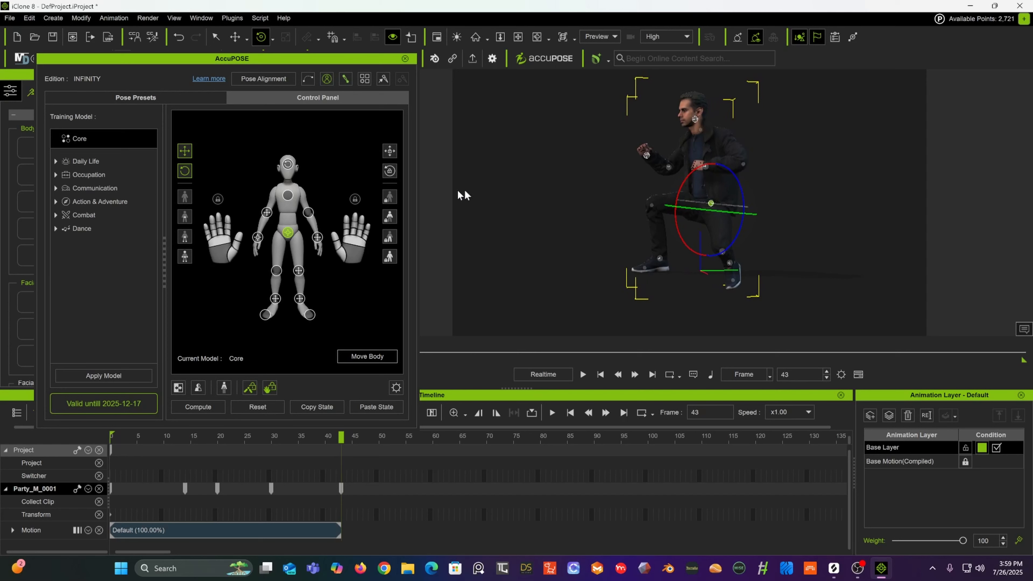
# Step: Select the left foot effector with the move tool and shift the foot back
pyautogui.click(235, 37)
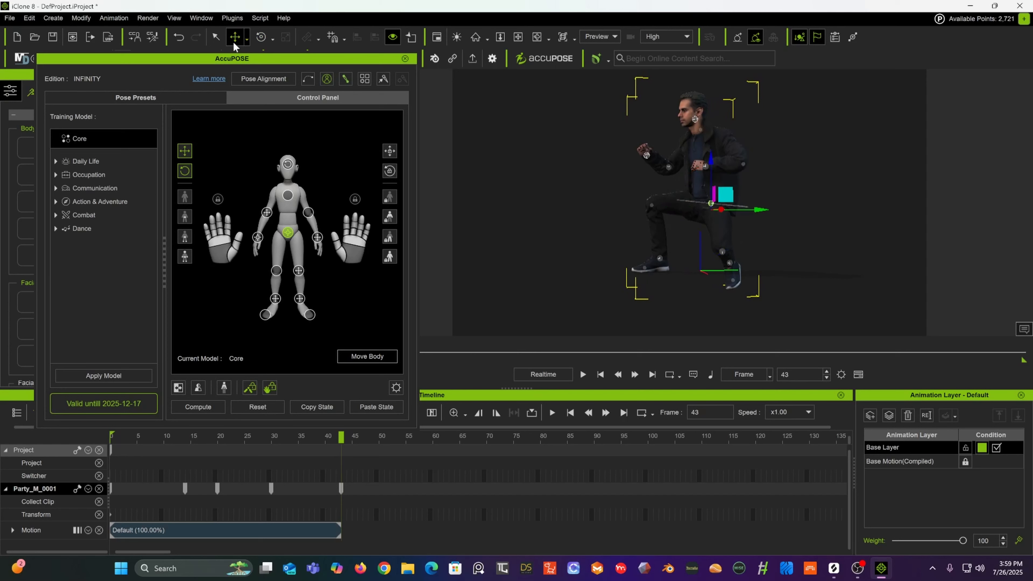
pyautogui.click(731, 261)
pyautogui.moveTo(728, 217); pyautogui.dragTo(707, 199)
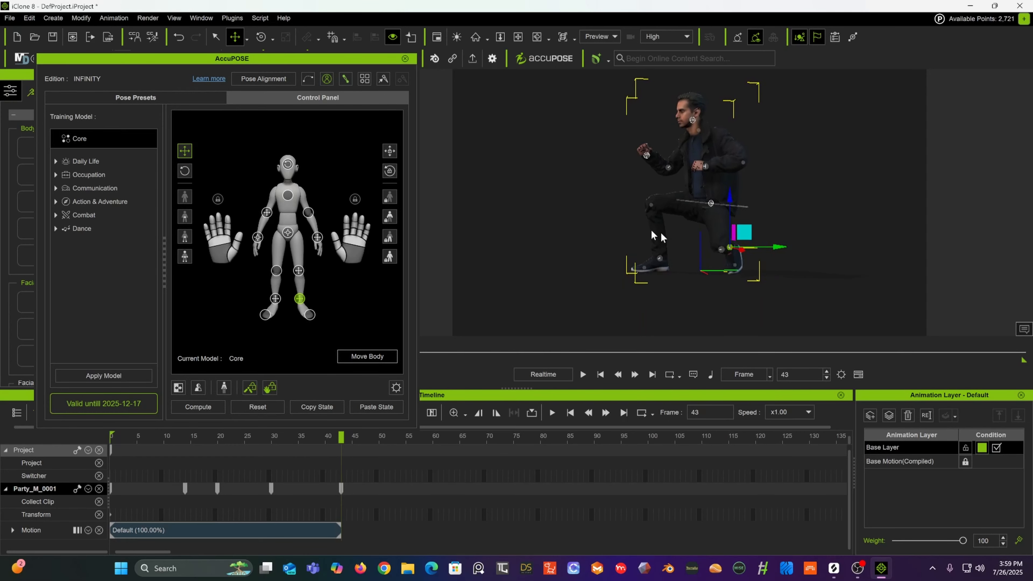
pyautogui.moveTo(651, 229); pyautogui.dragTo(671, 237, button='right')
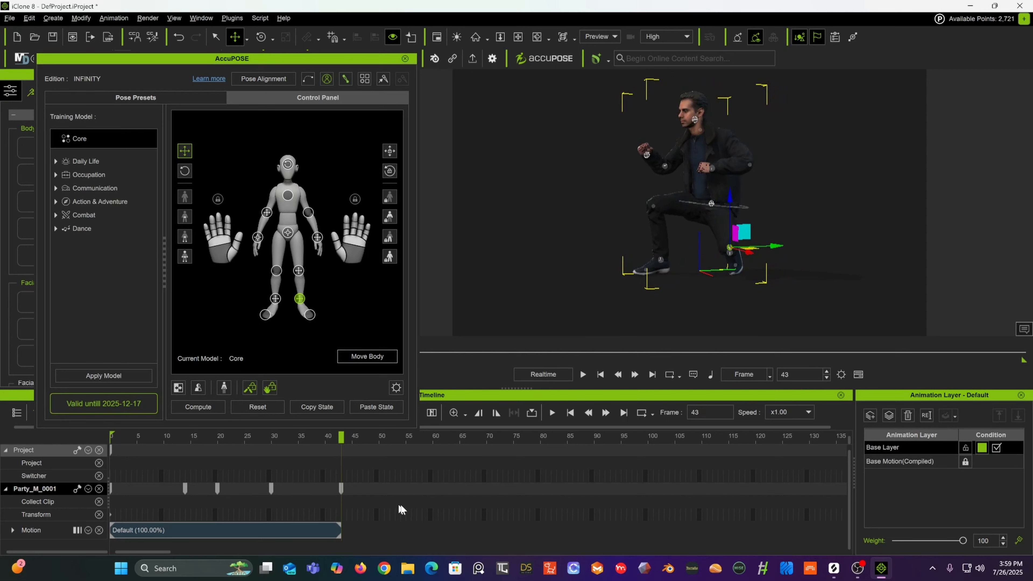
# Step: Go to frame 63, select the pelvis effector, and raise the body back to a standing pose
pyautogui.moveTo(341, 438); pyautogui.dragTo(450, 459)
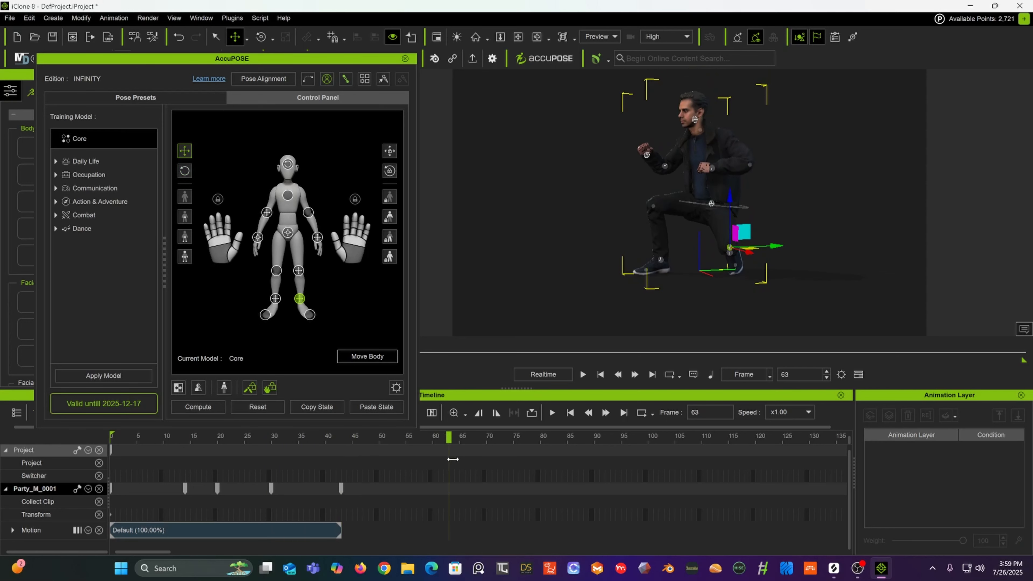
pyautogui.scroll(-5, 731, 221)
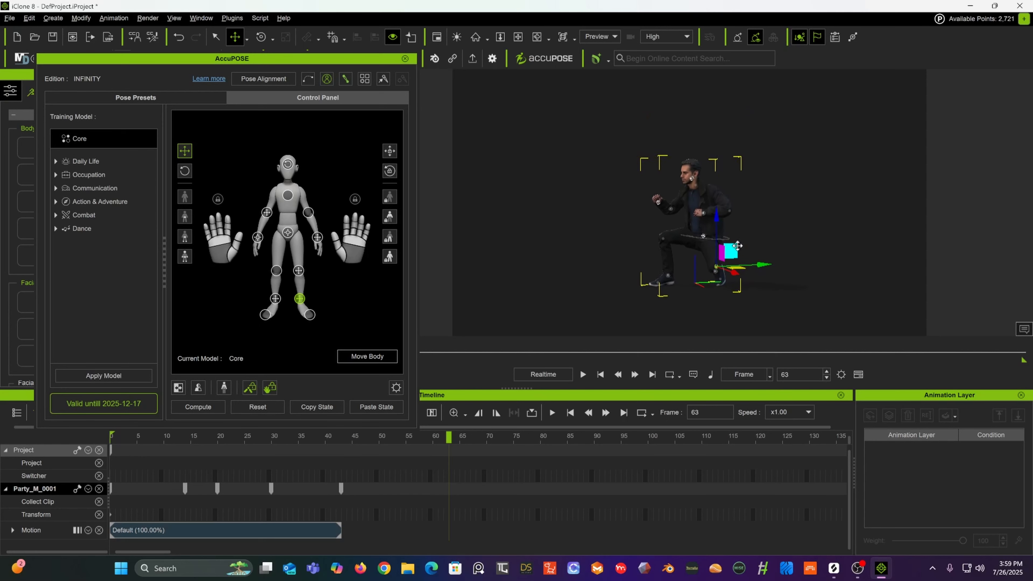
pyautogui.click(700, 232)
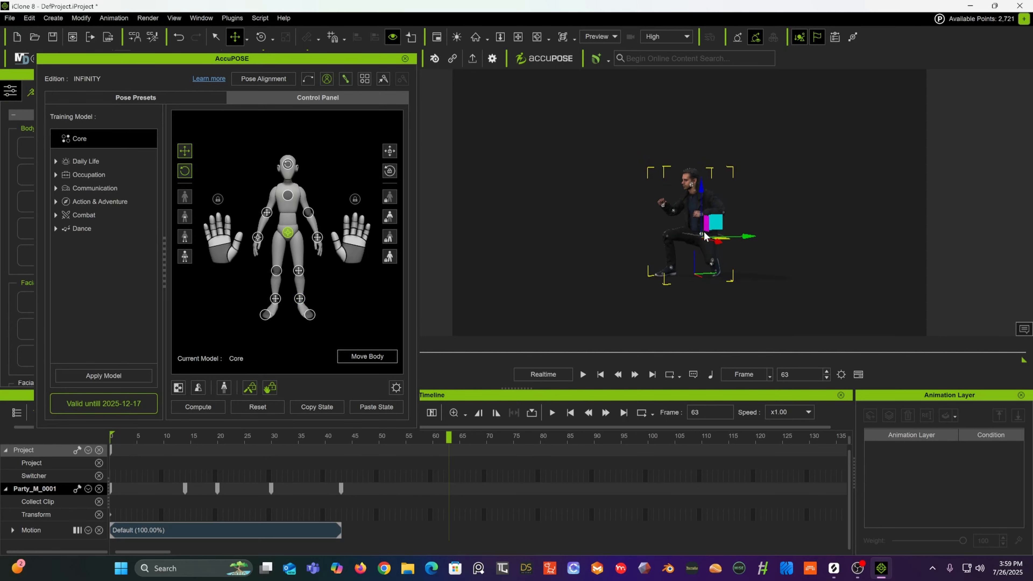
pyautogui.click(702, 232)
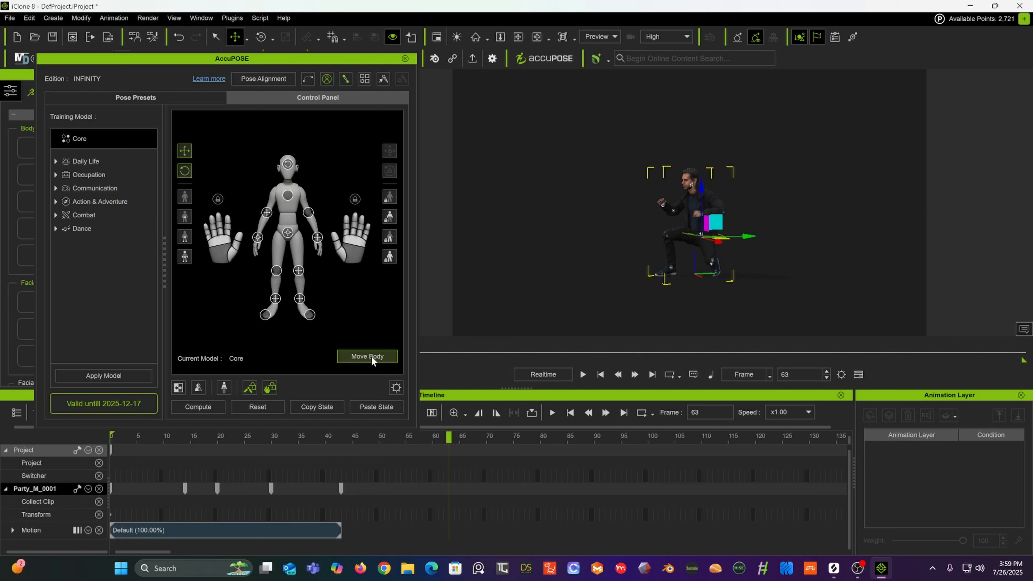
pyautogui.click(287, 233)
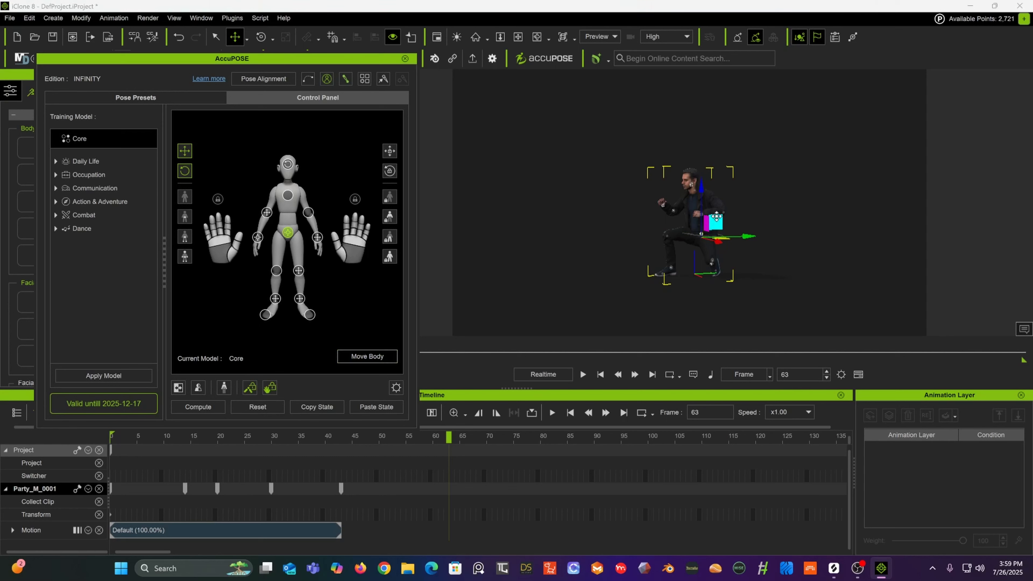
pyautogui.moveTo(716, 217); pyautogui.dragTo(706, 95)
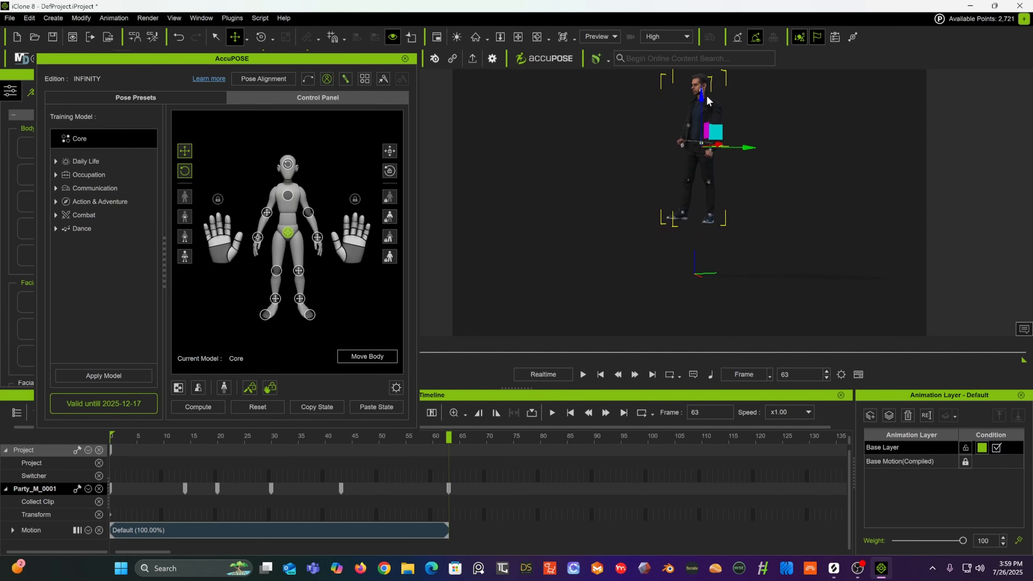
# Step: Select the left hand effector and raise the hand up beside the head
pyautogui.scroll(3, 679, 130)
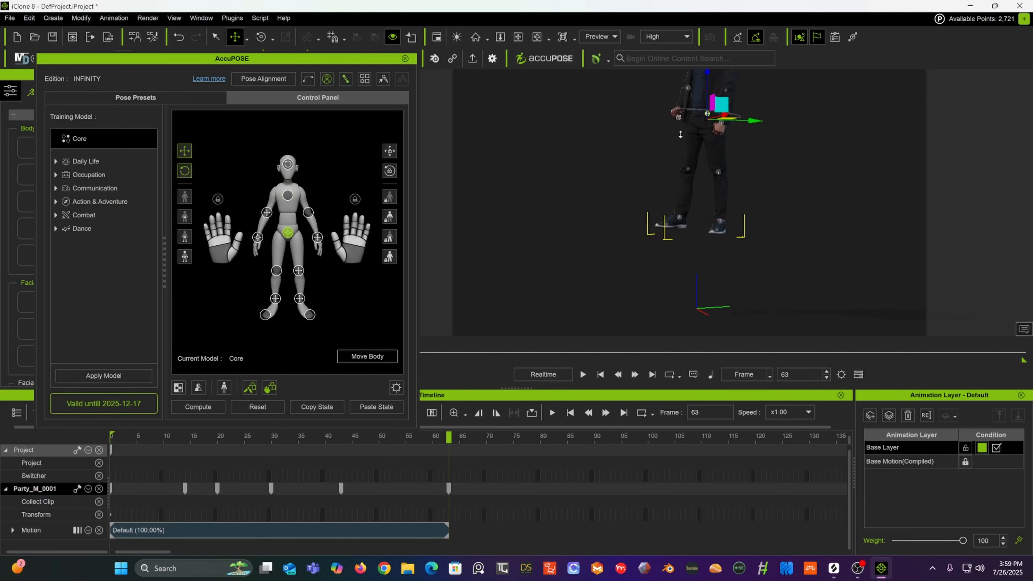
pyautogui.scroll(2, 680, 134)
pyautogui.moveTo(687, 127); pyautogui.dragTo(669, 230, button='middle')
pyautogui.keyDown('alt'); pyautogui.moveTo(669, 230); pyautogui.dragTo(747, 217); pyautogui.keyUp('alt')
pyautogui.click(656, 209)
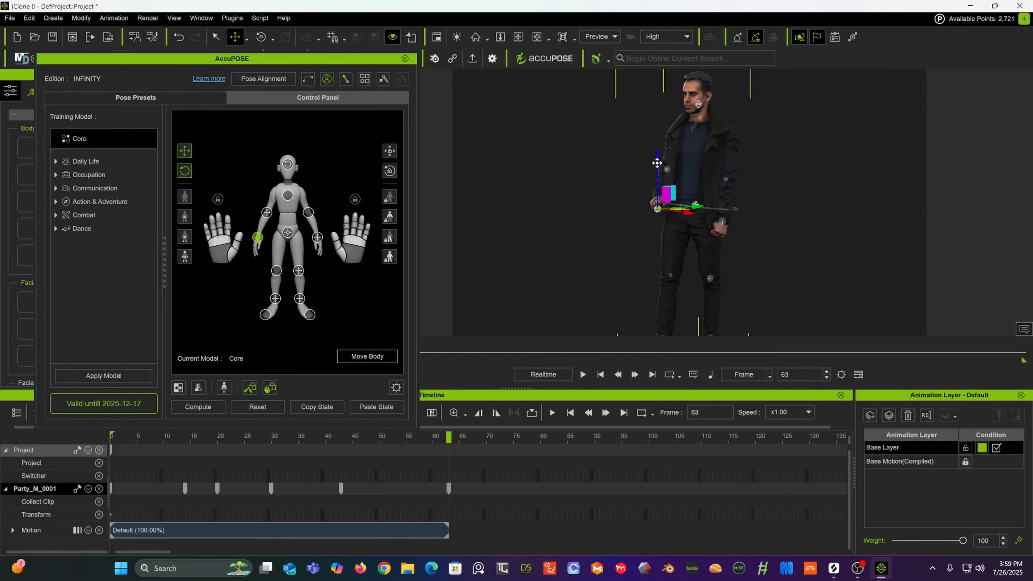
pyautogui.moveTo(656, 209)
pyautogui.mouseDown()
pyautogui.moveTo(641, 99)
pyautogui.moveTo(629, 83)
pyautogui.mouseUp()
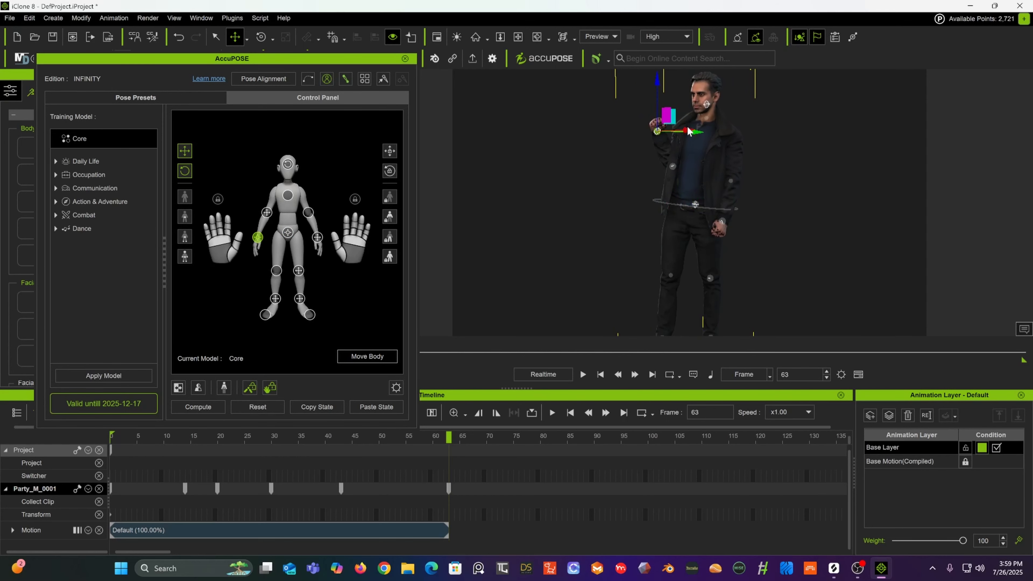
# Step: Move the left hand effector higher and further out so the hand sits raised beside the head
pyautogui.keyDown('alt'); pyautogui.moveTo(690, 177); pyautogui.dragTo(647, 129); pyautogui.keyUp('alt')
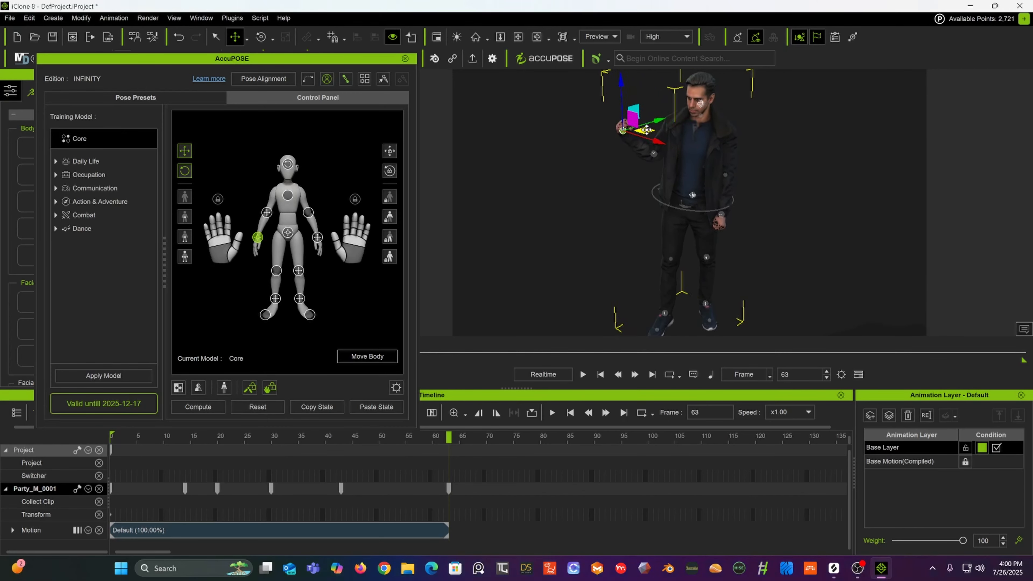
pyautogui.keyDown('alt'); pyautogui.moveTo(720, 130); pyautogui.dragTo(858, 97); pyautogui.keyUp('alt')
pyautogui.moveTo(675, 130); pyautogui.dragTo(611, 96)
pyautogui.click(641, 153)
pyautogui.click(612, 133)
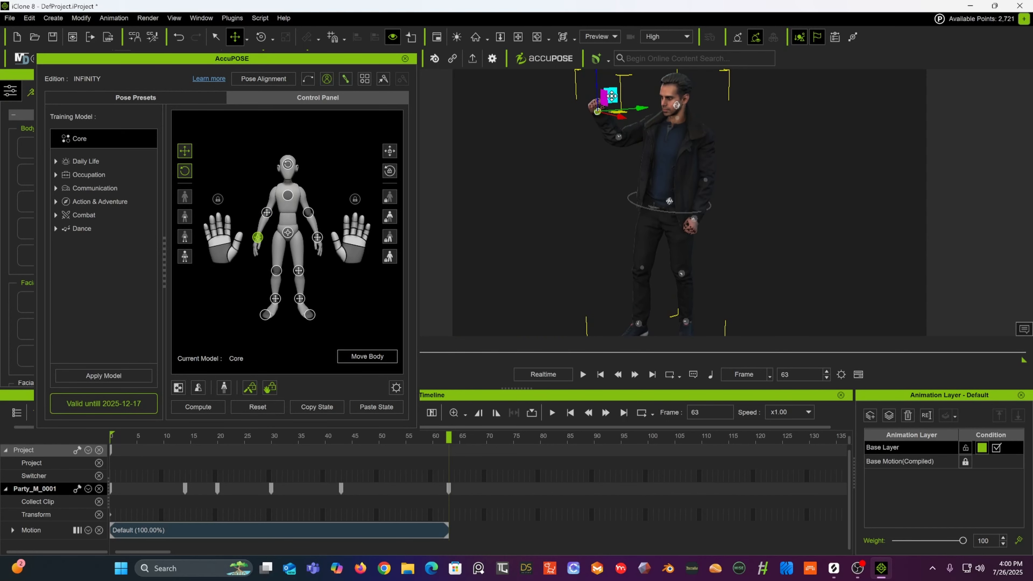
pyautogui.keyDown('alt'); pyautogui.moveTo(665, 139); pyautogui.dragTo(648, 124, button='right'); pyautogui.keyUp('alt')
pyautogui.keyDown('alt'); pyautogui.moveTo(648, 123); pyautogui.dragTo(651, 104); pyautogui.keyUp('alt')
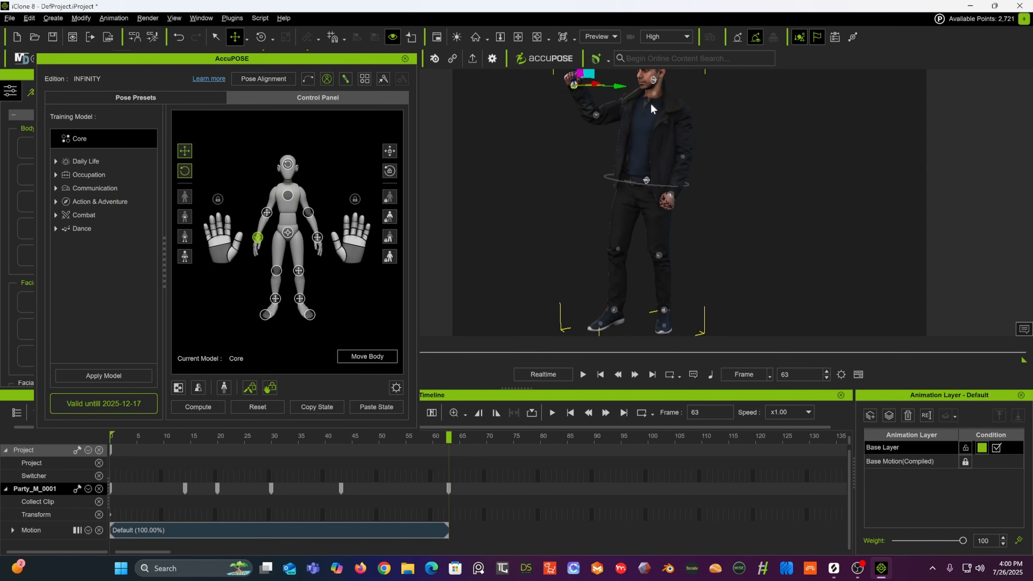
# Step: Select the right hand effector and raise the right hand up to chest height
pyautogui.click(670, 194)
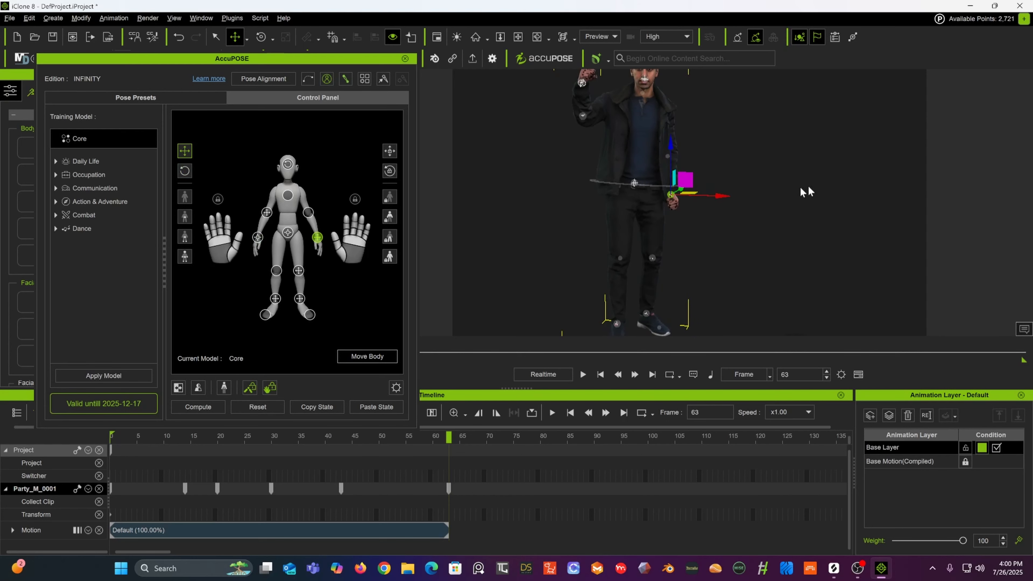
pyautogui.moveTo(689, 184); pyautogui.dragTo(710, 130)
pyautogui.keyDown('alt'); pyautogui.moveTo(474, 193); pyautogui.dragTo(611, 183); pyautogui.keyUp('alt')
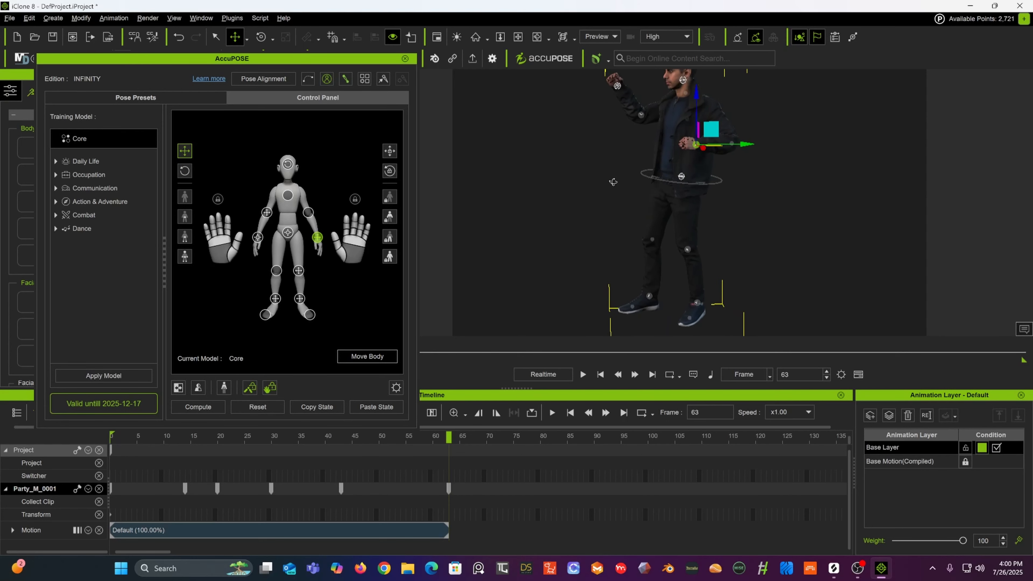
# Step: Nudge the pelvis slightly, then select the left foot effector and lift the foot high into a raised-knee pose
pyautogui.click(682, 178)
pyautogui.moveTo(697, 169); pyautogui.dragTo(704, 170)
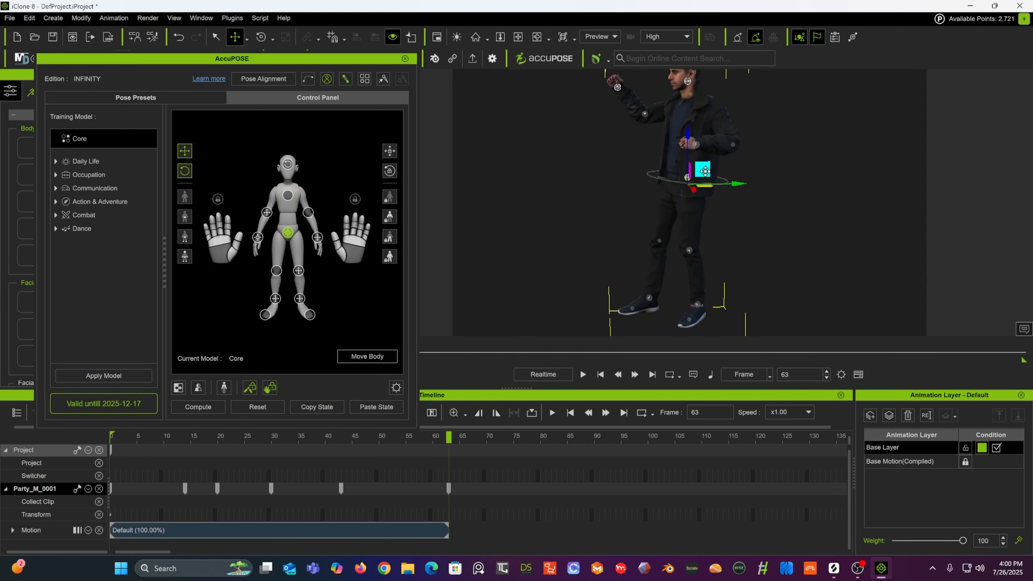
pyautogui.click(648, 301)
pyautogui.moveTo(664, 285); pyautogui.dragTo(629, 185)
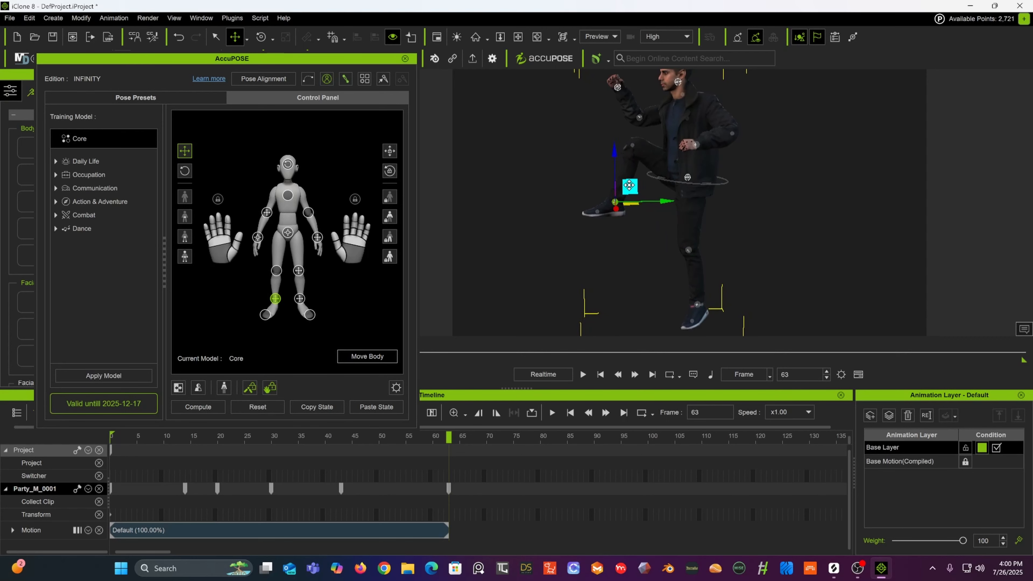
pyautogui.keyDown('alt'); pyautogui.moveTo(732, 183); pyautogui.dragTo(835, 177); pyautogui.keyUp('alt')
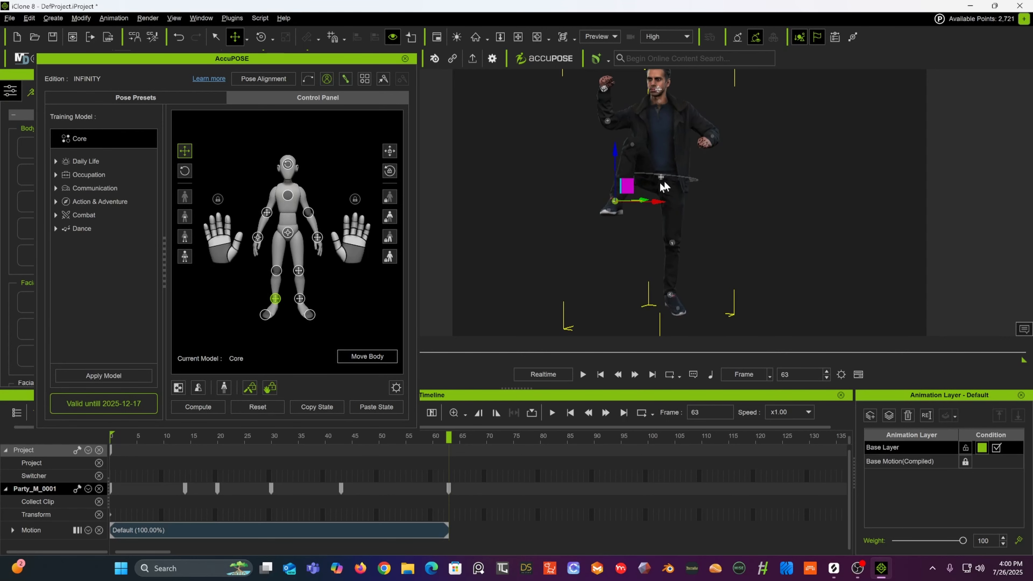
pyautogui.moveTo(661, 203); pyautogui.dragTo(682, 202)
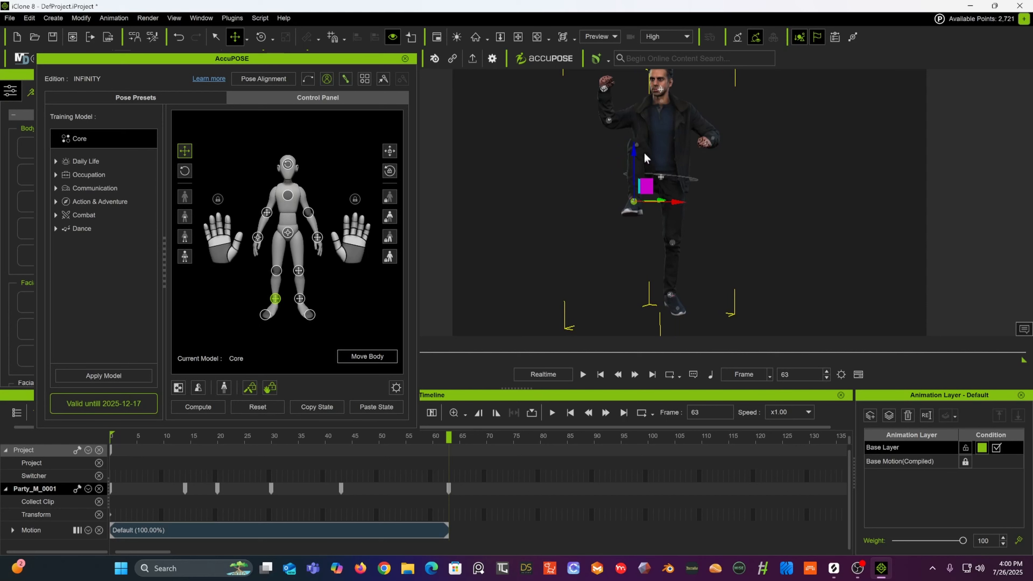
# Step: Select the left knee effector and adjust the position of the raised knee
pyautogui.click(636, 144)
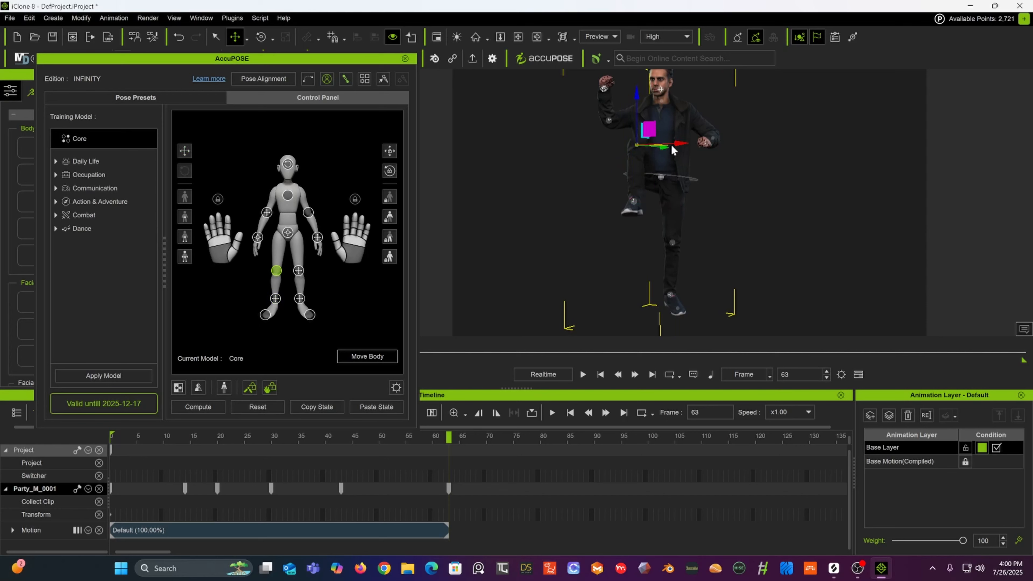
pyautogui.moveTo(678, 143); pyautogui.dragTo(536, 187)
pyautogui.keyDown('alt'); pyautogui.moveTo(673, 232); pyautogui.dragTo(670, 199, button='middle'); pyautogui.keyUp('alt')
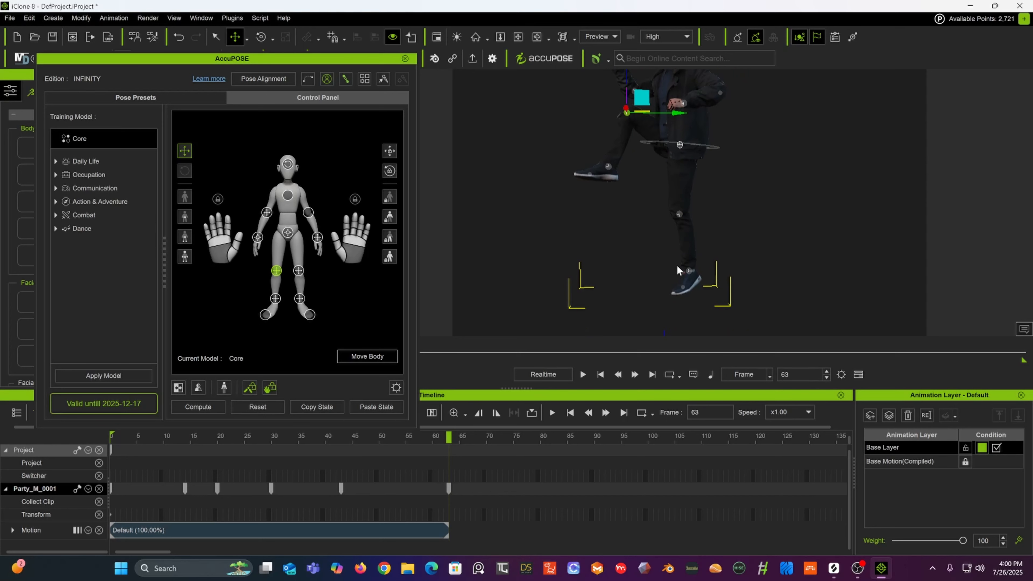
# Step: Select the right foot effector, shift it slightly and rotate the foot with the rotate tool
pyautogui.click(690, 271)
pyautogui.moveTo(698, 251)
pyautogui.mouseDown()
pyautogui.moveTo(731, 238)
pyautogui.moveTo(714, 250)
pyautogui.mouseUp()
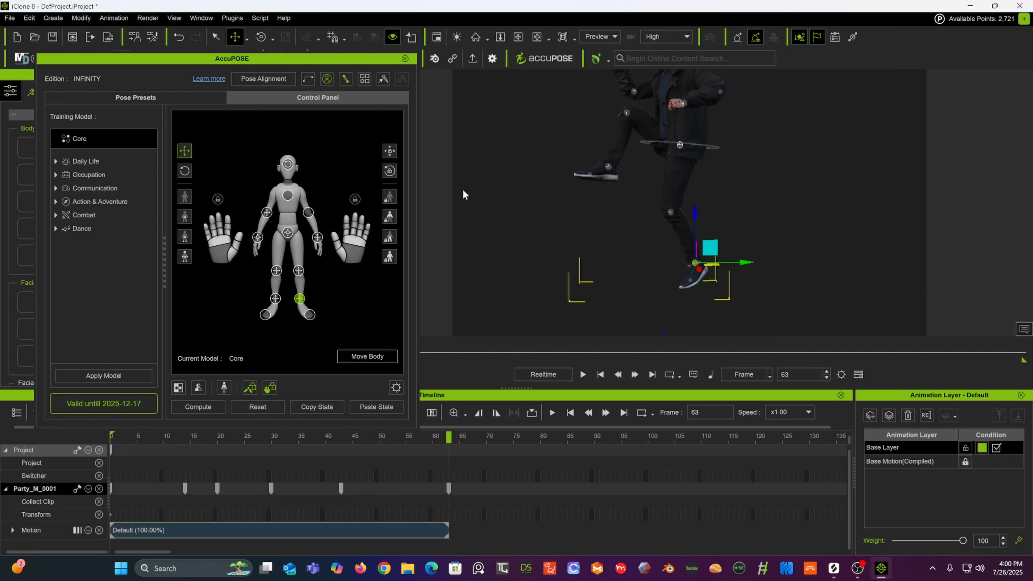
pyautogui.click(261, 38)
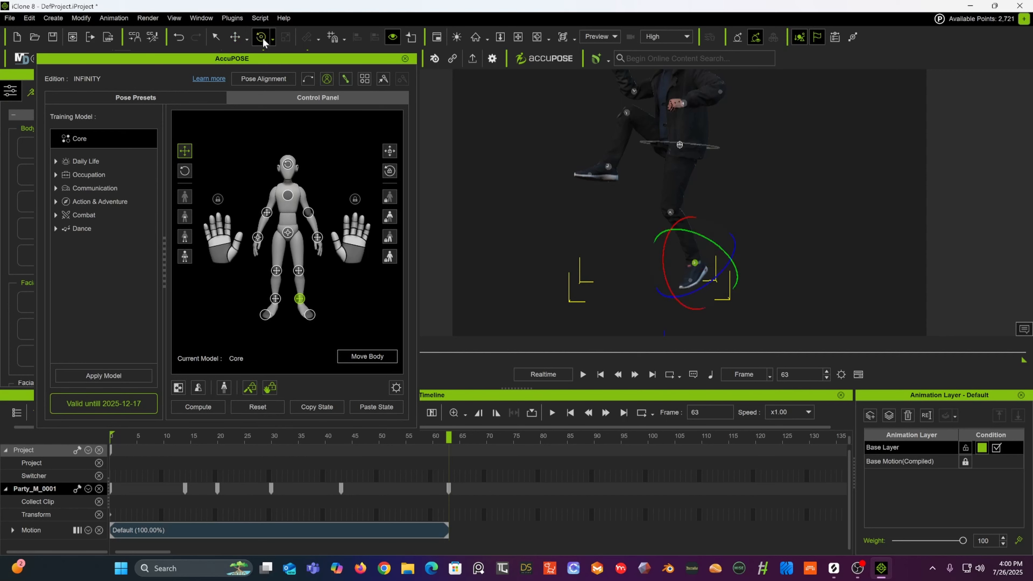
pyautogui.moveTo(662, 254); pyautogui.dragTo(664, 270)
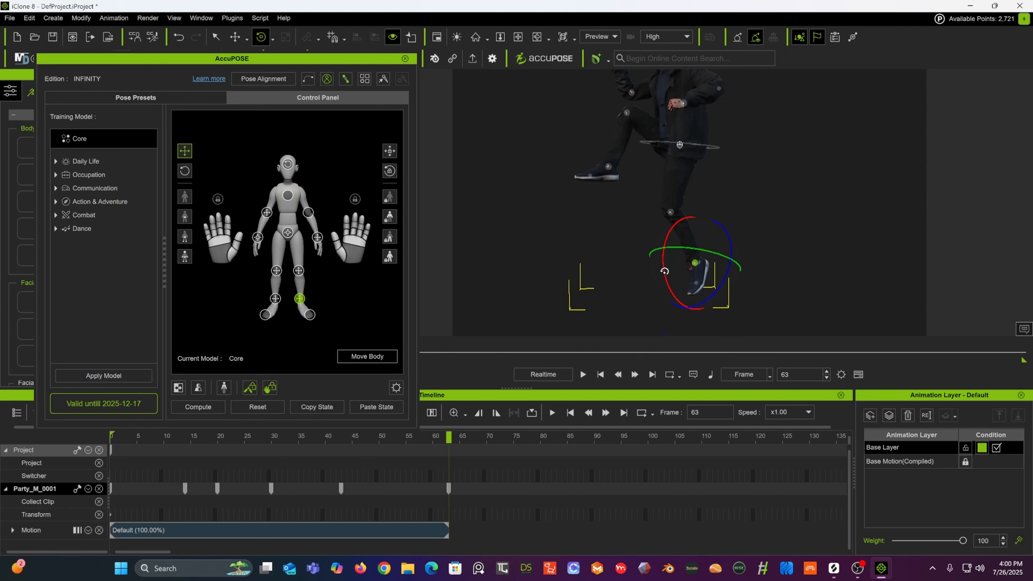
pyautogui.keyDown('alt'); pyautogui.moveTo(619, 222); pyautogui.dragTo(706, 218); pyautogui.keyUp('alt')
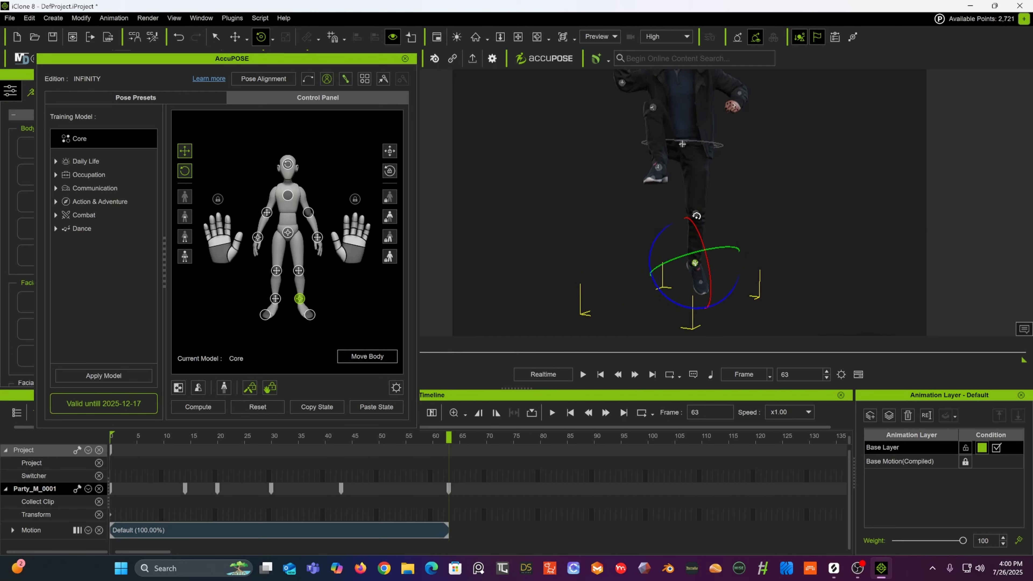
# Step: Select the right knee effector and move the knee slightly forward with the move tool
pyautogui.click(696, 216)
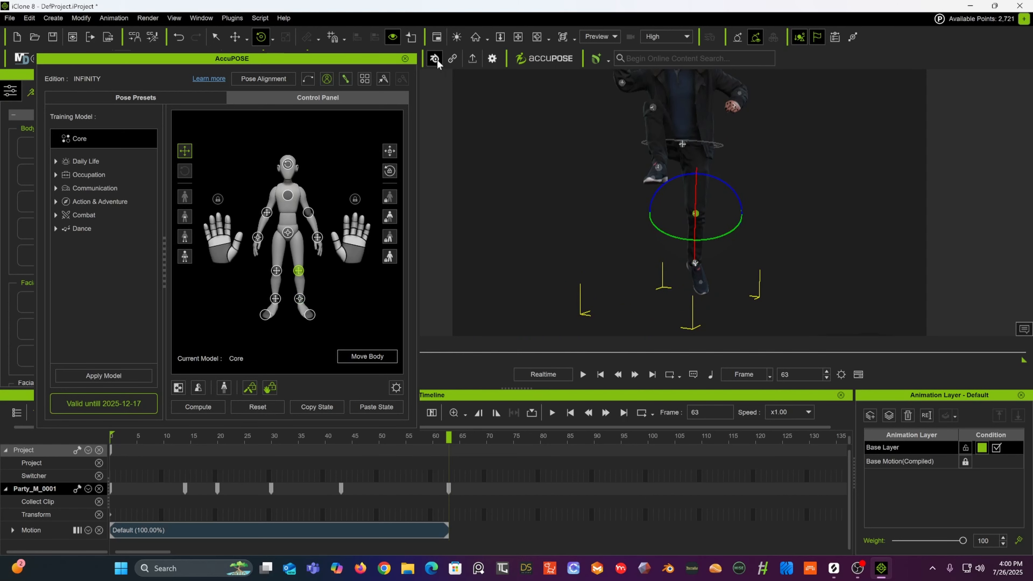
pyautogui.click(244, 39)
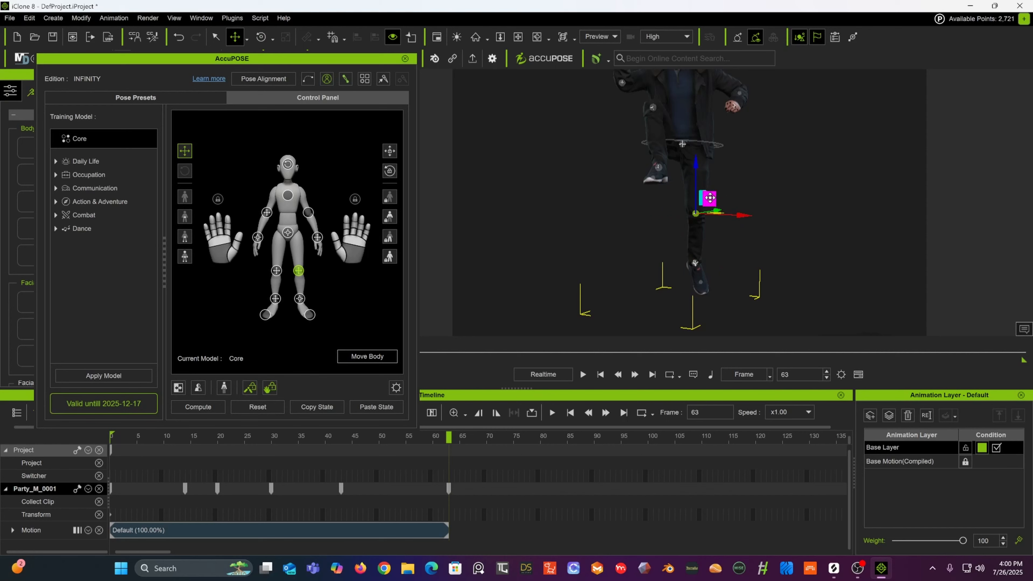
pyautogui.moveTo(708, 213); pyautogui.dragTo(719, 212)
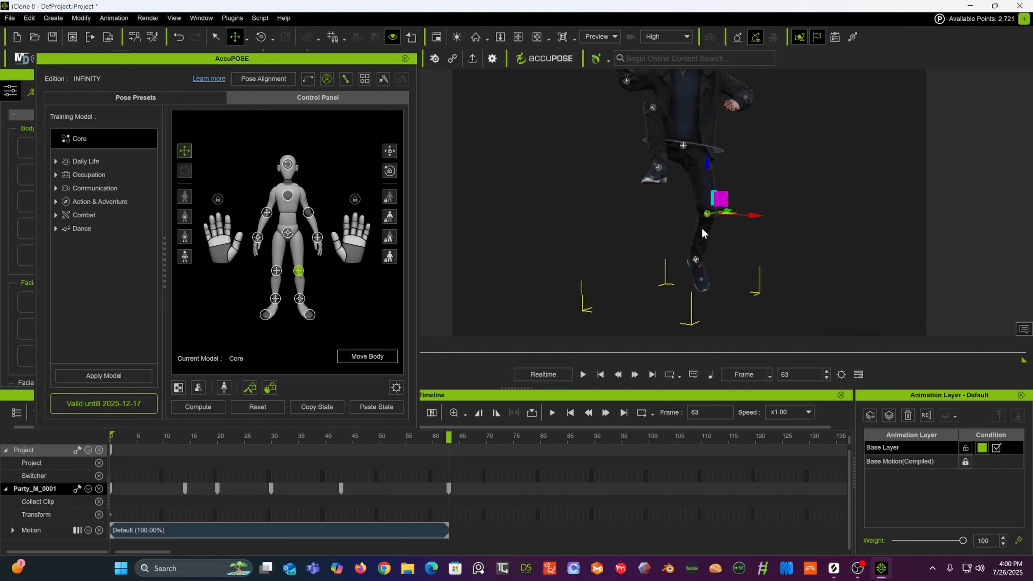
pyautogui.keyDown('alt'); pyautogui.moveTo(704, 234); pyautogui.dragTo(501, 224, button='right'); pyautogui.keyUp('alt')
pyautogui.scroll(-5, 680, 233)
pyautogui.keyDown('alt'); pyautogui.moveTo(680, 233); pyautogui.dragTo(652, 247); pyautogui.keyUp('alt')
pyautogui.keyDown('alt'); pyautogui.moveTo(652, 247); pyautogui.dragTo(752, 212, button='right'); pyautogui.keyUp('alt')
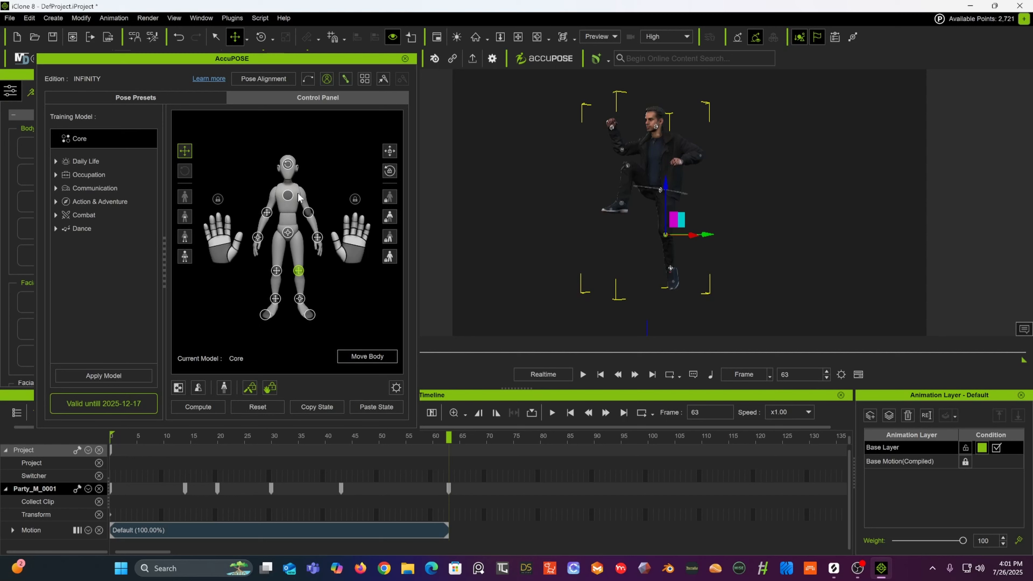
# Step: Select the chest effector and rotate the upper body to twist the torso
pyautogui.click(286, 196)
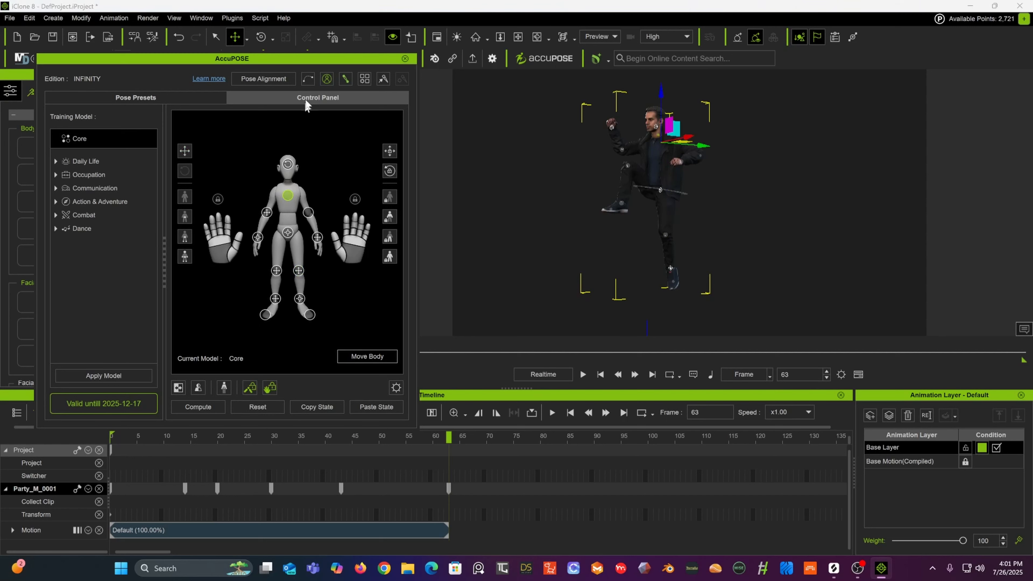
pyautogui.click(261, 37)
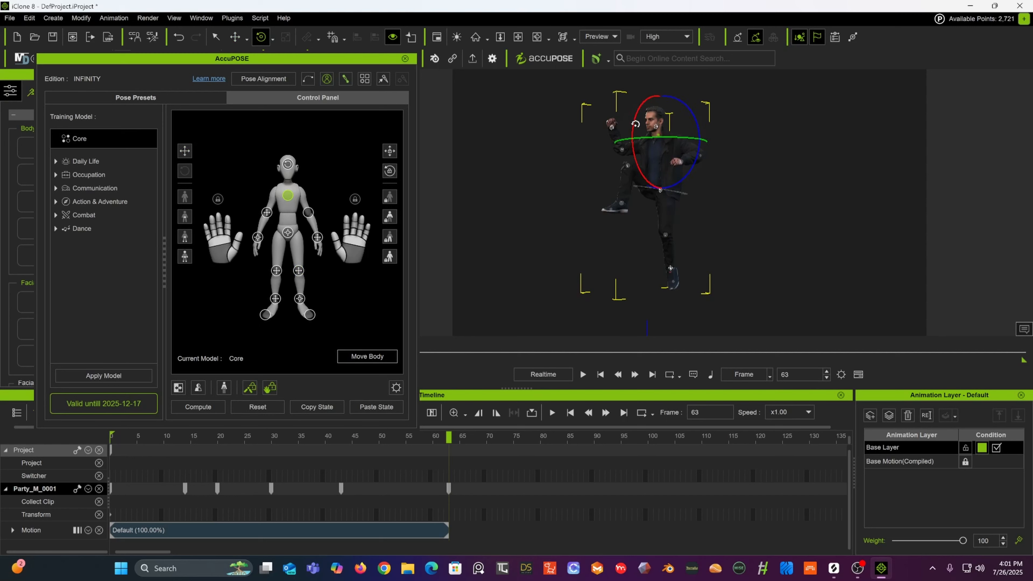
pyautogui.keyDown('alt'); pyautogui.moveTo(659, 136); pyautogui.dragTo(593, 139, button='right'); pyautogui.keyUp('alt')
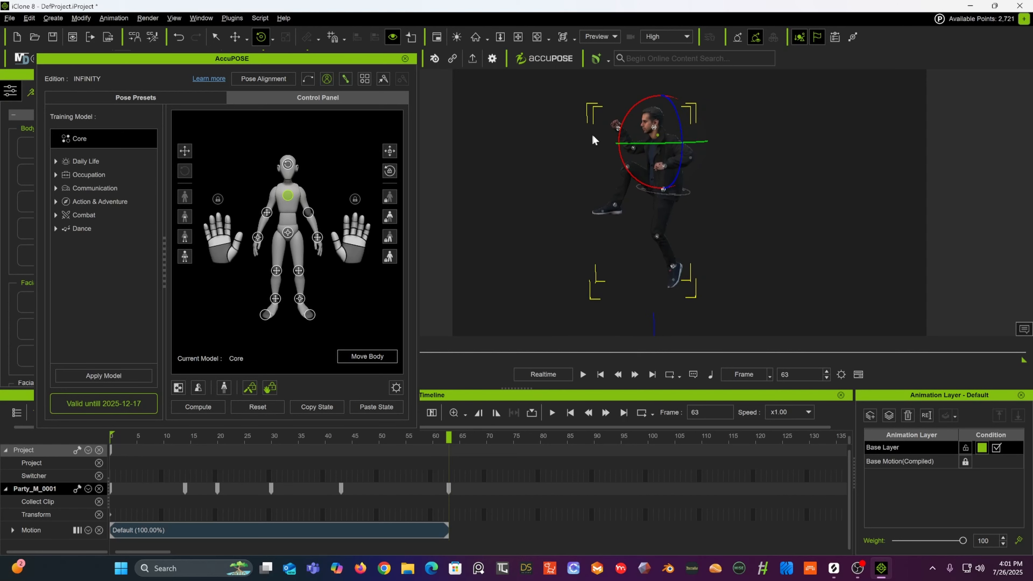
pyautogui.keyDown('alt'); pyautogui.moveTo(592, 138); pyautogui.dragTo(615, 161); pyautogui.keyUp('alt')
pyautogui.scroll(2, 620, 170)
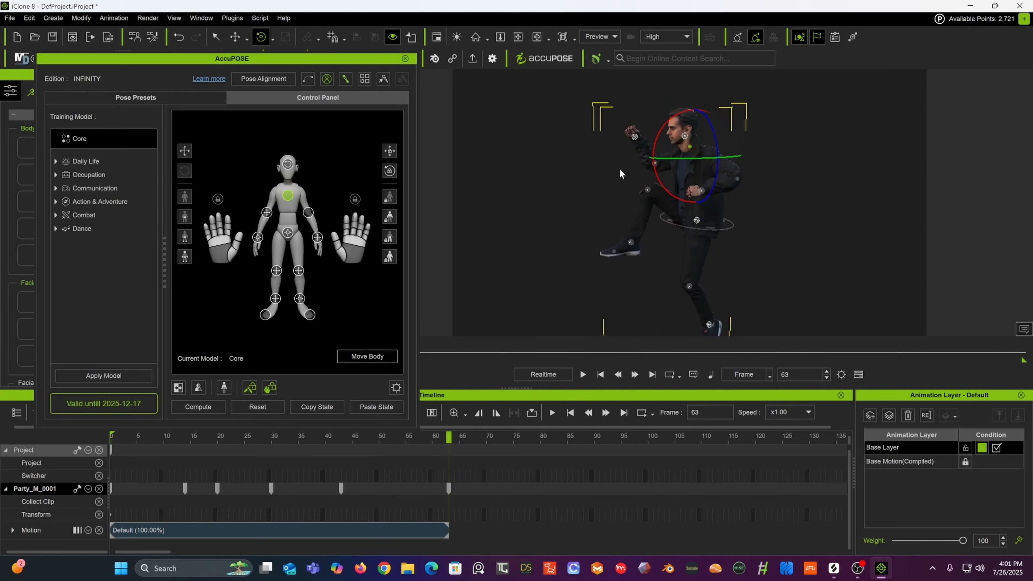
# Step: Raise the chest effector slightly with the move tool
pyautogui.click(236, 37)
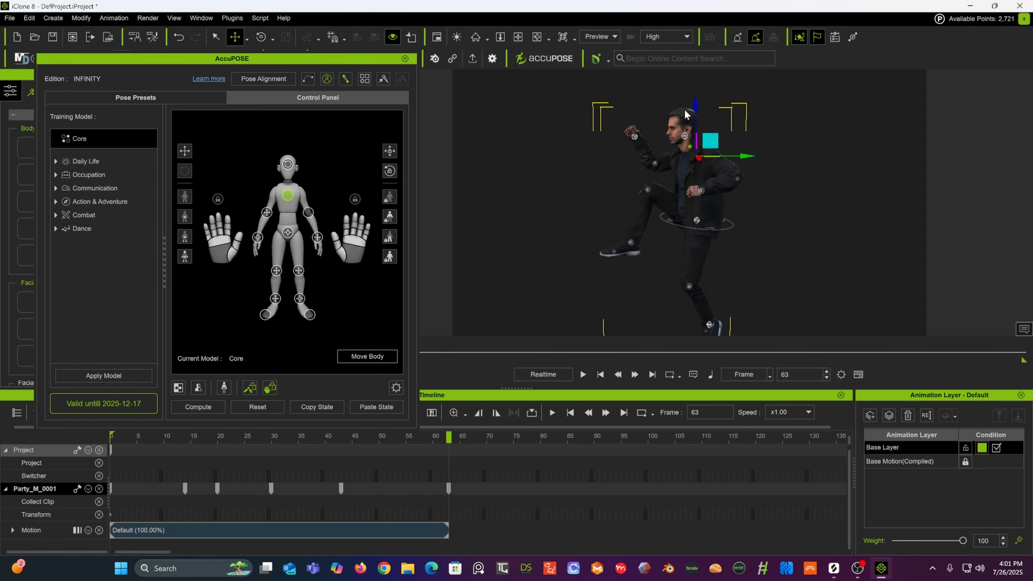
pyautogui.moveTo(697, 103)
pyautogui.mouseDown()
pyautogui.moveTo(695, 87)
pyautogui.moveTo(696, 106)
pyautogui.moveTo(695, 96)
pyautogui.mouseUp()
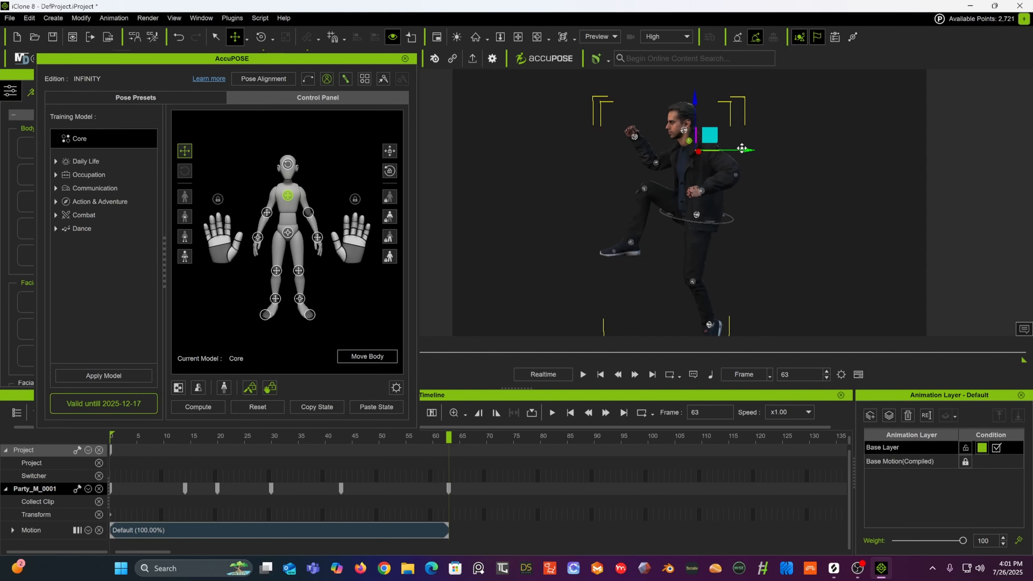
pyautogui.keyDown('alt'); pyautogui.moveTo(696, 166); pyautogui.dragTo(853, 205); pyautogui.keyUp('alt')
pyautogui.keyDown('alt'); pyautogui.moveTo(850, 207); pyautogui.dragTo(838, 165, button='middle'); pyautogui.keyUp('alt')
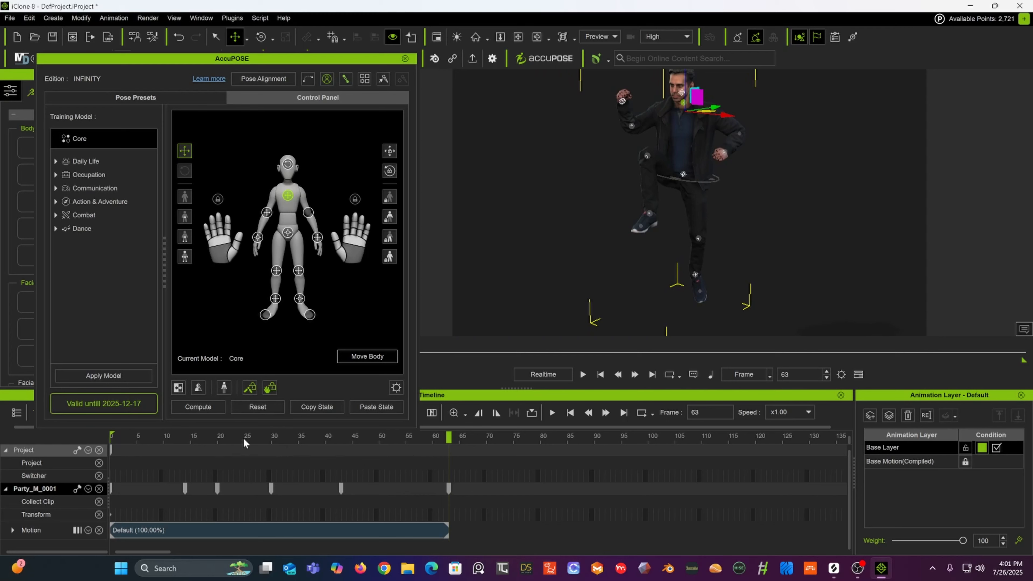
# Step: Scrub the timeline from frame 29 to frame 53 to review the animated motion
pyautogui.moveTo(114, 439); pyautogui.dragTo(265, 439)
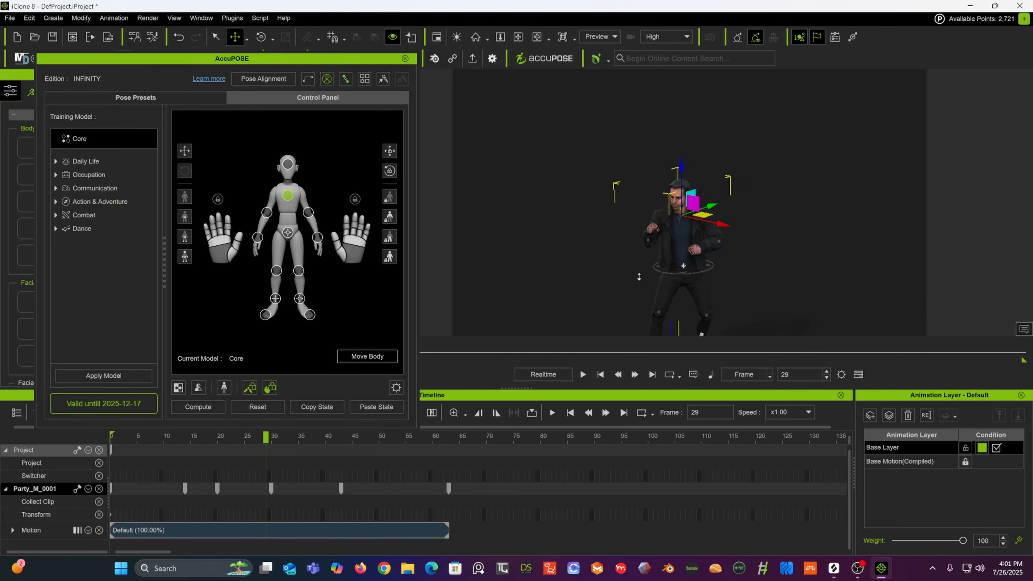
pyautogui.moveTo(116, 439); pyautogui.dragTo(284, 428)
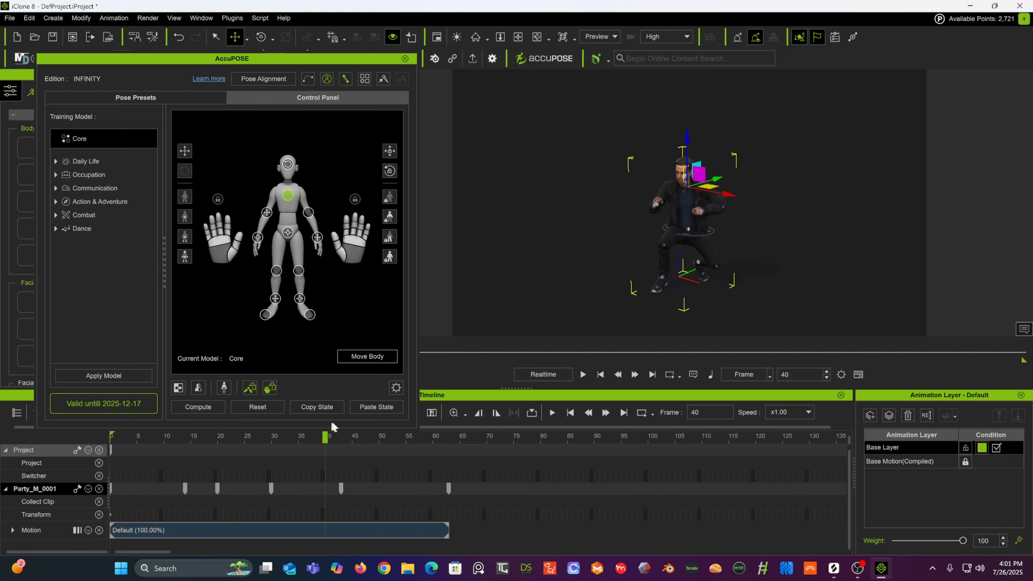
pyautogui.moveTo(391, 412); pyautogui.dragTo(397, 434)
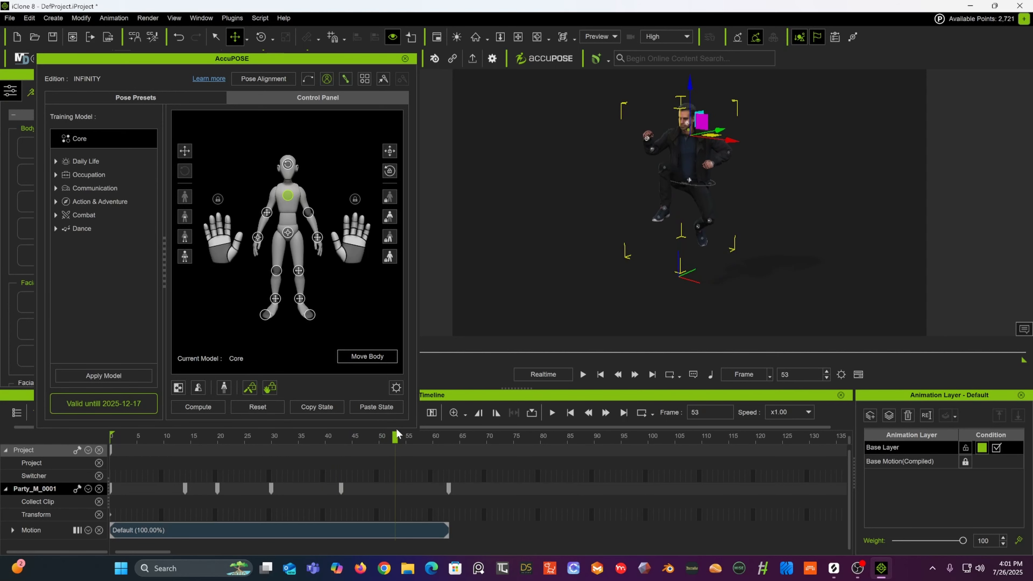
# Step: Select the left foot effector and, at frame 50, lower the foot down toward the ground
pyautogui.click(665, 212)
pyautogui.moveTo(663, 160); pyautogui.dragTo(653, 203)
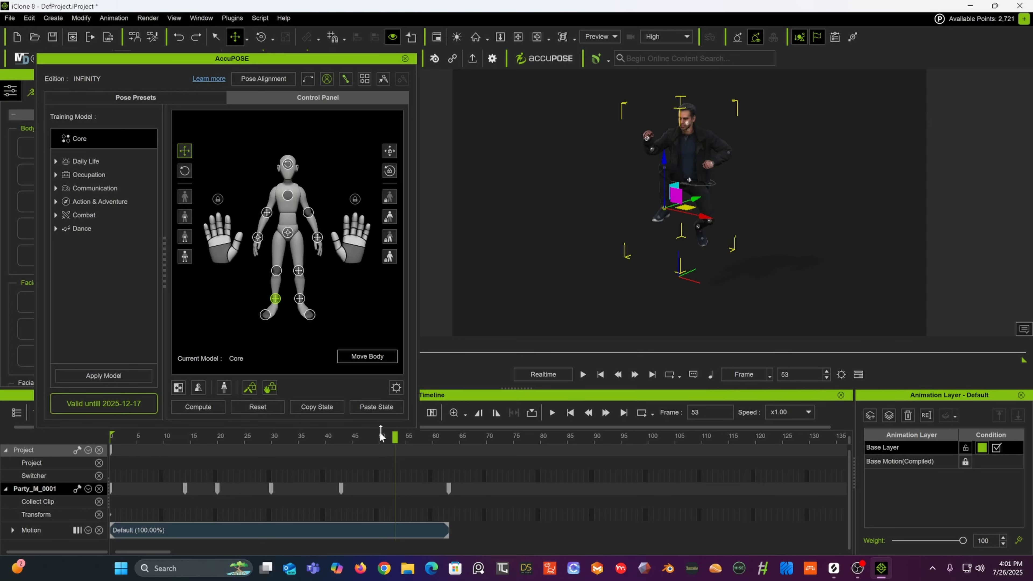
pyautogui.moveTo(394, 437)
pyautogui.mouseDown()
pyautogui.moveTo(347, 445)
pyautogui.moveTo(381, 438)
pyautogui.mouseUp()
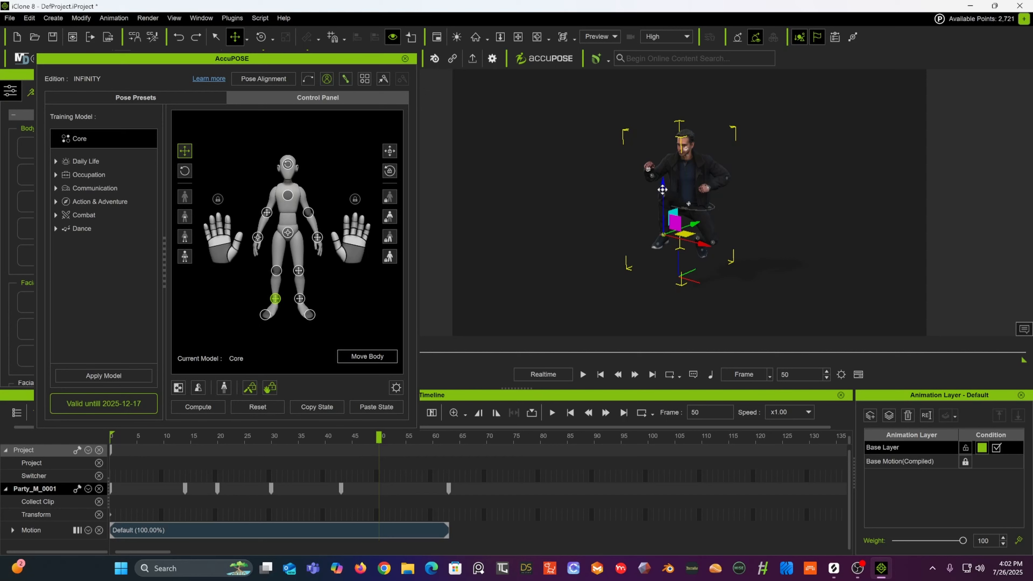
pyautogui.moveTo(662, 189); pyautogui.dragTo(660, 231)
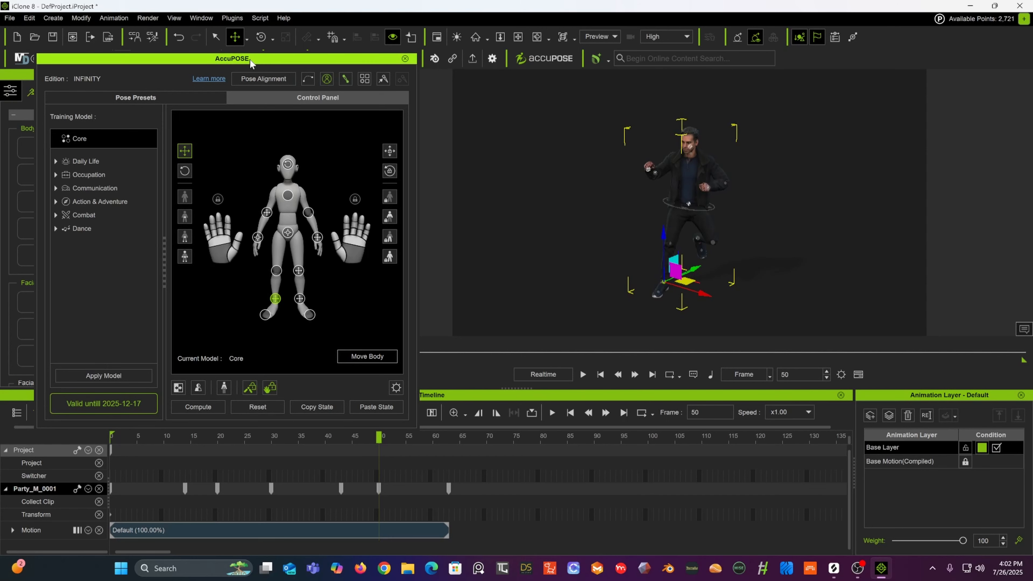
# Step: Close the AccuPOSE window and open the character's settings in the Modify panel
pyautogui.moveTo(251, 59); pyautogui.dragTo(417, 64)
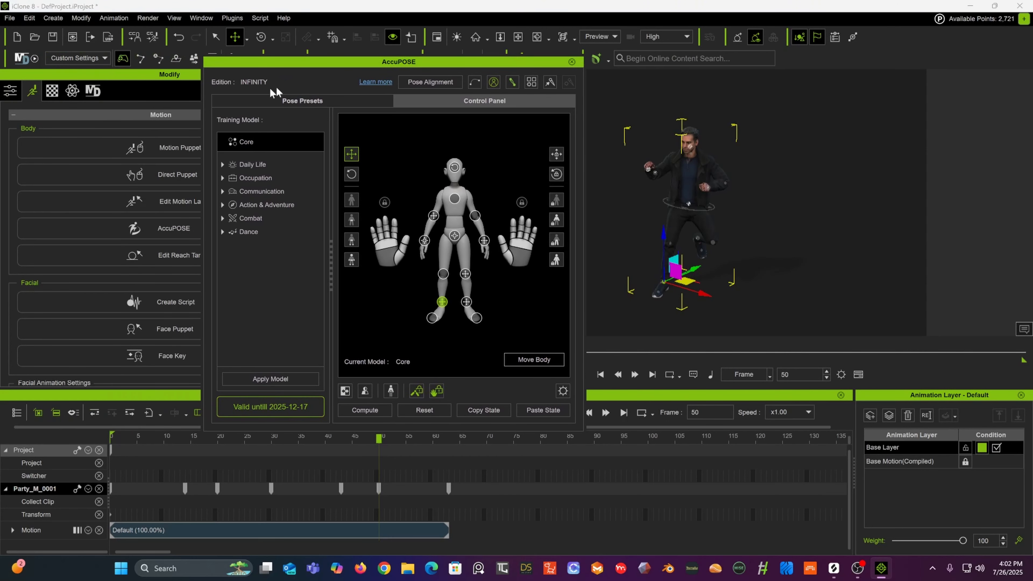
pyautogui.click(572, 62)
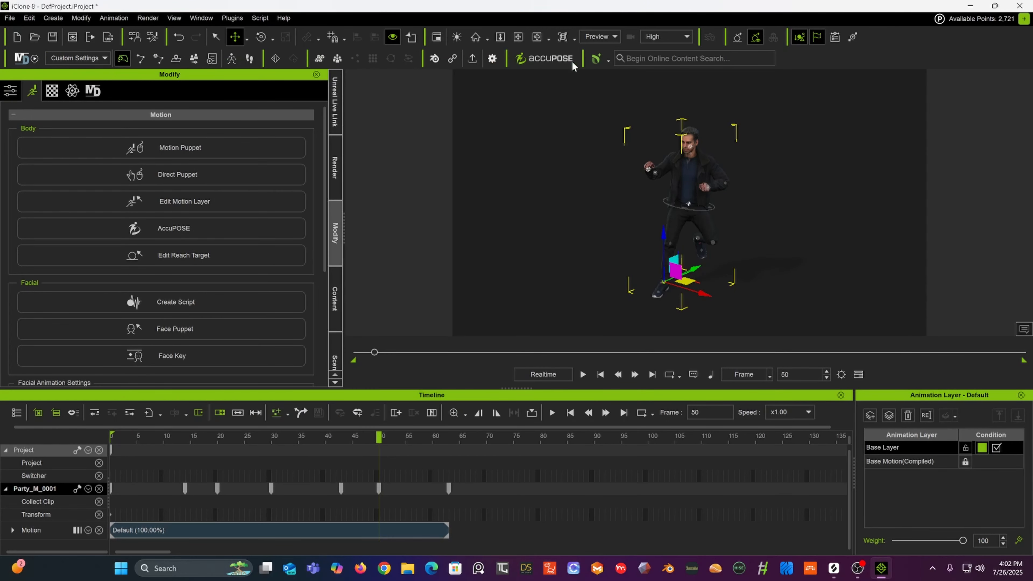
pyautogui.click(10, 90)
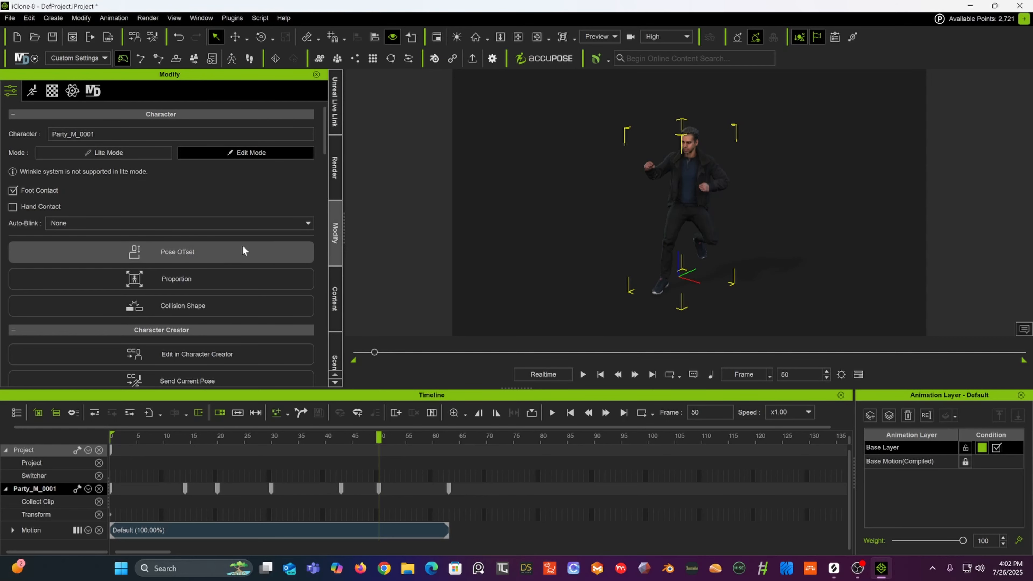
# Step: Reopen AccuPOSE from the character's motion settings and nudge the left foot effector slightly
pyautogui.click(36, 94)
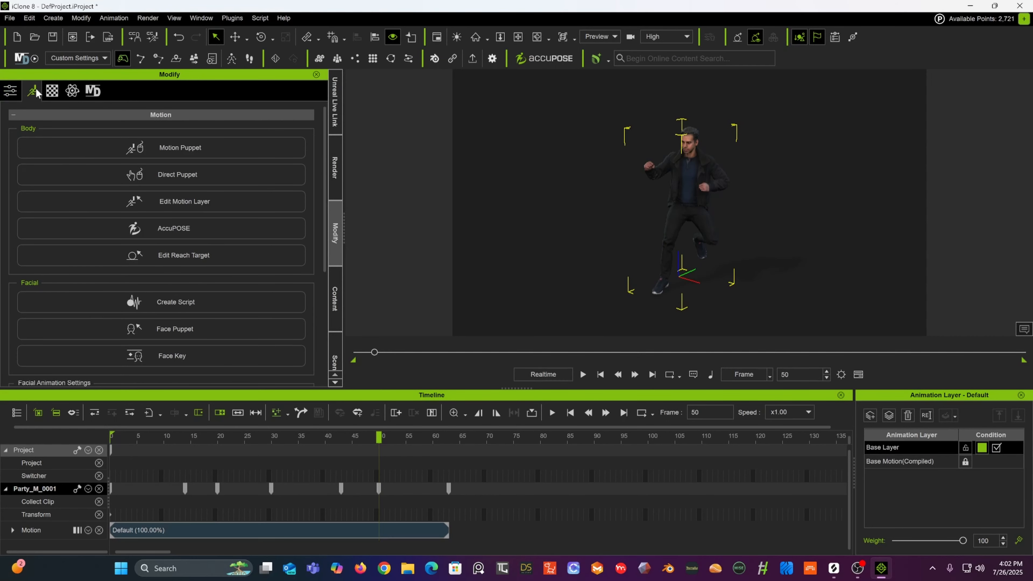
pyautogui.click(159, 222)
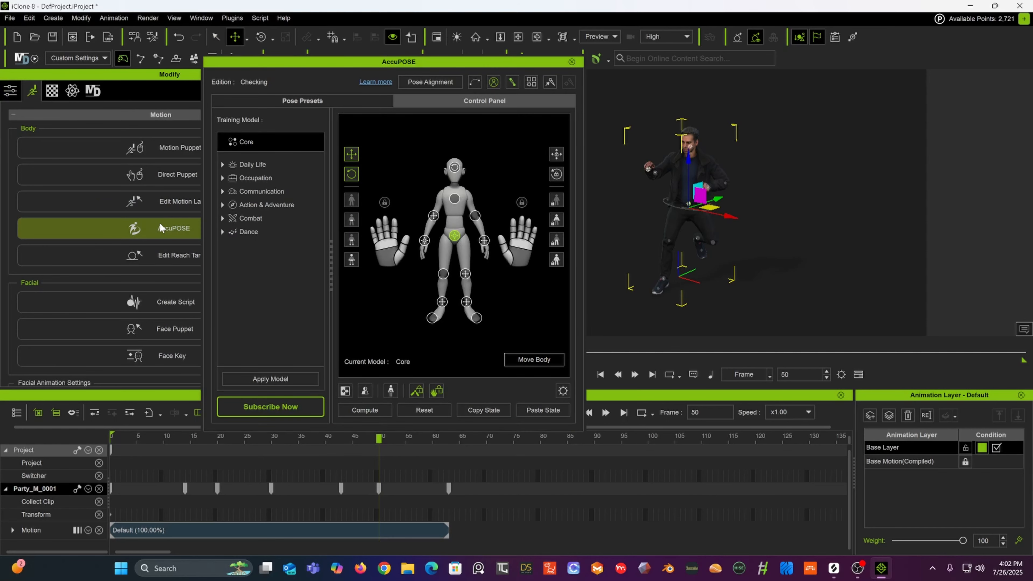
pyautogui.moveTo(413, 56); pyautogui.dragTo(323, 48)
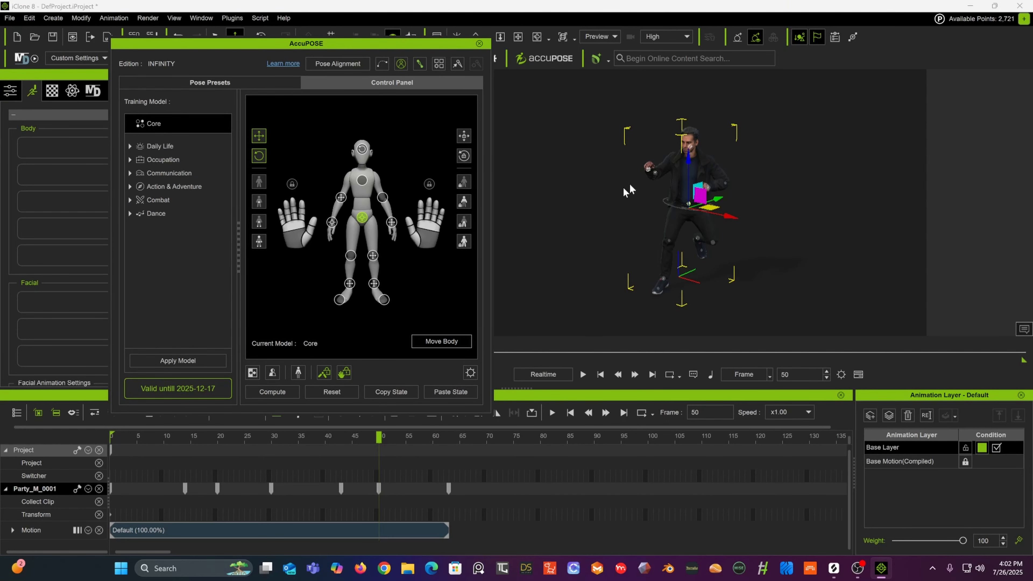
pyautogui.click(662, 282)
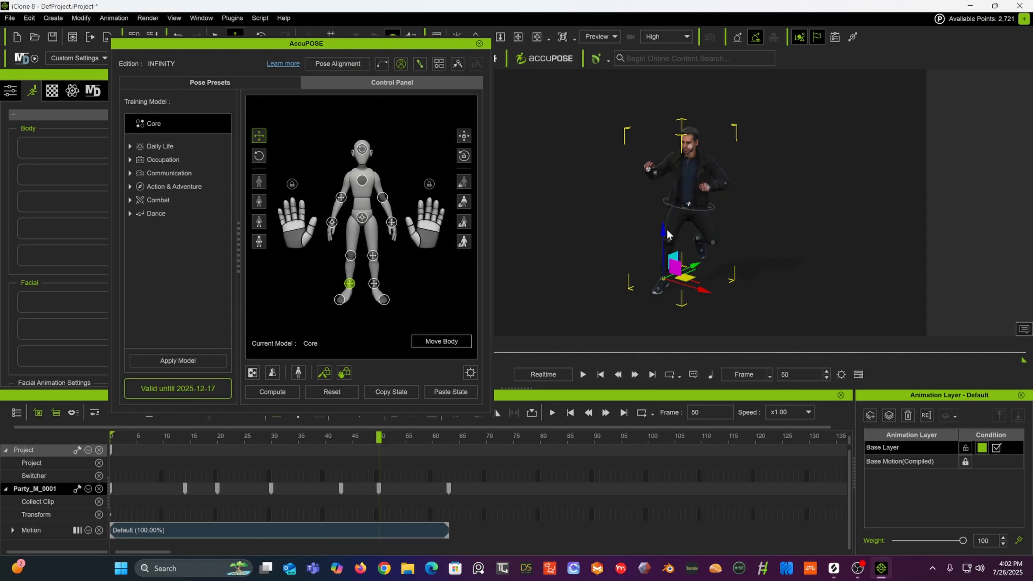
pyautogui.moveTo(662, 230)
pyautogui.mouseDown()
pyautogui.moveTo(662, 221)
pyautogui.moveTo(658, 237)
pyautogui.mouseUp()
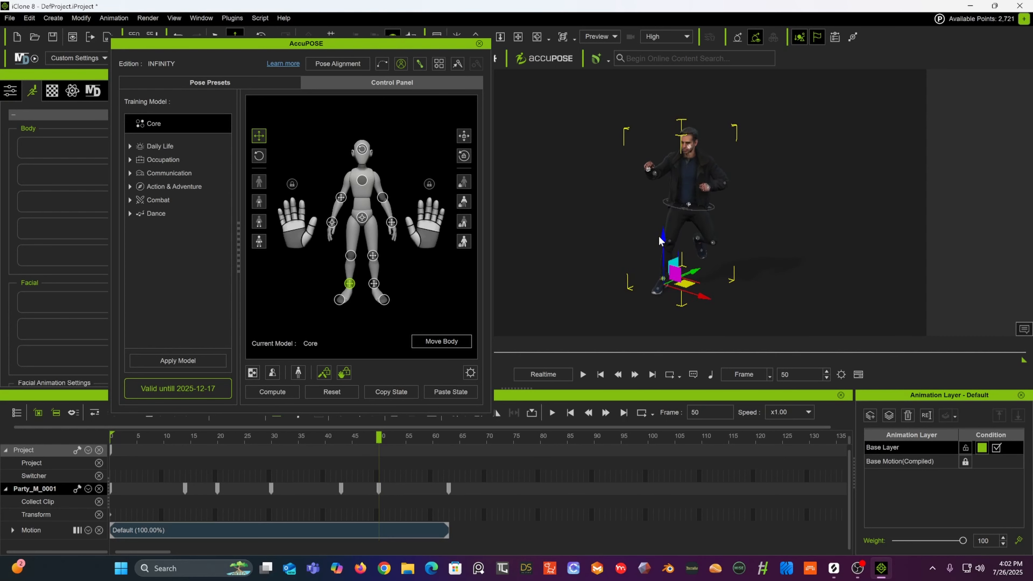
# Step: At frame 63, rotate the left foot effector to lift the left leg
pyautogui.click(345, 440)
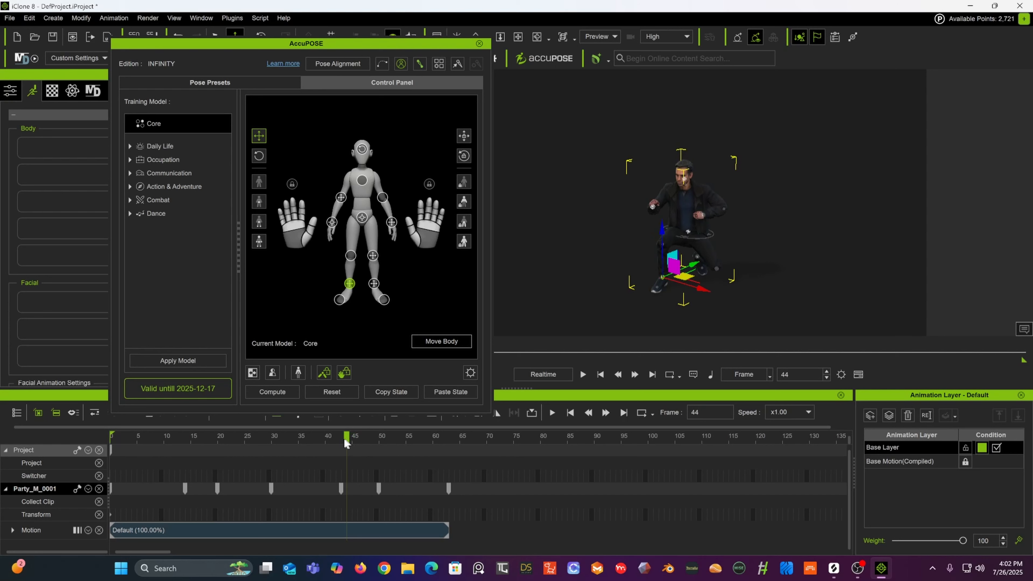
pyautogui.moveTo(345, 443); pyautogui.dragTo(448, 436)
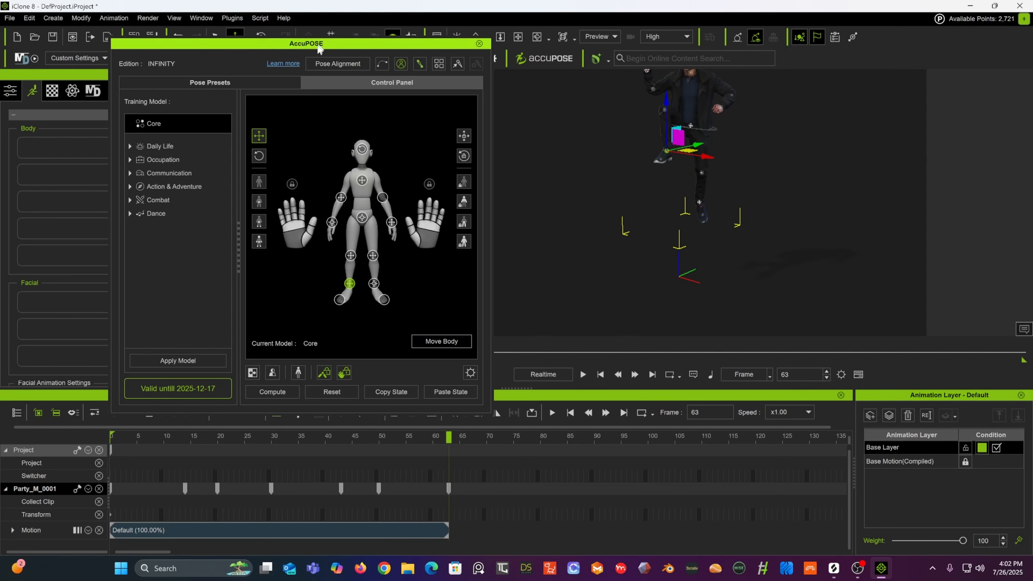
pyautogui.moveTo(292, 43); pyautogui.dragTo(267, 56)
pyautogui.click(263, 37)
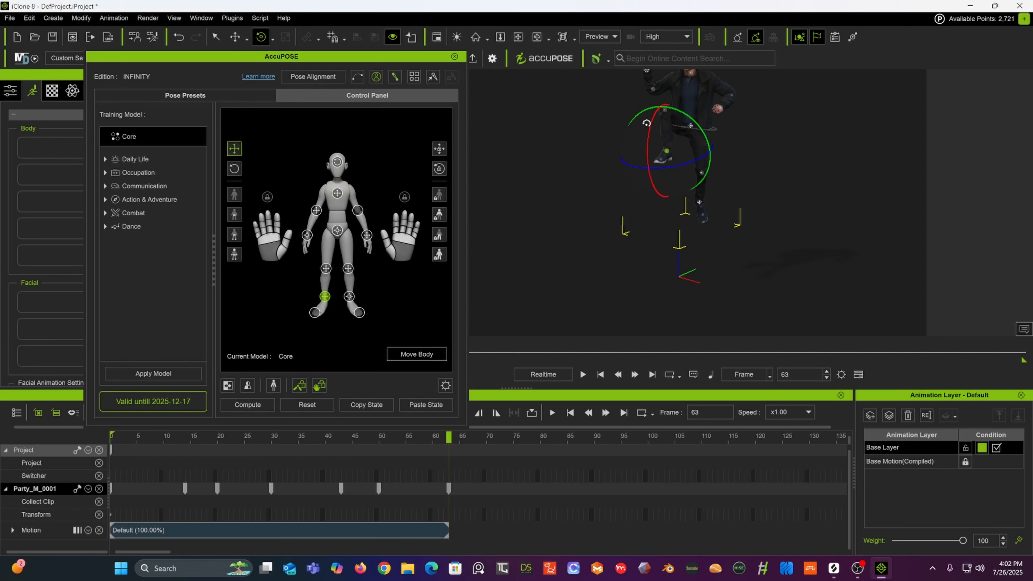
pyautogui.moveTo(650, 122); pyautogui.dragTo(643, 152)
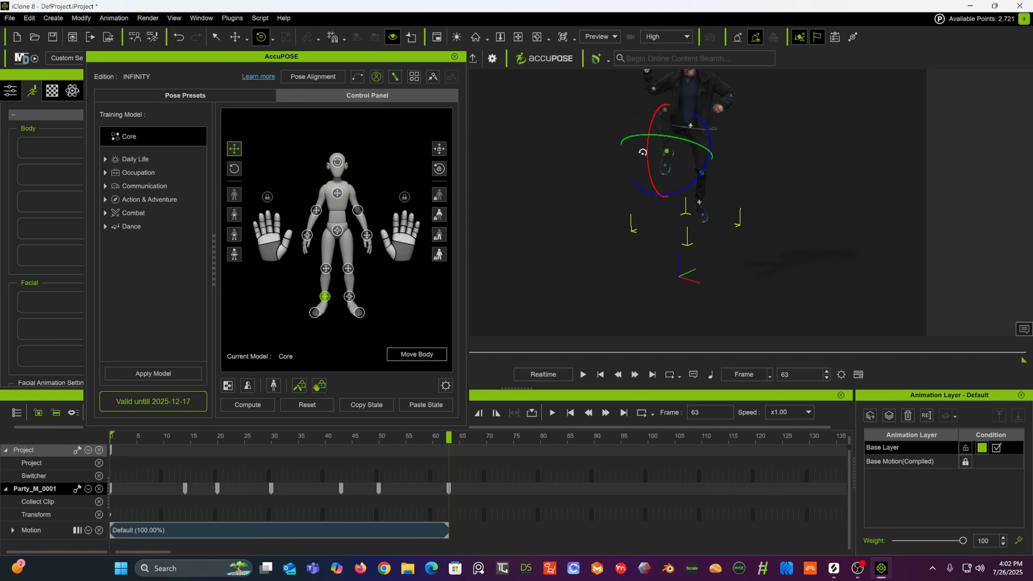
pyautogui.keyDown('alt'); pyautogui.moveTo(756, 162); pyautogui.dragTo(514, 158); pyautogui.keyUp('alt')
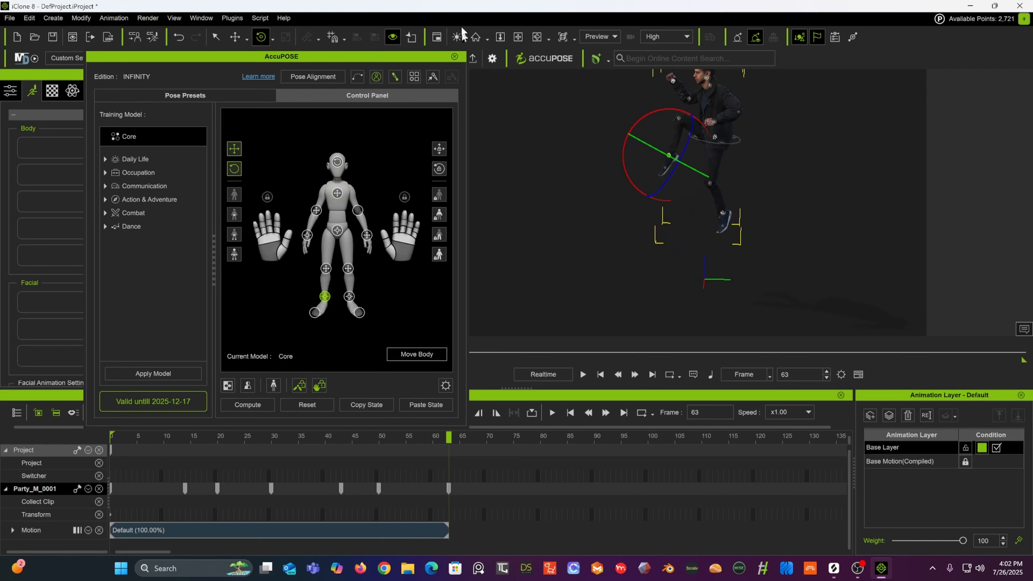
pyautogui.keyDown('alt'); pyautogui.moveTo(588, 114); pyautogui.dragTo(673, 131); pyautogui.keyUp('alt')
# Step: Rotate the left hand effector, then rotate the left knee effector to adjust the raised leg
pyautogui.click(686, 146)
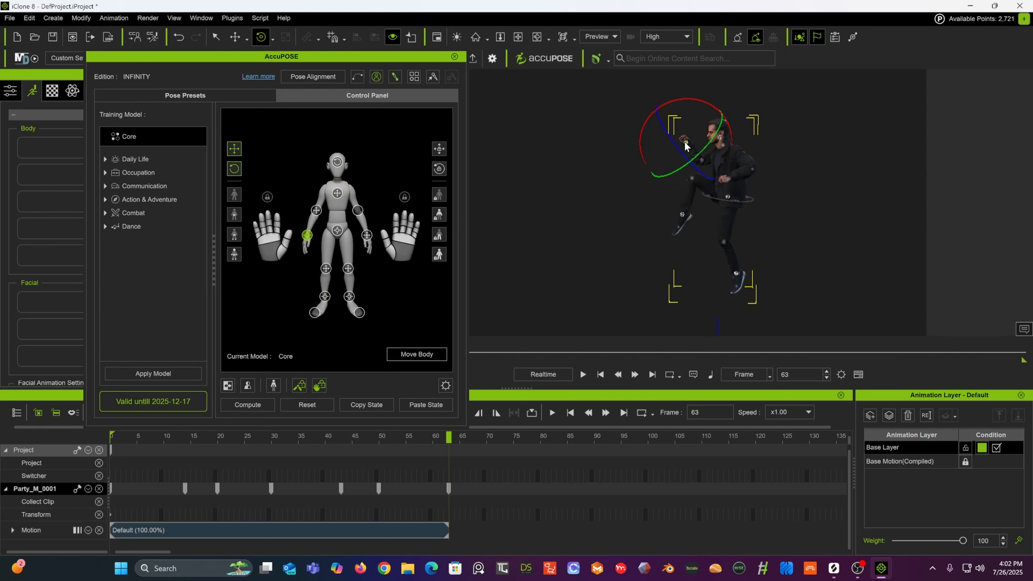
pyautogui.moveTo(692, 93); pyautogui.dragTo(694, 90)
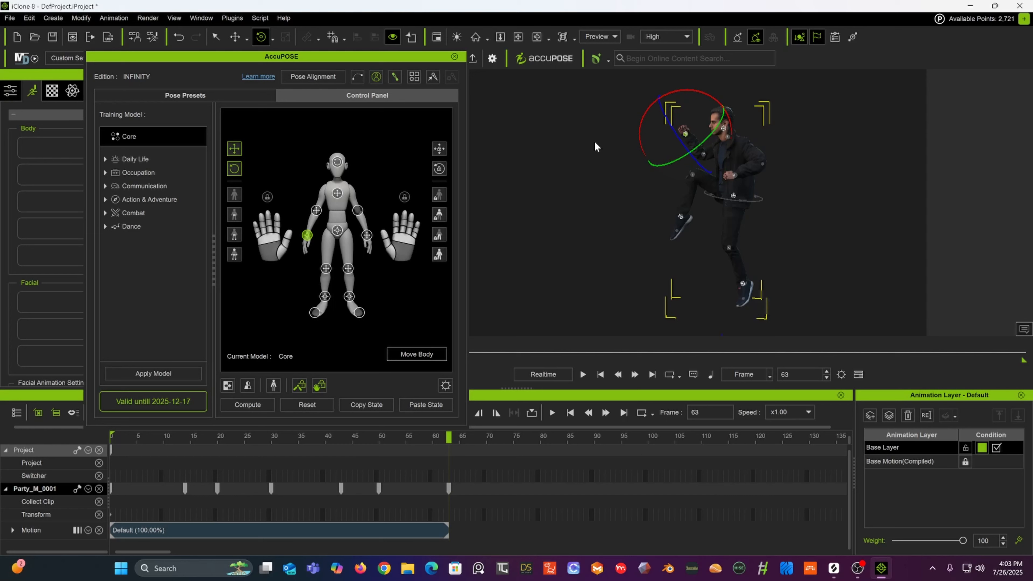
pyautogui.click(683, 221)
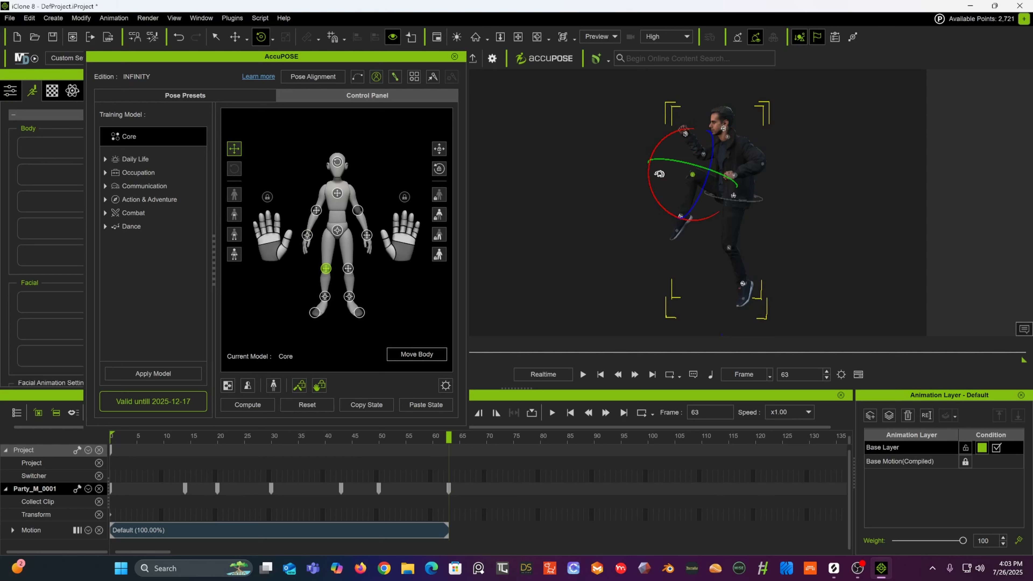
pyautogui.moveTo(664, 135); pyautogui.dragTo(759, 192, button='right')
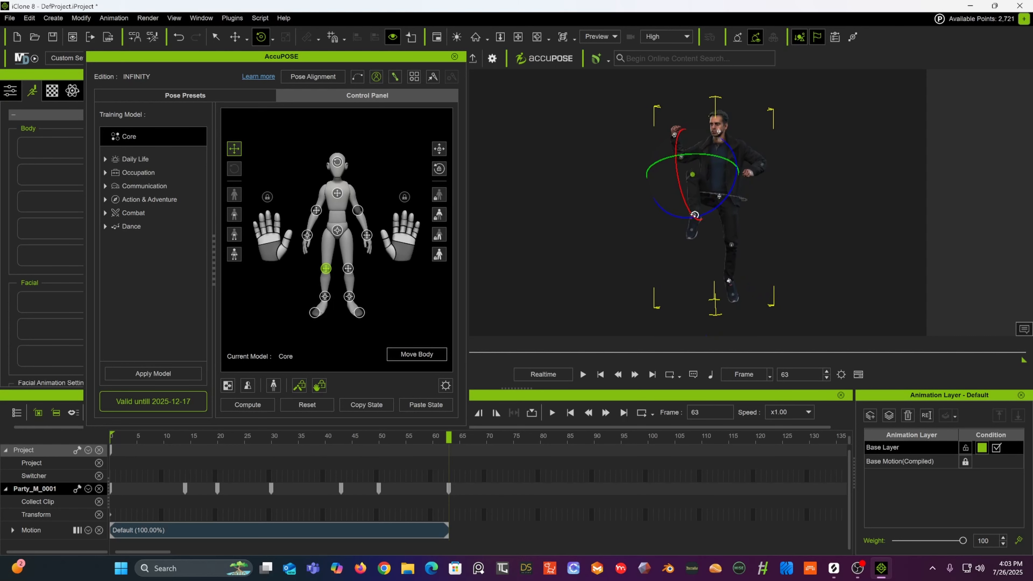
# Step: Select the left foot effector again and rotate it further
pyautogui.click(730, 246)
pyautogui.click(692, 214)
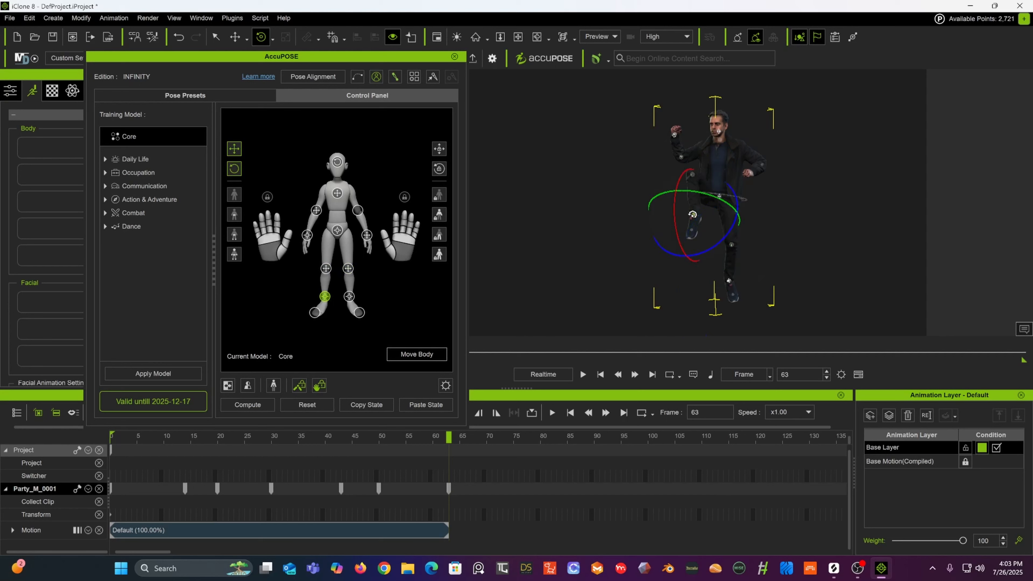
pyautogui.moveTo(672, 214); pyautogui.dragTo(674, 198)
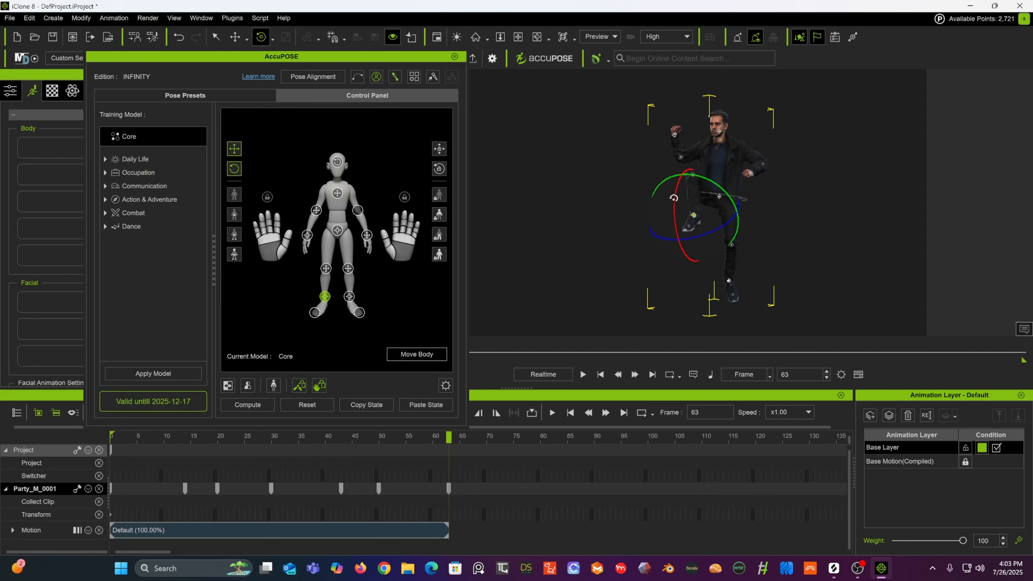
# Step: At frame 79, move the left foot effector up and rotate it to extend the leg into a kick
pyautogui.moveTo(746, 185); pyautogui.dragTo(540, 199, button='right')
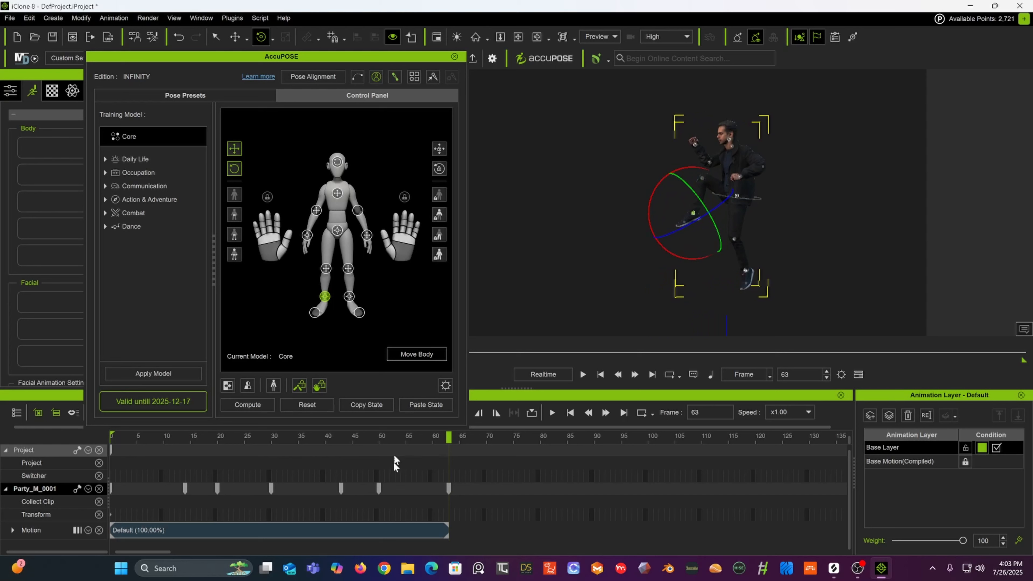
pyautogui.moveTo(449, 438); pyautogui.dragTo(533, 436)
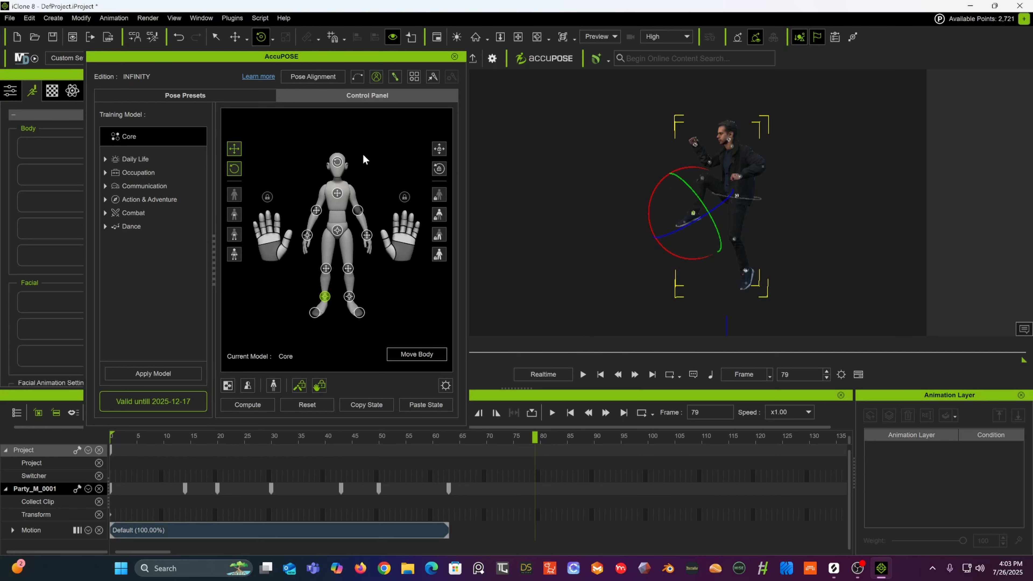
pyautogui.click(235, 37)
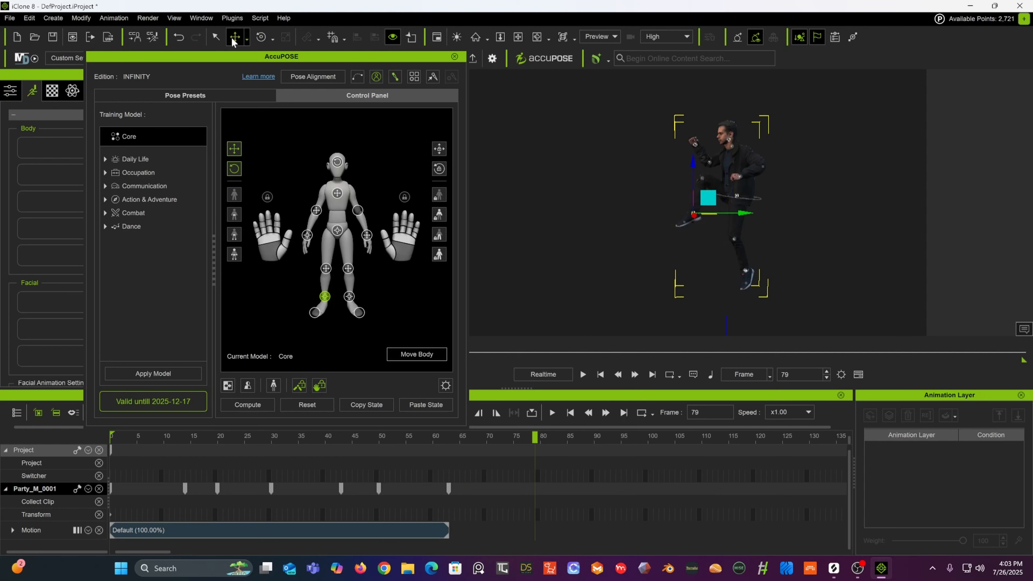
pyautogui.moveTo(707, 197); pyautogui.dragTo(684, 162)
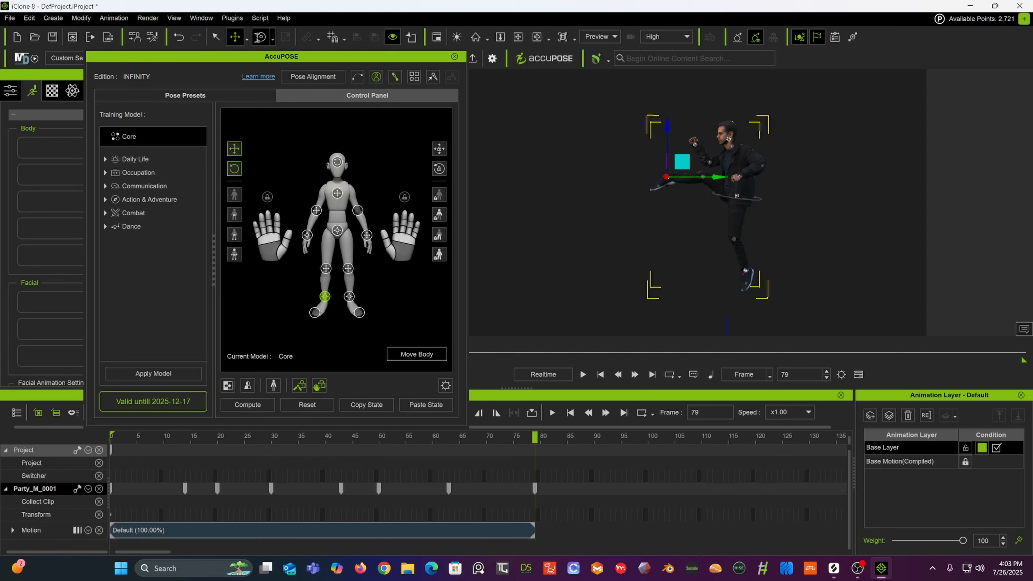
pyautogui.click(260, 37)
pyautogui.moveTo(624, 157); pyautogui.dragTo(629, 121)
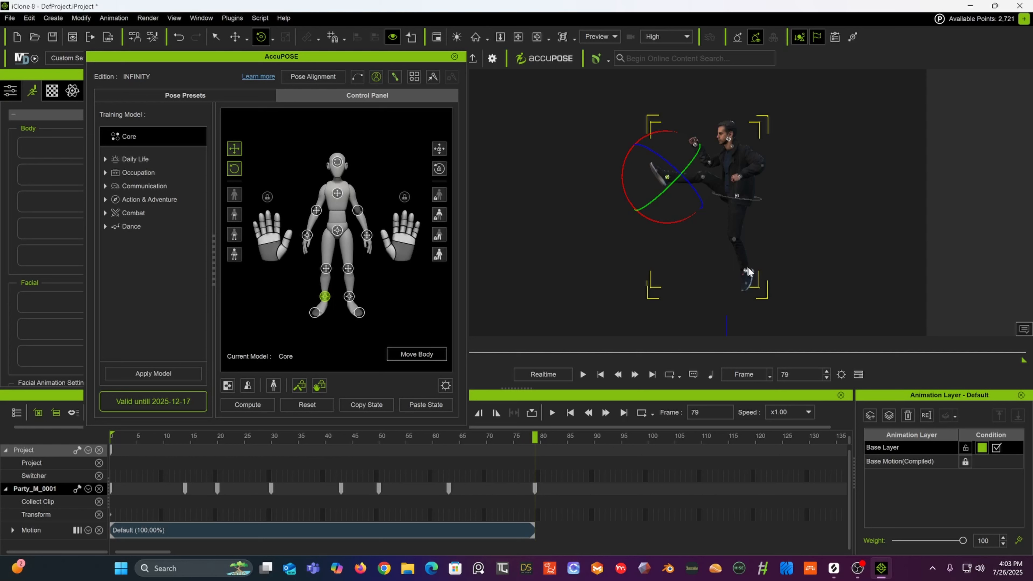
# Step: Select the right foot effector with the move tool and raise it off the ground
pyautogui.click(235, 37)
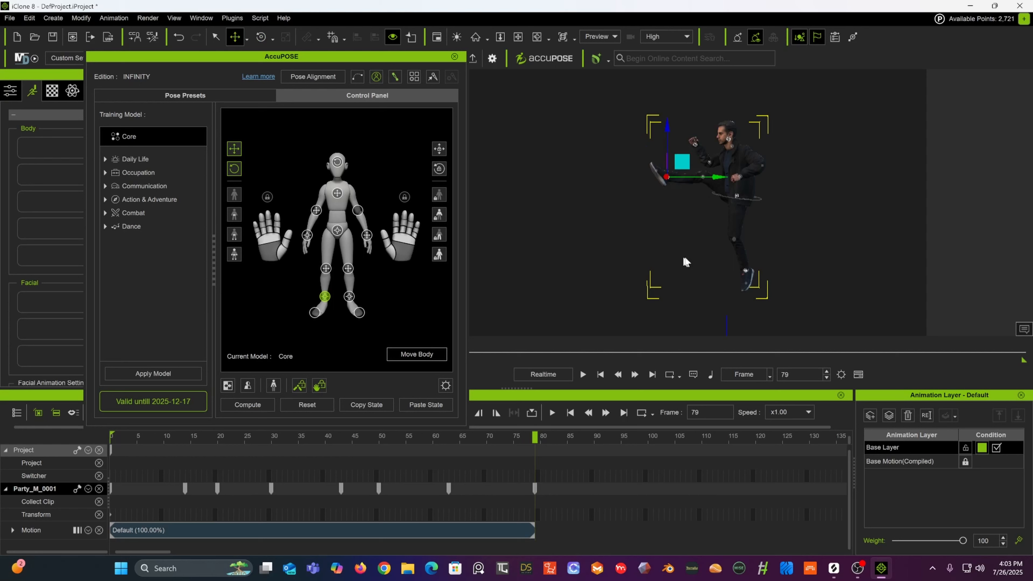
pyautogui.click(747, 274)
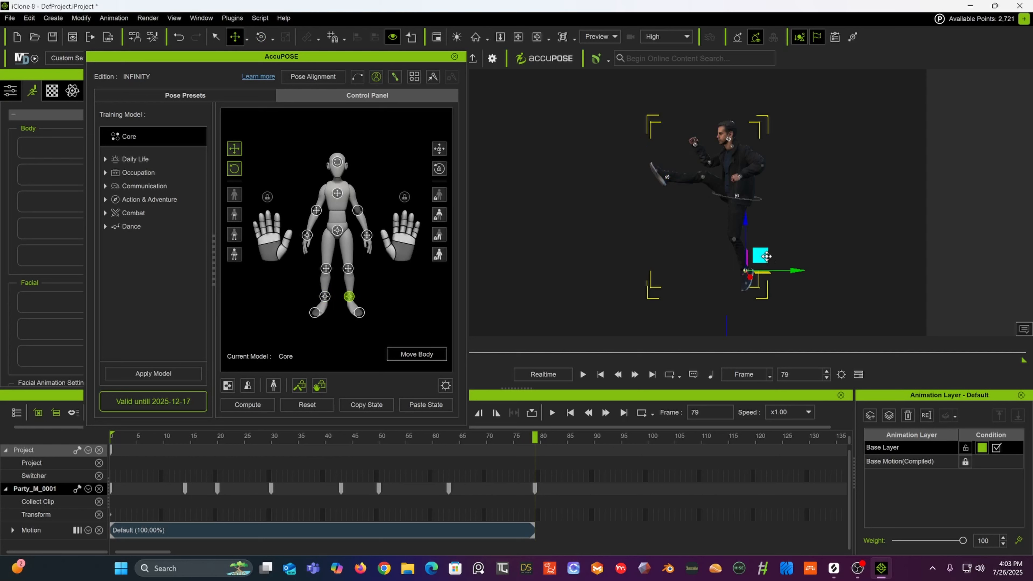
pyautogui.moveTo(759, 256)
pyautogui.mouseDown()
pyautogui.moveTo(753, 212)
pyautogui.moveTo(740, 202)
pyautogui.mouseUp()
pyautogui.moveTo(753, 187); pyautogui.dragTo(847, 213, button='right')
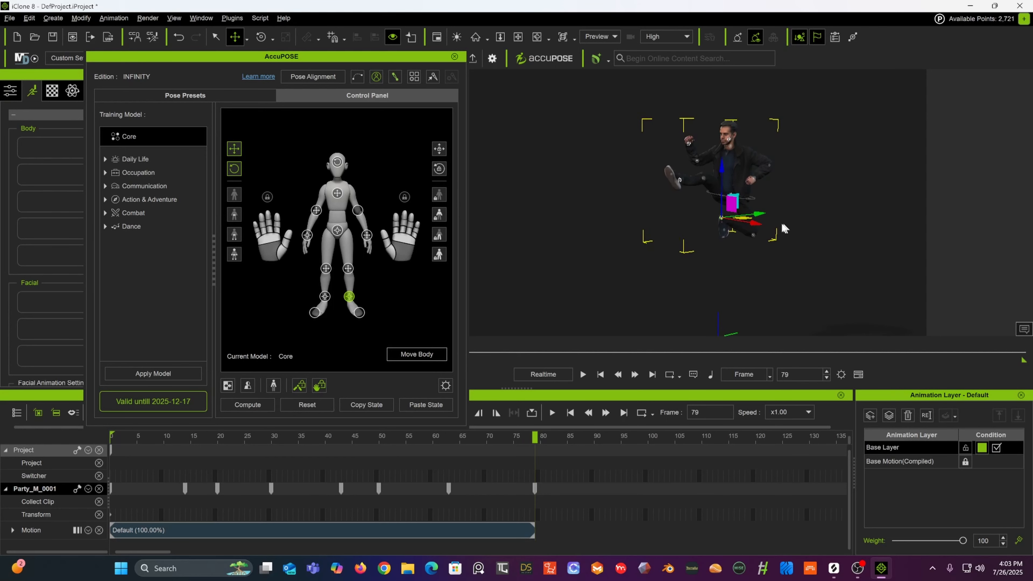
pyautogui.moveTo(782, 224); pyautogui.dragTo(848, 234, button='right')
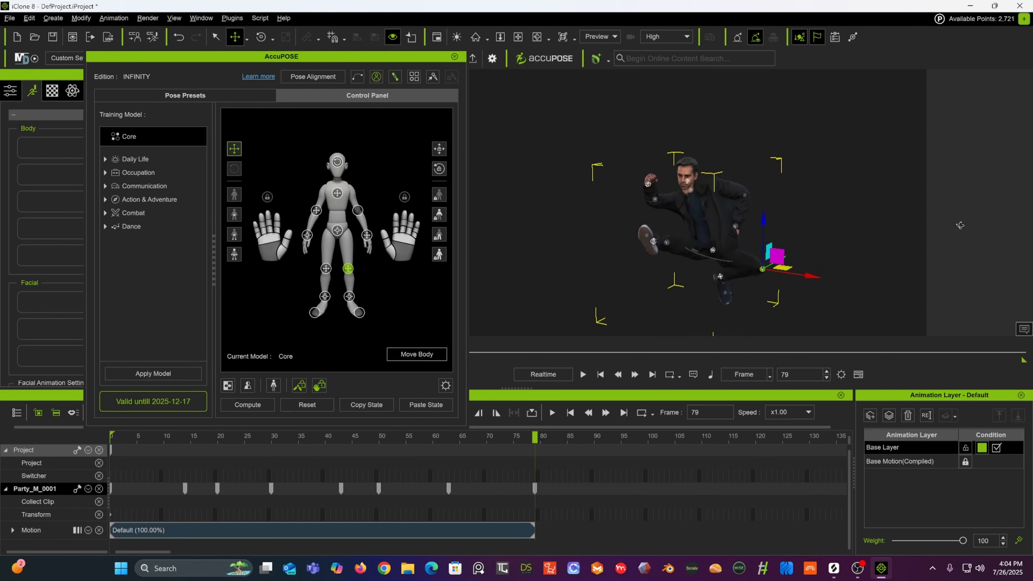
pyautogui.keyDown('alt'); pyautogui.moveTo(959, 226); pyautogui.dragTo(892, 259, button='right'); pyautogui.keyUp('alt')
pyautogui.moveTo(813, 275); pyautogui.dragTo(803, 274)
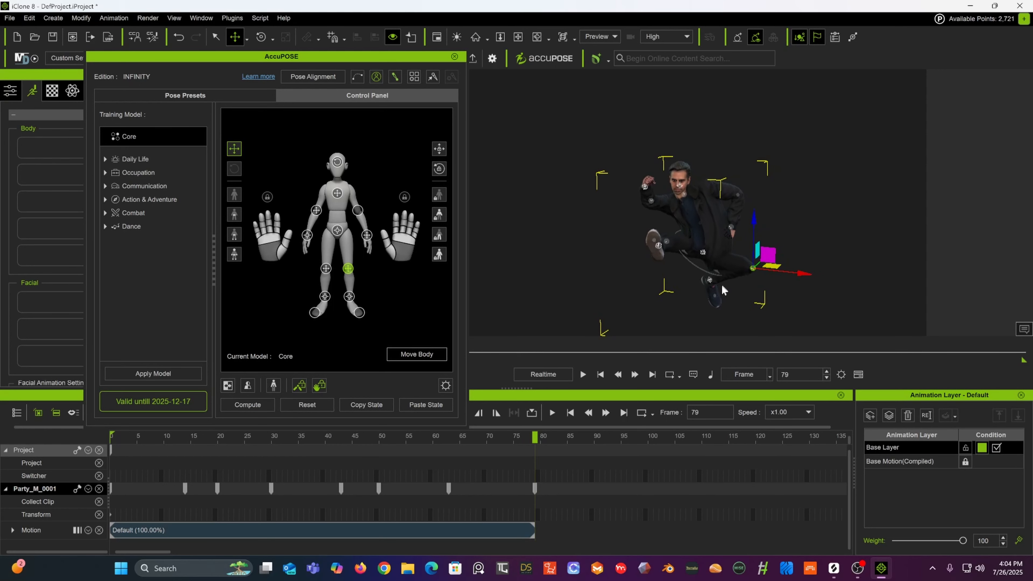
# Step: Try to reposition the hips and right foot effectors to lower the body into a crouch
pyautogui.click(711, 281)
pyautogui.moveTo(725, 276); pyautogui.dragTo(746, 266)
pyautogui.moveTo(747, 267); pyautogui.dragTo(704, 231, button='right')
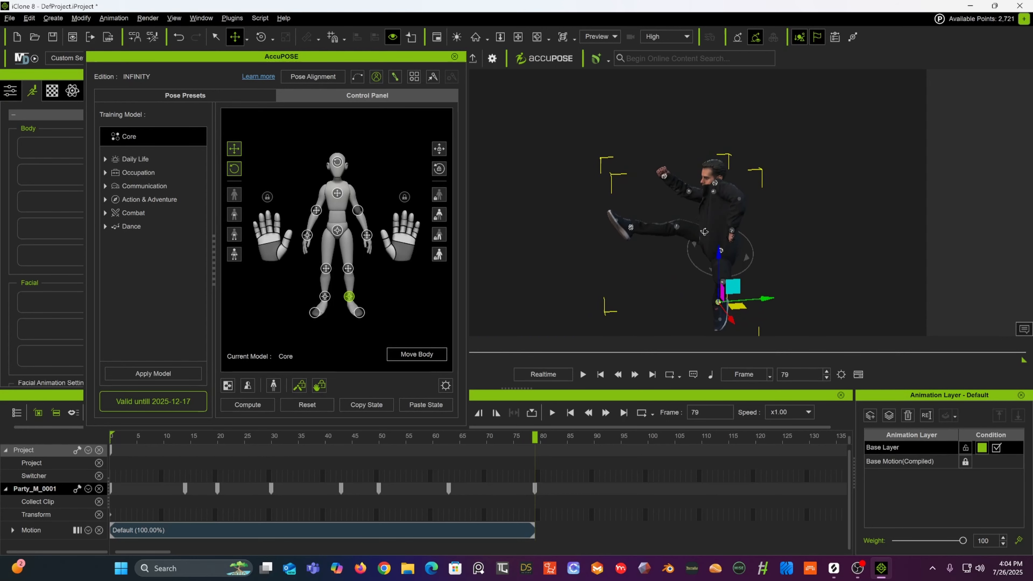
pyautogui.click(723, 255)
pyautogui.moveTo(723, 255); pyautogui.dragTo(831, 254, button='right')
pyautogui.moveTo(730, 250); pyautogui.dragTo(715, 238)
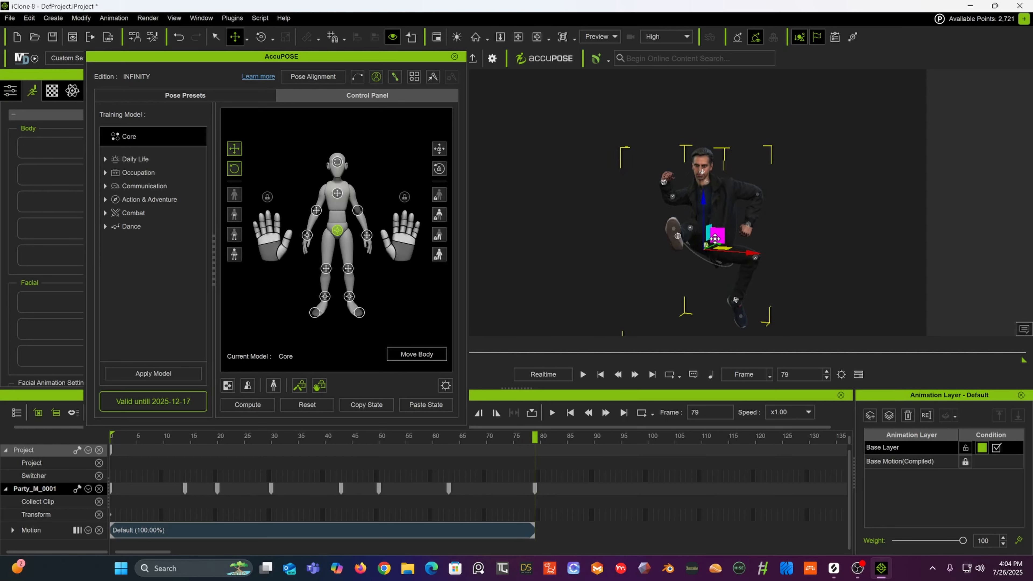
pyautogui.keyDown('alt'); pyautogui.moveTo(805, 209); pyautogui.dragTo(685, 236); pyautogui.keyUp('alt')
pyautogui.moveTo(754, 247)
pyautogui.mouseDown()
pyautogui.moveTo(742, 247)
pyautogui.moveTo(754, 247)
pyautogui.mouseUp()
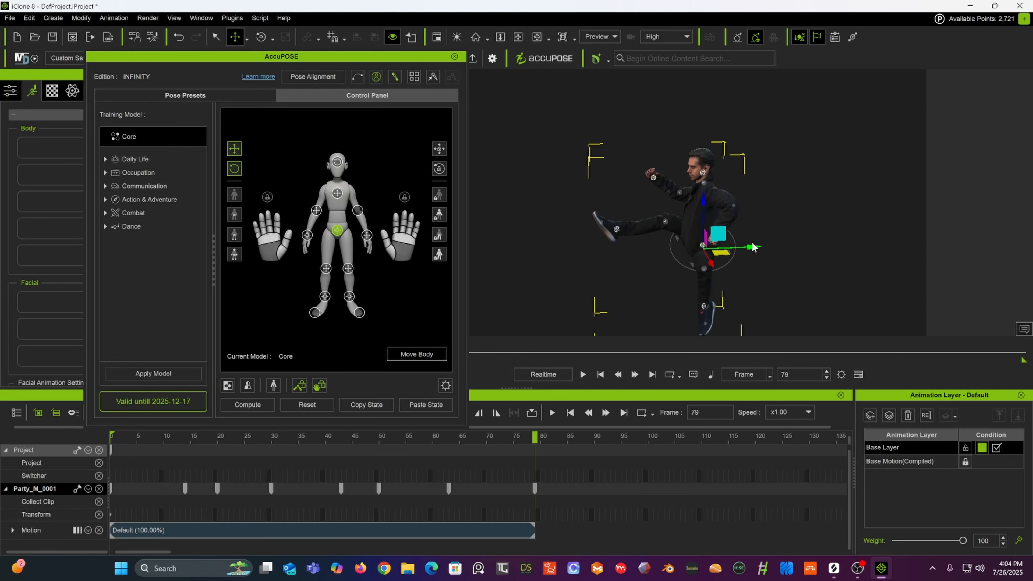
pyautogui.keyDown('alt'); pyautogui.moveTo(674, 254); pyautogui.dragTo(911, 207); pyautogui.keyUp('alt')
pyautogui.keyDown('alt'); pyautogui.moveTo(823, 235); pyautogui.dragTo(718, 211); pyautogui.keyUp('alt')
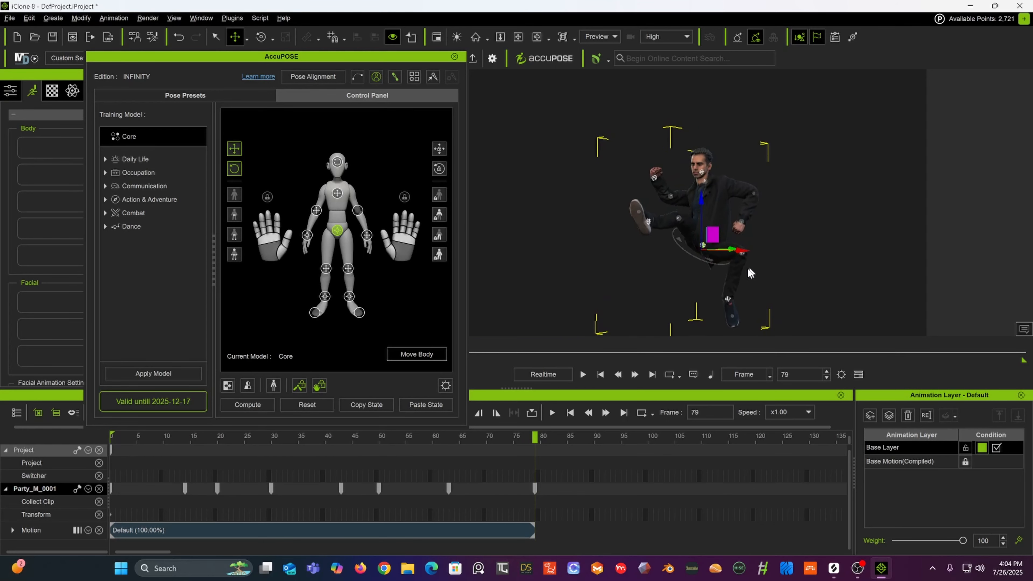
pyautogui.keyDown('alt'); pyautogui.moveTo(751, 273); pyautogui.dragTo(721, 284); pyautogui.keyUp('alt')
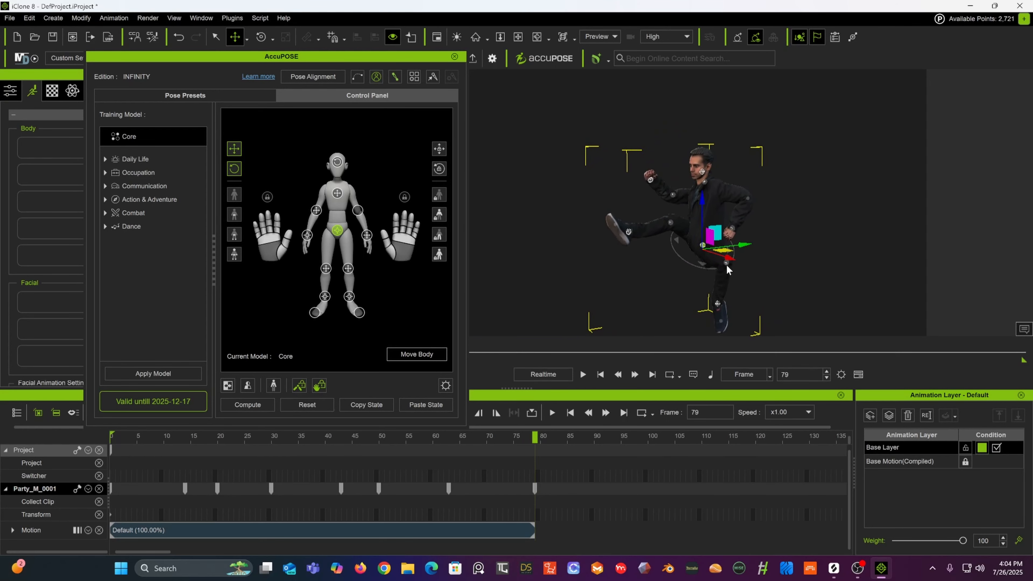
pyautogui.click(718, 304)
pyautogui.moveTo(738, 306); pyautogui.dragTo(717, 305)
# Step: Undo the last ten pose changes
pyautogui.hotkey('ctrl', 'z')
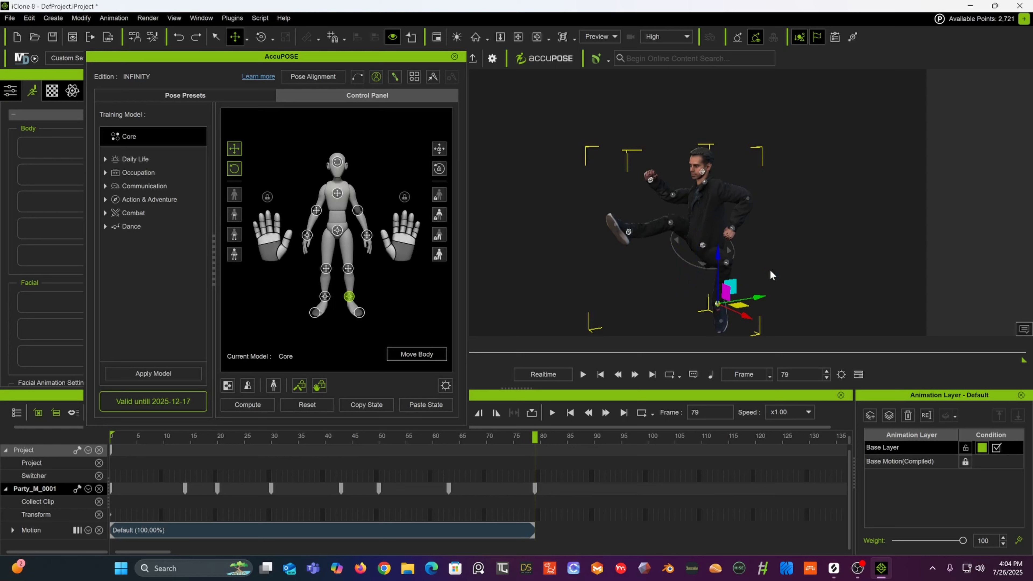
pyautogui.hotkey('ctrl', 'z')
pyautogui.hotkey('ctrl', 'z')
pyautogui.hotkey('ctrl', 'z')
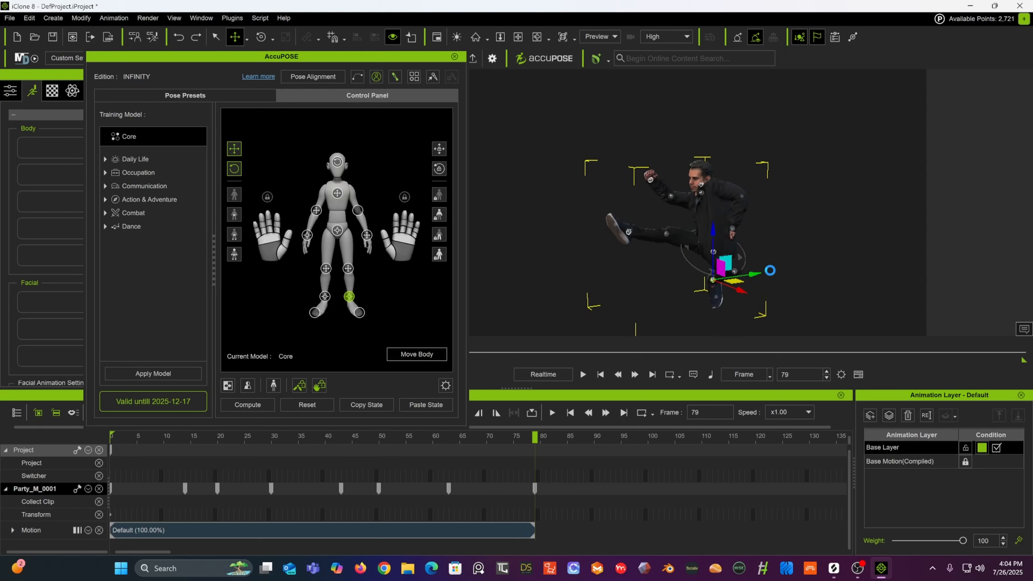
pyautogui.hotkey('ctrl', 'z')
pyautogui.hotkey('ctrl', 'z')
pyautogui.hotkey('ctrl', 'z')
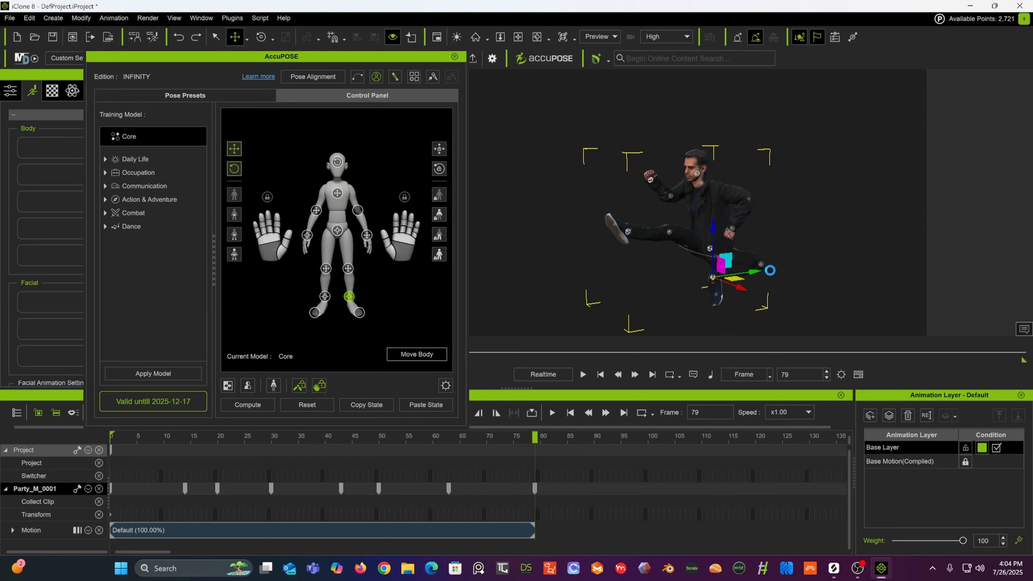
pyautogui.hotkey('ctrl', 'z')
pyautogui.hotkey('ctrl', 'z')
pyautogui.hotkey('ctrl', 'z')
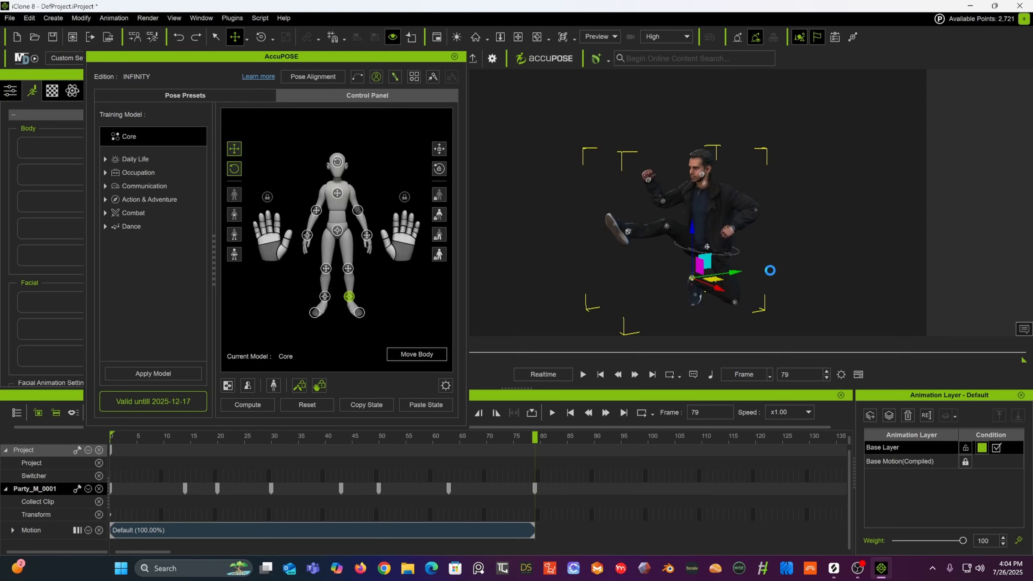
# Step: Undo one more pose change and lift the right foot effector slightly
pyautogui.hotkey('ctrl', 'z')
pyautogui.moveTo(770, 270); pyautogui.dragTo(761, 254, button='right')
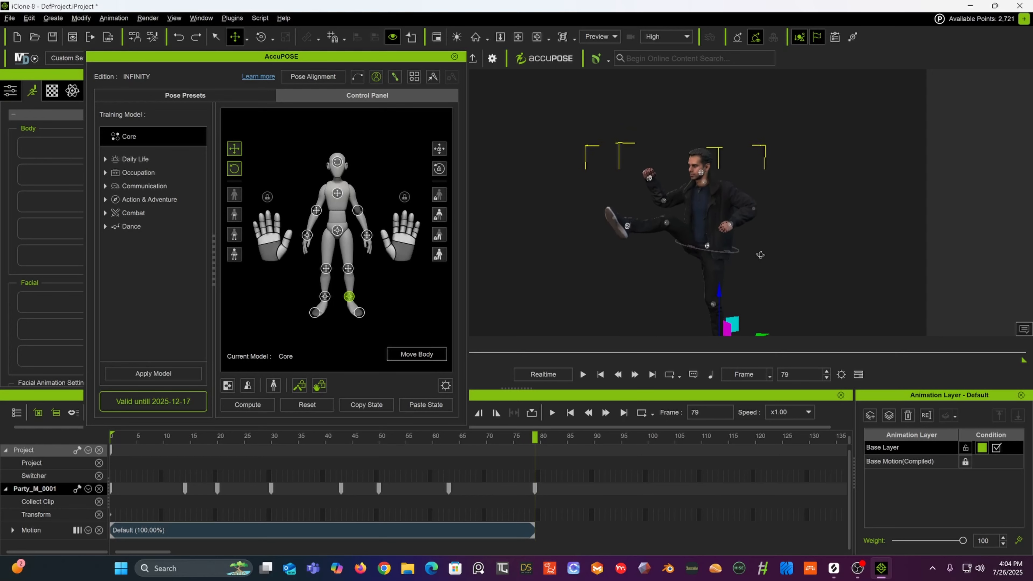
pyautogui.moveTo(761, 254); pyautogui.dragTo(748, 185, button='middle')
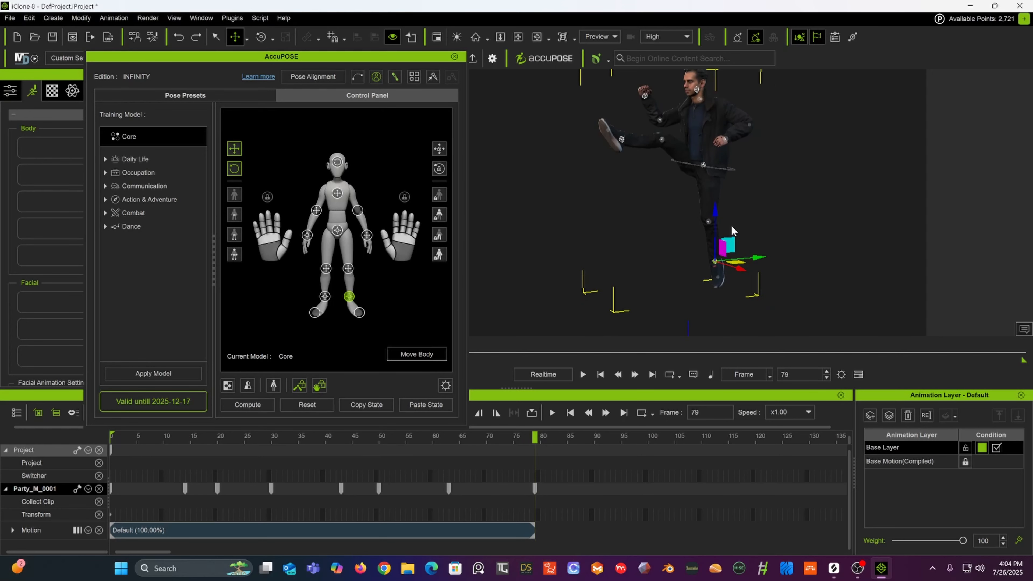
pyautogui.moveTo(739, 239); pyautogui.dragTo(837, 212, button='right')
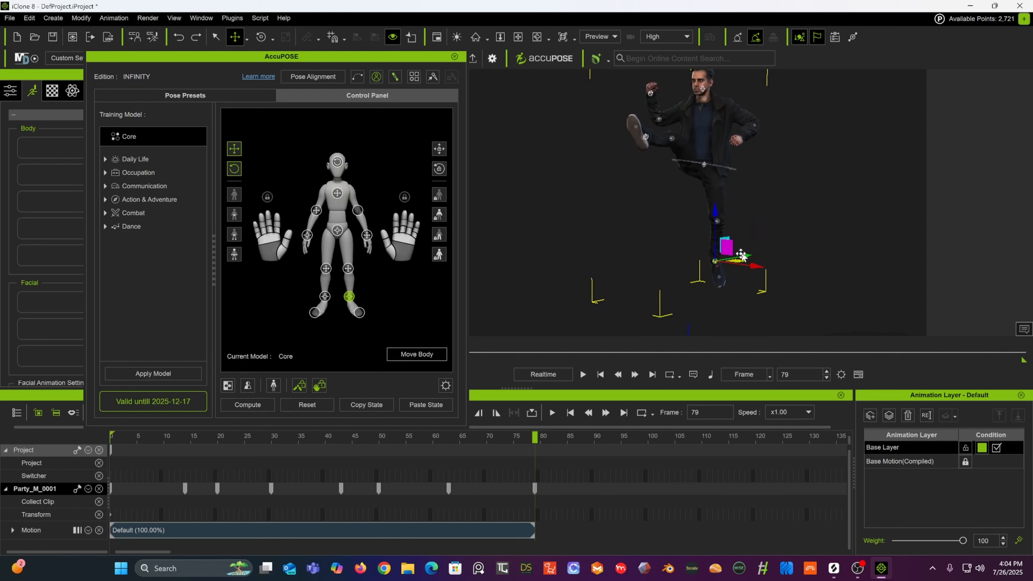
pyautogui.moveTo(725, 251); pyautogui.dragTo(729, 210)
pyautogui.moveTo(749, 199); pyautogui.dragTo(738, 287, button='right')
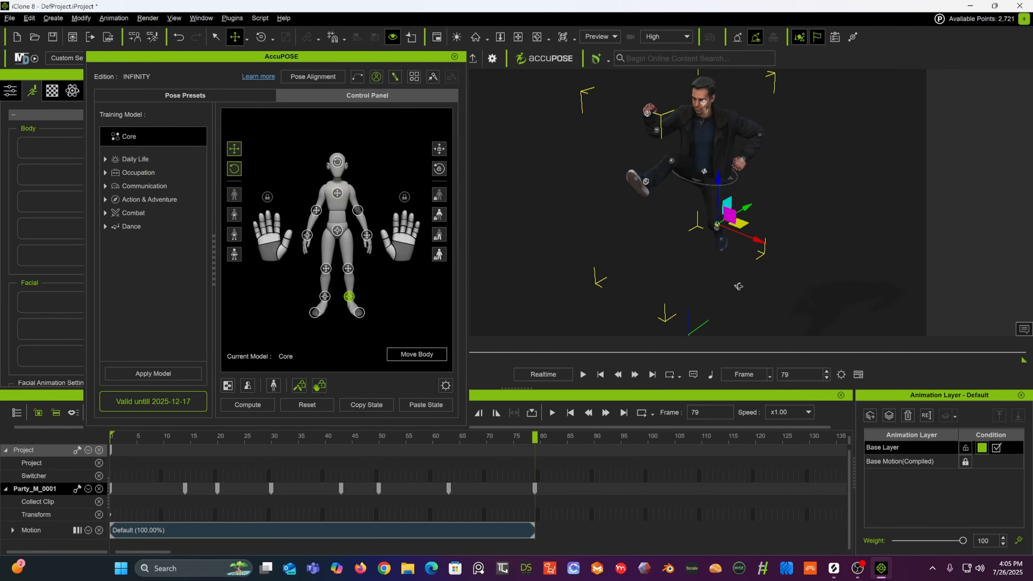
# Step: Select the right knee effector and pull it up to bend the supporting leg
pyautogui.click(716, 230)
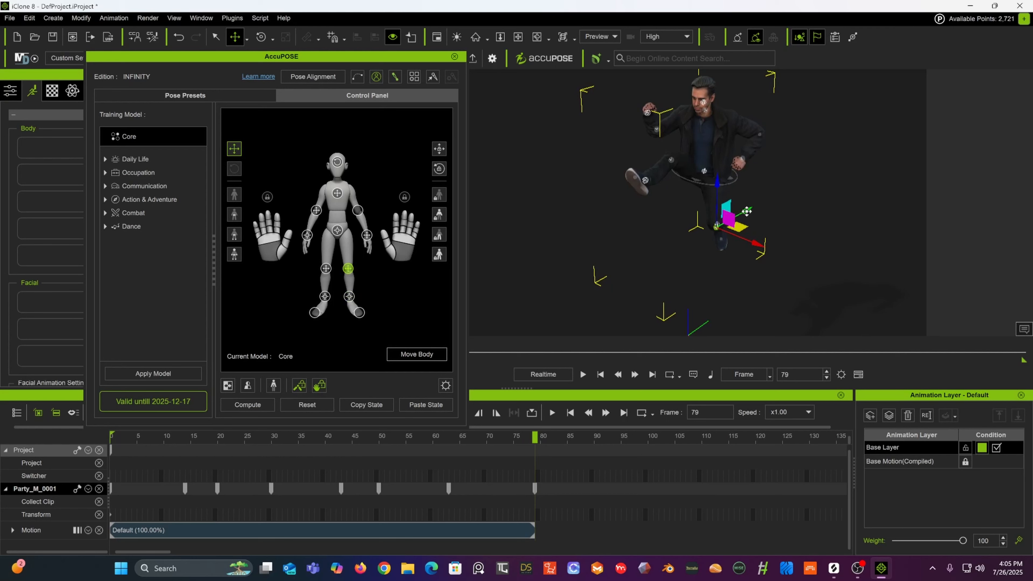
pyautogui.moveTo(747, 211); pyautogui.dragTo(755, 208)
pyautogui.keyDown('alt'); pyautogui.moveTo(808, 178); pyautogui.dragTo(673, 114); pyautogui.keyUp('alt')
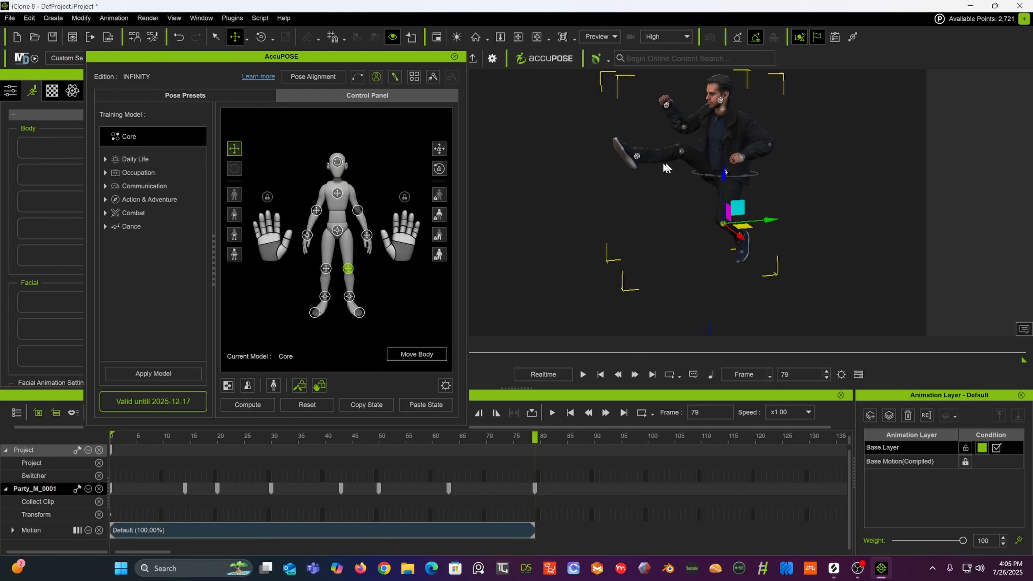
pyautogui.keyDown('alt'); pyautogui.moveTo(695, 162); pyautogui.dragTo(609, 96); pyautogui.keyUp('alt')
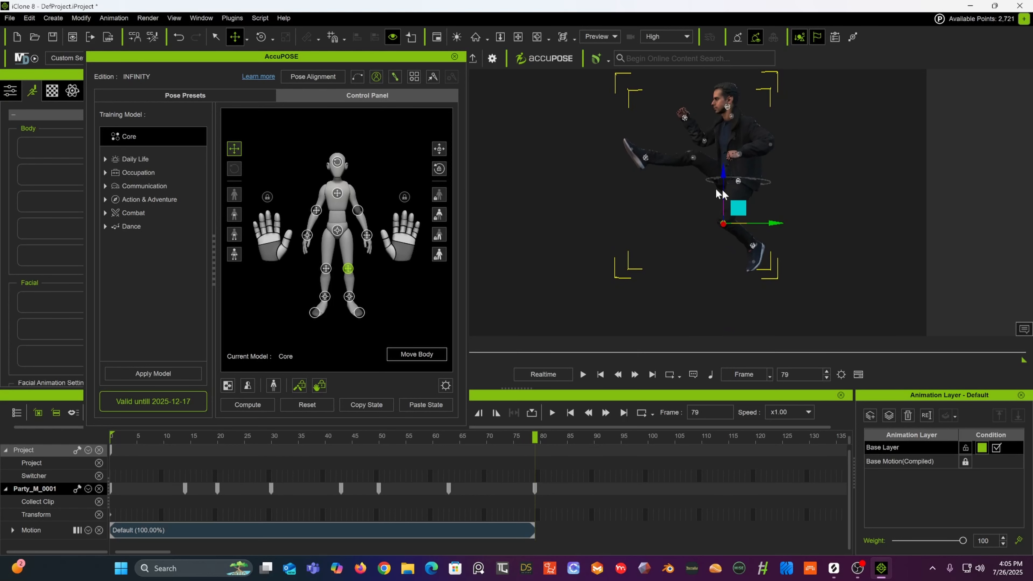
pyautogui.moveTo(774, 223); pyautogui.dragTo(761, 201)
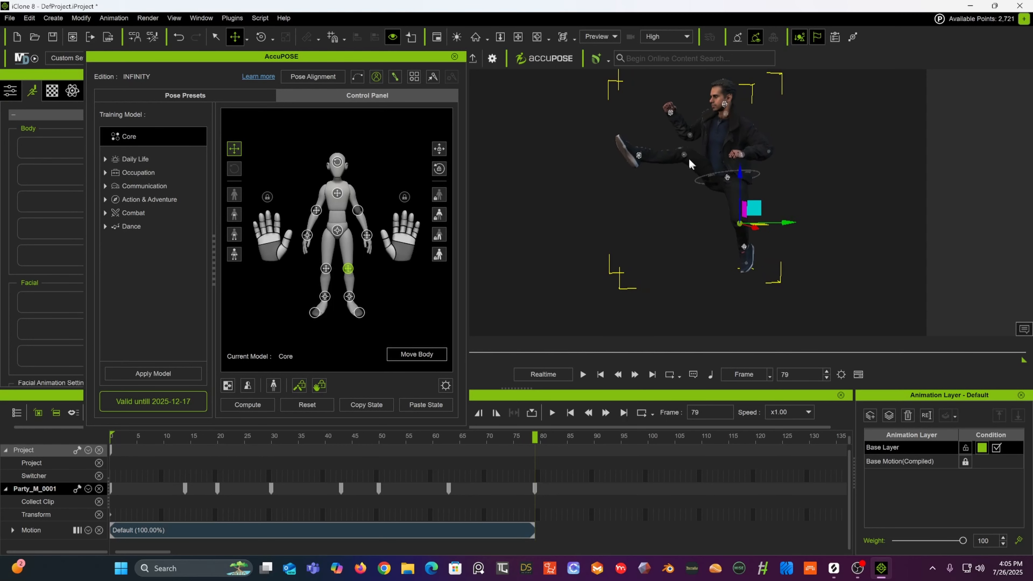
# Step: Select the left foot effector and raise the kicking foot higher
pyautogui.click(638, 157)
pyautogui.moveTo(638, 108); pyautogui.dragTo(595, 151)
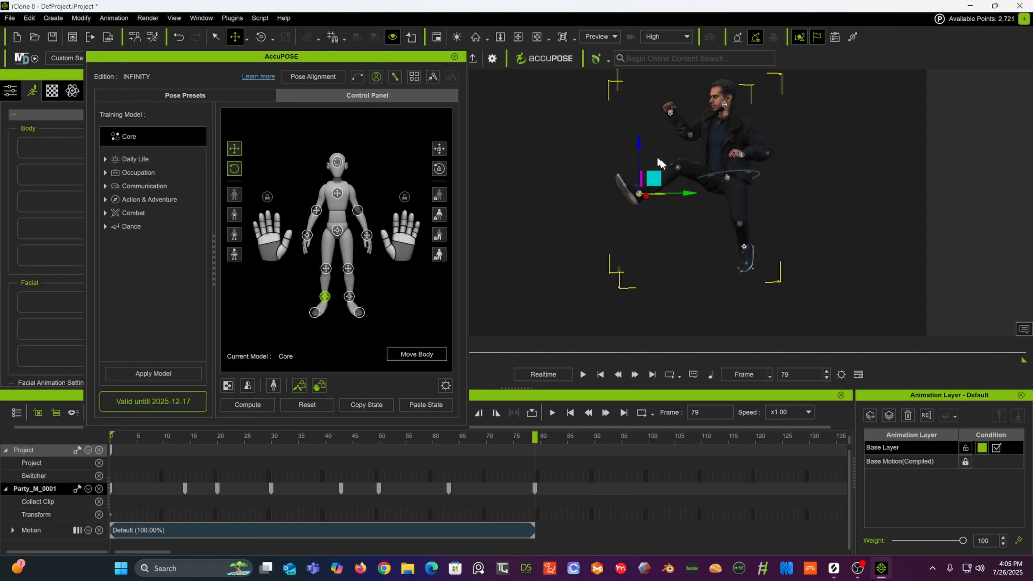
pyautogui.moveTo(686, 193); pyautogui.dragTo(679, 191)
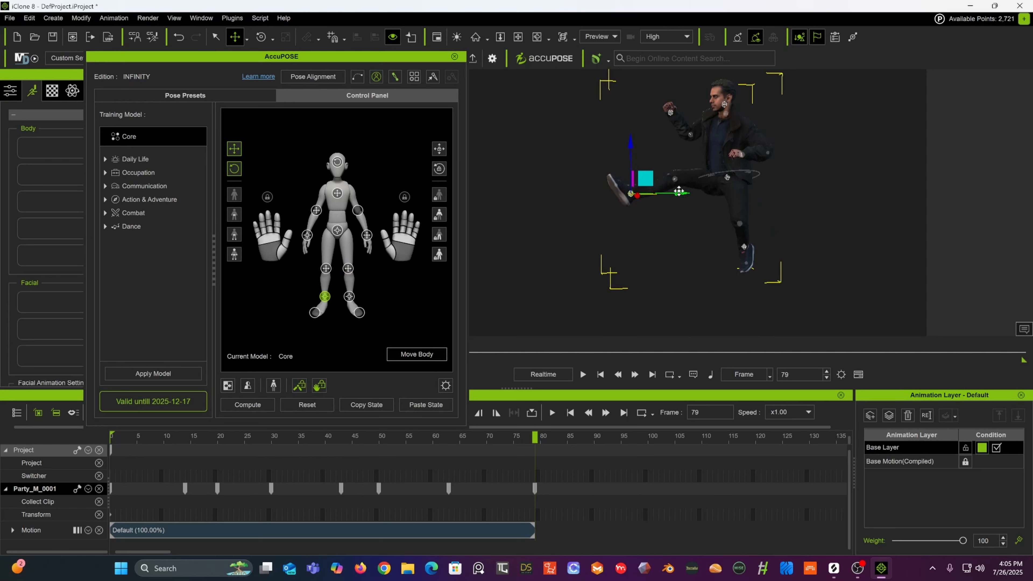
pyautogui.moveTo(634, 148); pyautogui.dragTo(630, 125)
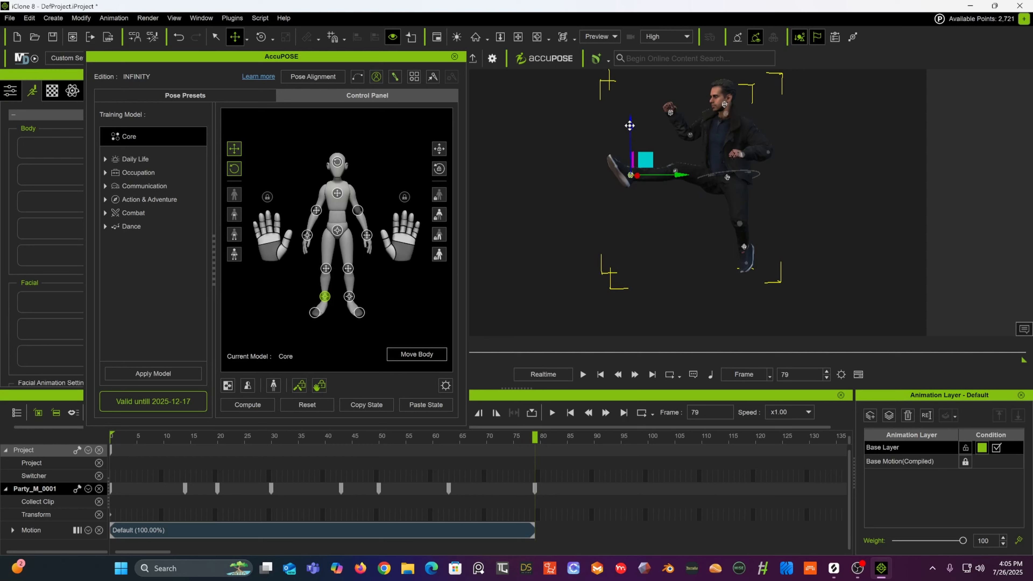
# Step: Select the right foot effector and raise it slightly
pyautogui.moveTo(677, 193); pyautogui.dragTo(807, 203, button='right')
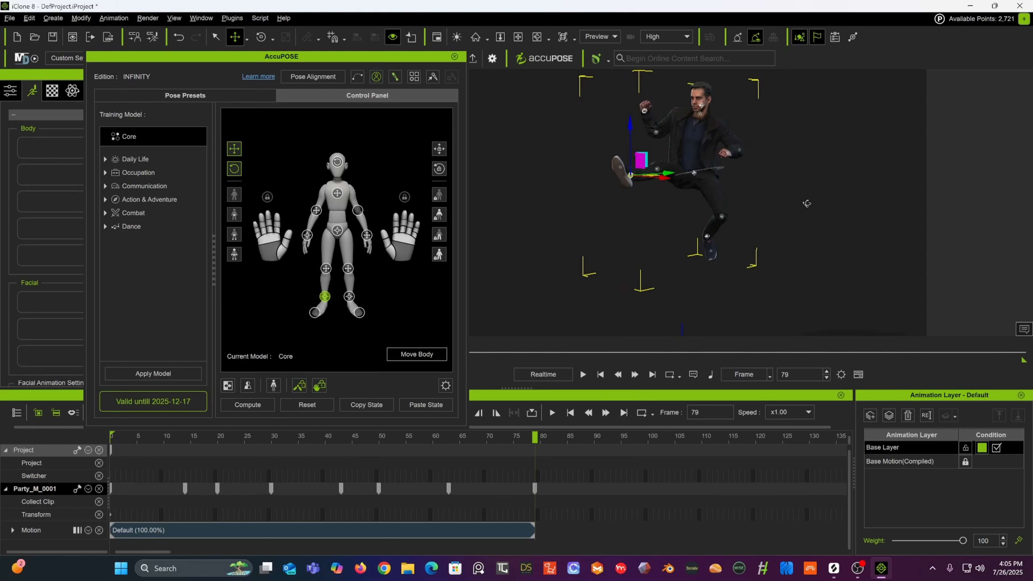
pyautogui.click(706, 233)
pyautogui.moveTo(708, 186); pyautogui.dragTo(712, 175)
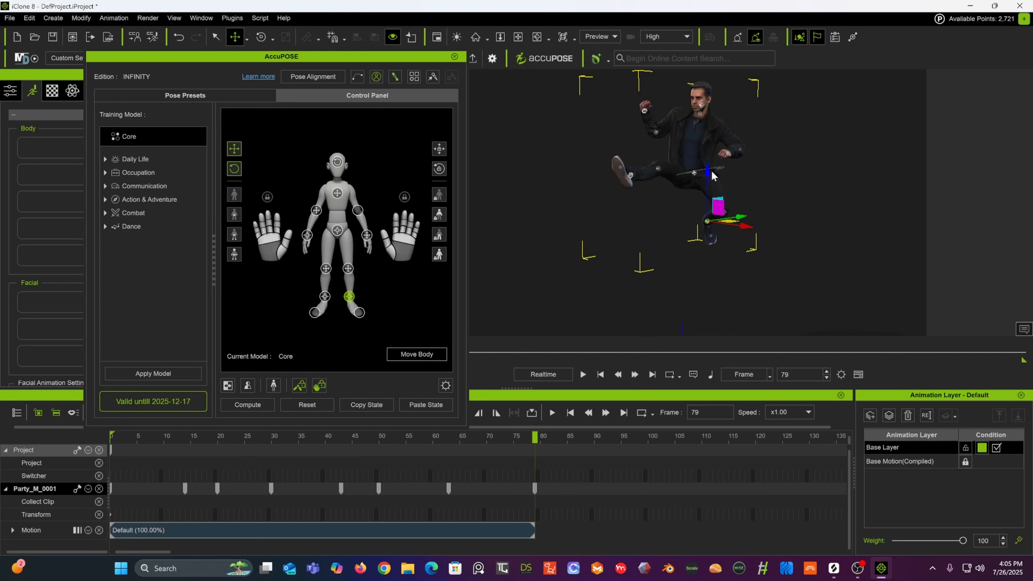
pyautogui.moveTo(712, 175); pyautogui.dragTo(636, 170, button='right')
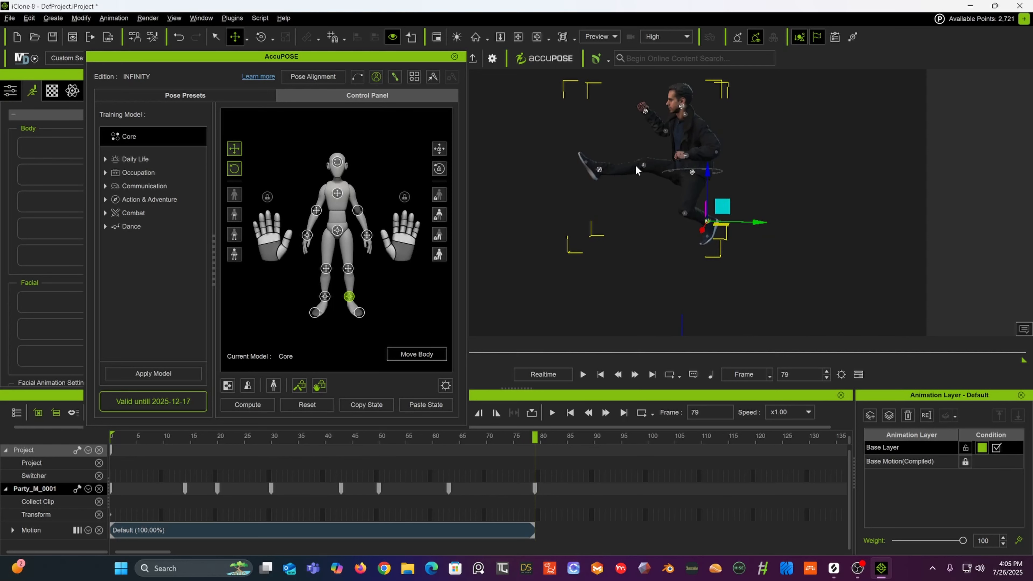
# Step: Select the chest effector and shift the torso slightly
pyautogui.click(687, 157)
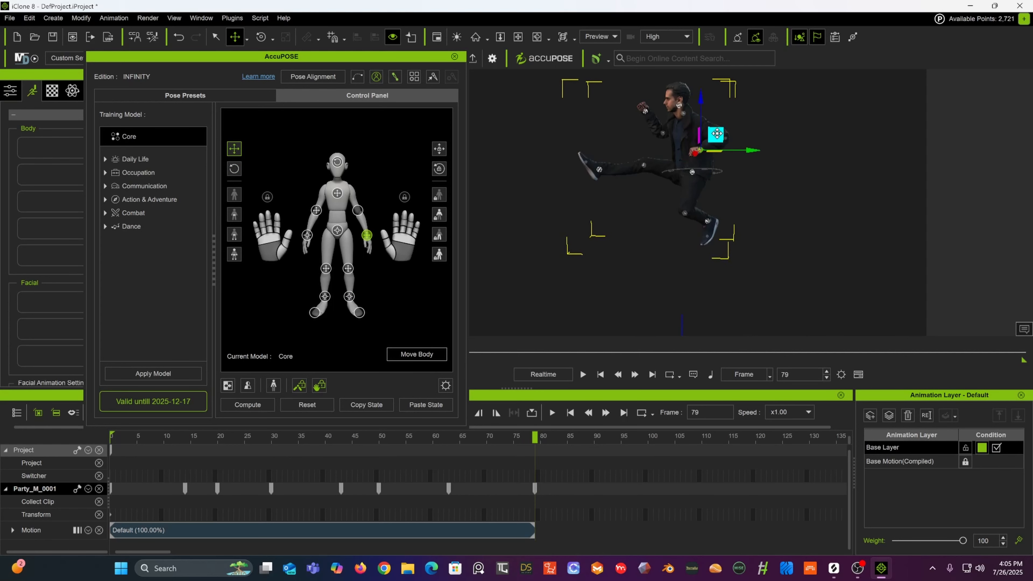
pyautogui.click(684, 119)
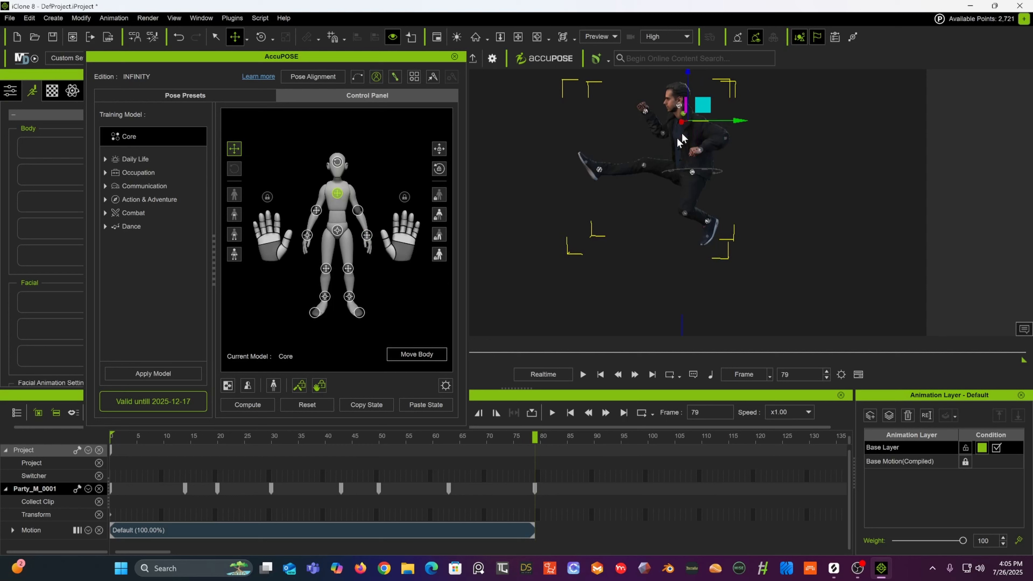
pyautogui.moveTo(736, 120); pyautogui.dragTo(744, 119)
# Step: Select the left hand effector and raise it up beside the head
pyautogui.keyDown('alt'); pyautogui.moveTo(652, 150); pyautogui.dragTo(846, 189, button='right'); pyautogui.keyUp('alt')
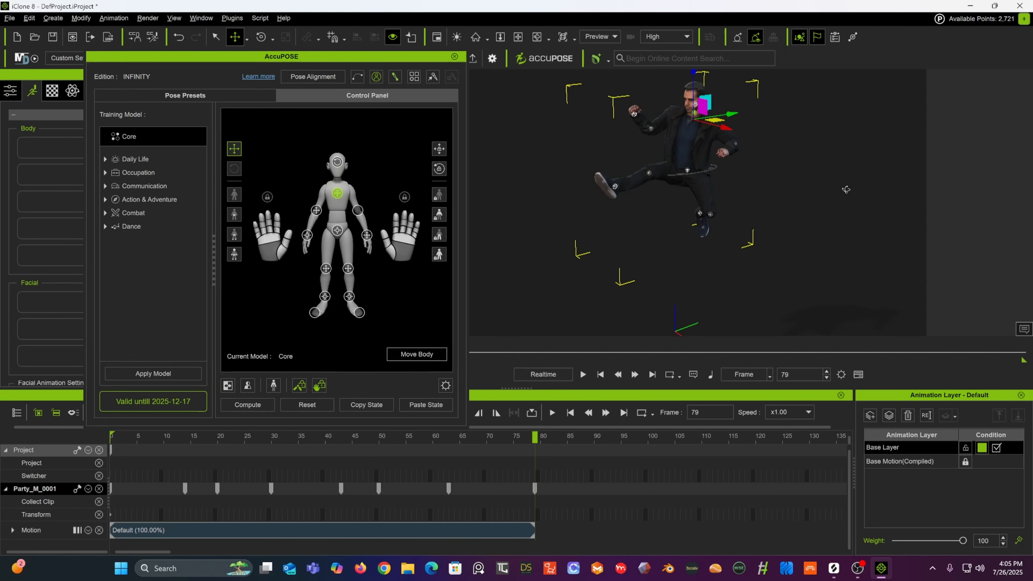
pyautogui.click(634, 116)
pyautogui.moveTo(649, 96); pyautogui.dragTo(486, 112)
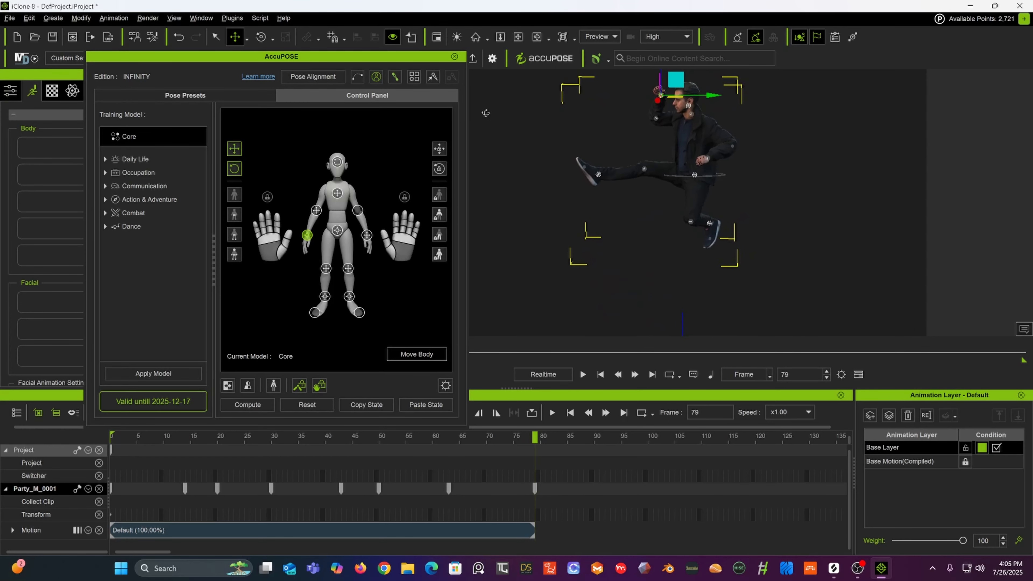
# Step: At frame 96, move the left foot effector down and back, then rotate it with the rotate tool
pyautogui.moveTo(472, 437); pyautogui.dragTo(629, 413)
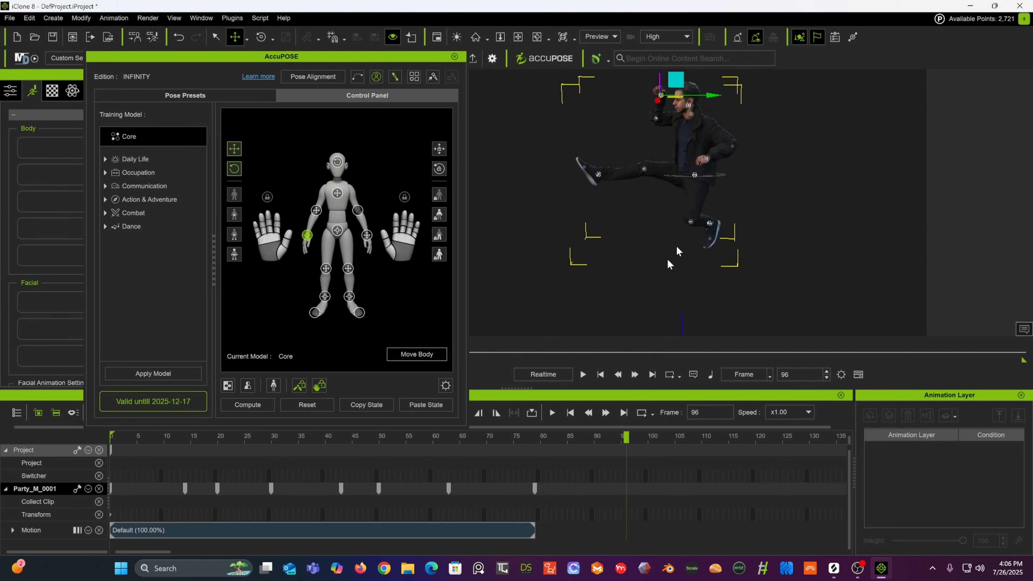
pyautogui.click(597, 176)
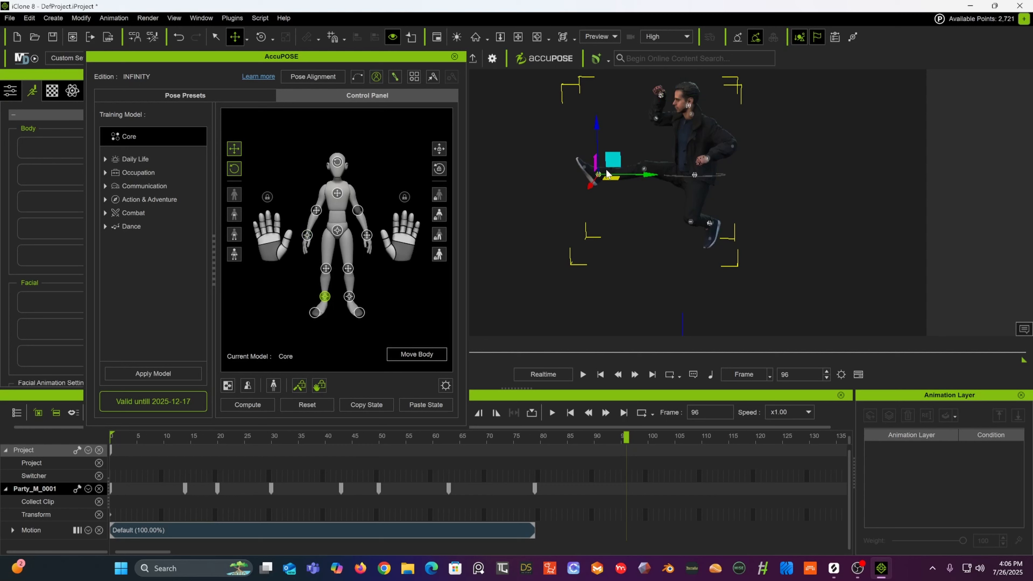
pyautogui.moveTo(613, 160); pyautogui.dragTo(667, 190)
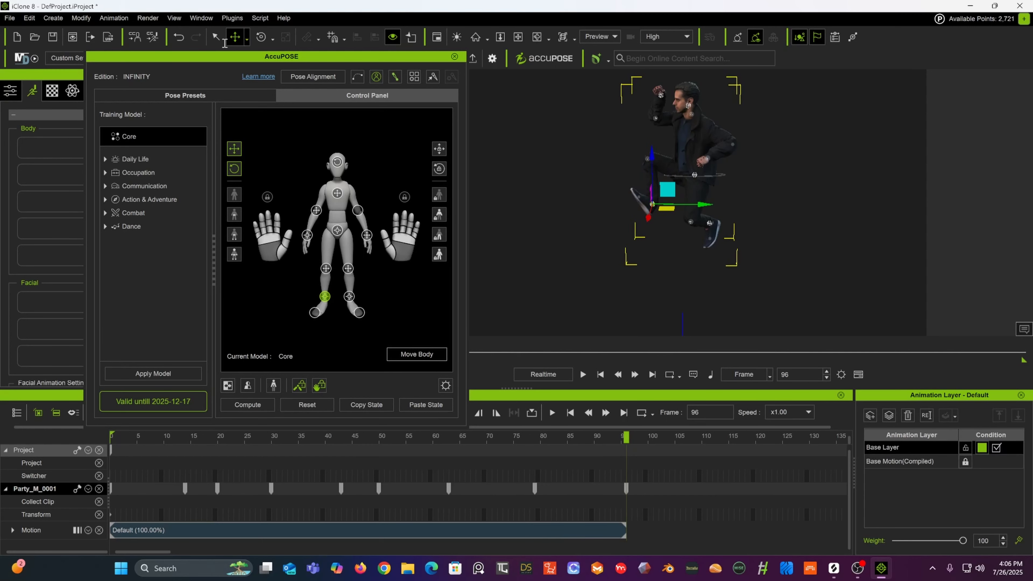
pyautogui.click(262, 37)
pyautogui.moveTo(613, 181); pyautogui.dragTo(613, 228)
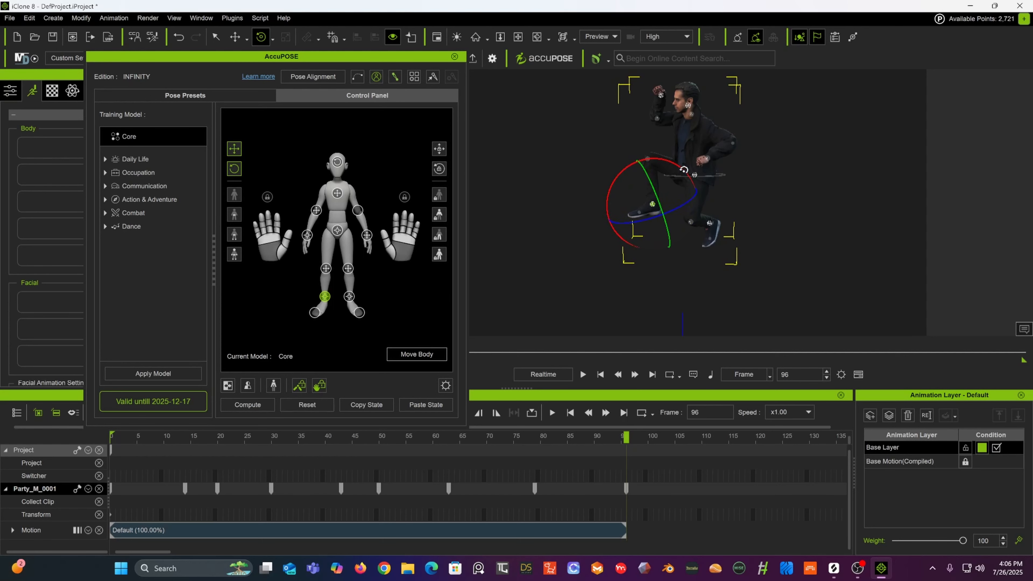
# Step: Switch back to the move tool and reposition the left hand effector near the head
pyautogui.click(659, 94)
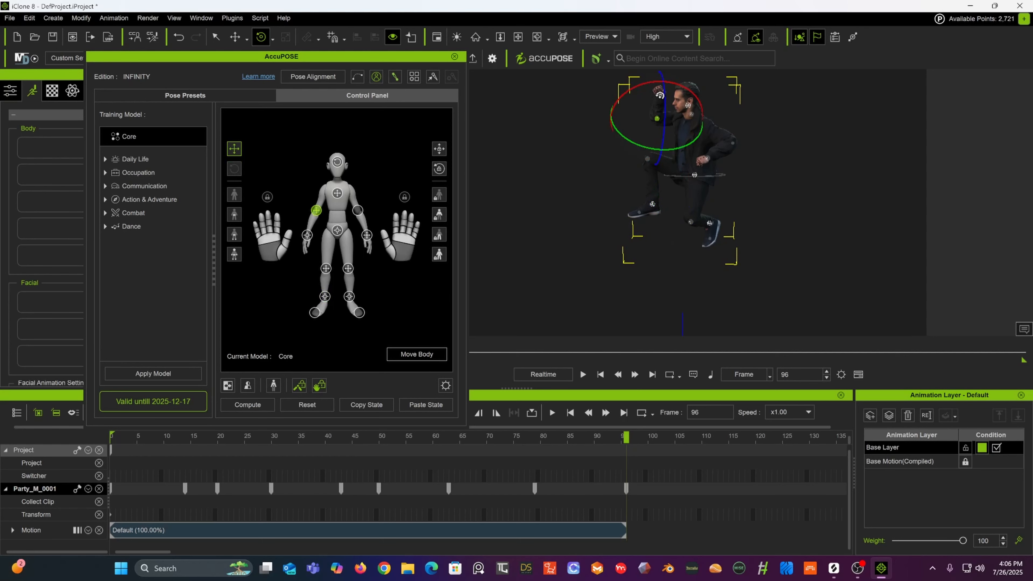
pyautogui.click(235, 37)
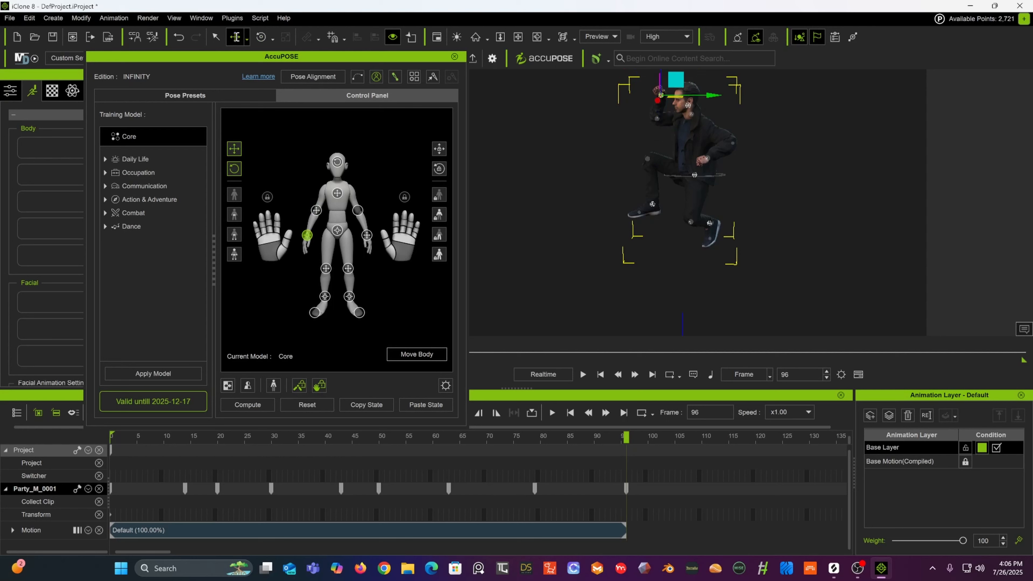
pyautogui.moveTo(666, 81); pyautogui.dragTo(650, 94)
# Step: Select the right hand effector and lower it slightly
pyautogui.keyDown('alt'); pyautogui.moveTo(756, 103); pyautogui.dragTo(877, 129); pyautogui.keyUp('alt')
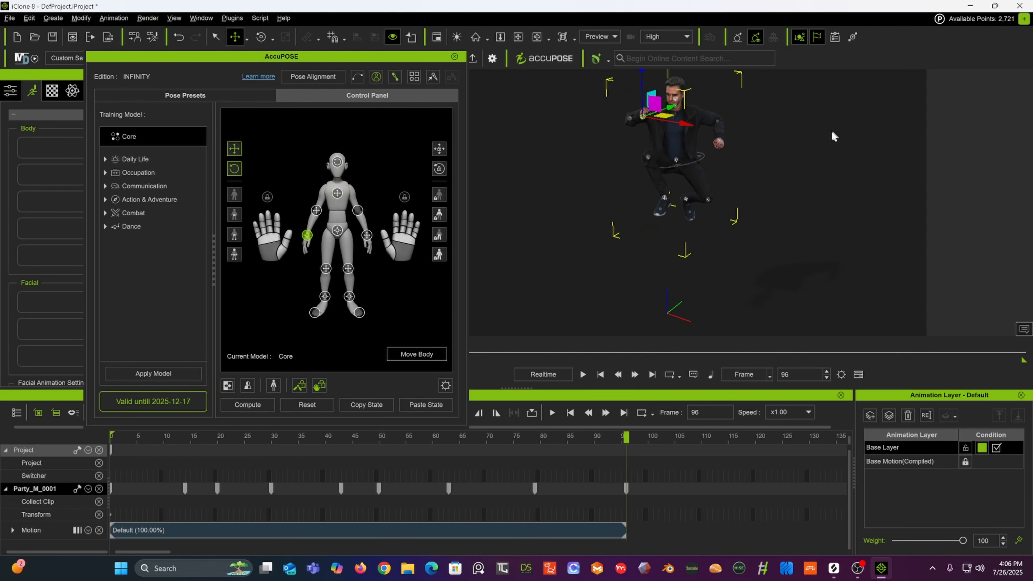
pyautogui.scroll(3, 735, 134)
pyautogui.moveTo(732, 126); pyautogui.dragTo(738, 256, button='middle')
pyautogui.moveTo(738, 256)
pyautogui.keyDown('alt'); pyautogui.mouseDown()
pyautogui.moveTo(793, 225)
pyautogui.moveTo(752, 251)
pyautogui.mouseUp(); pyautogui.keyUp('alt')
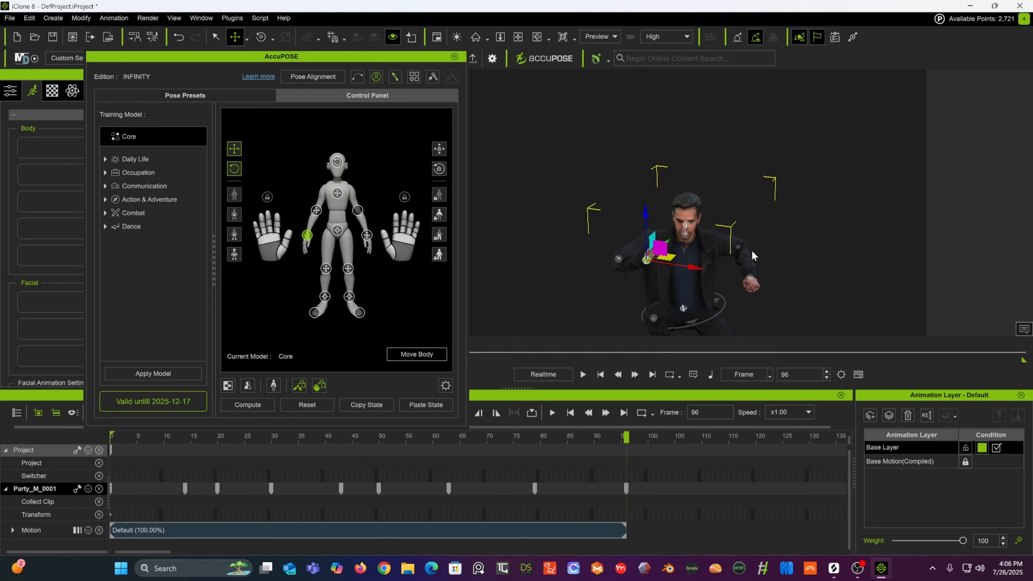
pyautogui.click(748, 284)
pyautogui.moveTo(771, 276); pyautogui.dragTo(779, 295)
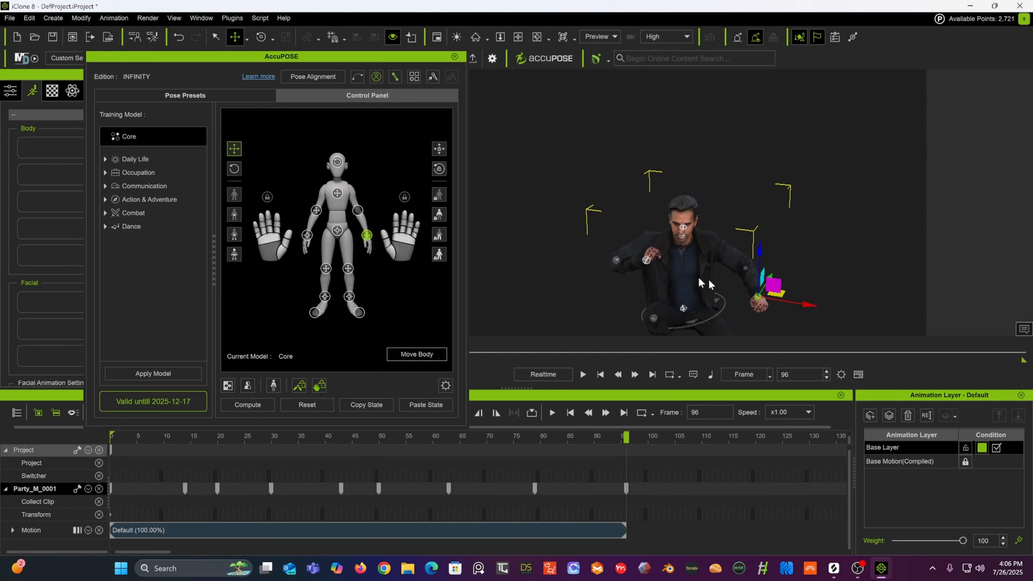
# Step: Select the left hand effector and nudge it lower beside the face
pyautogui.click(646, 261)
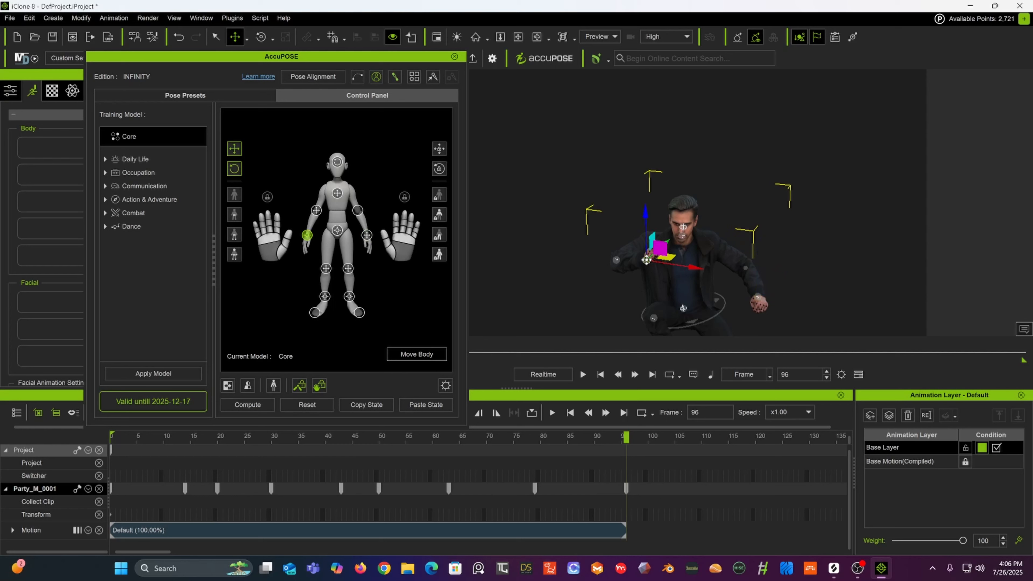
pyautogui.moveTo(647, 261); pyautogui.dragTo(636, 261)
pyautogui.moveTo(633, 213); pyautogui.dragTo(633, 229)
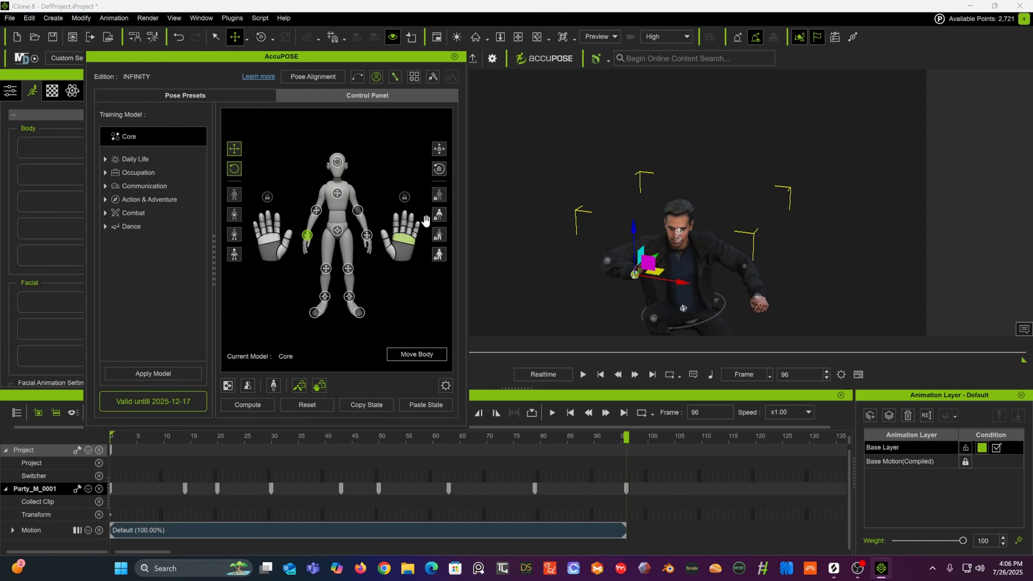
# Step: Return to frame 79 and lower the left hand effector slightly
pyautogui.moveTo(695, 186); pyautogui.dragTo(628, 217, button='right')
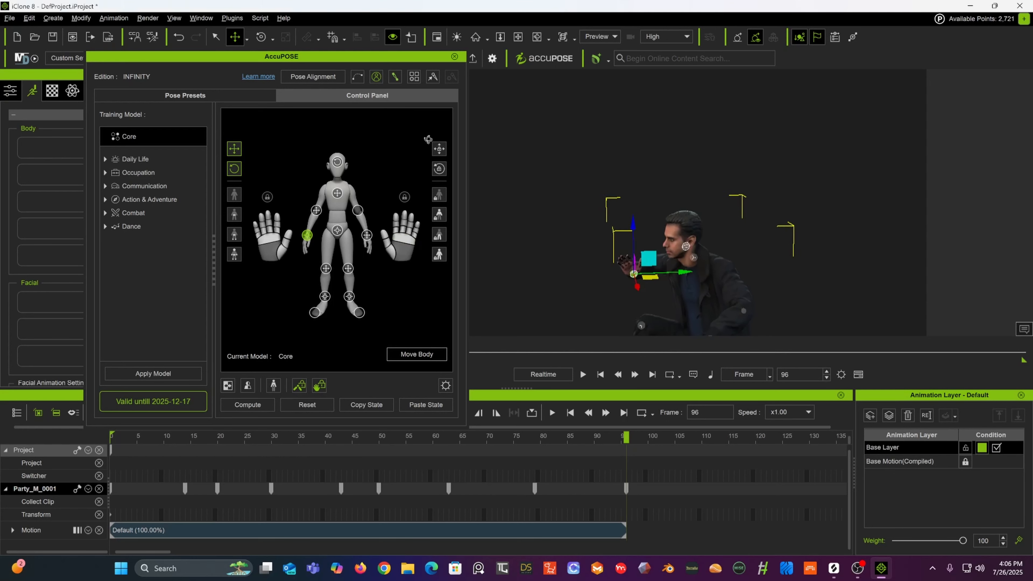
pyautogui.moveTo(627, 217); pyautogui.dragTo(665, 94, button='middle')
pyautogui.scroll(-3, 664, 93)
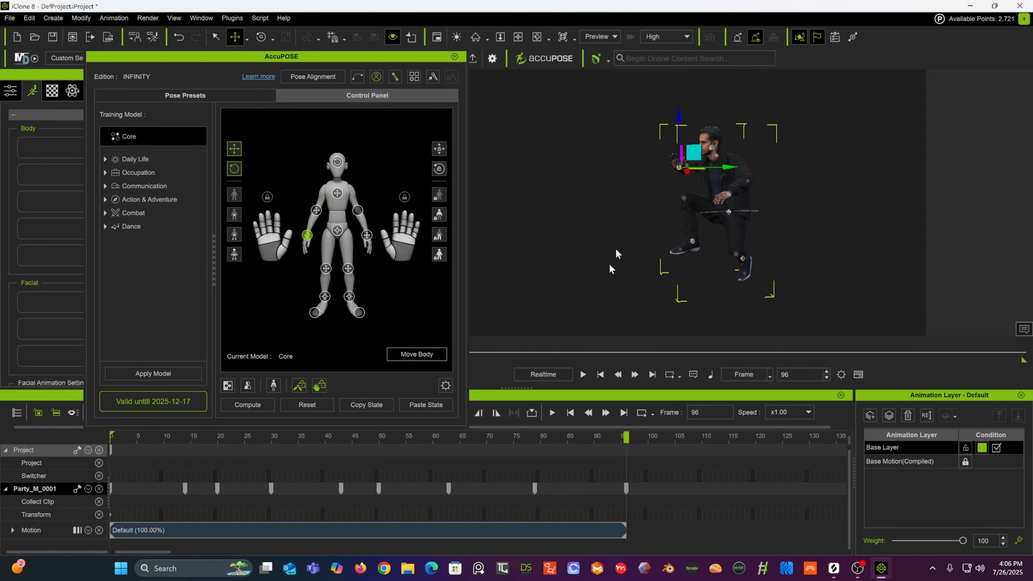
pyautogui.moveTo(373, 437); pyautogui.dragTo(538, 402)
pyautogui.moveTo(667, 134); pyautogui.dragTo(865, 134, button='right')
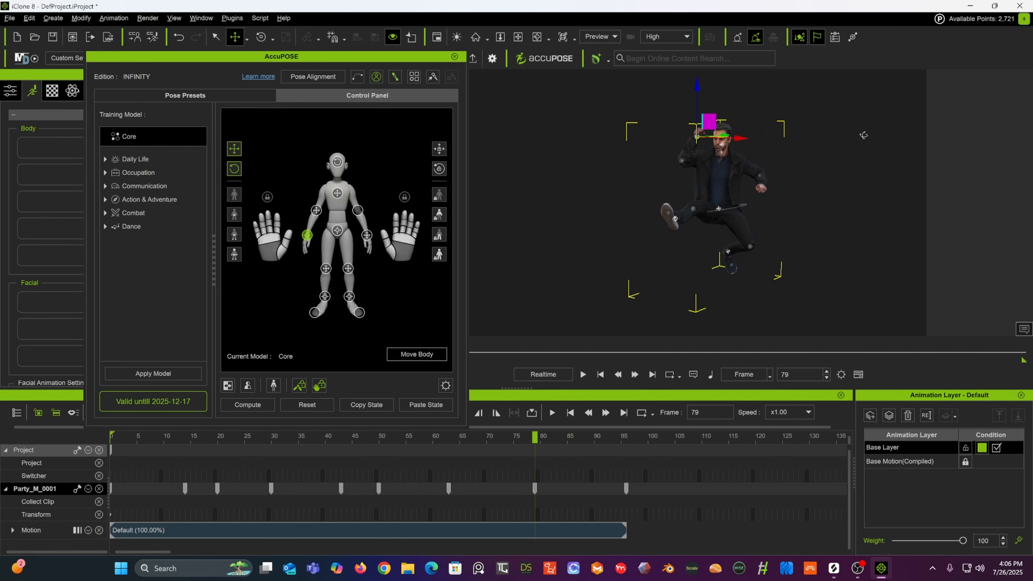
pyautogui.scroll(4, 743, 150)
pyautogui.moveTo(731, 150); pyautogui.dragTo(677, 280, button='middle')
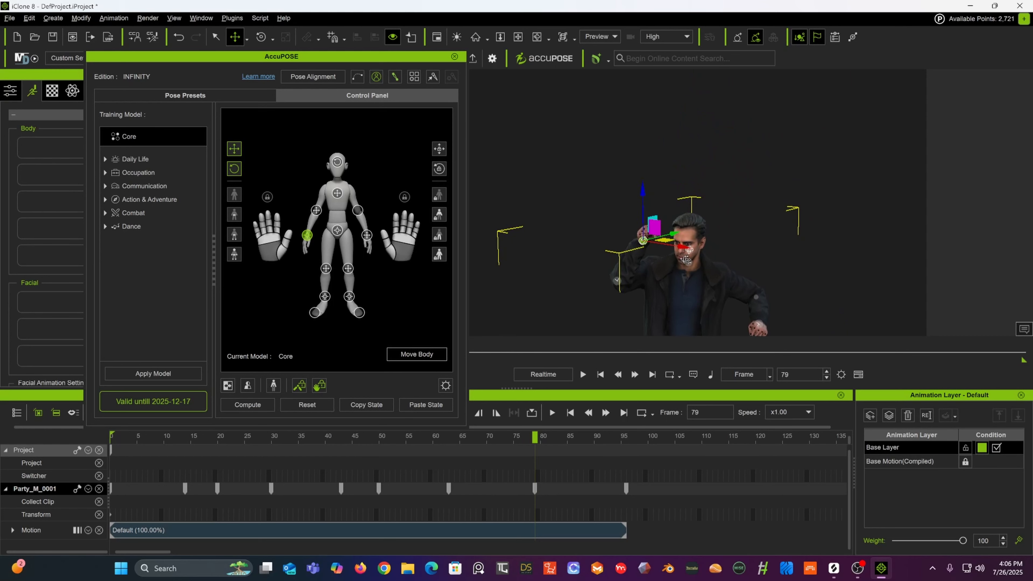
pyautogui.moveTo(678, 280); pyautogui.dragTo(534, 246, button='right')
pyautogui.moveTo(694, 239); pyautogui.dragTo(681, 241)
pyautogui.moveTo(629, 199); pyautogui.dragTo(623, 216)
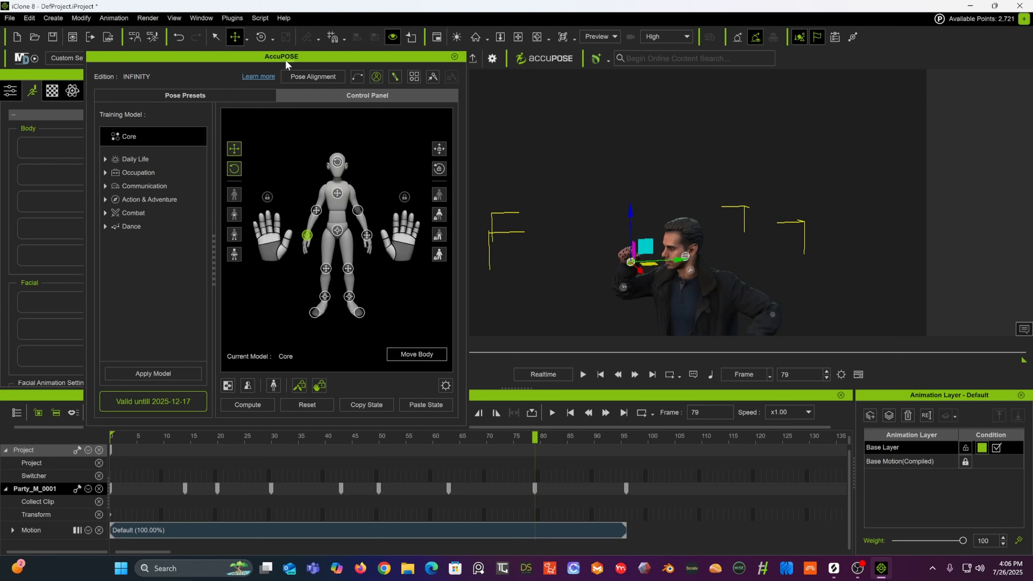
# Step: Rotate the left hand effector at frame 79 to turn the hand near the face
pyautogui.click(261, 37)
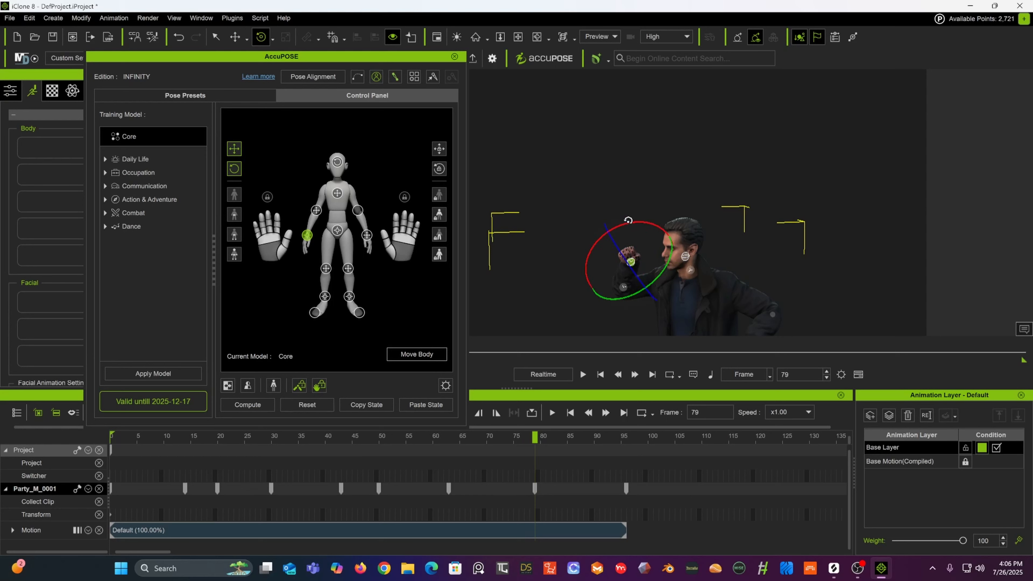
pyautogui.moveTo(628, 220); pyautogui.dragTo(735, 191)
pyautogui.moveTo(660, 239); pyautogui.dragTo(665, 251)
pyautogui.keyDown('alt'); pyautogui.moveTo(663, 246); pyautogui.dragTo(669, 107, button='middle'); pyautogui.keyUp('alt')
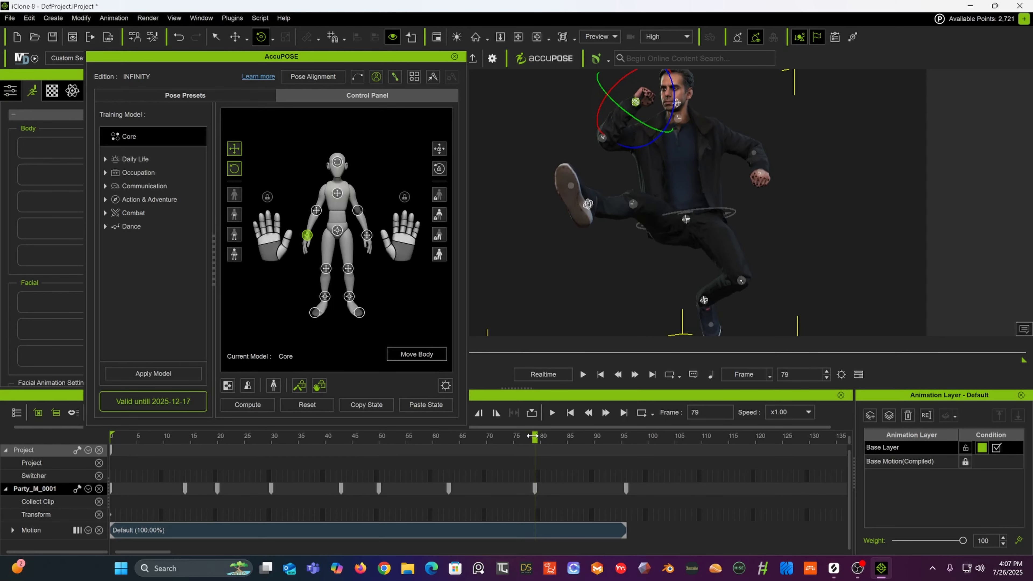
pyautogui.moveTo(533, 436); pyautogui.dragTo(537, 476)
# Step: Nudge the left hand effector at frame 79, then raise it beside the head at frame 96
pyautogui.click(235, 37)
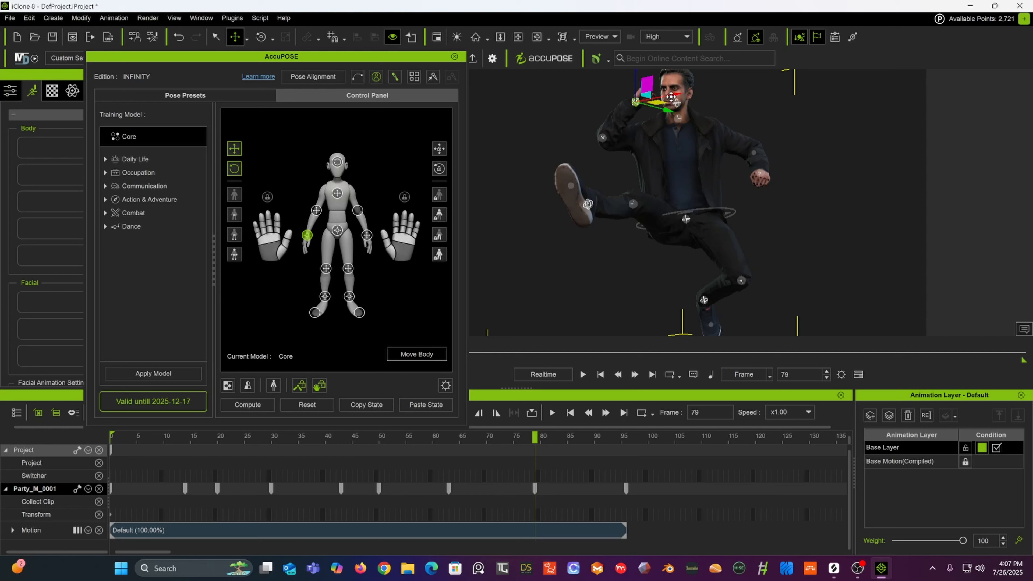
pyautogui.moveTo(671, 96); pyautogui.dragTo(670, 94)
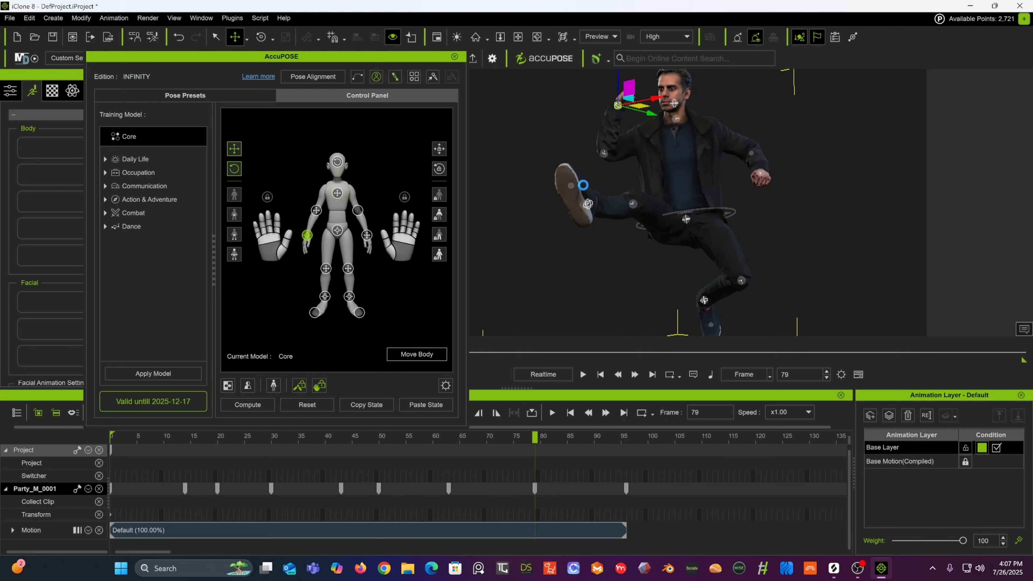
pyautogui.moveTo(462, 438); pyautogui.dragTo(626, 429)
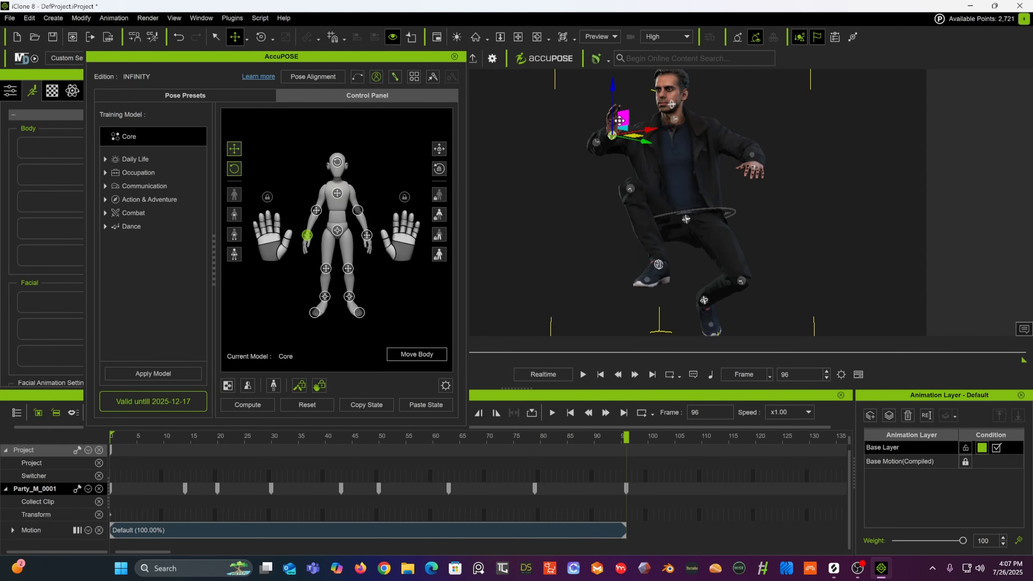
pyautogui.moveTo(619, 120); pyautogui.dragTo(607, 91)
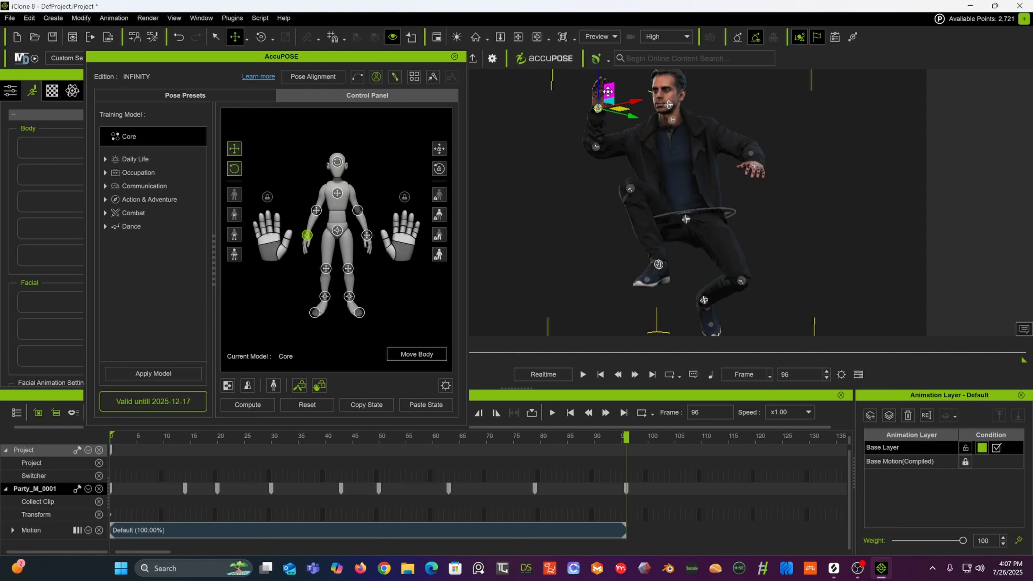
# Step: Rotate the left hand effector at frame 96 to angle the raised hand
pyautogui.click(583, 436)
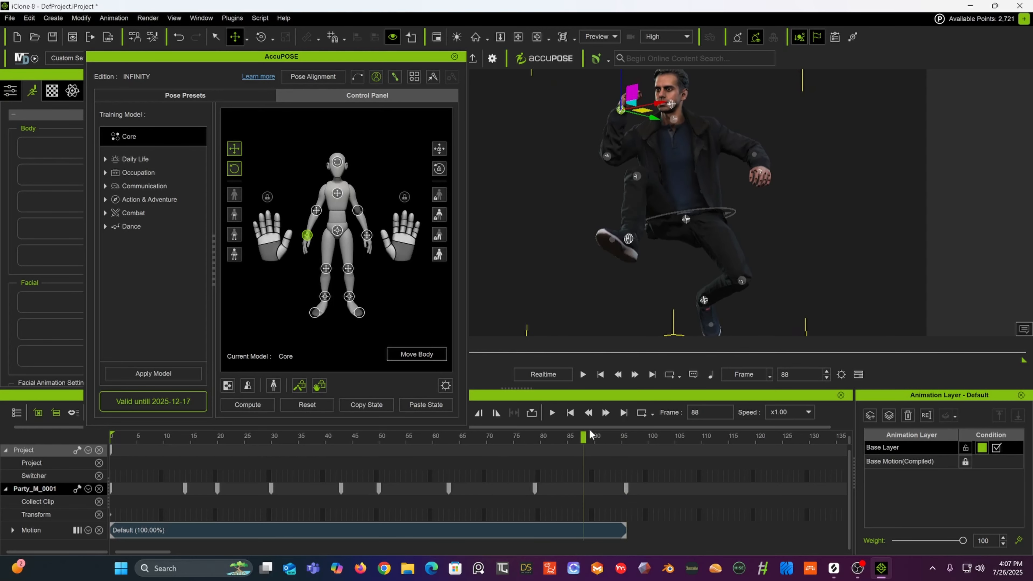
pyautogui.moveTo(590, 431); pyautogui.dragTo(629, 430)
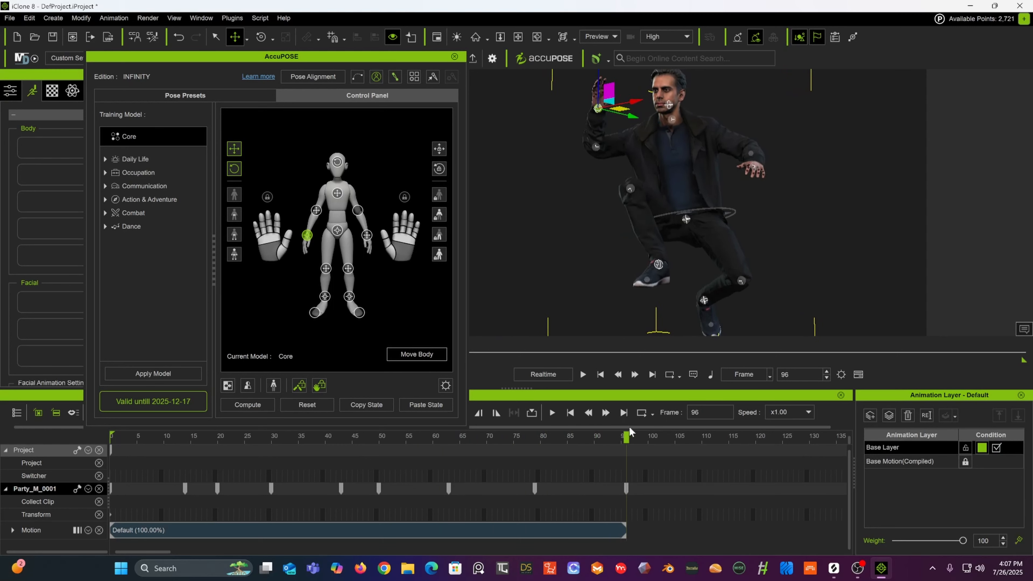
pyautogui.click(261, 36)
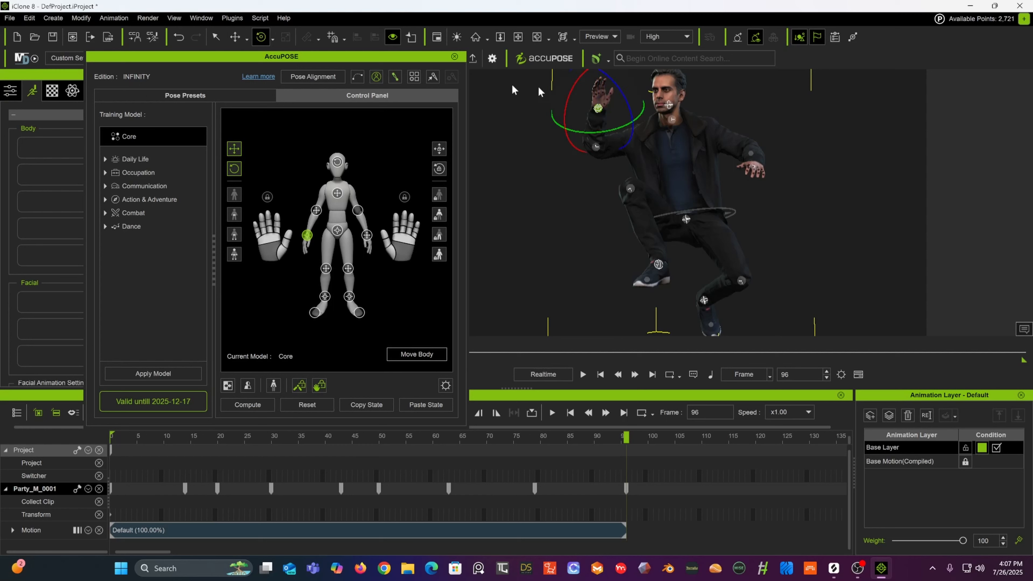
pyautogui.moveTo(613, 130); pyautogui.dragTo(595, 123)
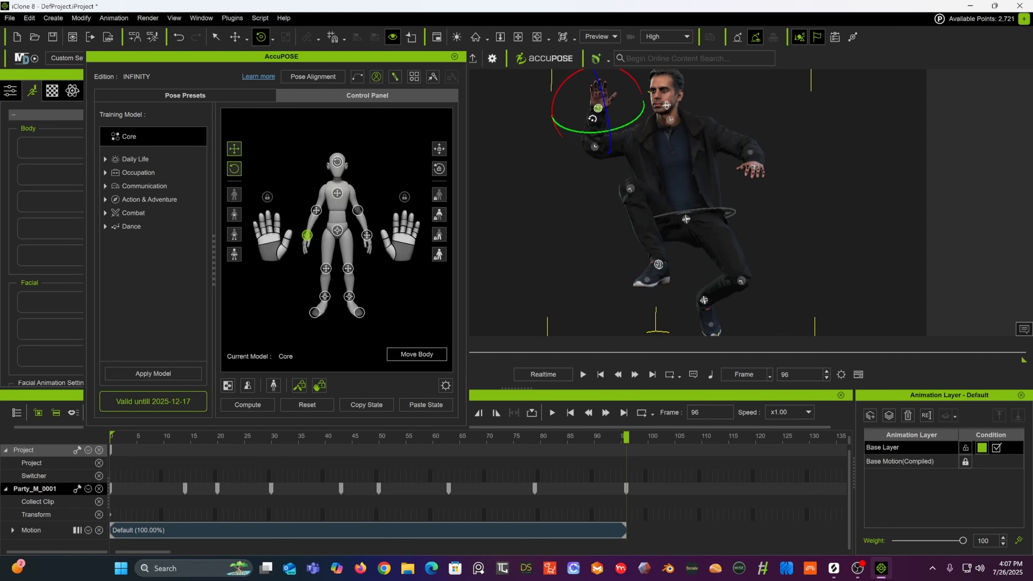
pyautogui.moveTo(549, 438); pyautogui.dragTo(630, 402)
pyautogui.click(624, 413)
# Step: Select the chest effector and shift it slightly sideways at frame 96
pyautogui.keyDown('alt'); pyautogui.moveTo(813, 212); pyautogui.dragTo(633, 220); pyautogui.keyUp('alt')
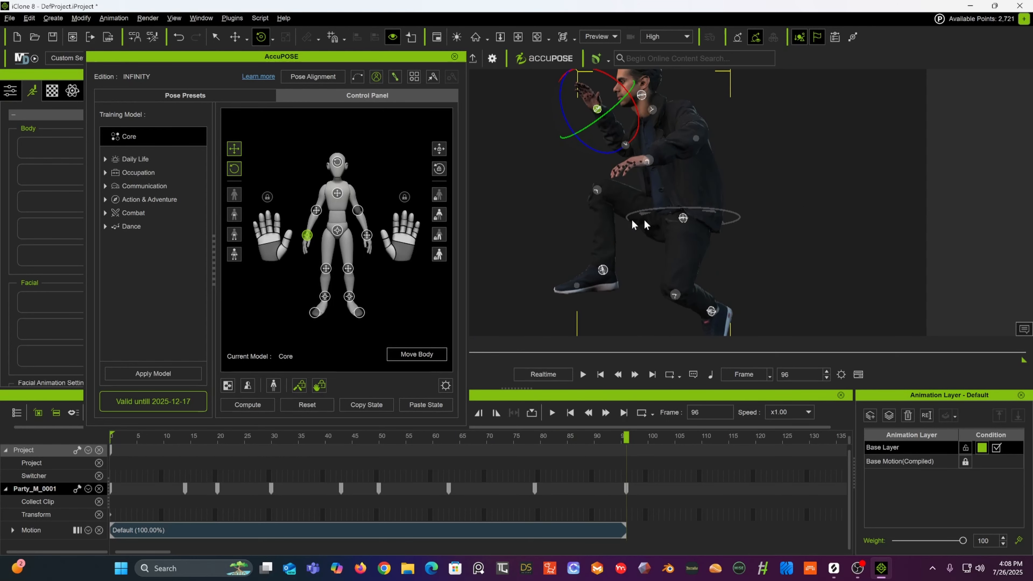
pyautogui.scroll(-4, 687, 220)
pyautogui.moveTo(717, 218); pyautogui.dragTo(712, 158, button='middle')
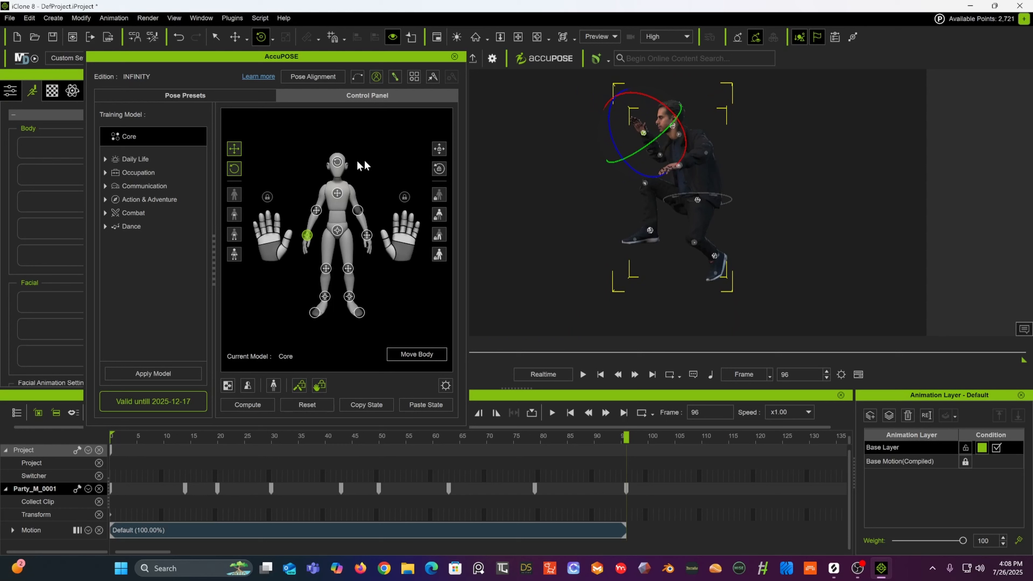
pyautogui.click(337, 193)
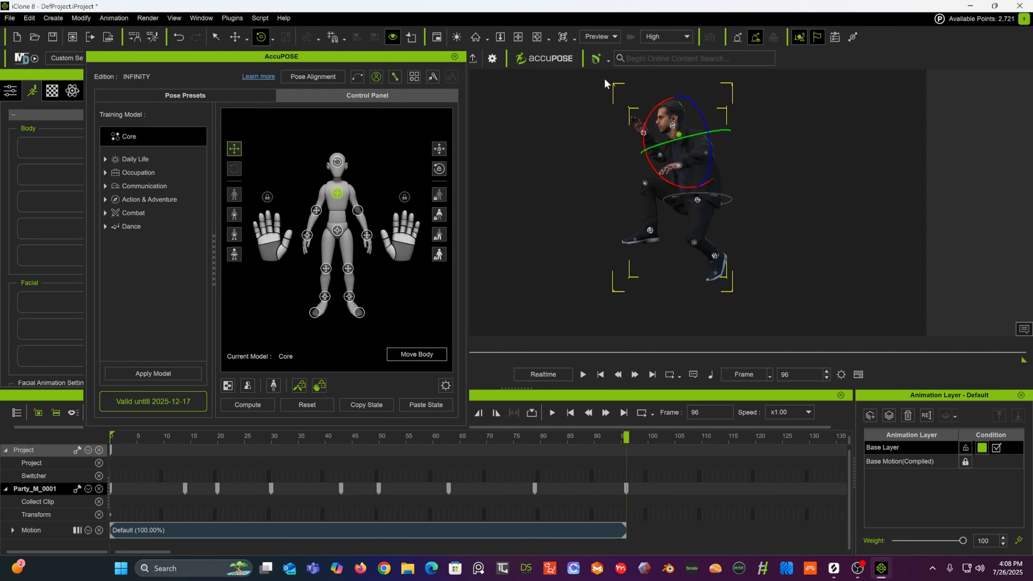
pyautogui.click(236, 38)
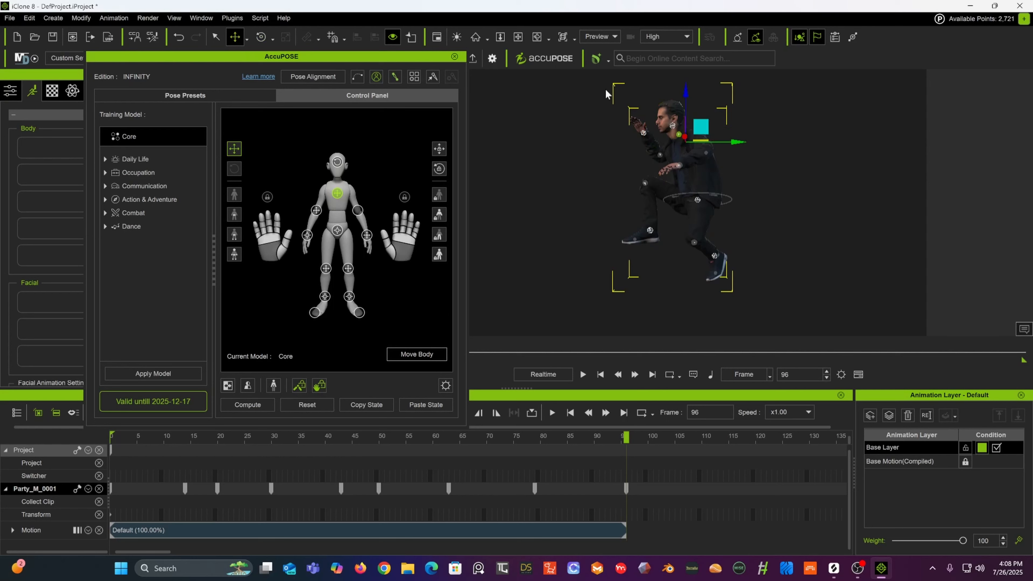
pyautogui.moveTo(703, 126); pyautogui.dragTo(720, 127)
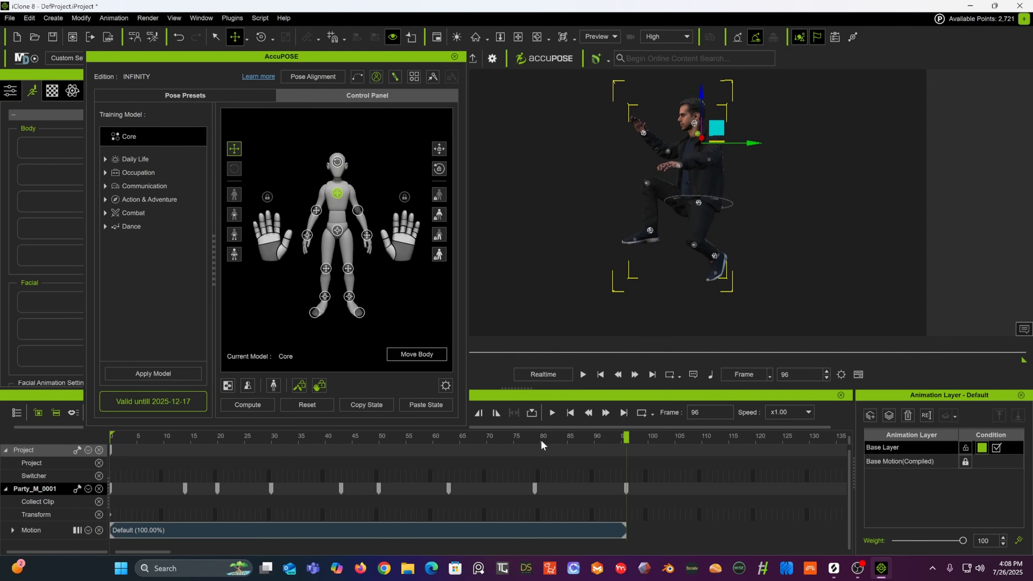
# Step: Enable Move Body and shift the whole character backward at frame 63
pyautogui.moveTo(541, 438); pyautogui.dragTo(626, 453)
pyautogui.scroll(-5, 682, 261)
pyautogui.keyDown('alt'); pyautogui.moveTo(682, 260); pyautogui.dragTo(690, 212, button='middle'); pyautogui.keyUp('alt')
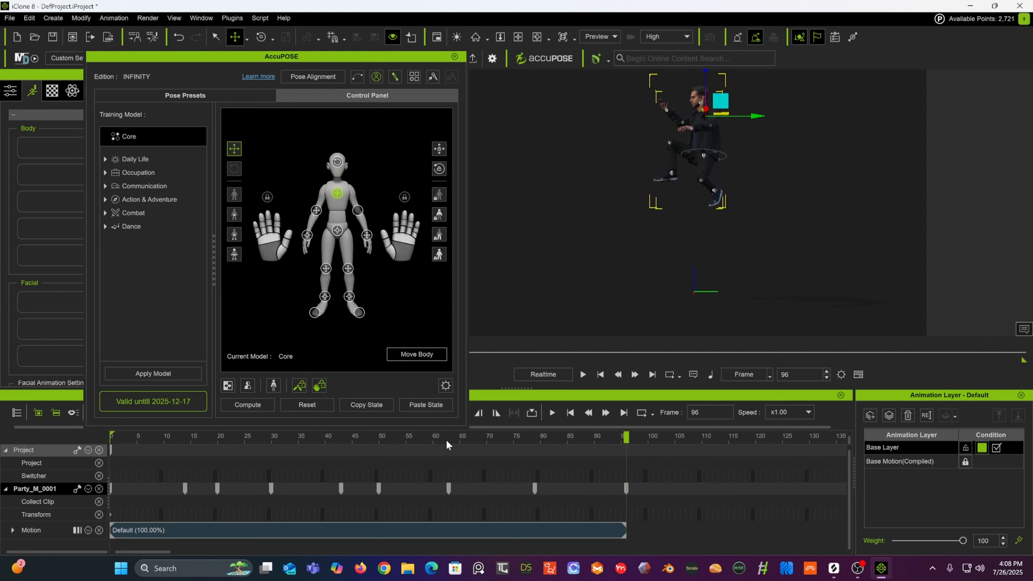
pyautogui.moveTo(446, 439)
pyautogui.mouseDown()
pyautogui.moveTo(360, 440)
pyautogui.moveTo(458, 441)
pyautogui.mouseUp()
pyautogui.moveTo(453, 444)
pyautogui.mouseDown()
pyautogui.moveTo(466, 444)
pyautogui.moveTo(449, 444)
pyautogui.mouseUp()
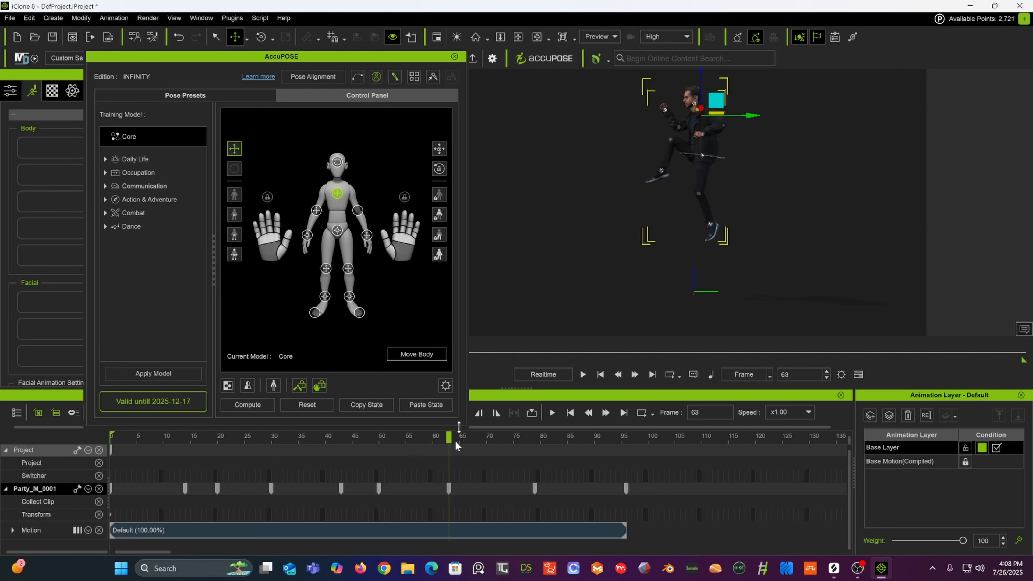
pyautogui.click(415, 353)
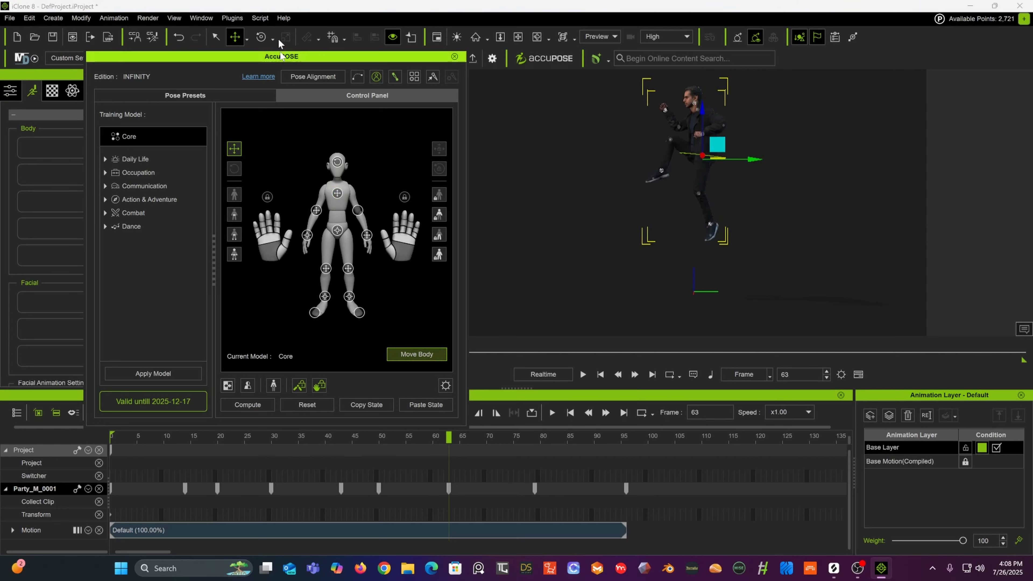
pyautogui.moveTo(760, 160); pyautogui.dragTo(714, 168)
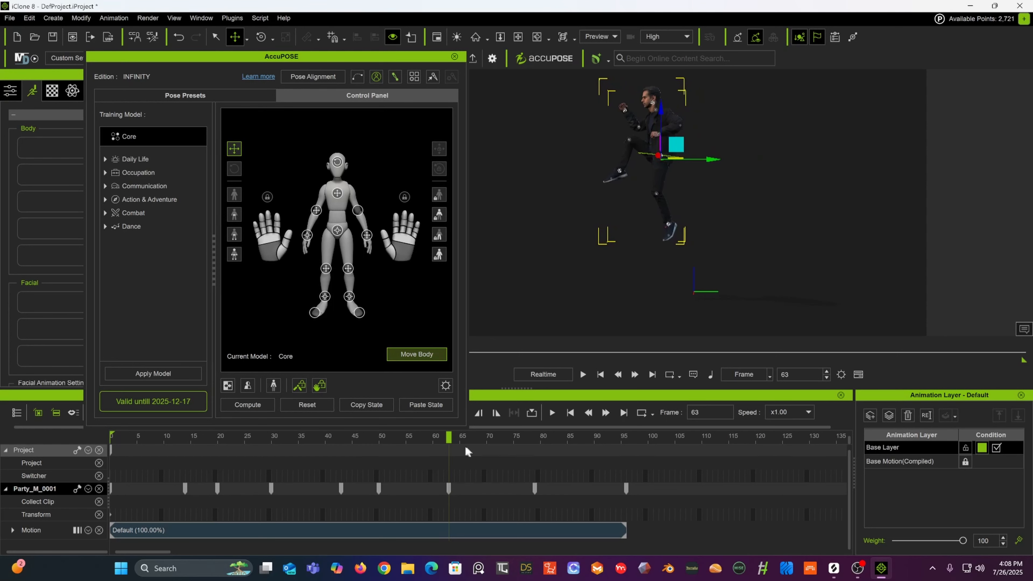
# Step: Shift the whole character backward at frame 79 and again at frame 96
pyautogui.moveTo(449, 438); pyautogui.dragTo(535, 443)
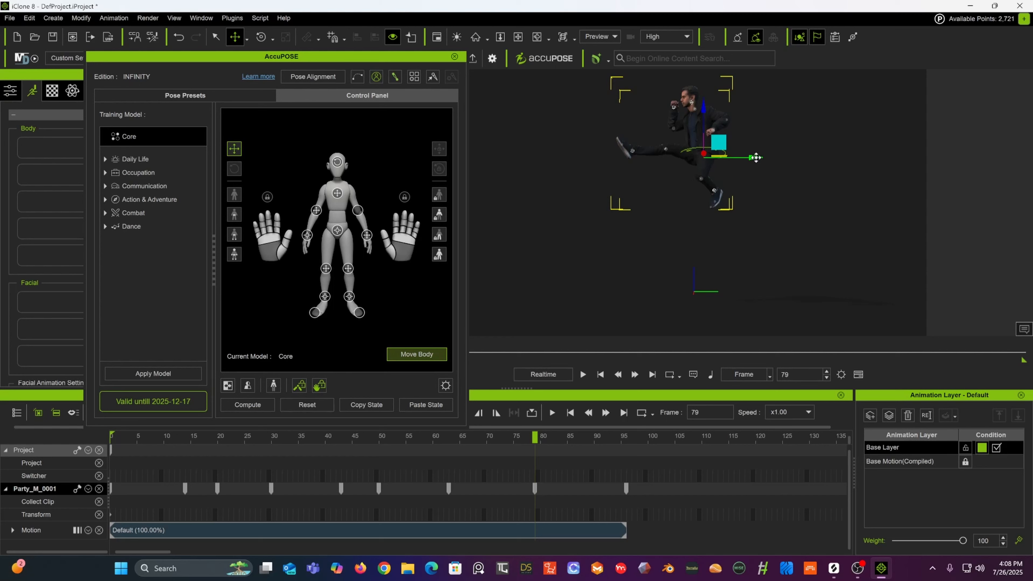
pyautogui.moveTo(755, 157); pyautogui.dragTo(668, 169)
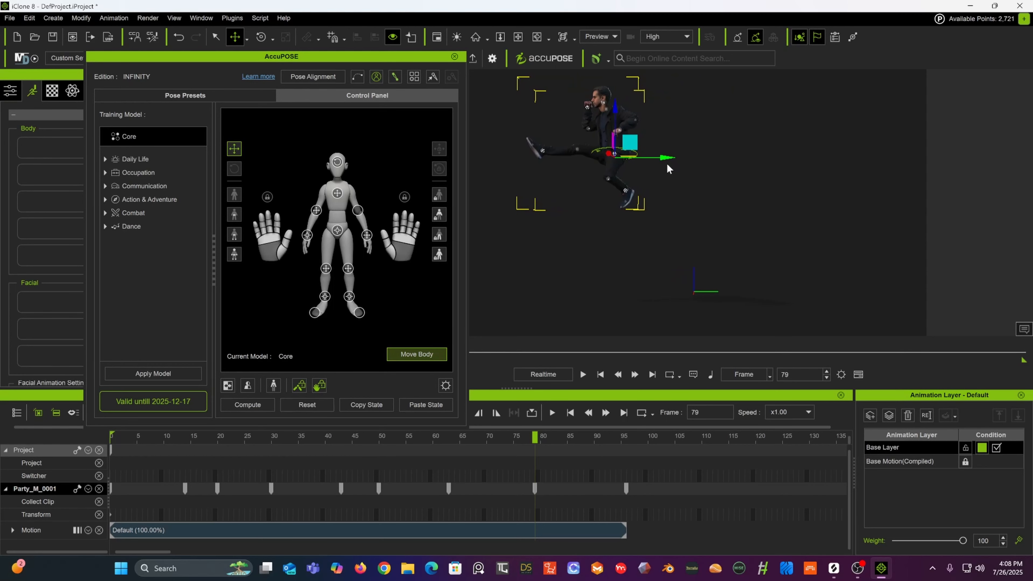
pyautogui.moveTo(534, 438); pyautogui.dragTo(630, 440)
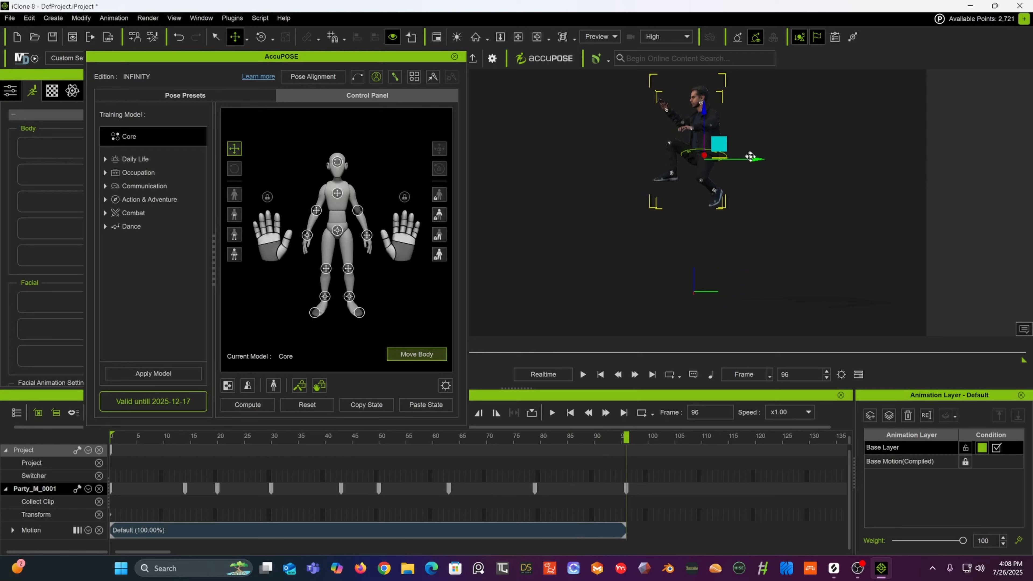
pyautogui.moveTo(750, 157); pyautogui.dragTo(600, 163)
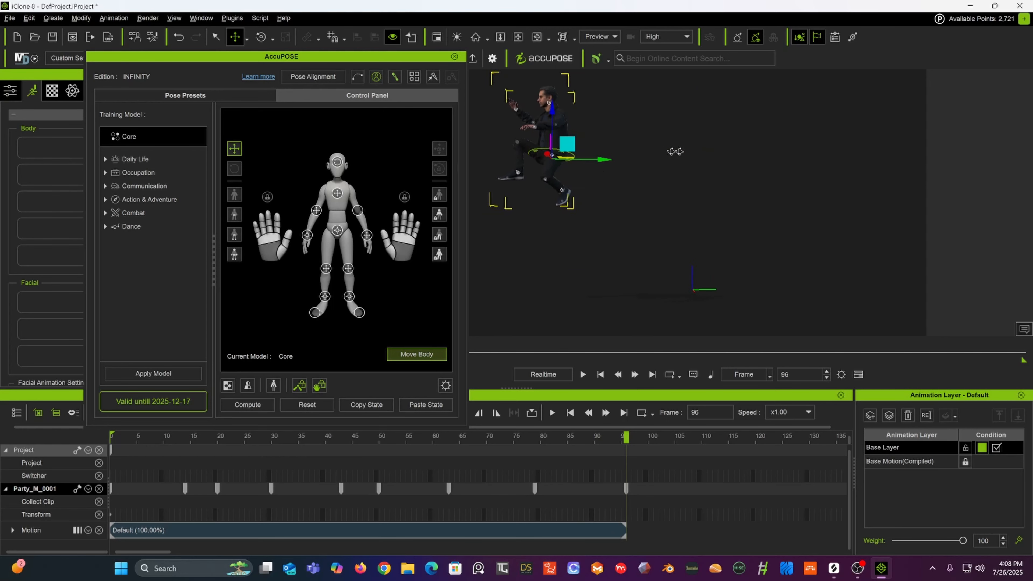
# Step: Go to frame 109 and shift the whole character backward to add a new pose key
pyautogui.moveTo(675, 151); pyautogui.dragTo(716, 164, button='right')
pyautogui.moveTo(716, 163); pyautogui.dragTo(781, 153, button='middle')
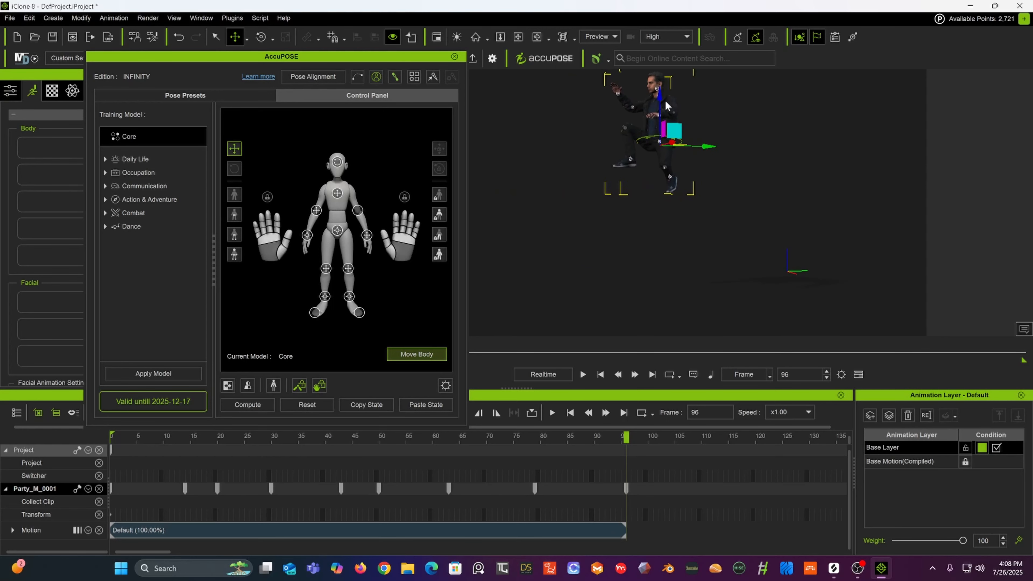
pyautogui.moveTo(657, 96); pyautogui.dragTo(643, 141)
pyautogui.moveTo(477, 435); pyautogui.dragTo(699, 445)
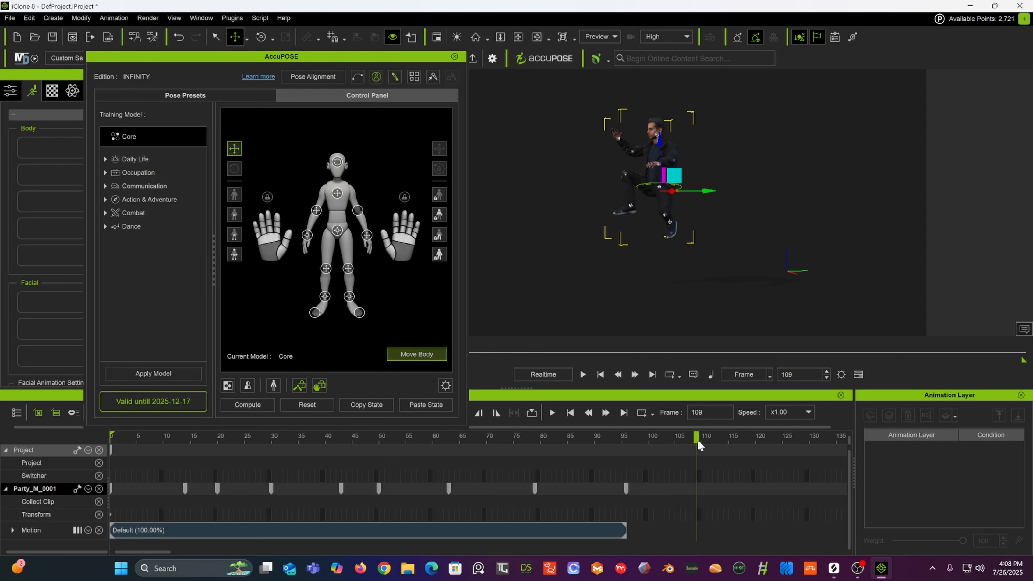
pyautogui.keyDown('alt'); pyautogui.moveTo(702, 265); pyautogui.dragTo(627, 283); pyautogui.keyUp('alt')
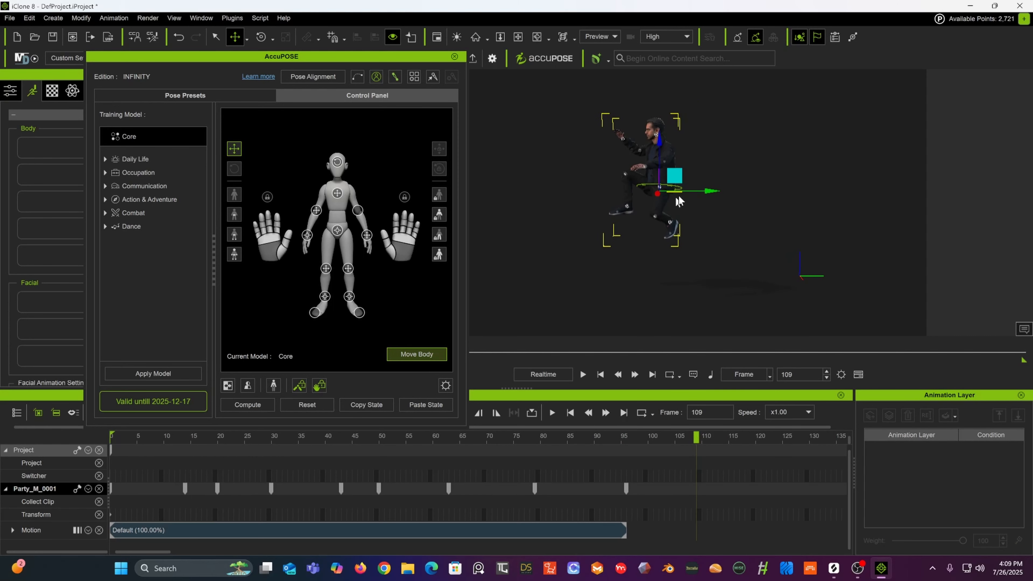
pyautogui.moveTo(708, 190); pyautogui.dragTo(632, 182)
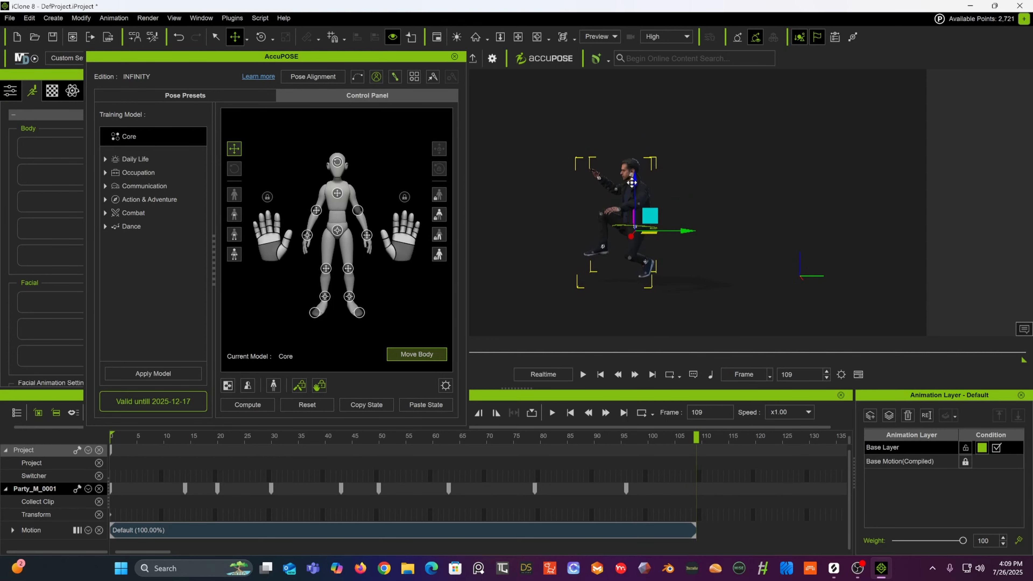
# Step: Select the chest effector and nudge it slightly at frame 109
pyautogui.click(599, 245)
pyautogui.moveTo(604, 196); pyautogui.dragTo(595, 228)
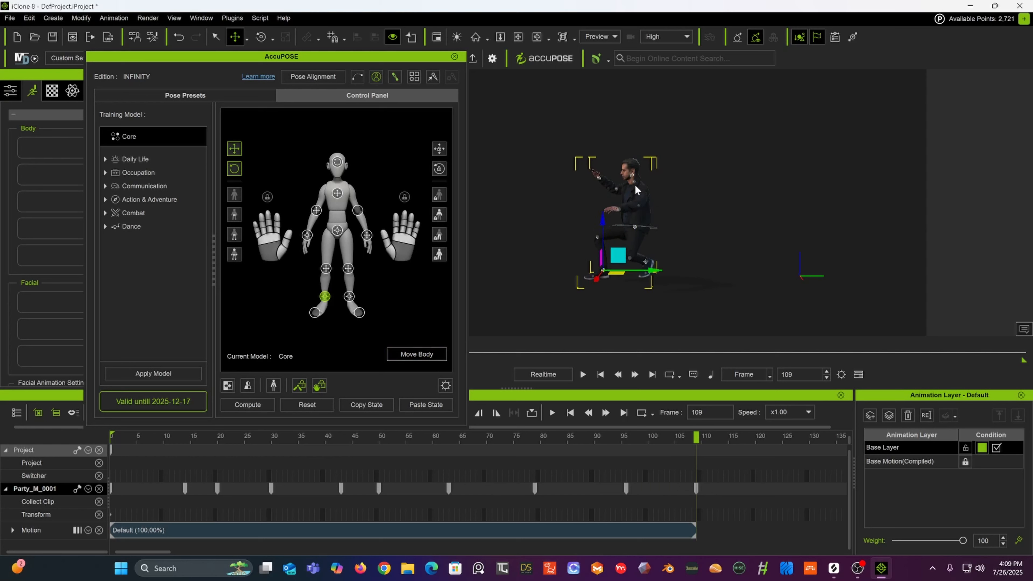
pyautogui.click(337, 193)
pyautogui.moveTo(685, 185); pyautogui.dragTo(679, 188)
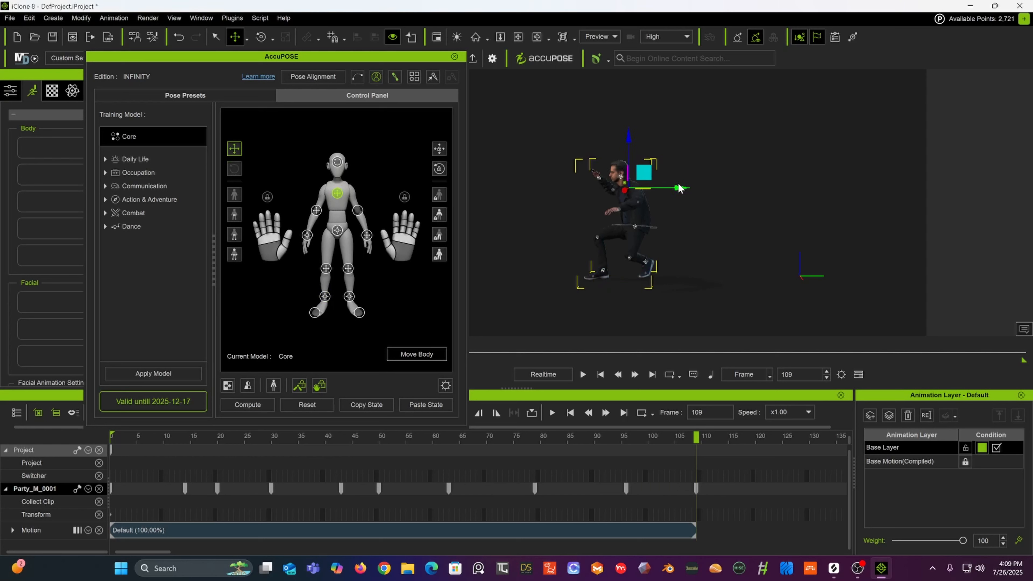
# Step: Select the left hand effector, lower it and rotate it at frame 109
pyautogui.click(598, 178)
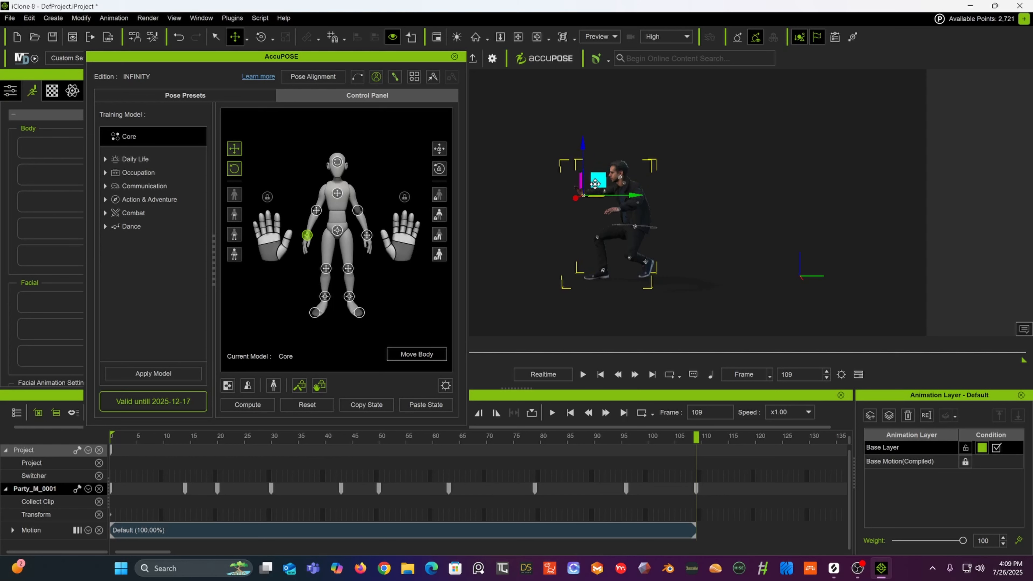
pyautogui.moveTo(595, 184); pyautogui.dragTo(595, 198)
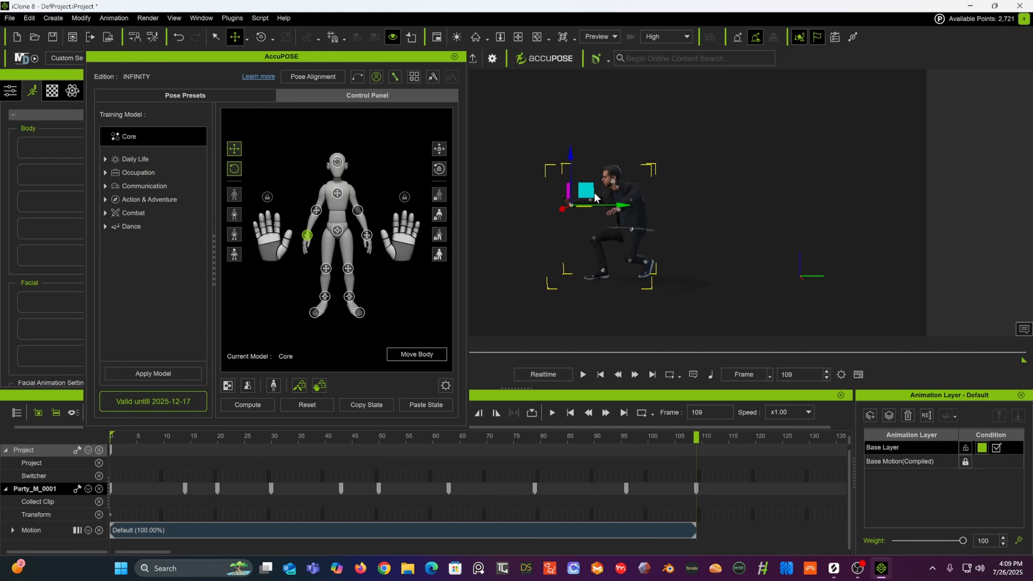
pyautogui.click(261, 38)
pyautogui.moveTo(531, 201); pyautogui.dragTo(532, 236)
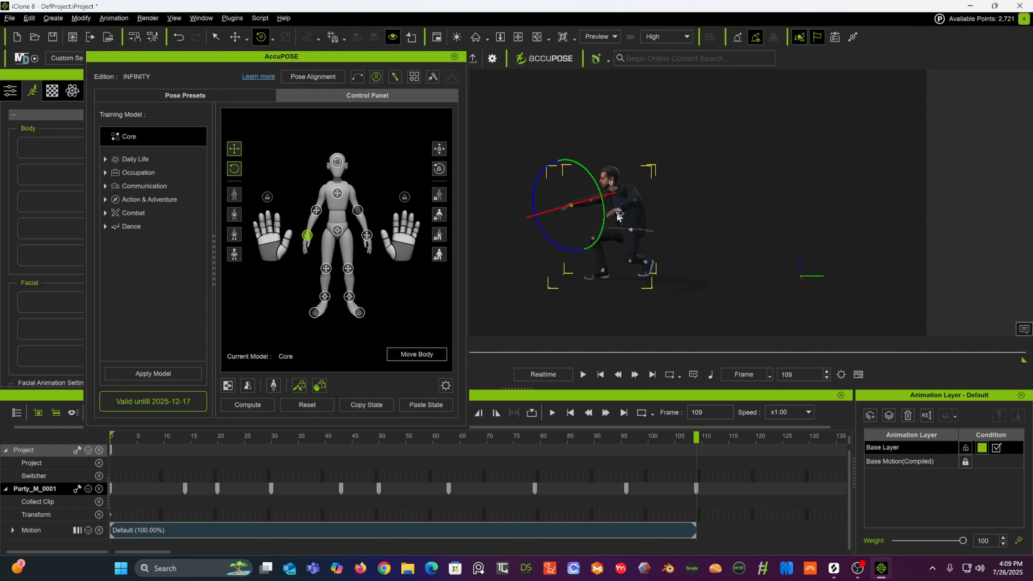
# Step: Select the hip effector and nudge it slightly with the Move tool at frame 109
pyautogui.moveTo(615, 211); pyautogui.dragTo(787, 196, button='right')
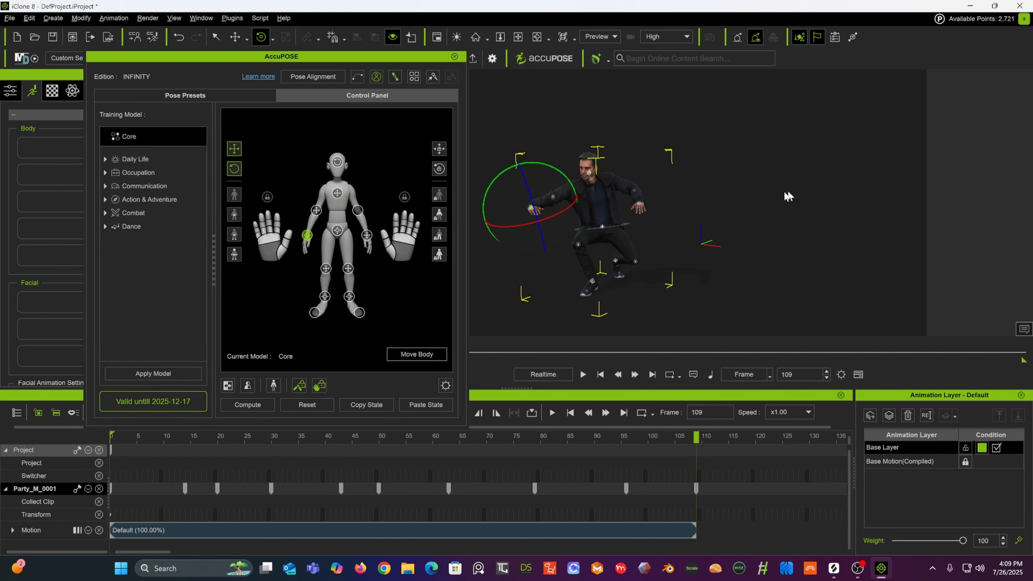
pyautogui.click(602, 227)
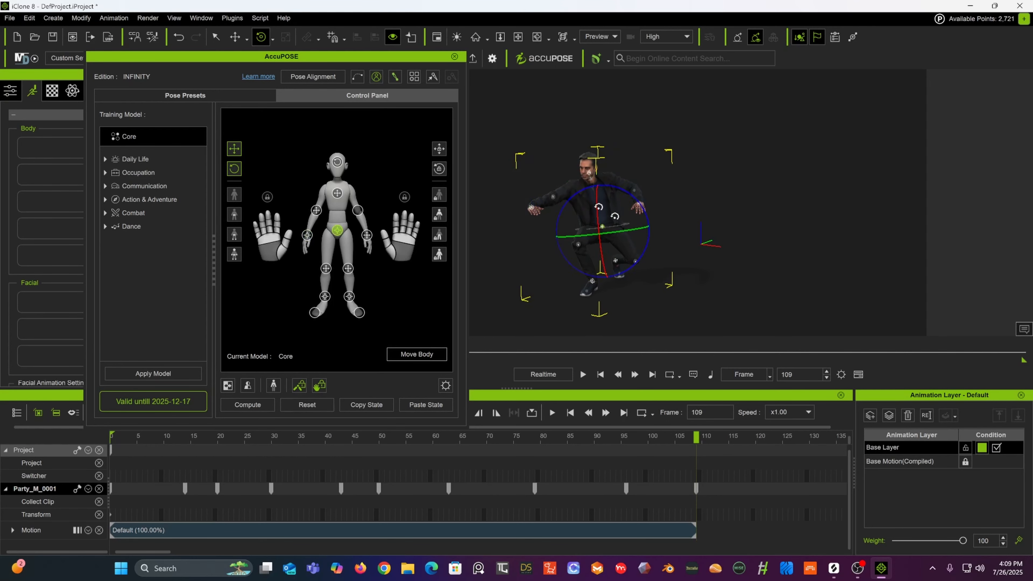
pyautogui.click(234, 38)
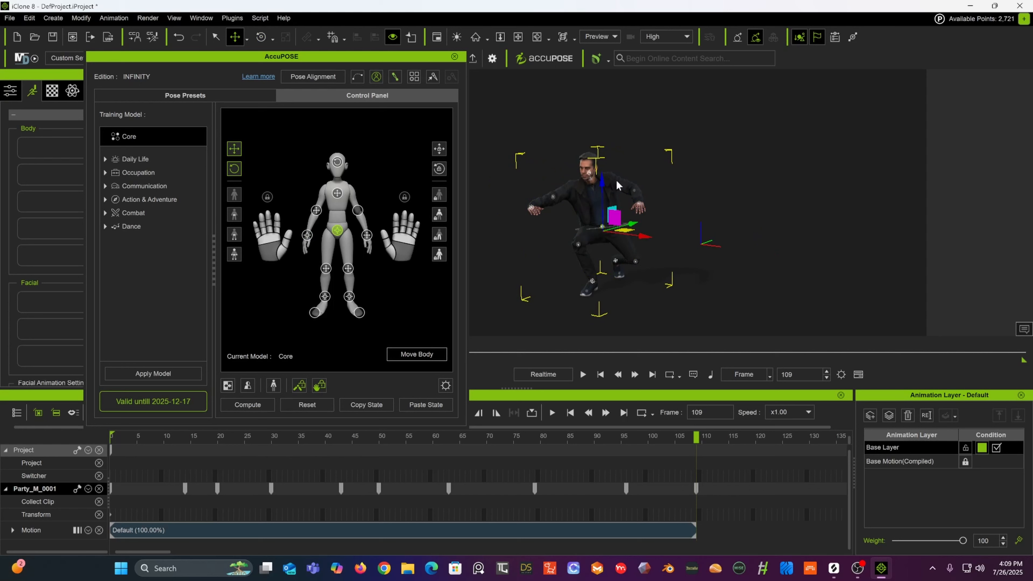
pyautogui.moveTo(625, 231); pyautogui.dragTo(628, 232)
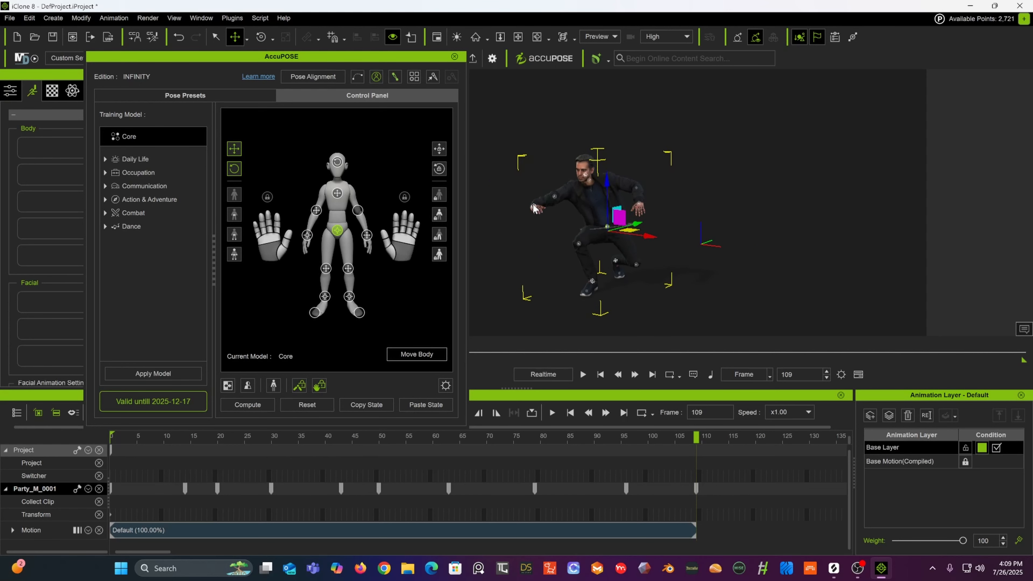
# Step: Select the left hand effector and move it in toward the chest at frame 109
pyautogui.click(534, 208)
pyautogui.moveTo(560, 205); pyautogui.dragTo(579, 206)
pyautogui.keyDown('alt'); pyautogui.moveTo(650, 175); pyautogui.dragTo(756, 161); pyautogui.keyUp('alt')
pyautogui.keyDown('alt'); pyautogui.moveTo(756, 161); pyautogui.dragTo(755, 100, button='middle'); pyautogui.keyUp('alt')
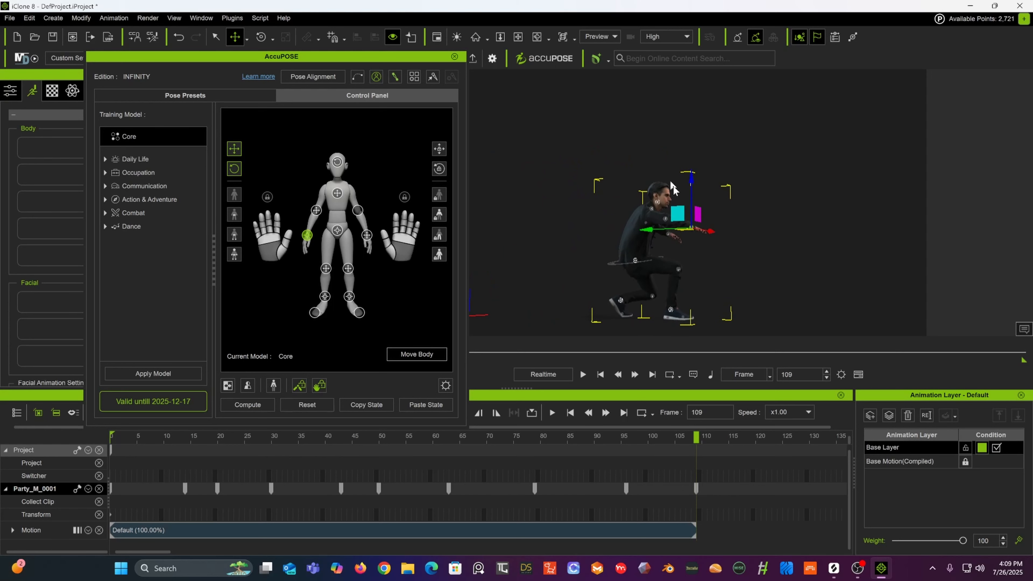
pyautogui.moveTo(677, 214); pyautogui.dragTo(663, 231)
# Step: Select the left elbow effector and nudge it slightly at frame 109
pyautogui.click(665, 226)
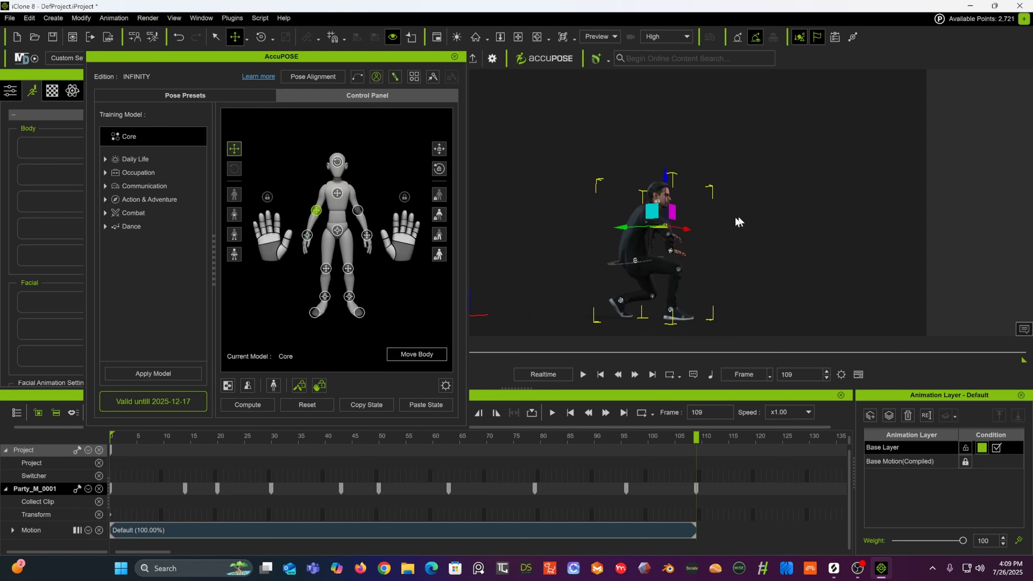
pyautogui.moveTo(671, 225); pyautogui.dragTo(674, 224)
pyautogui.keyDown('alt'); pyautogui.moveTo(791, 196); pyautogui.dragTo(826, 160, button='middle'); pyautogui.keyUp('alt')
pyautogui.keyDown('alt'); pyautogui.moveTo(826, 161); pyautogui.dragTo(511, 203); pyautogui.keyUp('alt')
pyautogui.keyDown('alt'); pyautogui.moveTo(606, 176); pyautogui.dragTo(546, 206, button='middle'); pyautogui.keyUp('alt')
pyautogui.keyDown('alt'); pyautogui.moveTo(701, 190); pyautogui.dragTo(562, 204); pyautogui.keyUp('alt')
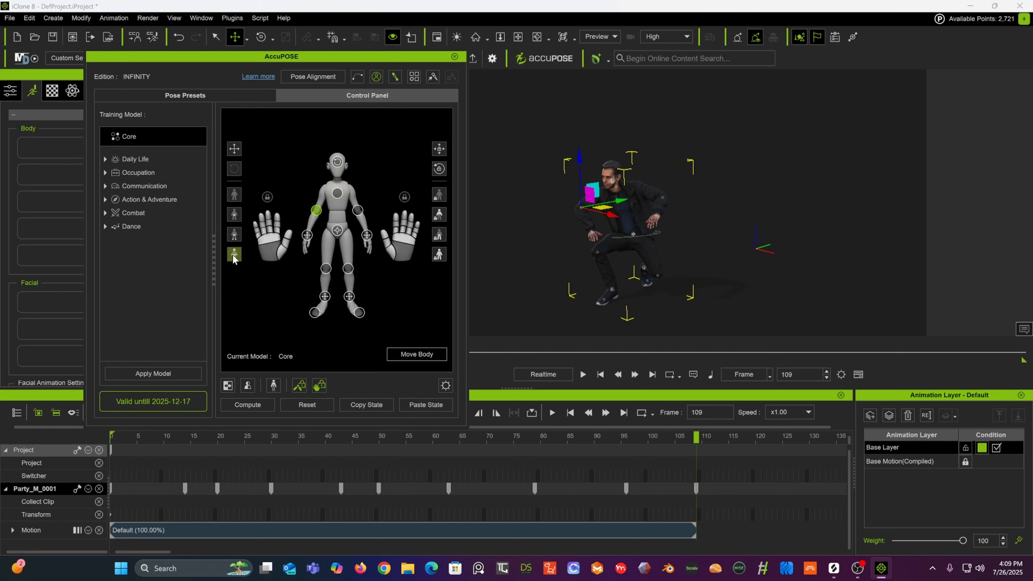
pyautogui.scroll(3, 597, 170)
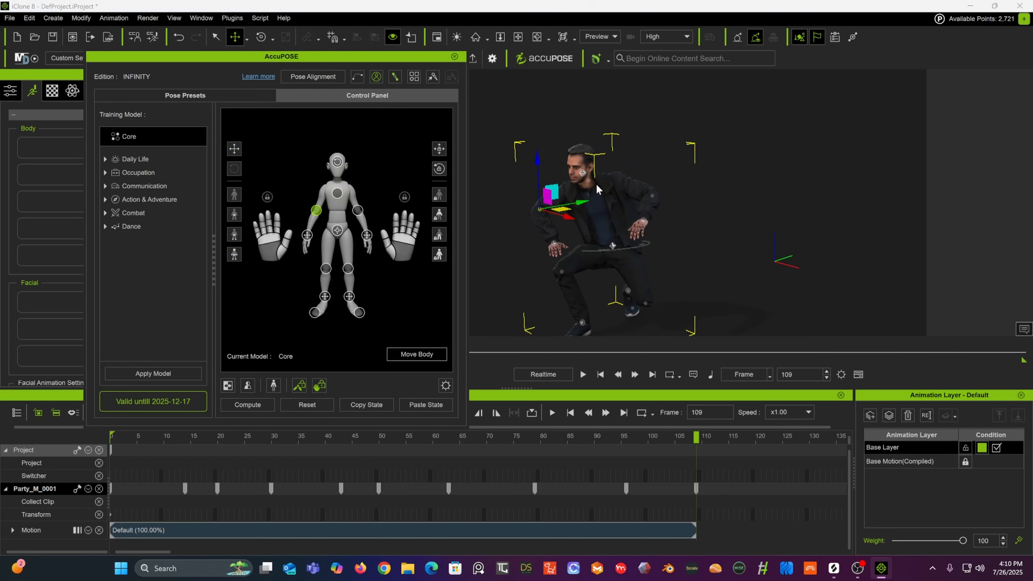
pyautogui.moveTo(596, 185); pyautogui.dragTo(659, 176, button='middle')
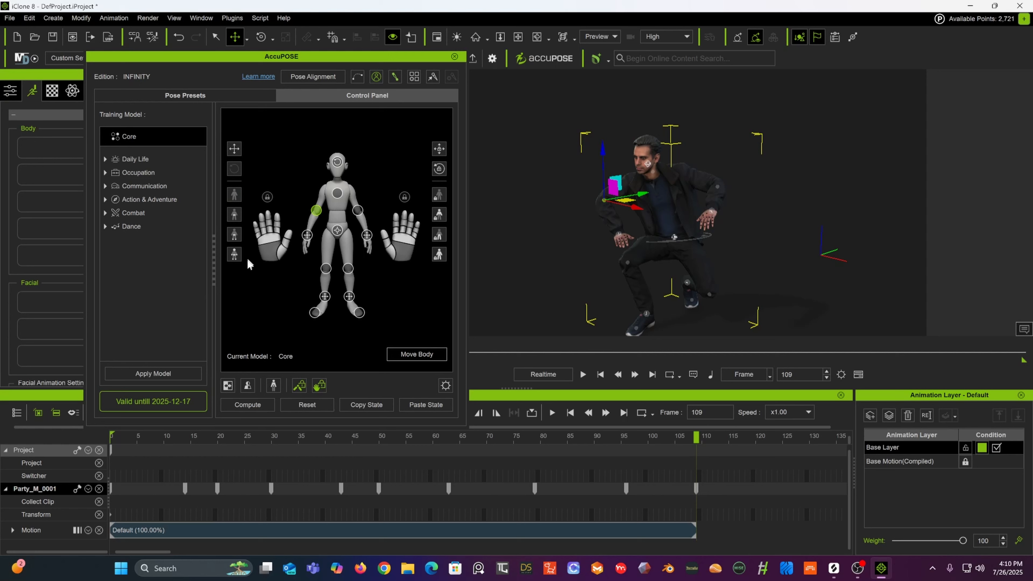
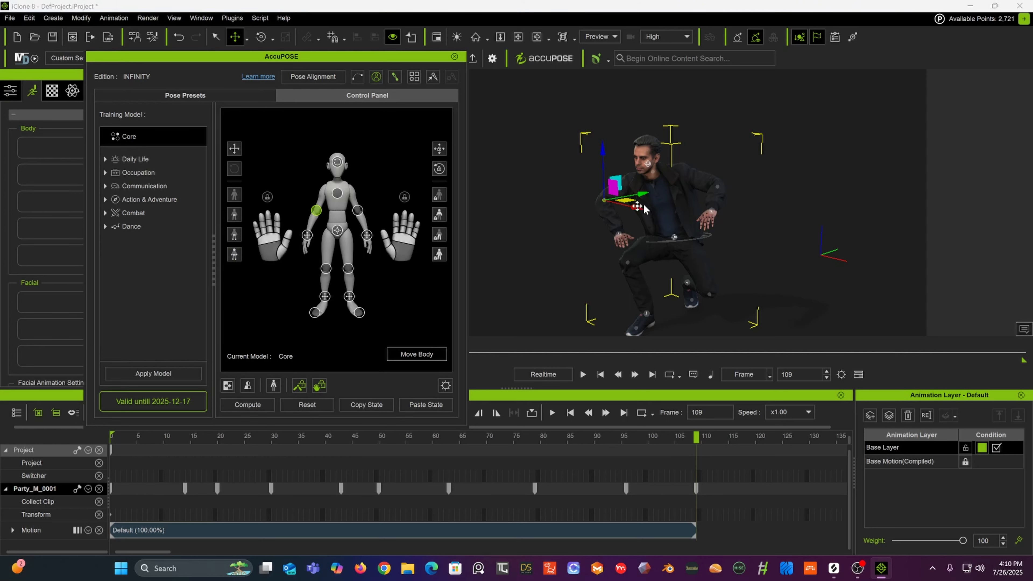
pyautogui.moveTo(633, 206); pyautogui.dragTo(662, 213)
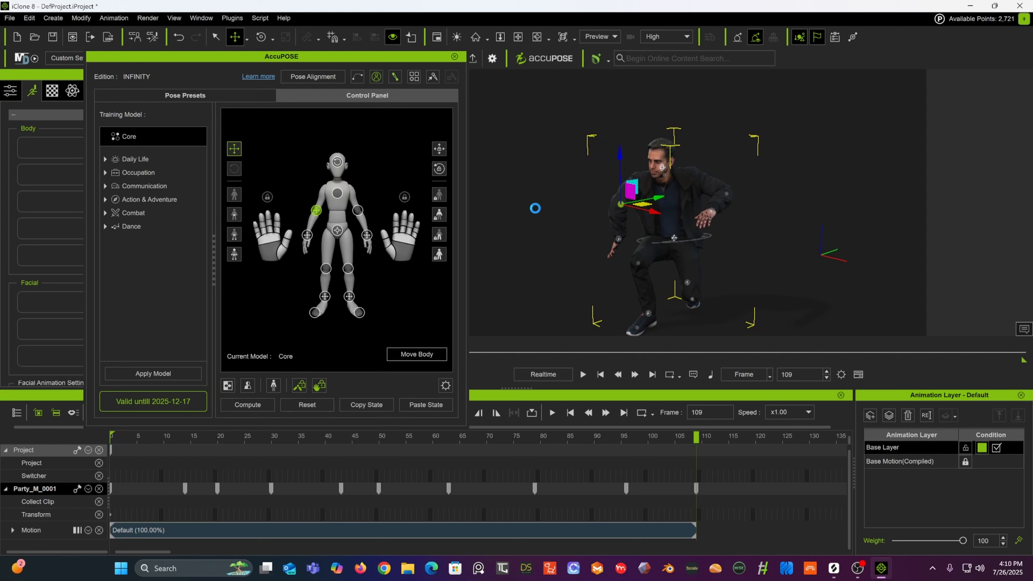
pyautogui.hotkey('ctrl', 'z')
pyautogui.click(238, 255)
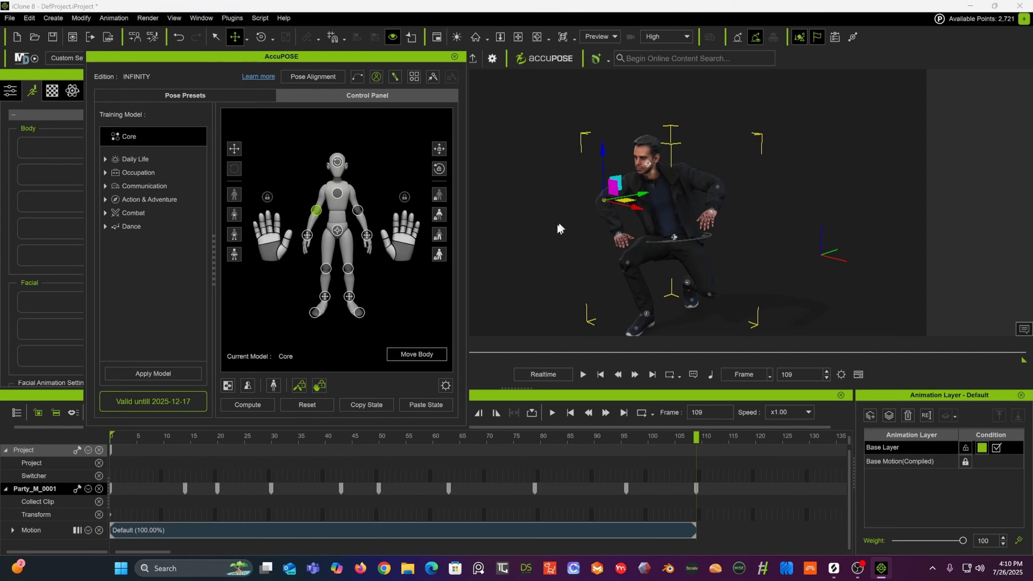
# Step: Select the hip effector and shift it slightly sideways at frame 109
pyautogui.click(621, 239)
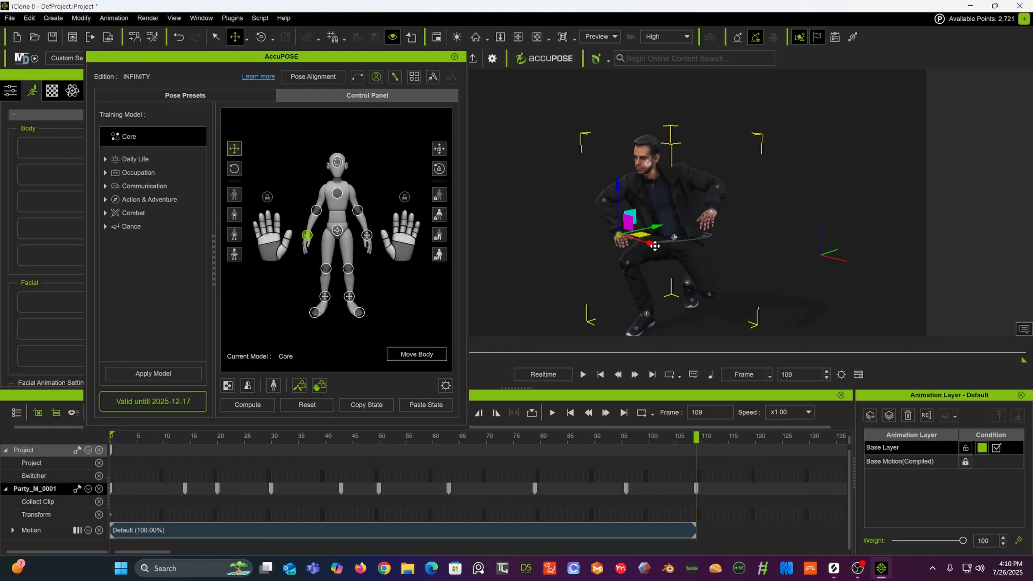
pyautogui.moveTo(655, 245); pyautogui.dragTo(765, 158)
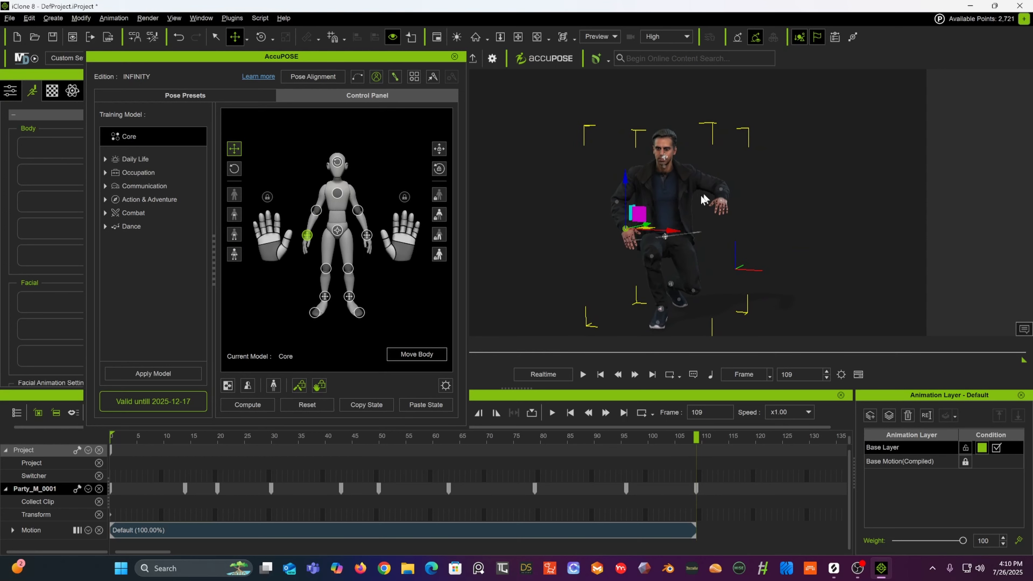
pyautogui.click(665, 237)
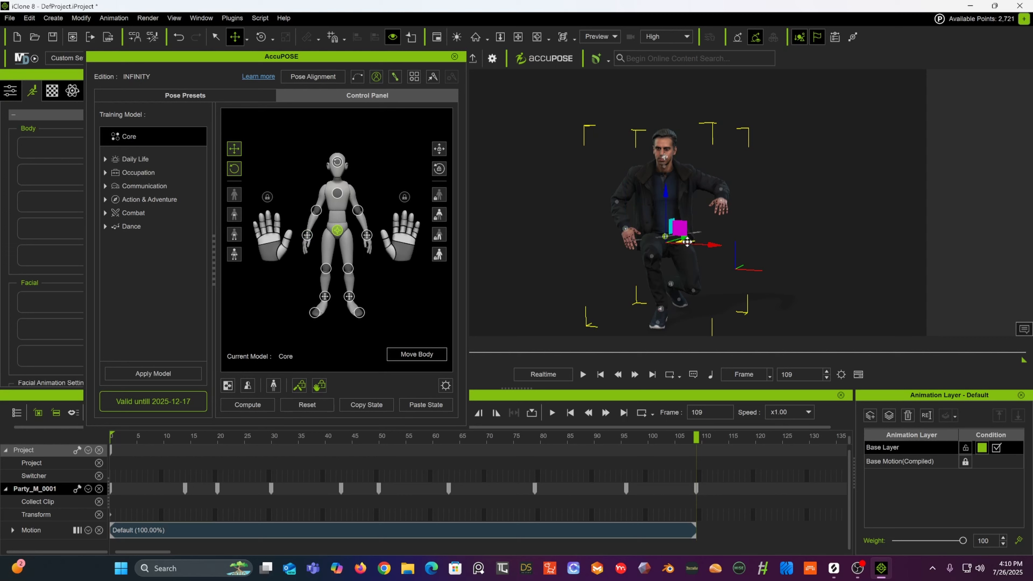
pyautogui.moveTo(687, 242); pyautogui.dragTo(700, 240)
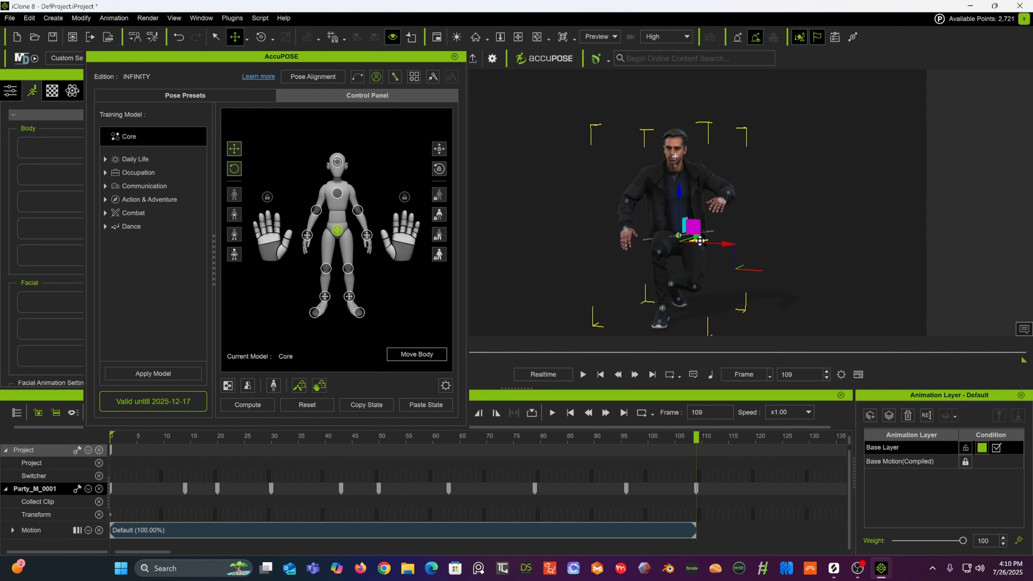
# Step: Review the motion around frames 99 to 109, then raise the hip effector at frame 109 so the character stands upright
pyautogui.click(670, 283)
pyautogui.moveTo(692, 282)
pyautogui.mouseDown()
pyautogui.moveTo(725, 281)
pyautogui.moveTo(535, 270)
pyautogui.moveTo(687, 266)
pyautogui.mouseUp()
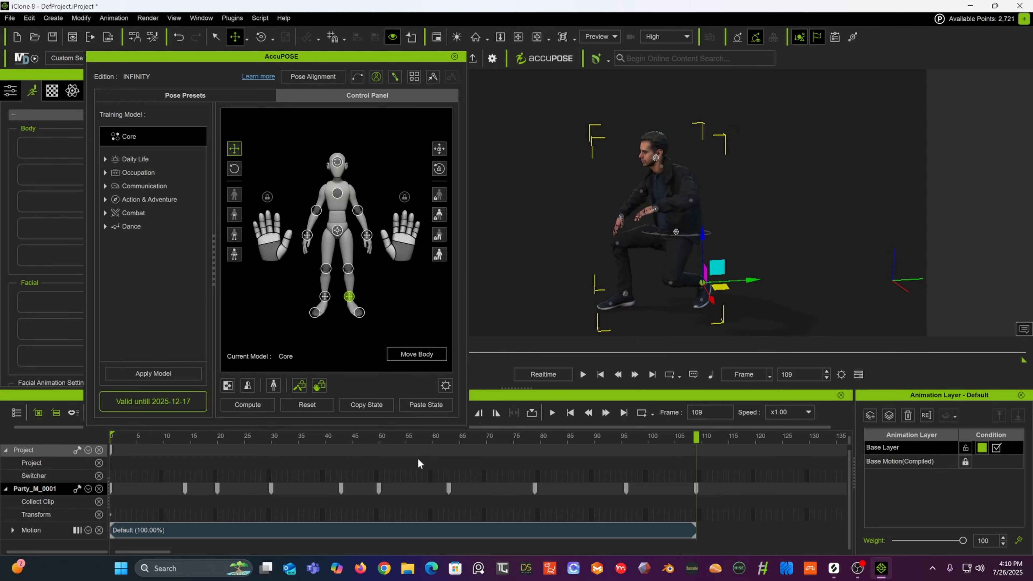
pyautogui.moveTo(414, 440); pyautogui.dragTo(642, 413)
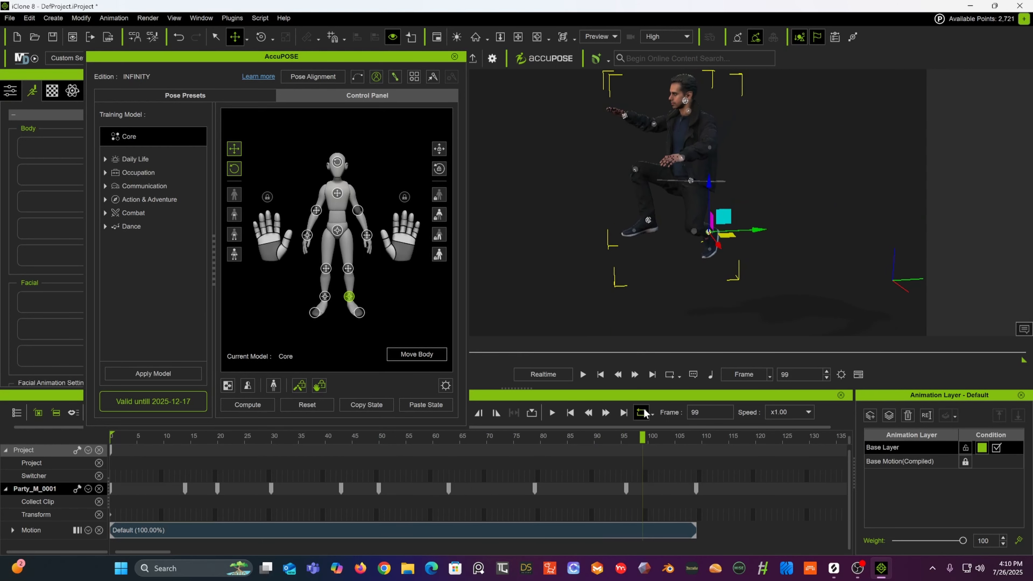
pyautogui.moveTo(546, 436); pyautogui.dragTo(696, 442)
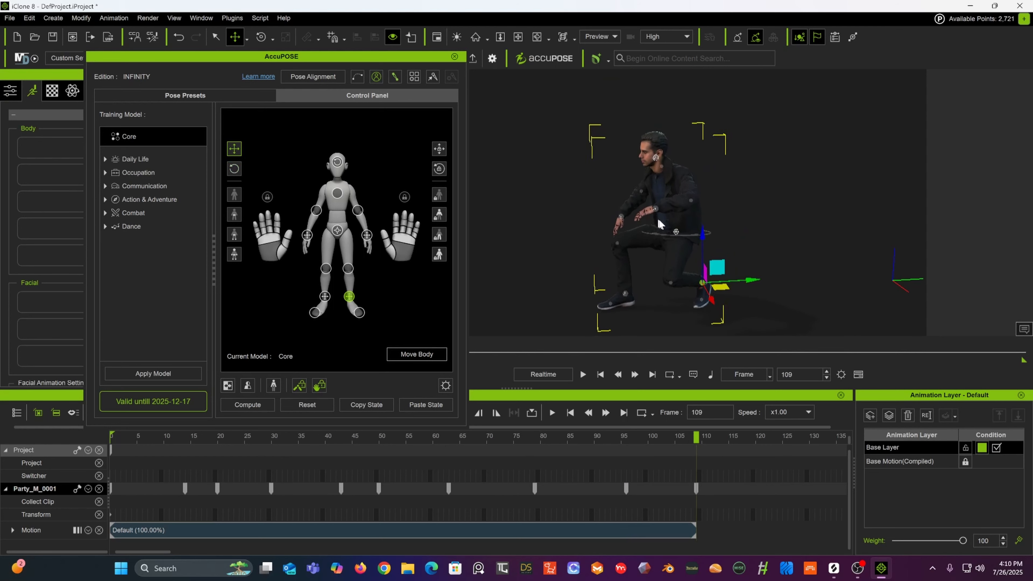
pyautogui.click(677, 234)
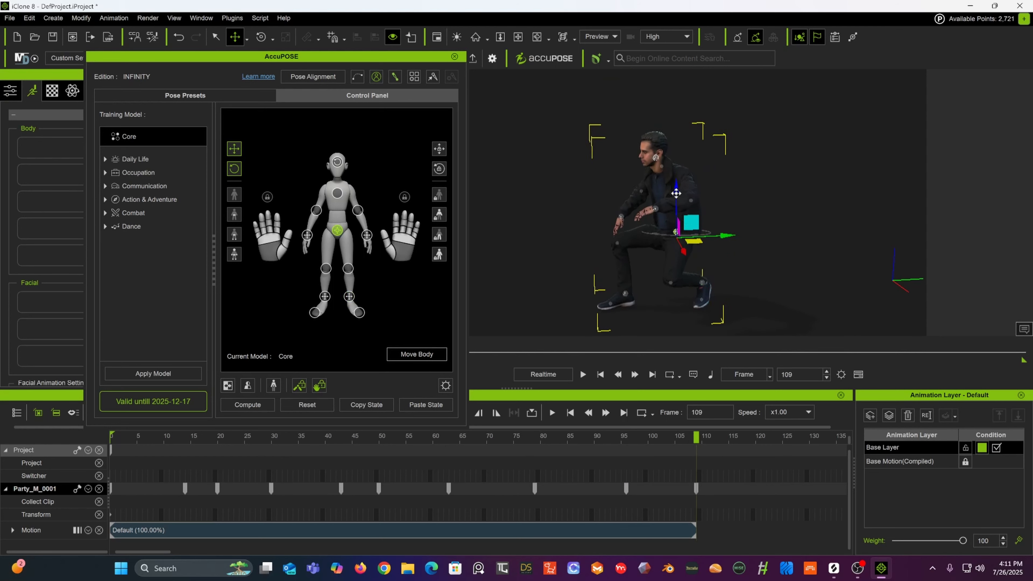
pyautogui.moveTo(676, 193); pyautogui.dragTo(679, 152)
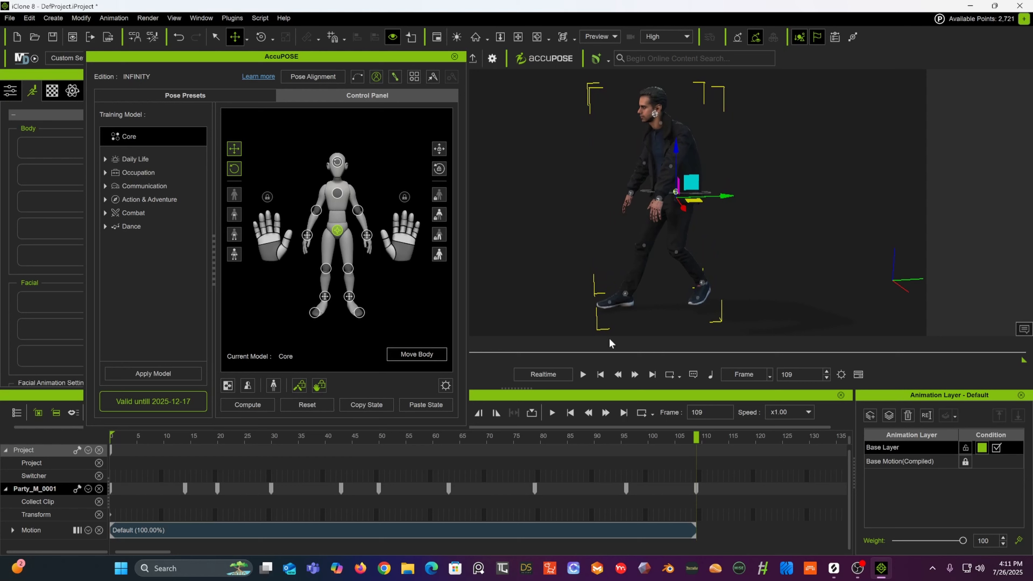
# Step: At frame 96, select the right foot effector, lower it, and rotate it with the Rotate tool
pyautogui.moveTo(545, 437); pyautogui.dragTo(629, 449)
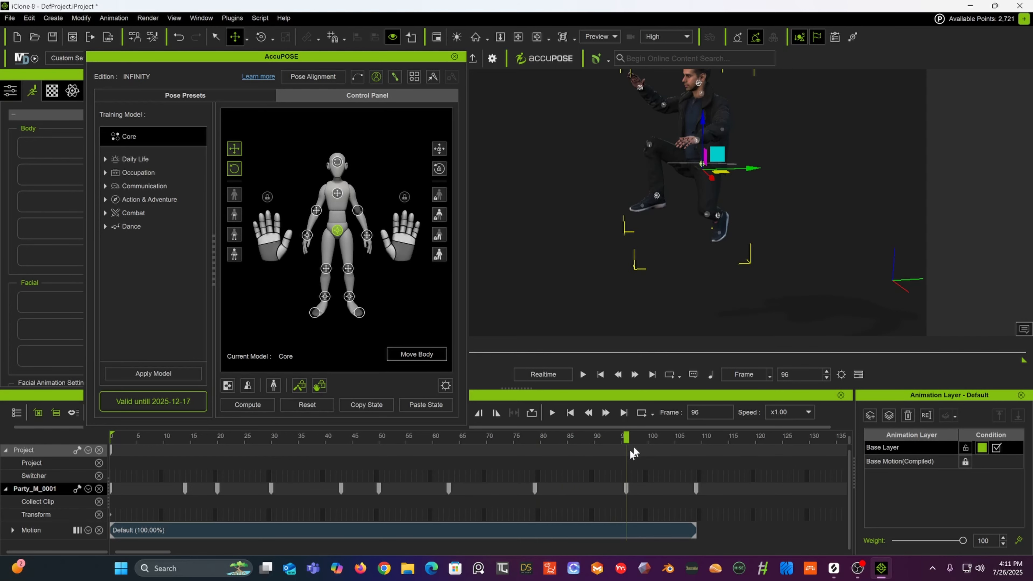
pyautogui.click(718, 218)
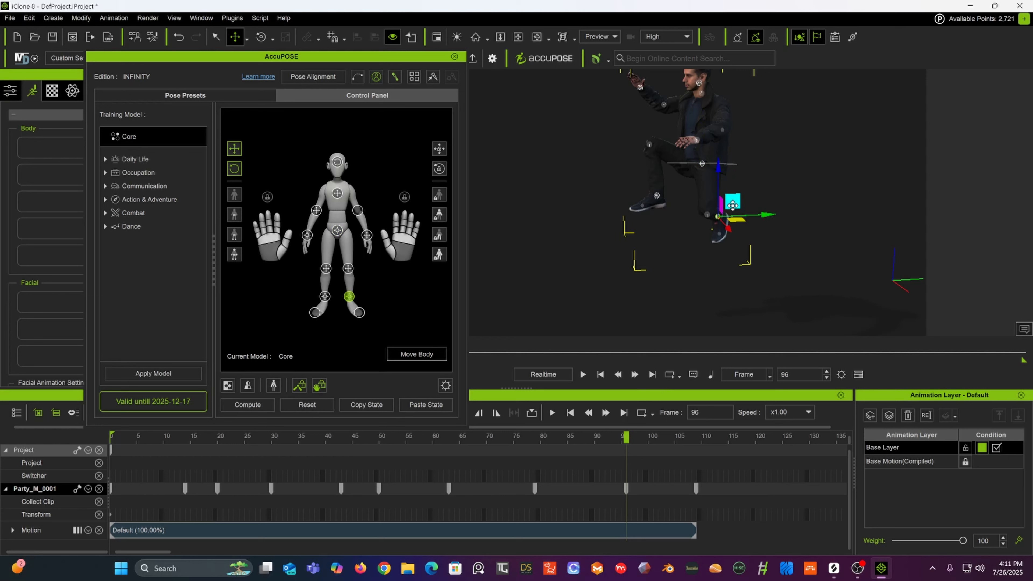
pyautogui.moveTo(733, 205); pyautogui.dragTo(724, 228)
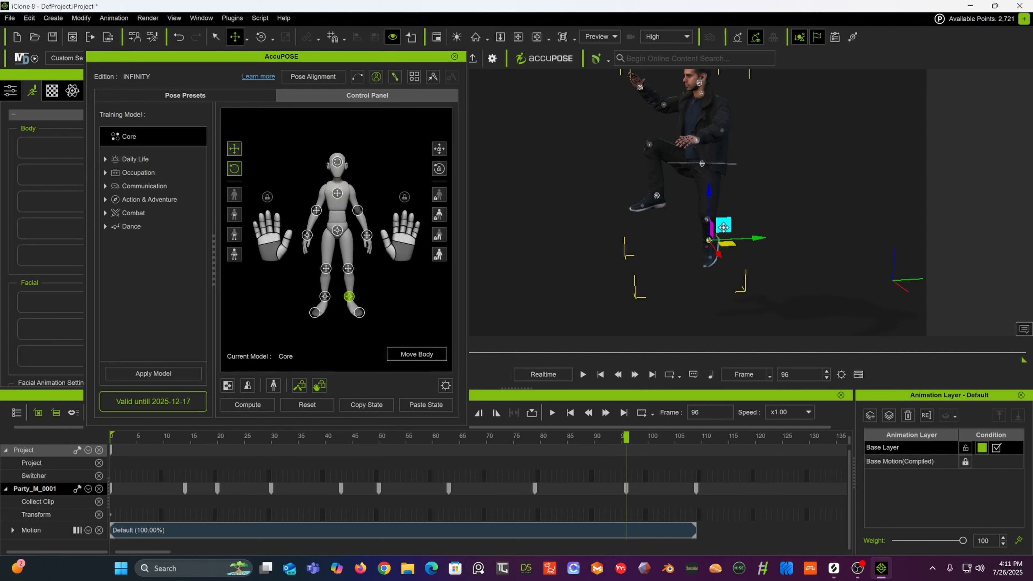
pyautogui.keyDown('alt'); pyautogui.moveTo(793, 203); pyautogui.dragTo(844, 200); pyautogui.keyUp('alt')
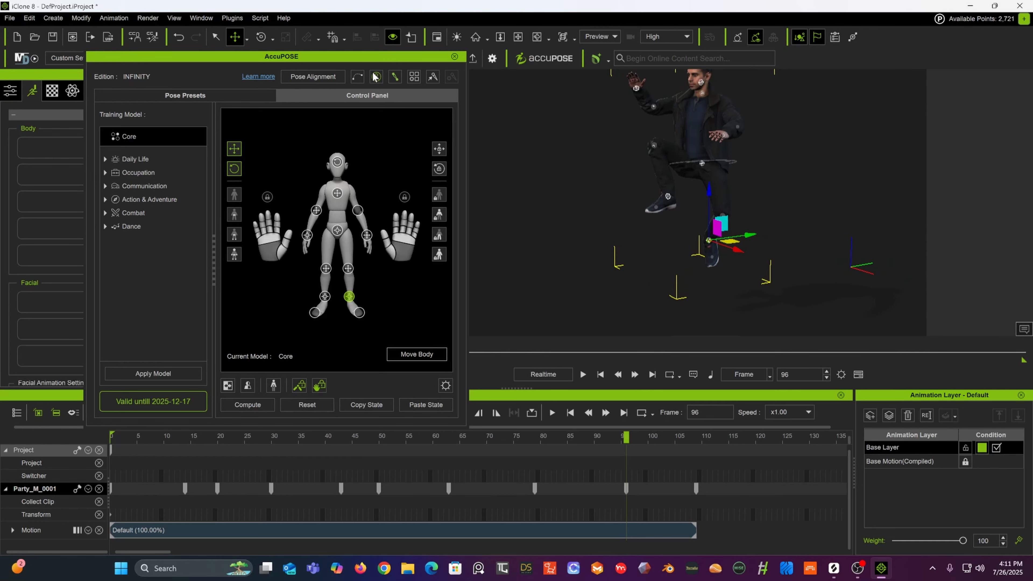
pyautogui.click(261, 36)
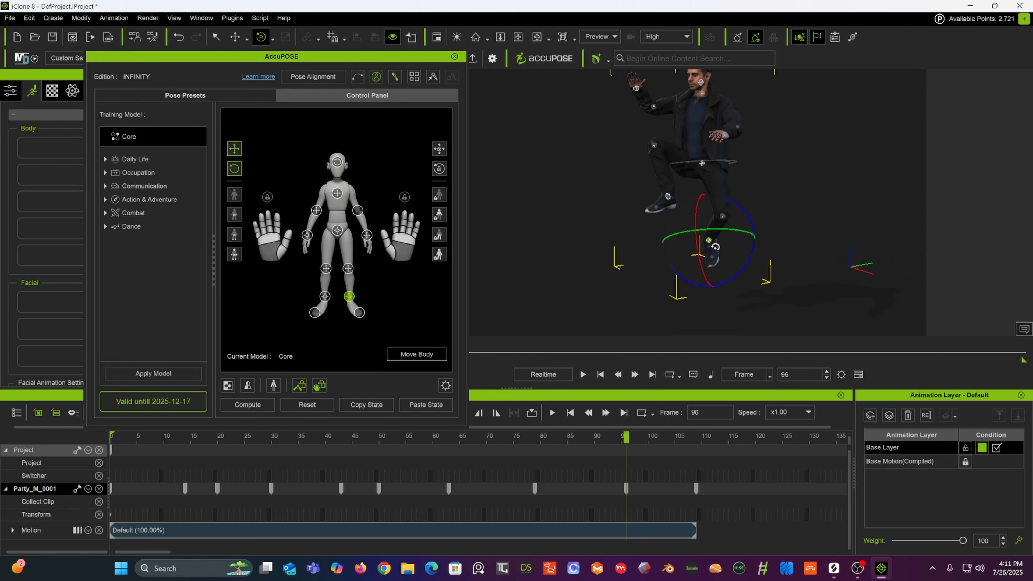
pyautogui.moveTo(722, 246); pyautogui.dragTo(706, 222)
# Step: Rotate the right foot effector at frame 93, adjust it again at frame 96, and return to frame 109
pyautogui.moveTo(617, 439)
pyautogui.mouseDown()
pyautogui.moveTo(556, 438)
pyautogui.moveTo(615, 443)
pyautogui.mouseUp()
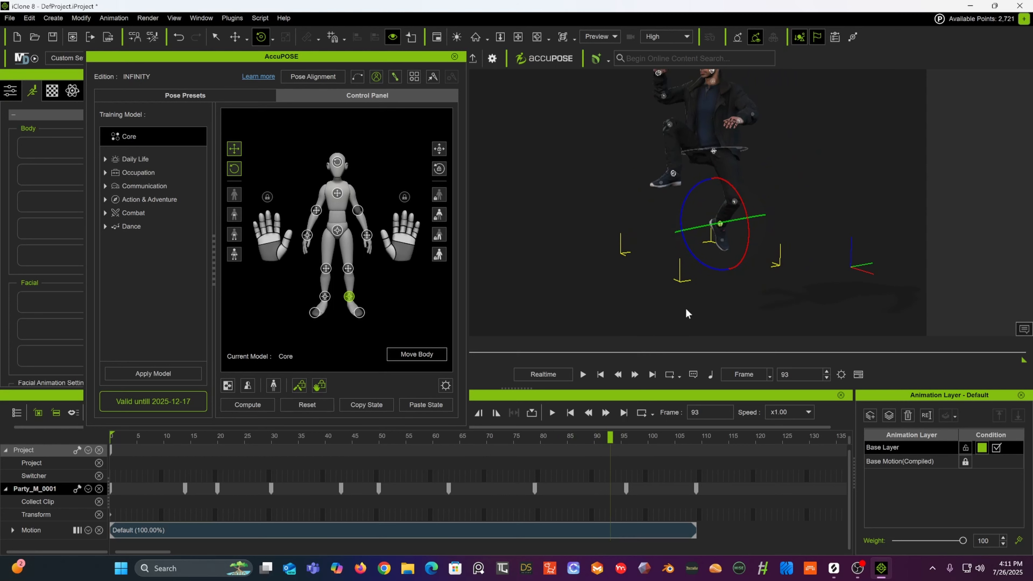
pyautogui.moveTo(696, 257); pyautogui.dragTo(693, 241)
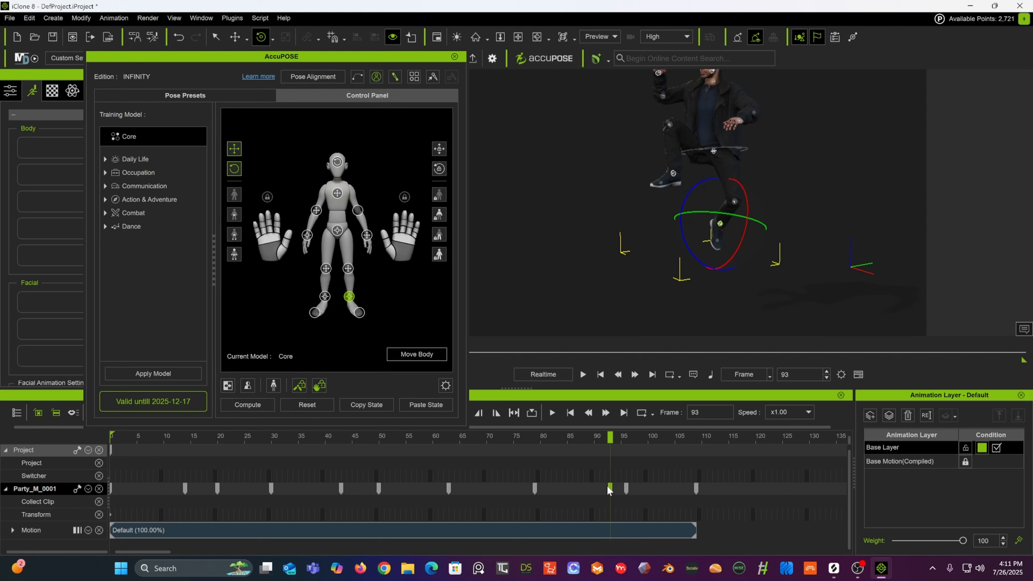
pyautogui.moveTo(625, 437); pyautogui.dragTo(629, 438)
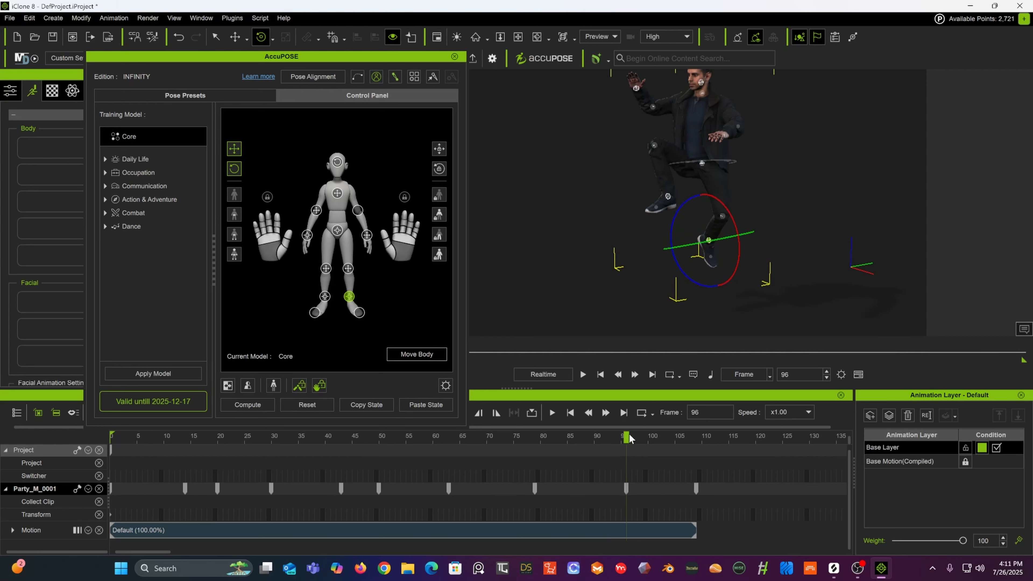
pyautogui.moveTo(682, 275); pyautogui.dragTo(681, 250)
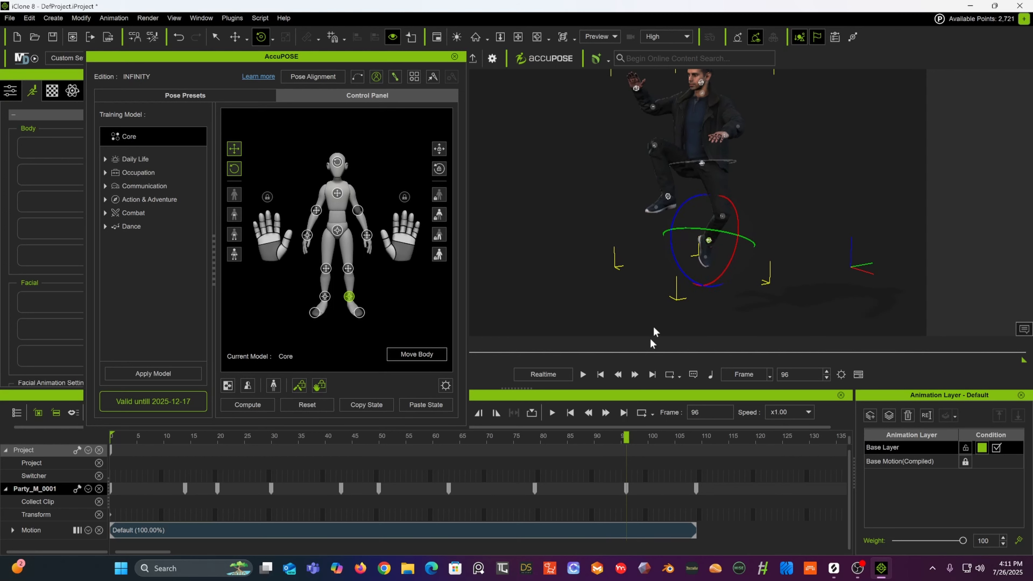
pyautogui.moveTo(627, 435); pyautogui.dragTo(684, 439)
pyautogui.moveTo(698, 445); pyautogui.dragTo(696, 475)
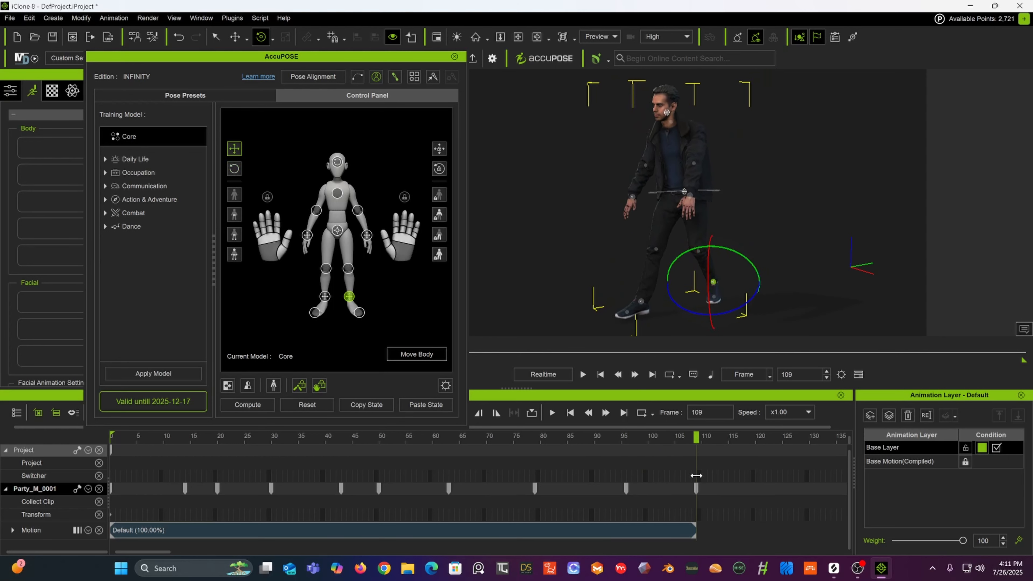
# Step: Select the left foot effector and move it forward with the Move tool at frame 109
pyautogui.click(642, 301)
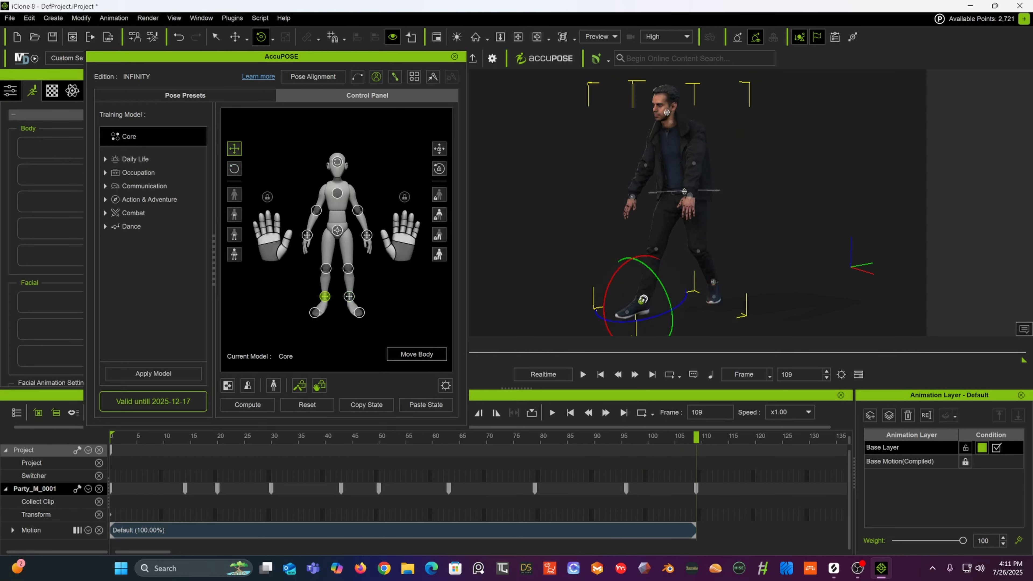
pyautogui.click(235, 37)
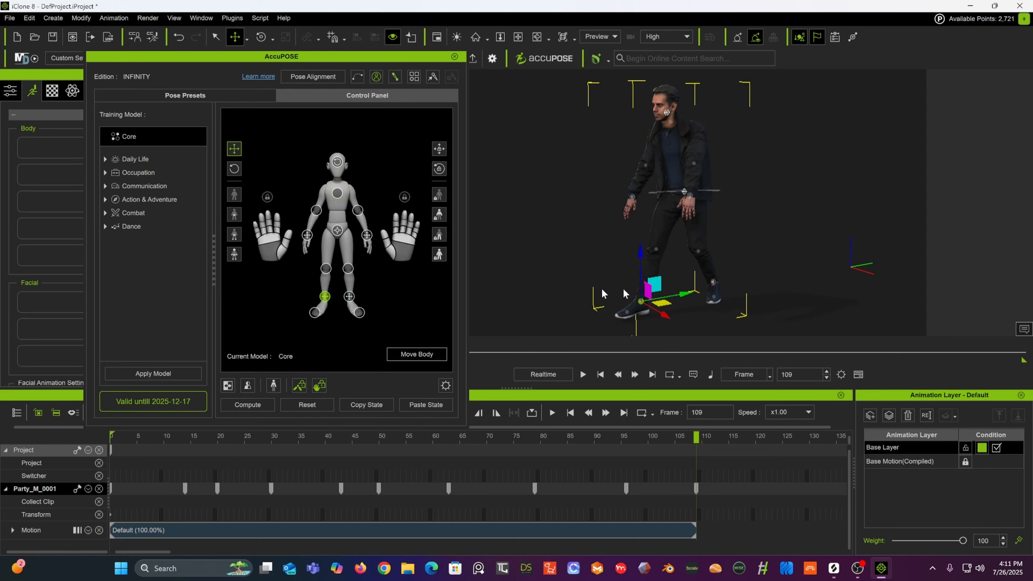
pyautogui.moveTo(682, 293); pyautogui.dragTo(730, 284)
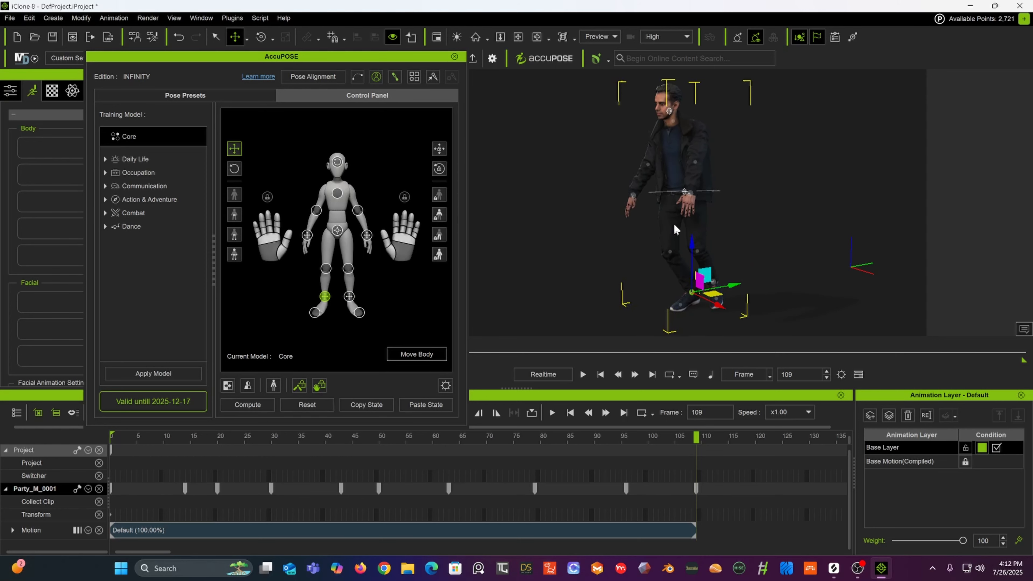
pyautogui.moveTo(708, 206); pyautogui.dragTo(630, 203, button='right')
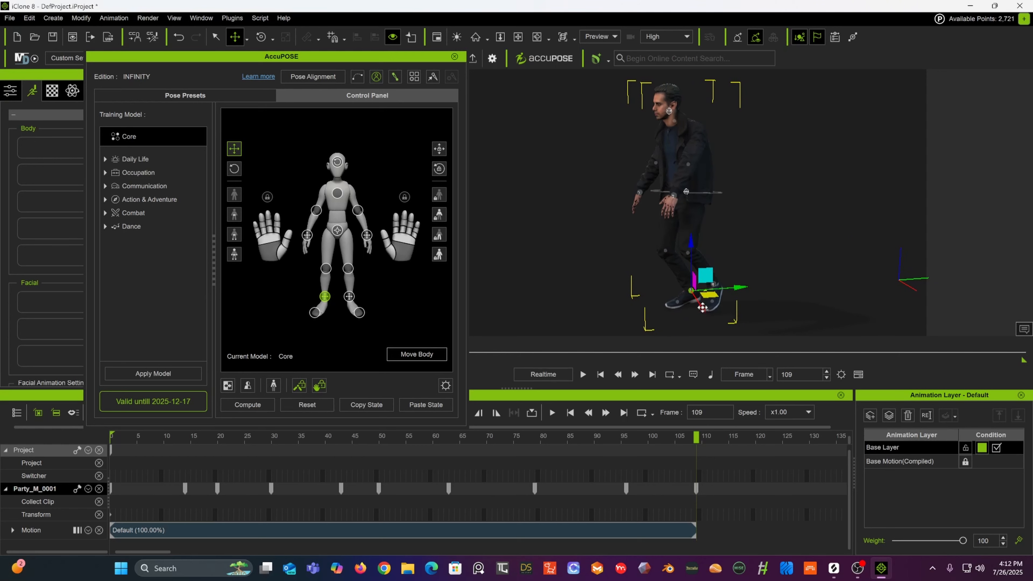
pyautogui.moveTo(699, 309); pyautogui.dragTo(756, 277, button='right')
pyautogui.moveTo(580, 439); pyautogui.dragTo(697, 444)
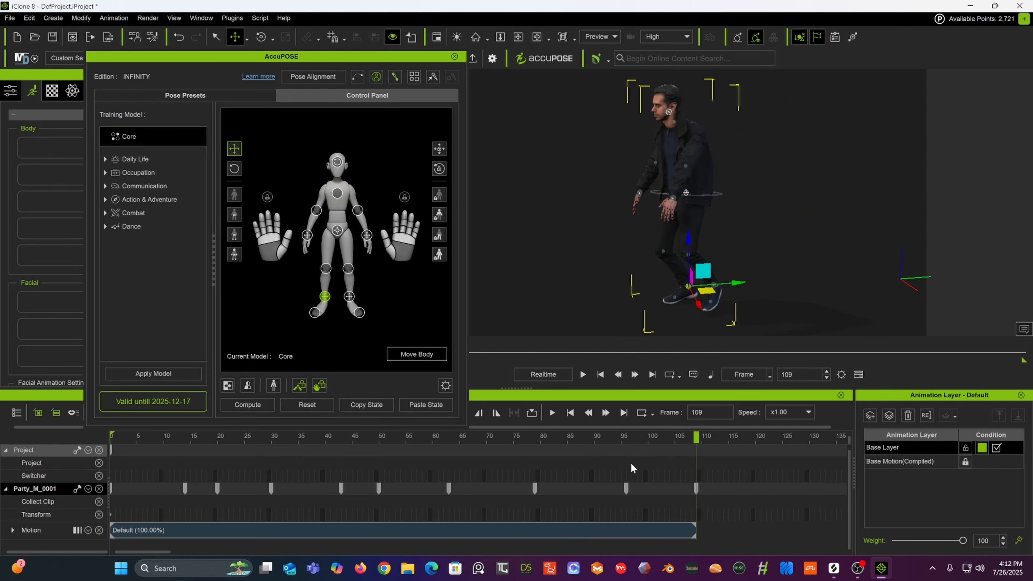
# Step: Enlarge the timeline, expand the character's Motion track, and delete the selected key near frame 90
pyautogui.click(626, 488)
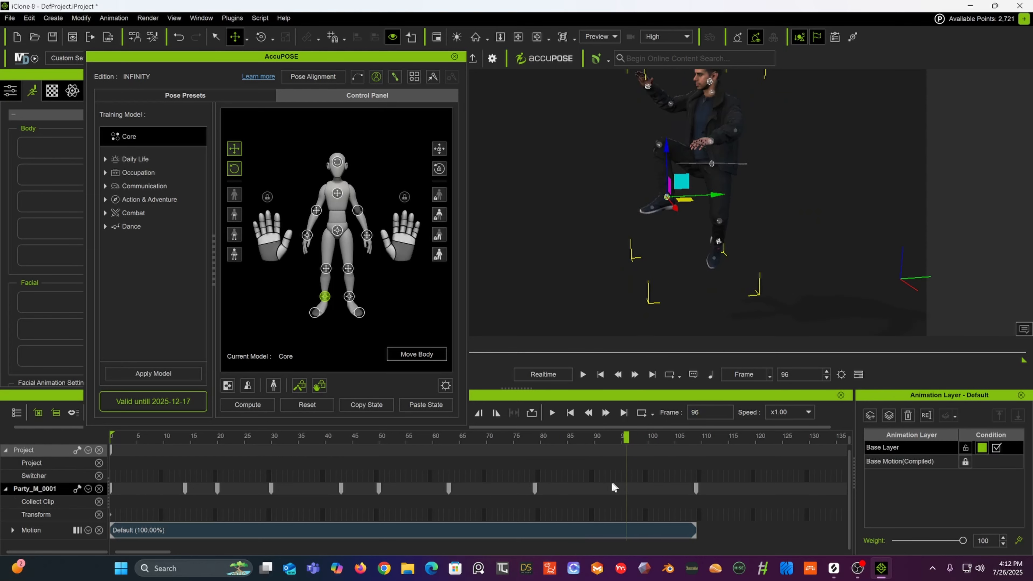
pyautogui.moveTo(522, 439); pyautogui.dragTo(697, 464)
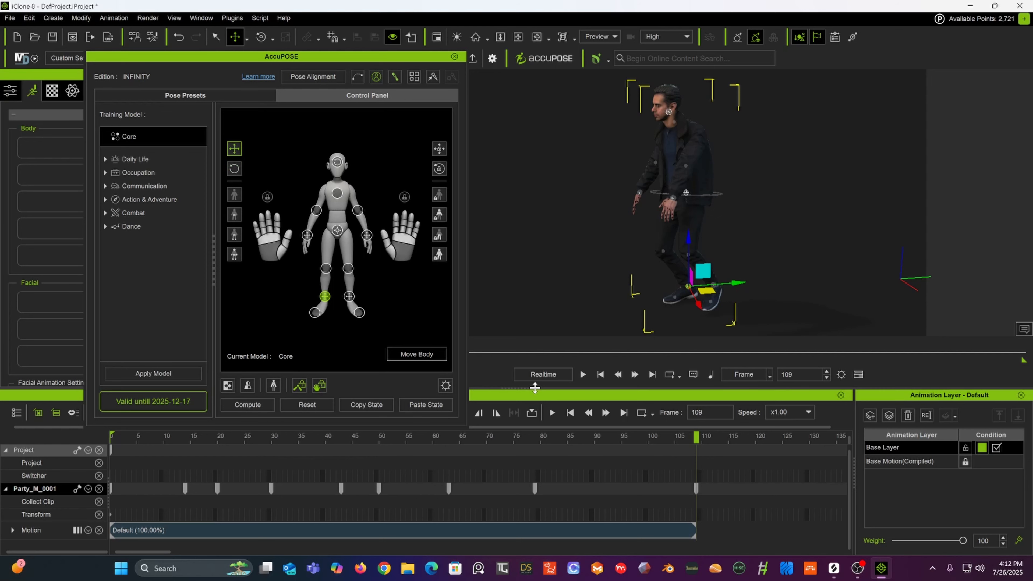
pyautogui.moveTo(536, 388); pyautogui.dragTo(556, 296)
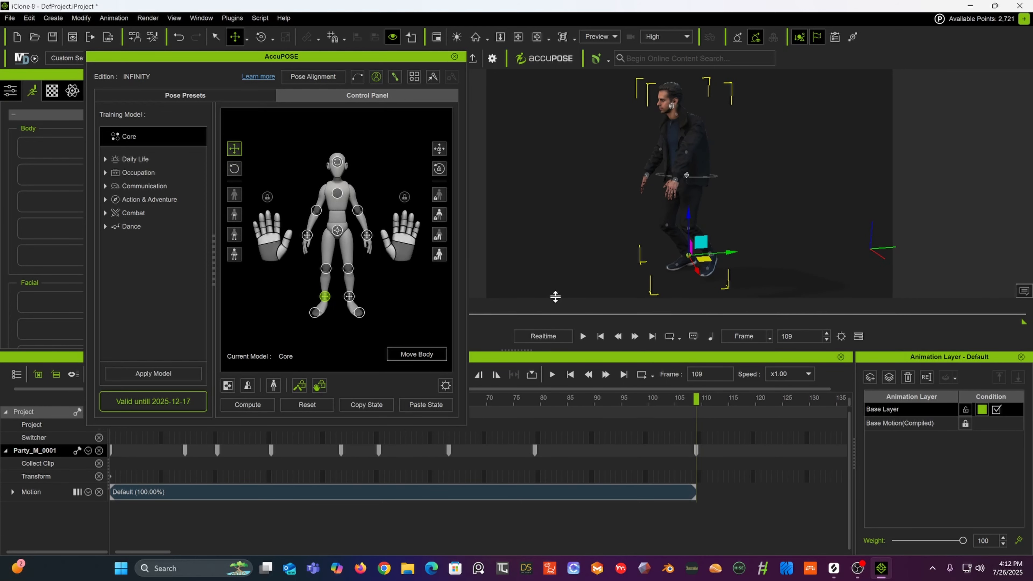
pyautogui.click(13, 493)
pyautogui.moveTo(580, 510); pyautogui.dragTo(594, 526)
pyautogui.press('Delete')
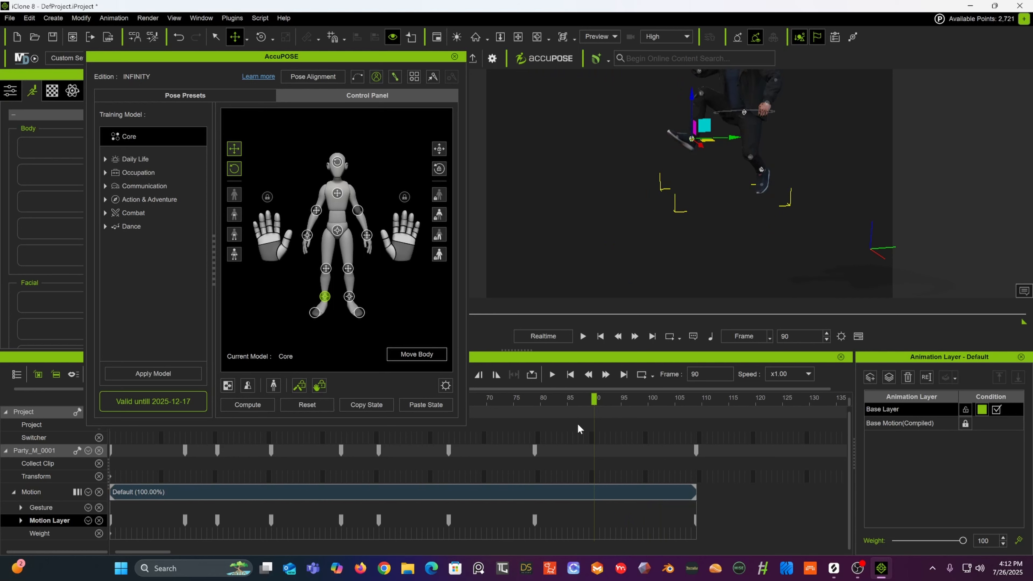
# Step: Go to frame 125 and lower the hip effector to key a crouch
pyautogui.moveTo(510, 404); pyautogui.dragTo(760, 402)
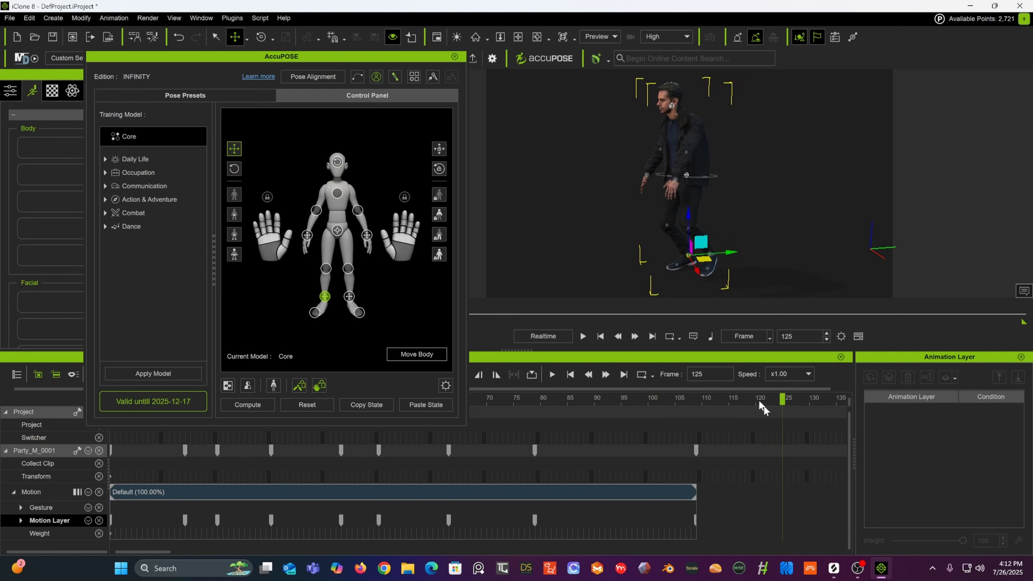
pyautogui.click(688, 177)
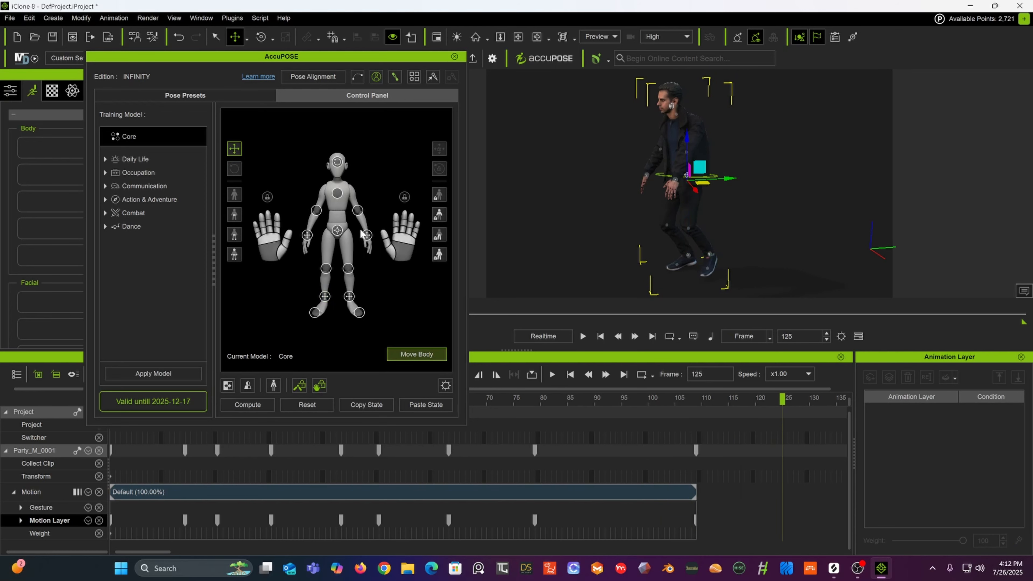
pyautogui.click(337, 230)
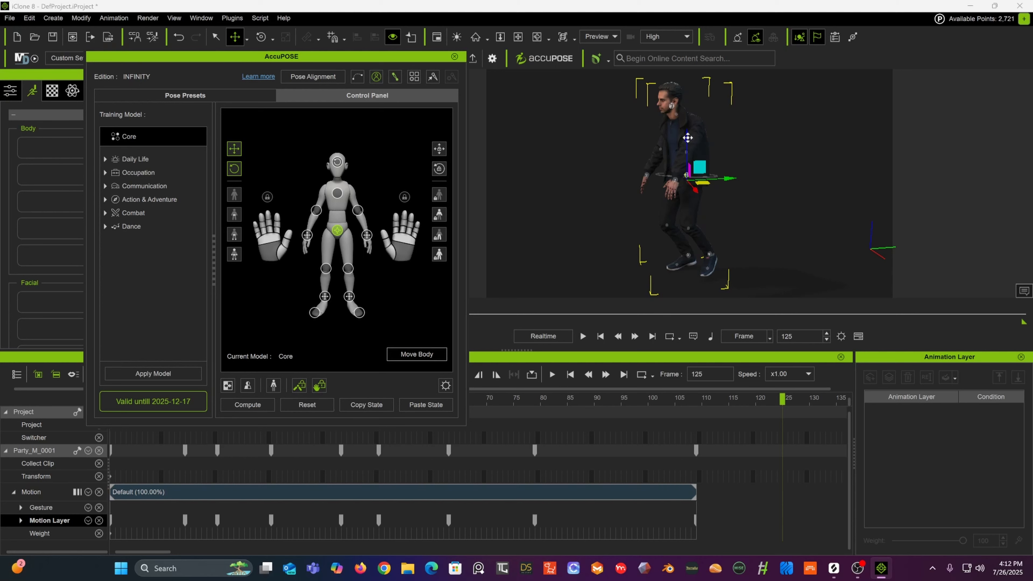
pyautogui.moveTo(687, 138); pyautogui.dragTo(688, 165)
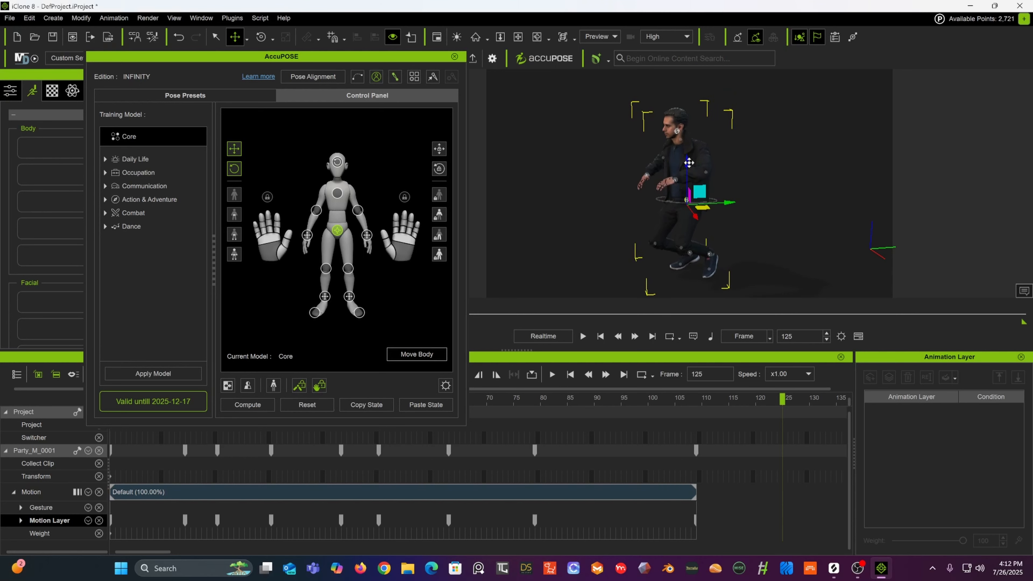
# Step: Adjust the left and right hand effectors slightly at frame 125 with the Move tool
pyautogui.click(674, 181)
pyautogui.moveTo(657, 178); pyautogui.dragTo(806, 169, button='right')
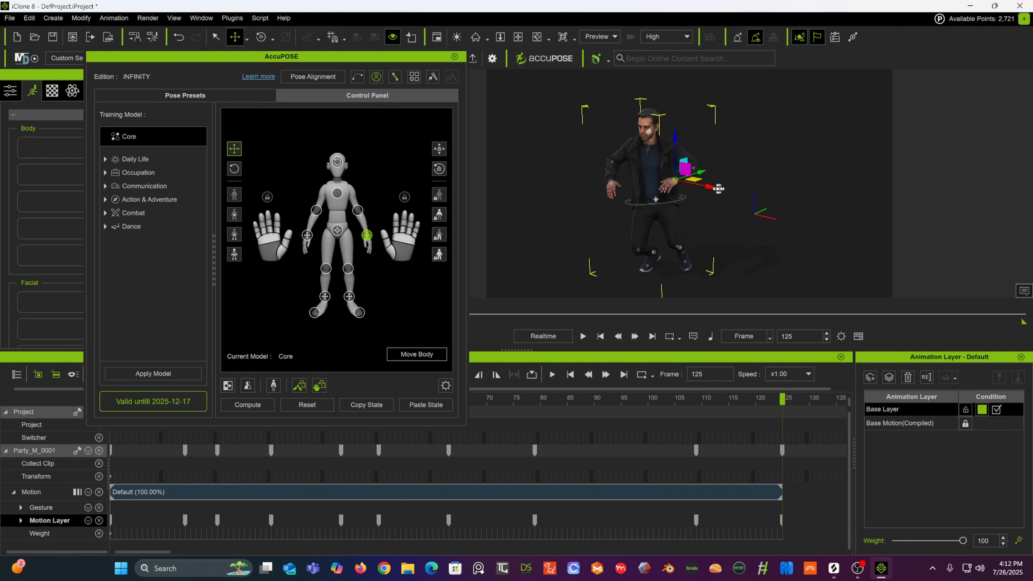
pyautogui.moveTo(710, 188); pyautogui.dragTo(722, 189)
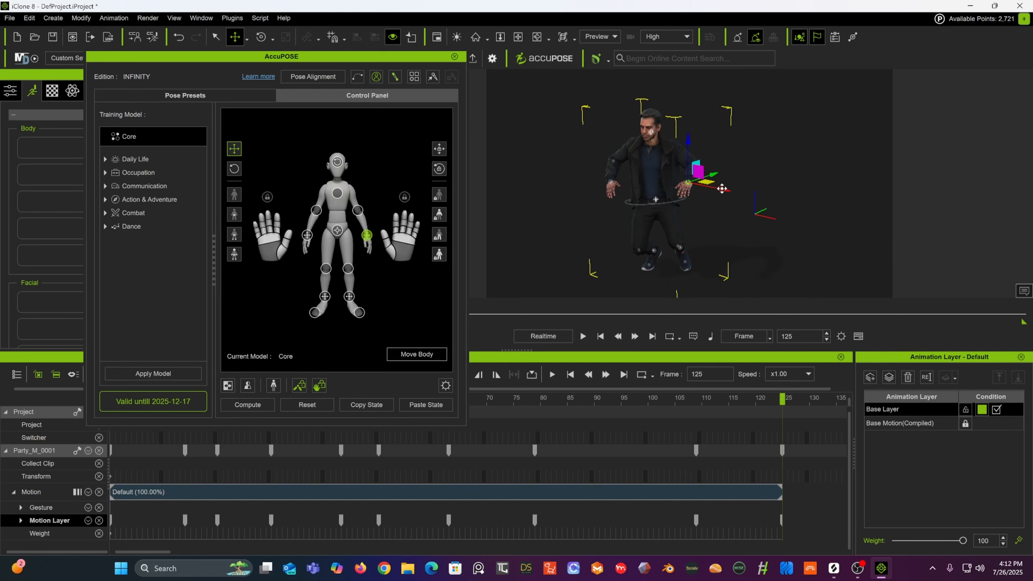
pyautogui.click(611, 187)
pyautogui.moveTo(639, 188); pyautogui.dragTo(633, 188)
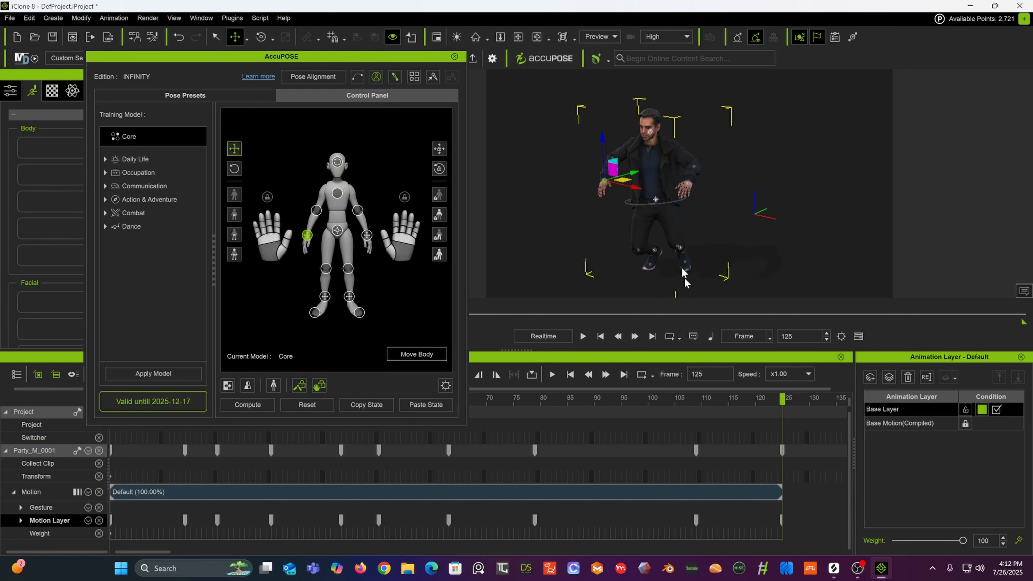
# Step: Go to frame 140 and raise the hip effector back up to a standing height
pyautogui.moveTo(712, 403); pyautogui.dragTo(770, 397)
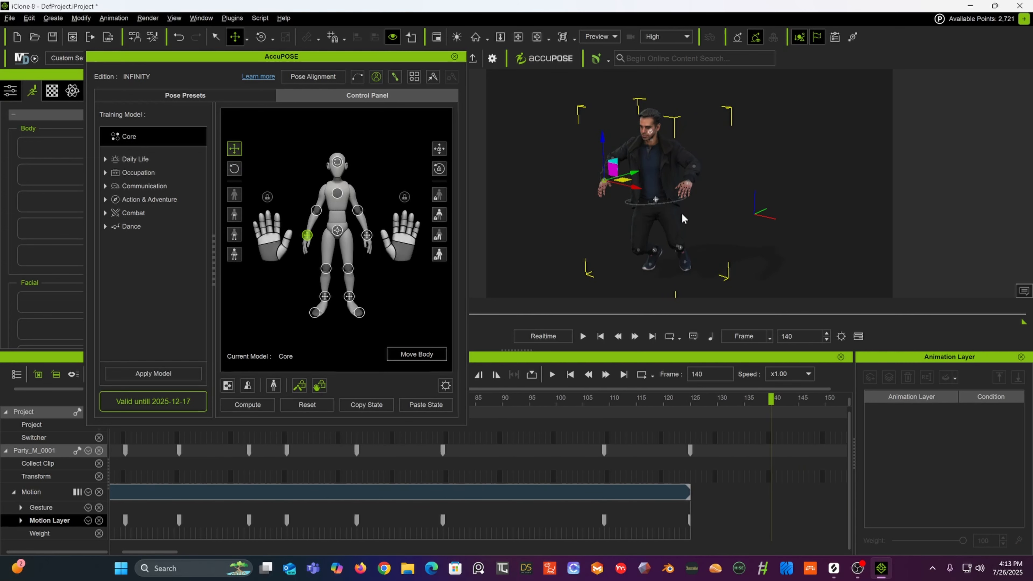
pyautogui.moveTo(684, 218); pyautogui.dragTo(516, 261, button='right')
pyautogui.click(647, 208)
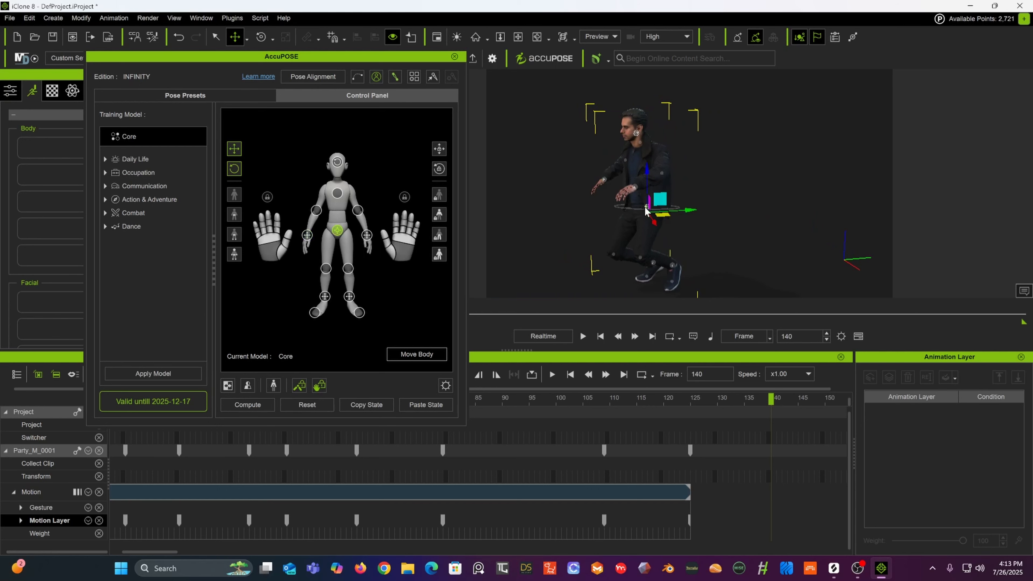
pyautogui.moveTo(659, 200); pyautogui.dragTo(637, 175)
pyautogui.keyDown('alt'); pyautogui.moveTo(636, 187); pyautogui.dragTo(634, 156, button='middle'); pyautogui.keyUp('alt')
pyautogui.scroll(3, 634, 182)
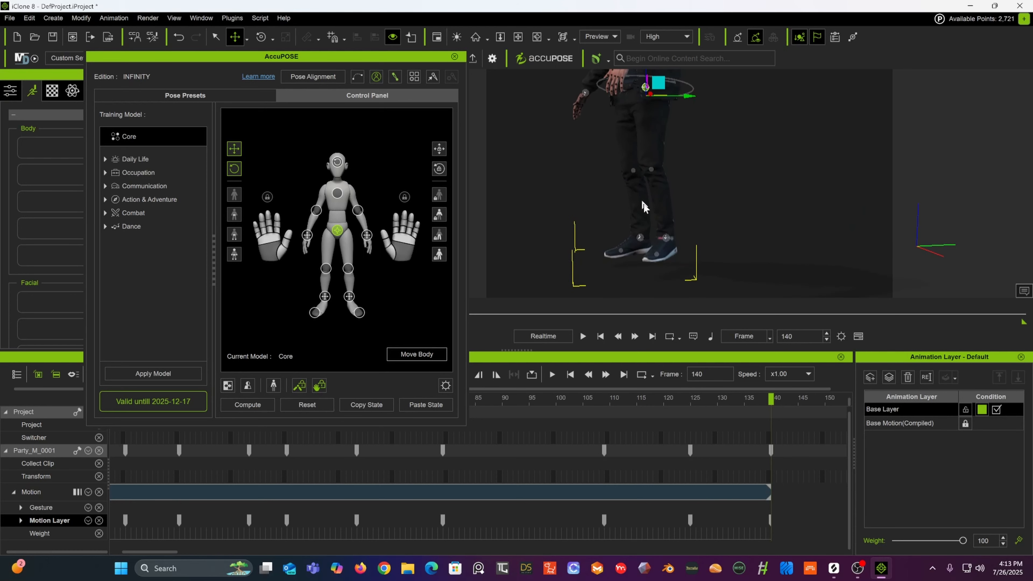
# Step: Nudge the right foot effector at frame 140, then lower the left foot effector at frame 125
pyautogui.click(665, 238)
pyautogui.moveTo(665, 196); pyautogui.dragTo(636, 219)
pyautogui.click(639, 238)
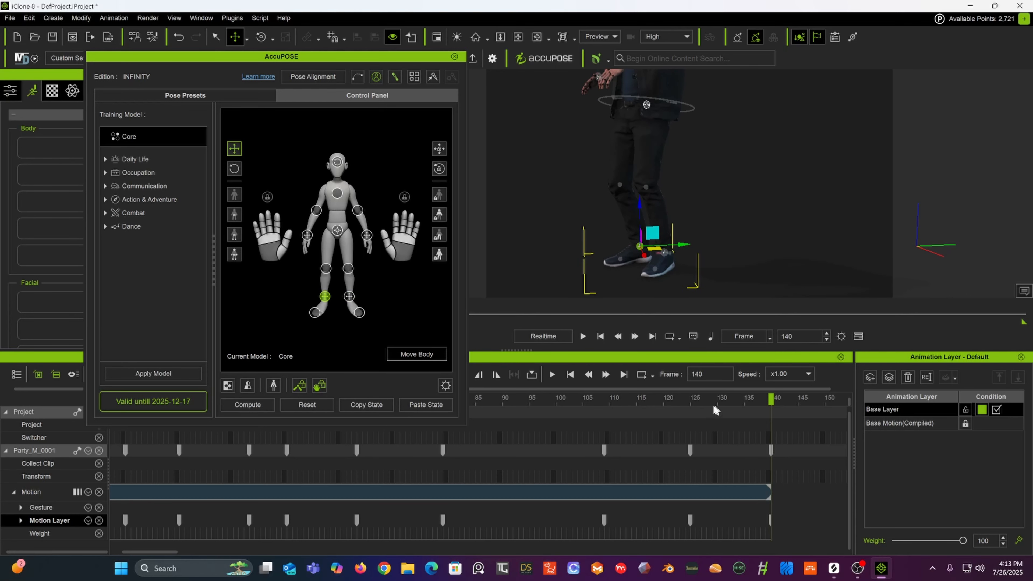
pyautogui.click(692, 401)
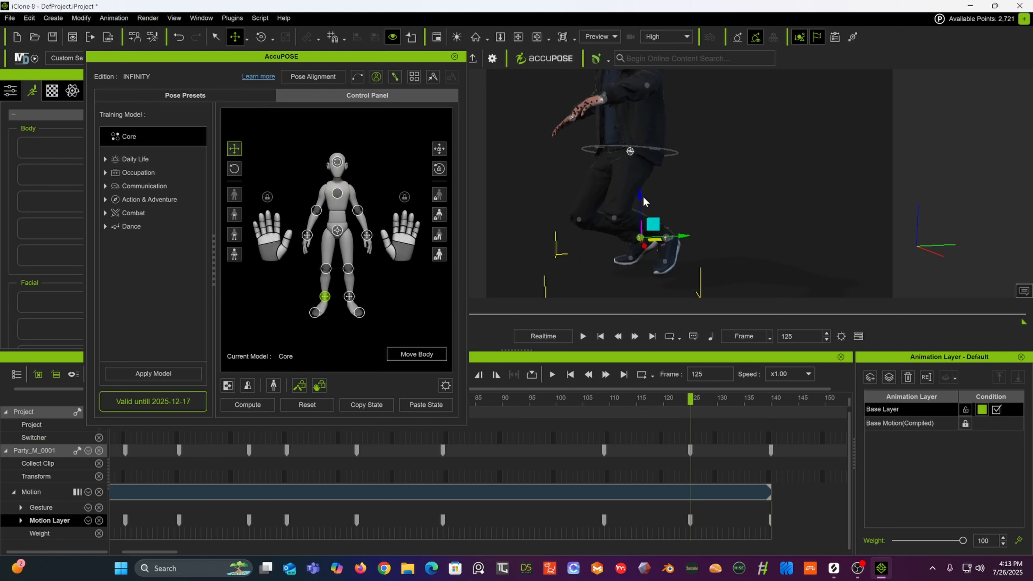
pyautogui.moveTo(640, 197); pyautogui.dragTo(640, 244)
pyautogui.click(666, 239)
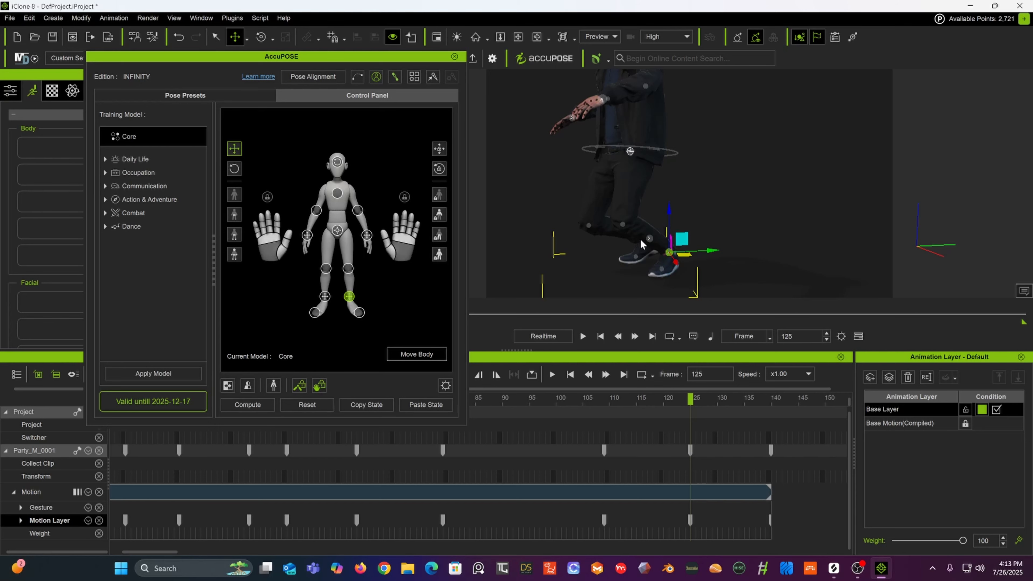
# Step: At frame 109, raise the left ankle effector and lower the left toe effector
pyautogui.moveTo(611, 401); pyautogui.dragTo(605, 423)
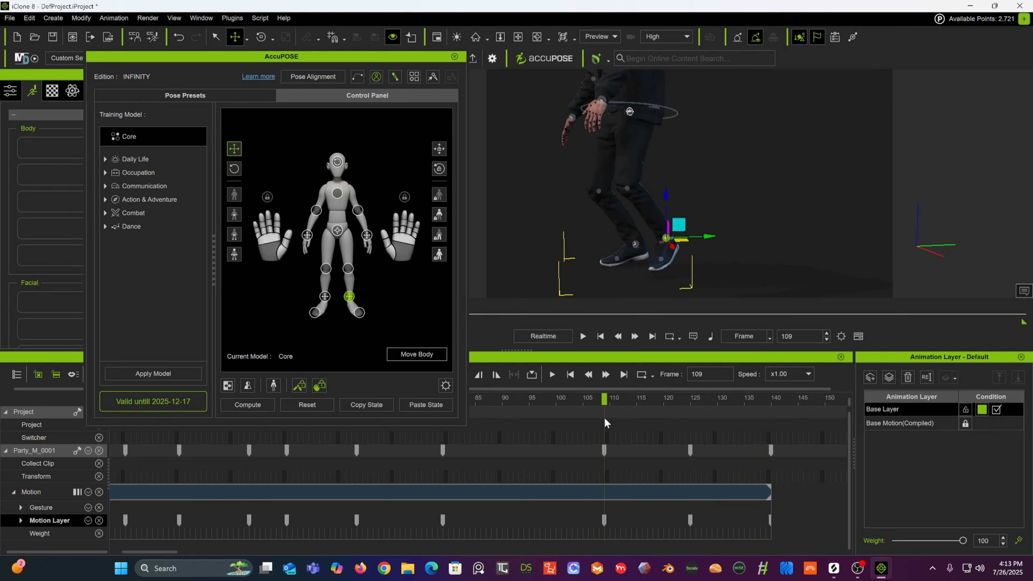
pyautogui.click(635, 245)
pyautogui.moveTo(636, 204); pyautogui.dragTo(632, 190)
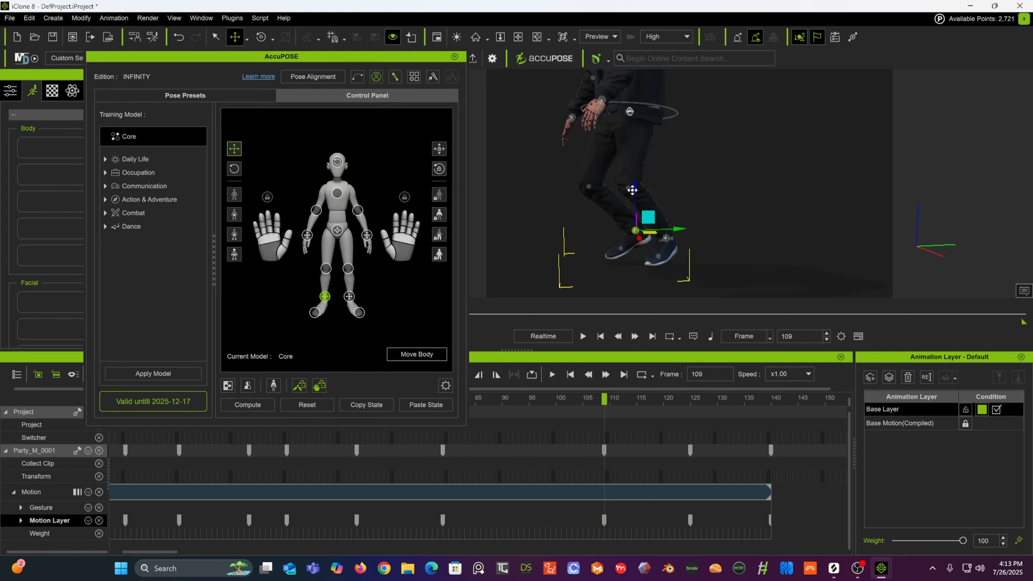
pyautogui.click(621, 249)
pyautogui.moveTo(621, 207); pyautogui.dragTo(622, 224)
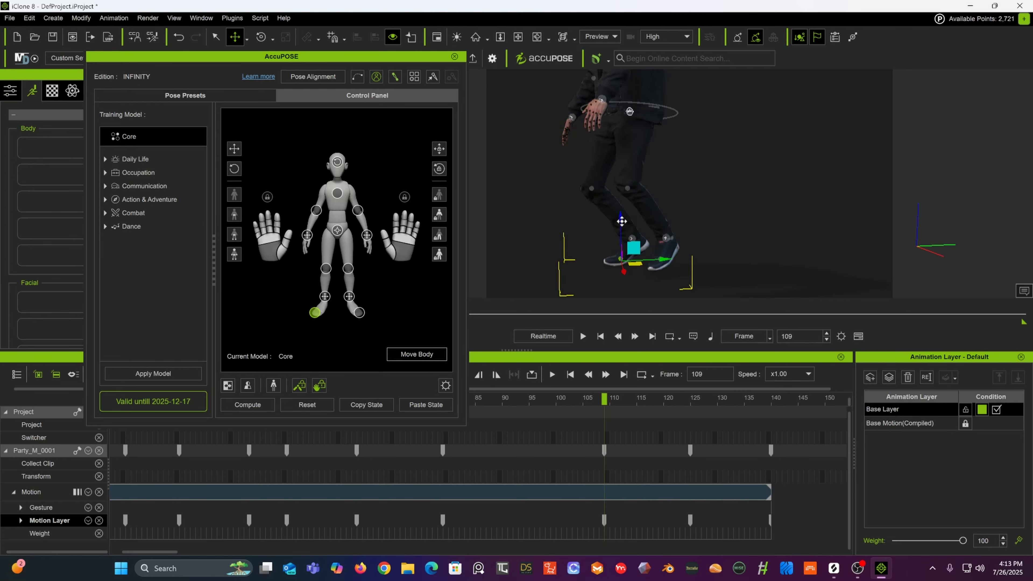
# Step: Inspect the leg pose by orbiting and zooming the view and scrubbing back to frame 97
pyautogui.click(666, 239)
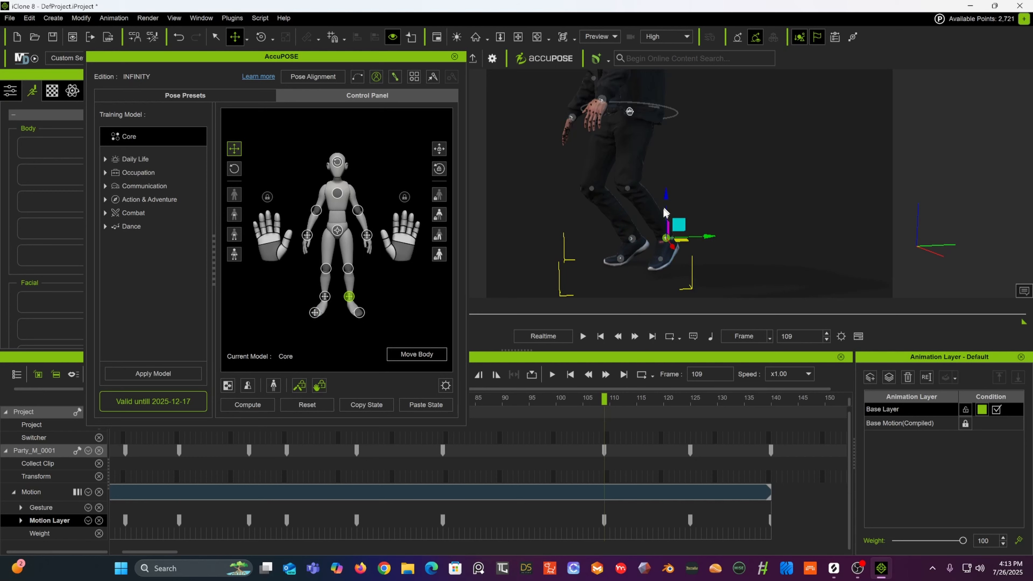
pyautogui.click(661, 260)
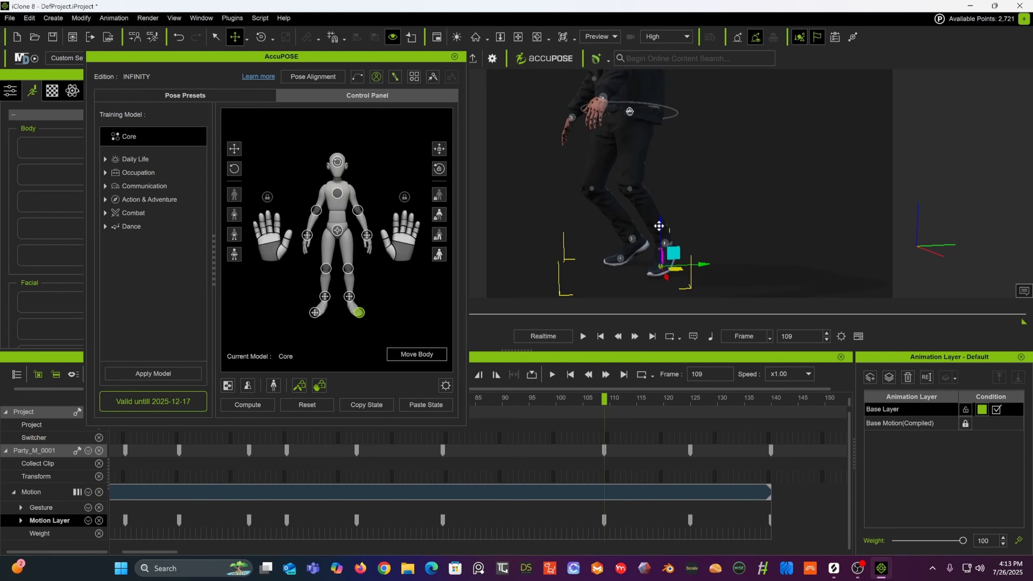
pyautogui.keyDown('alt'); pyautogui.moveTo(624, 203); pyautogui.dragTo(752, 199, button='right'); pyautogui.keyUp('alt')
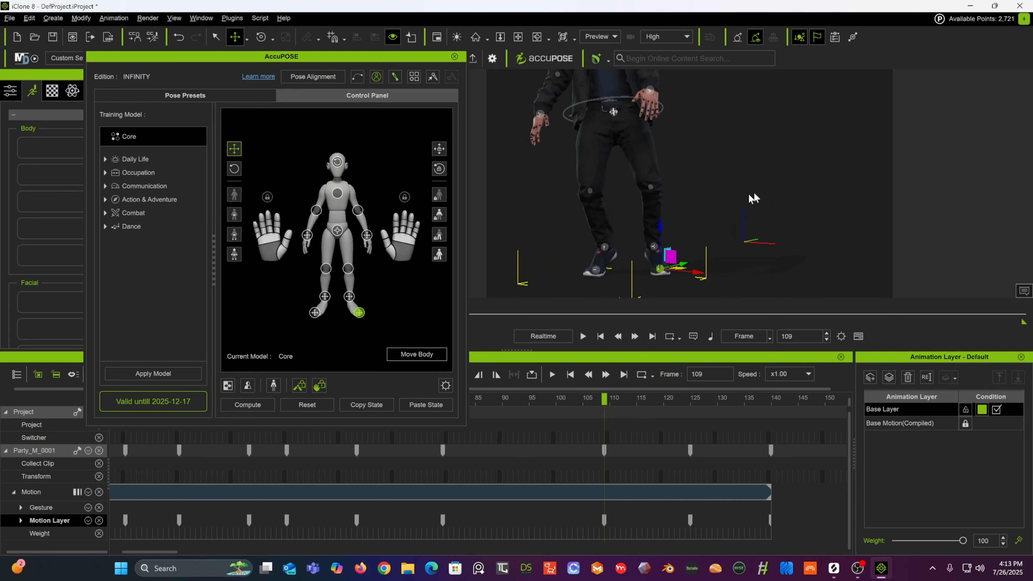
pyautogui.scroll(-5, 735, 178)
pyautogui.moveTo(735, 192); pyautogui.dragTo(742, 258, button='middle')
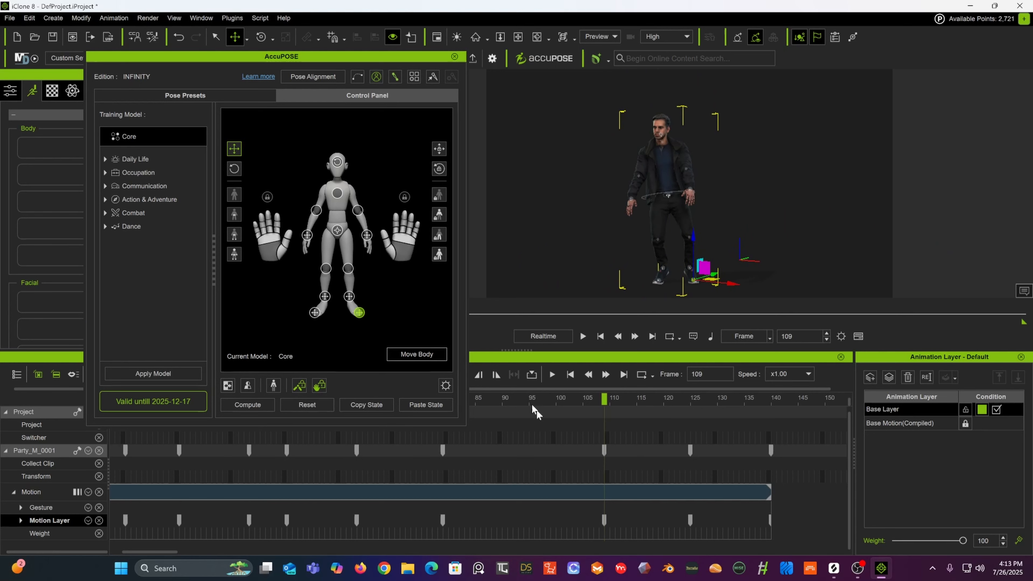
pyautogui.moveTo(505, 398)
pyautogui.mouseDown()
pyautogui.moveTo(581, 398)
pyautogui.moveTo(516, 397)
pyautogui.mouseUp()
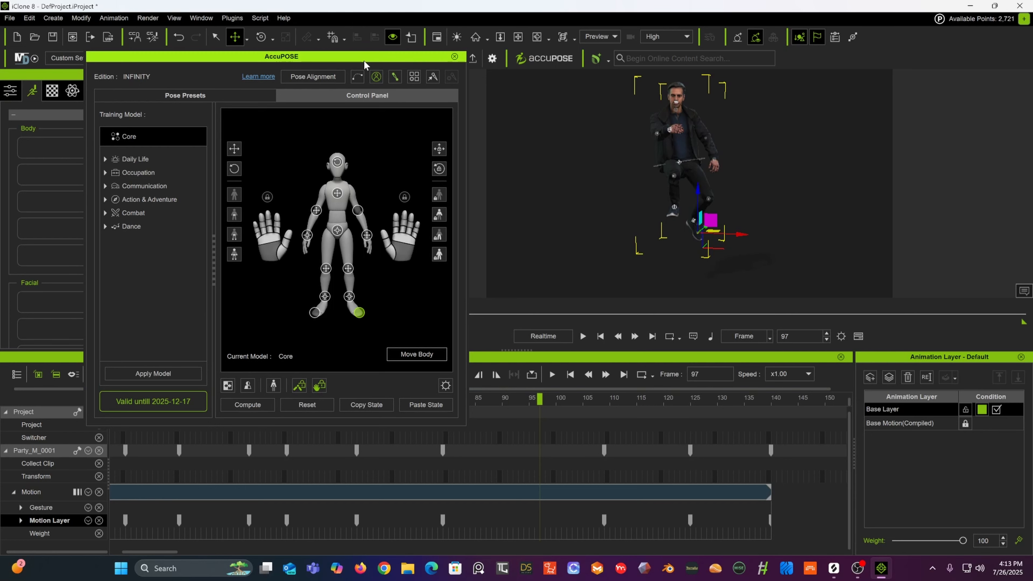
pyautogui.moveTo(366, 57); pyautogui.dragTo(322, 30)
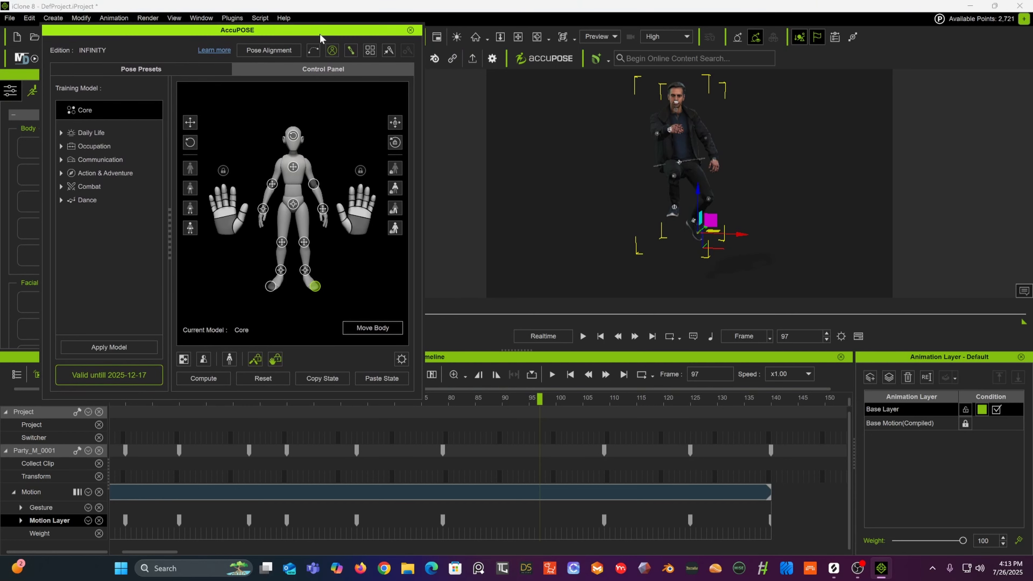
# Step: Return to frame 109 and shift the hip effector sideways
pyautogui.click(443, 398)
pyautogui.moveTo(445, 400); pyautogui.dragTo(605, 416)
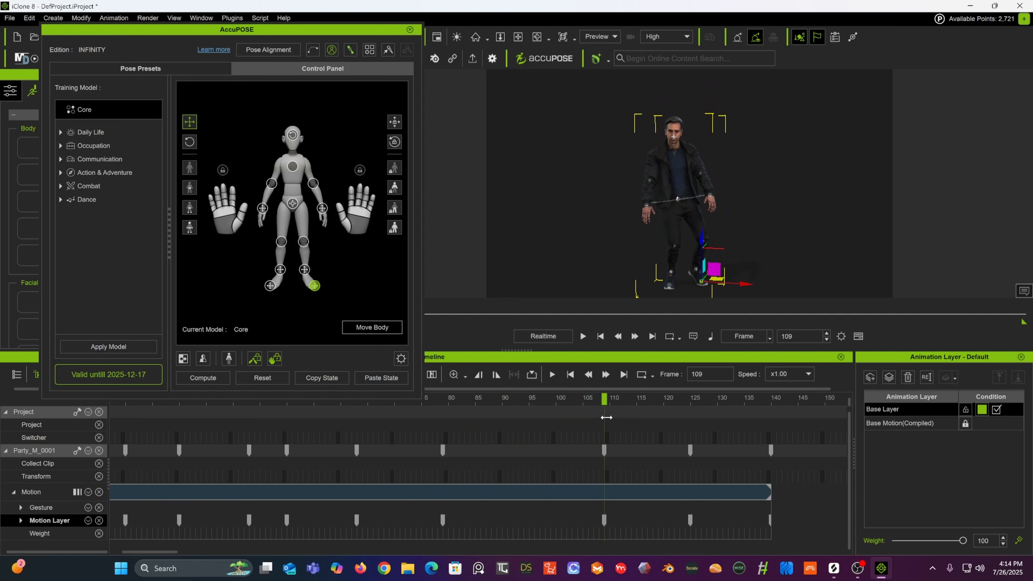
pyautogui.click(682, 195)
pyautogui.moveTo(711, 202); pyautogui.dragTo(736, 212)
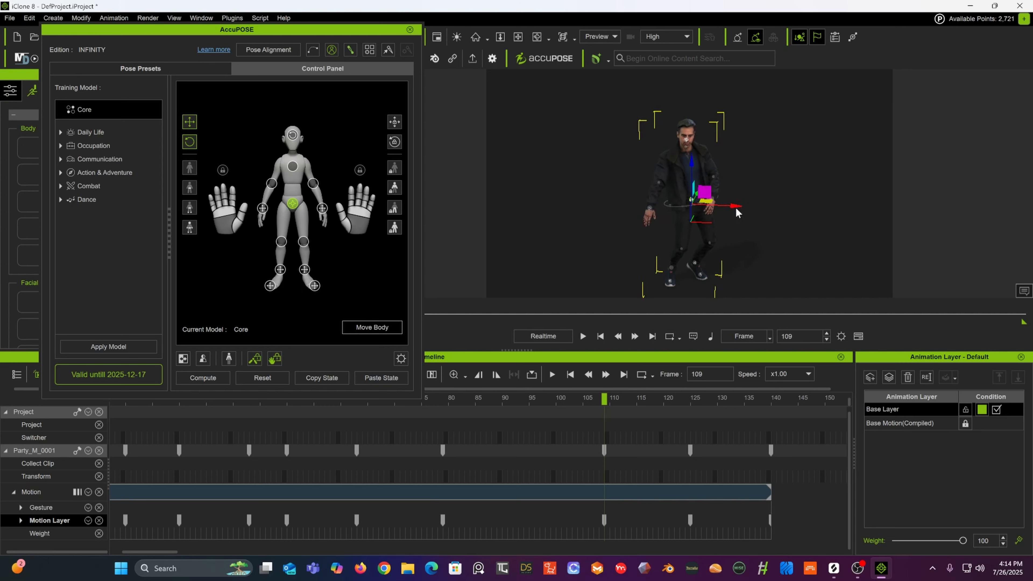
# Step: Move the left hand effector outward and the right hand effector inward at frame 109
pyautogui.click(711, 201)
pyautogui.moveTo(751, 202); pyautogui.dragTo(766, 202)
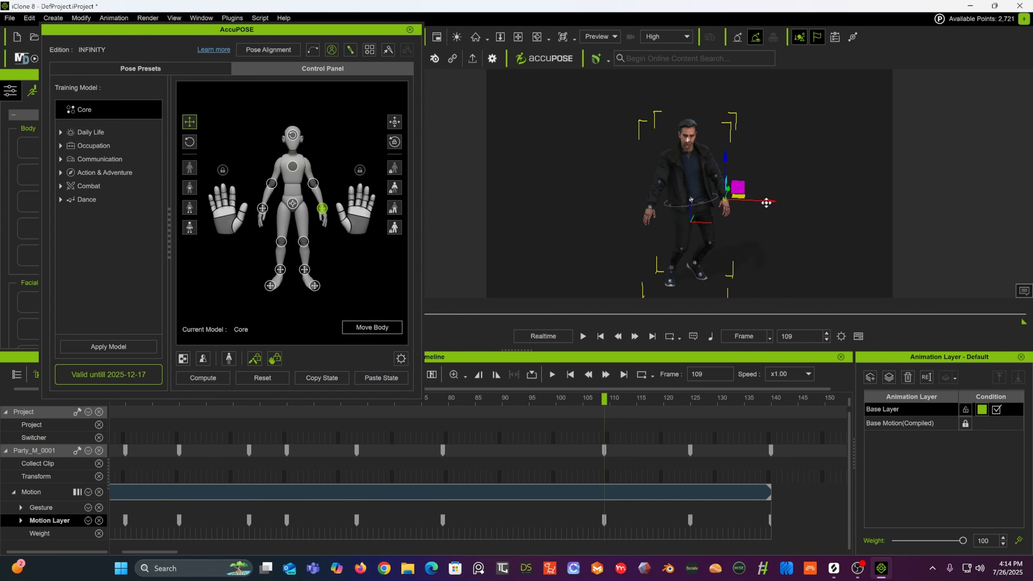
pyautogui.click(649, 211)
pyautogui.moveTo(689, 206)
pyautogui.mouseDown()
pyautogui.moveTo(703, 201)
pyautogui.moveTo(677, 200)
pyautogui.mouseUp()
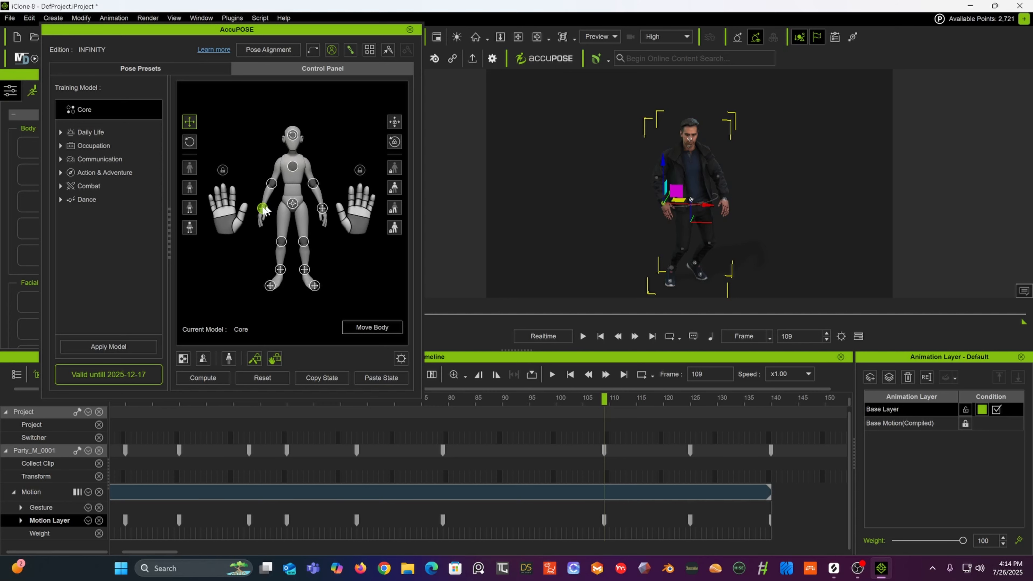
# Step: Switch to the Rotate tool and tilt the hip effector at frame 125
pyautogui.click(295, 203)
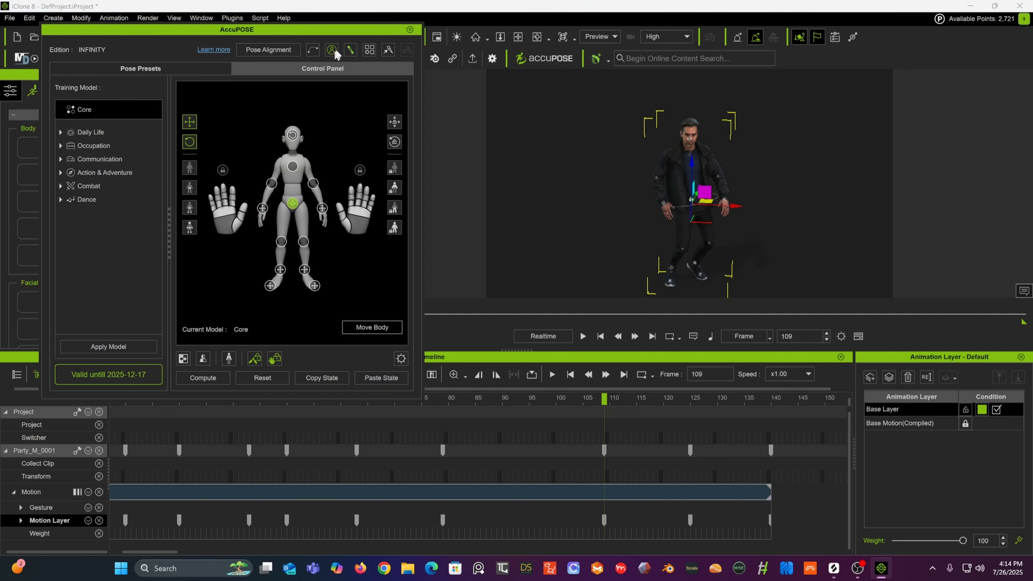
pyautogui.moveTo(342, 34); pyautogui.dragTo(338, 67)
pyautogui.click(261, 37)
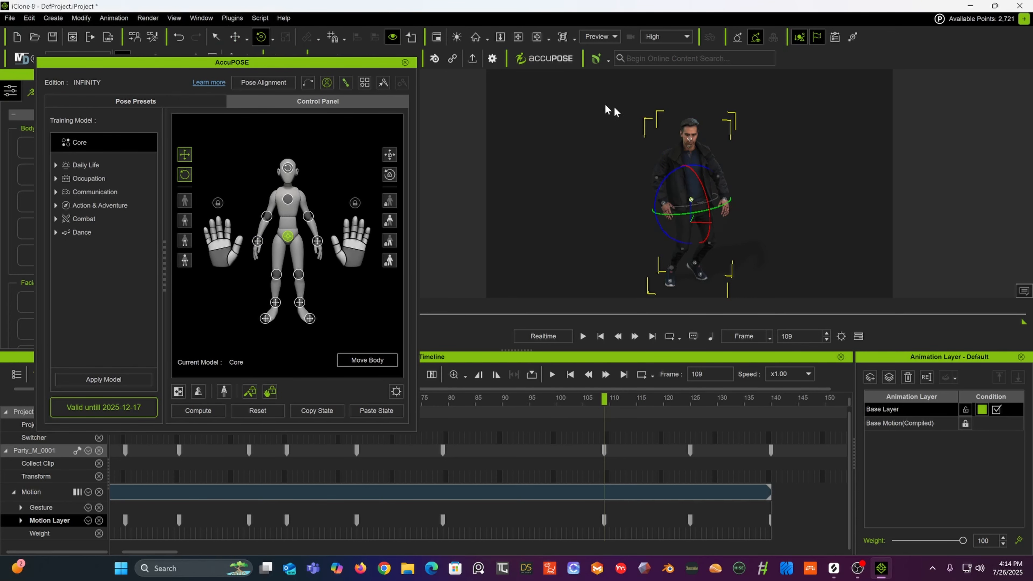
pyautogui.moveTo(670, 172); pyautogui.dragTo(637, 277)
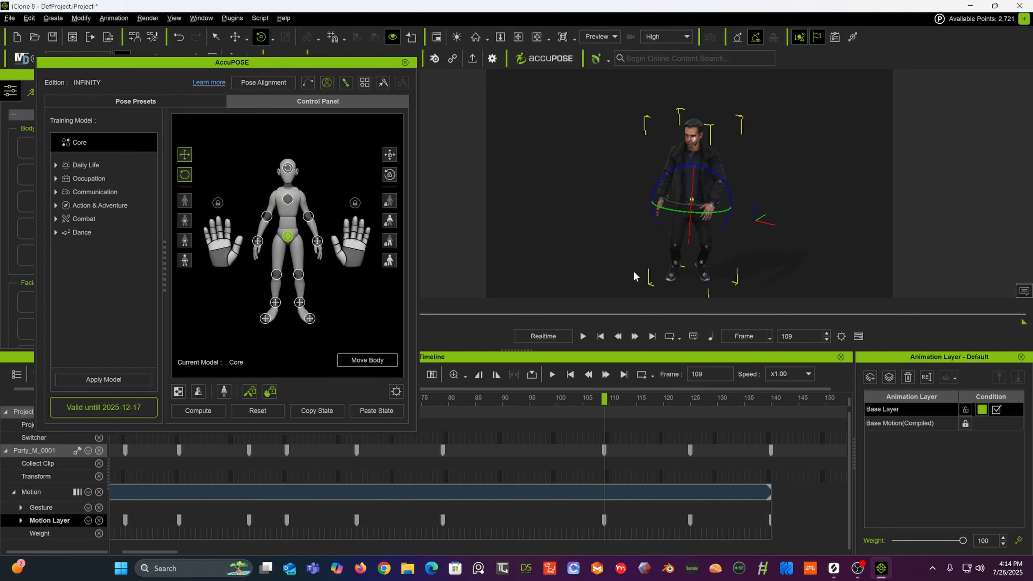
pyautogui.moveTo(608, 398); pyautogui.dragTo(692, 394)
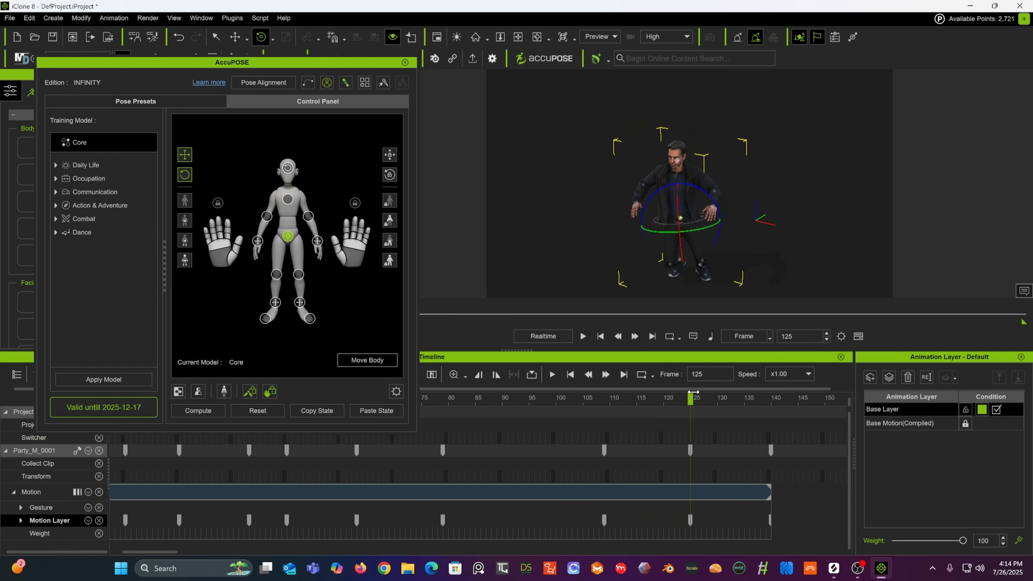
pyautogui.keyDown('alt'); pyautogui.moveTo(696, 258); pyautogui.dragTo(767, 225); pyautogui.keyUp('alt')
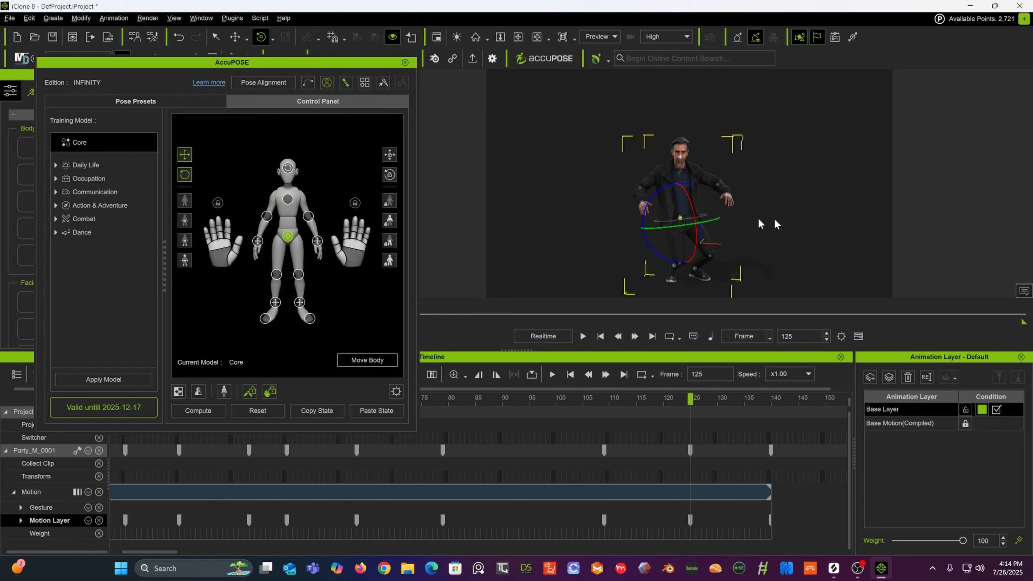
# Step: Switch to the Move tool, nudge the hip, and raise the right hand effector at frame 125
pyautogui.press('w')
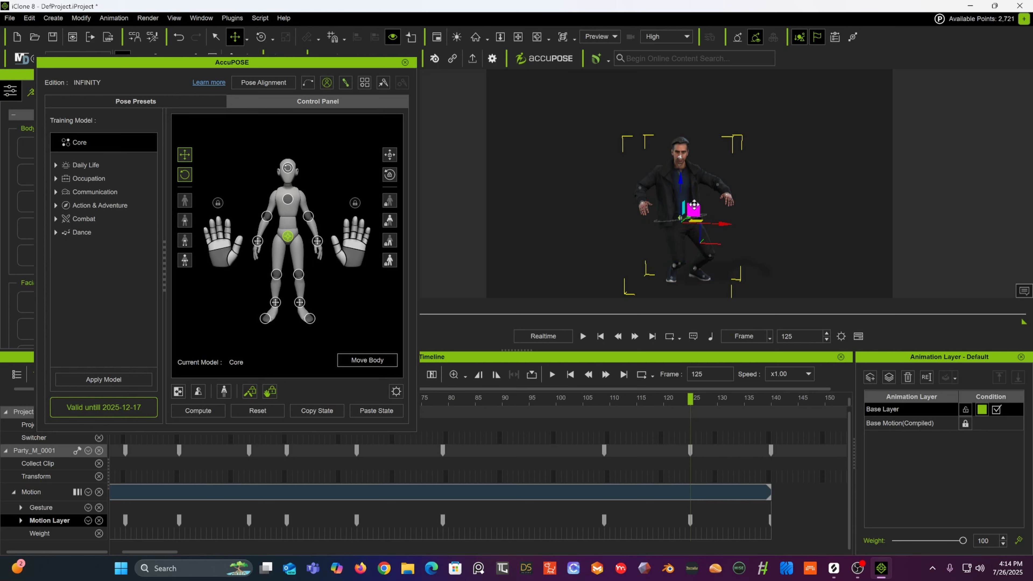
pyautogui.moveTo(694, 209); pyautogui.dragTo(701, 204)
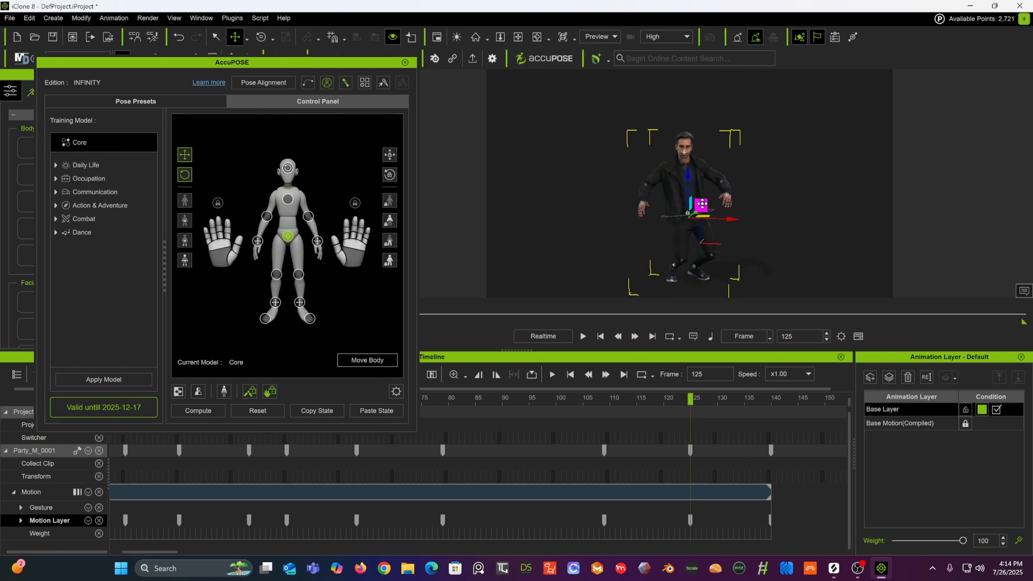
pyautogui.click(642, 207)
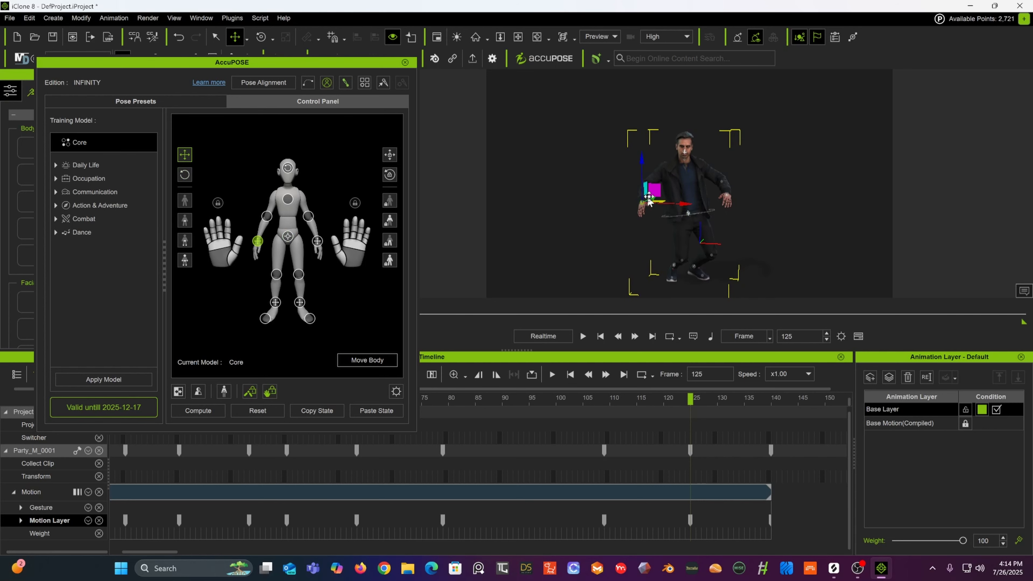
pyautogui.moveTo(655, 200); pyautogui.dragTo(670, 188)
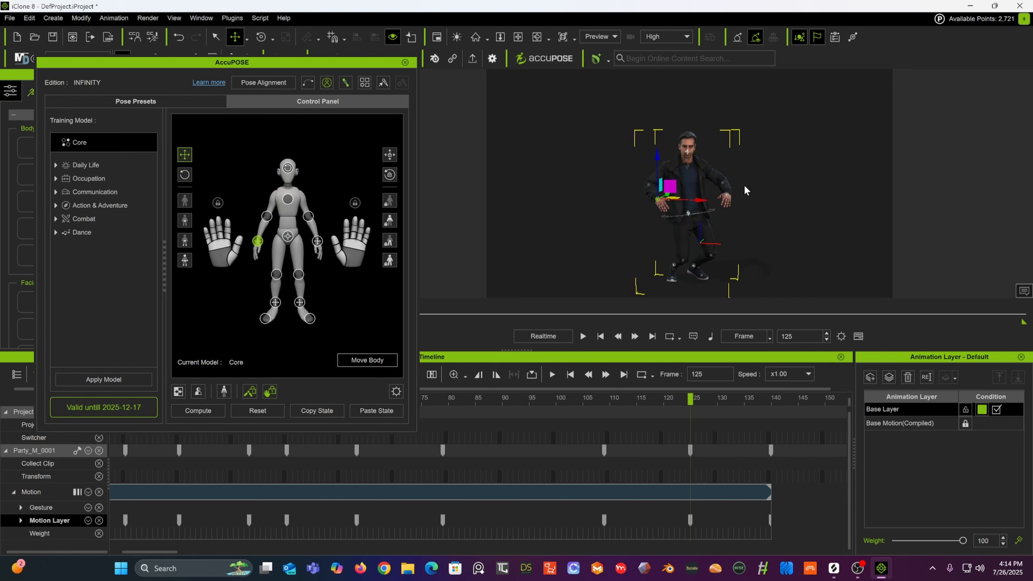
# Step: At frame 140, move the right hand effector down and outward toward a relaxed arm pose
pyautogui.keyDown('alt'); pyautogui.moveTo(727, 206); pyautogui.dragTo(630, 255); pyautogui.keyUp('alt')
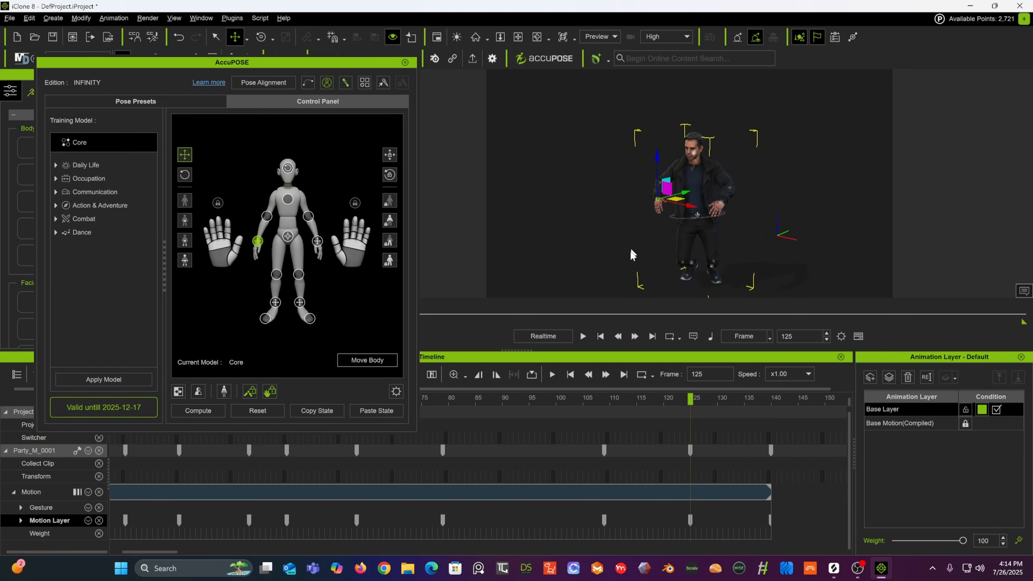
pyautogui.moveTo(691, 399); pyautogui.dragTo(771, 405)
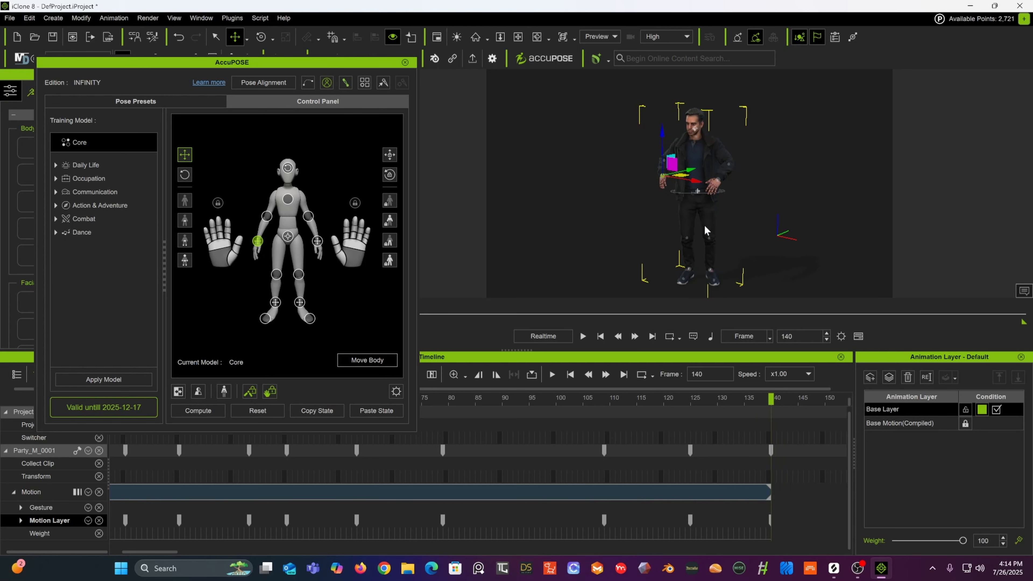
pyautogui.moveTo(662, 134); pyautogui.dragTo(706, 175)
pyautogui.click(717, 186)
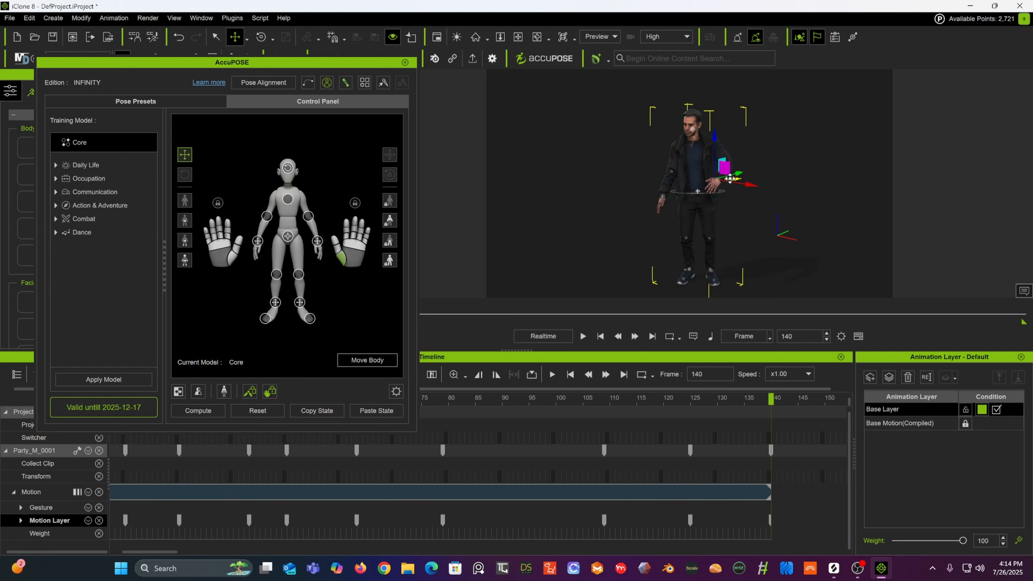
pyautogui.click(718, 186)
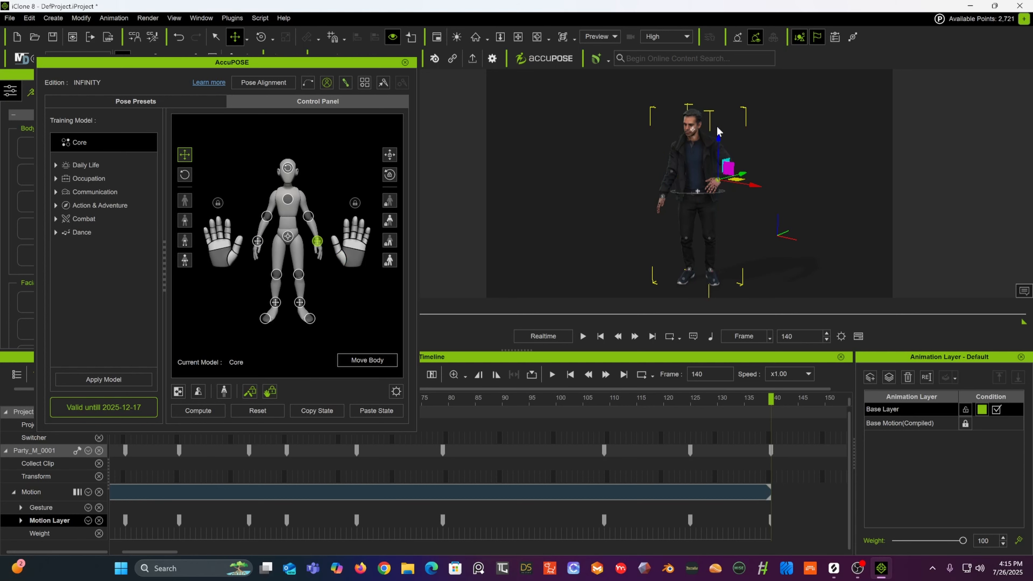
pyautogui.moveTo(718, 131); pyautogui.dragTo(718, 153)
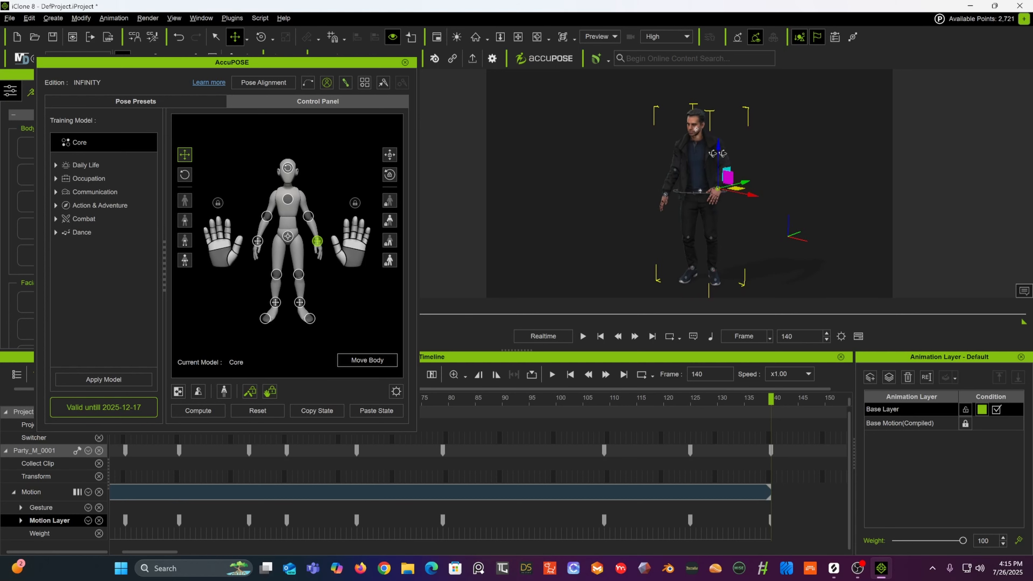
pyautogui.moveTo(717, 153); pyautogui.dragTo(534, 131, button='right')
pyautogui.moveTo(759, 188); pyautogui.dragTo(771, 193)
pyautogui.moveTo(729, 149); pyautogui.dragTo(728, 158)
pyautogui.keyDown('alt'); pyautogui.moveTo(671, 185); pyautogui.dragTo(832, 180); pyautogui.keyUp('alt')
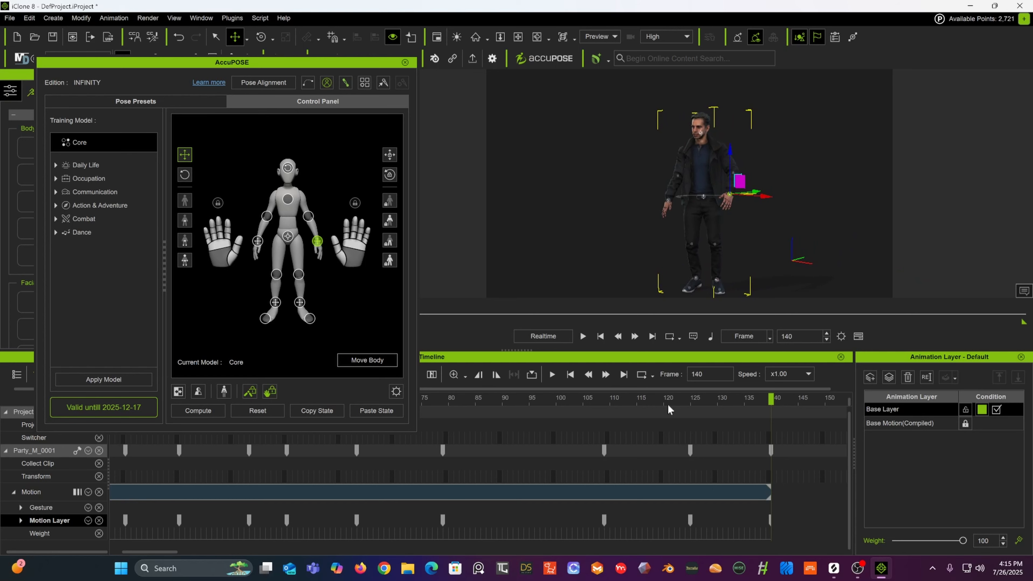
# Step: Move the AccuPOSE panel higher and play the animation from the start
pyautogui.moveTo(590, 410); pyautogui.dragTo(739, 390)
pyautogui.click(356, 62)
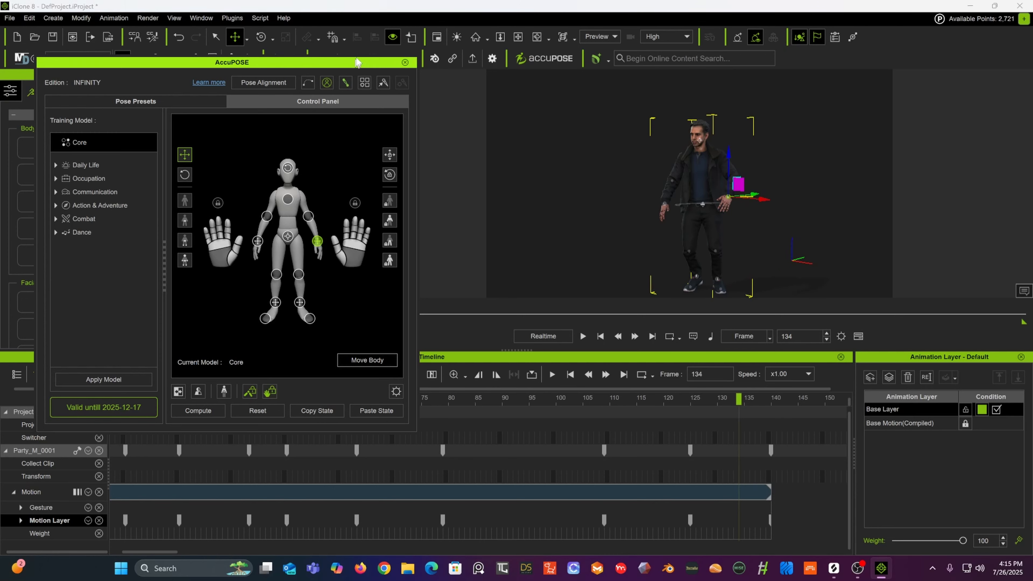
pyautogui.moveTo(356, 62); pyautogui.dragTo(348, 15)
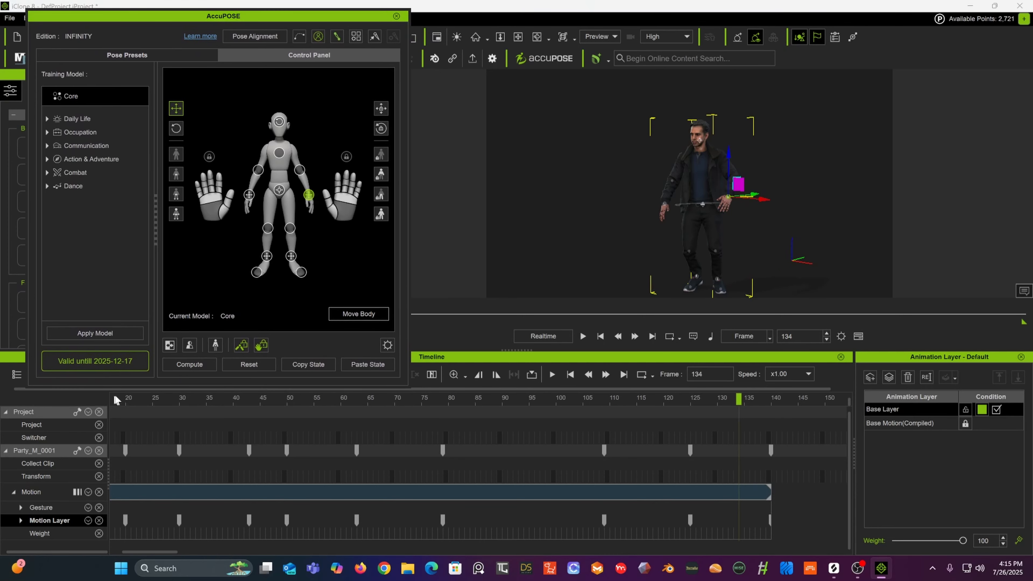
pyautogui.moveTo(114, 399)
pyautogui.mouseDown()
pyautogui.moveTo(97, 401)
pyautogui.moveTo(108, 407)
pyautogui.mouseUp()
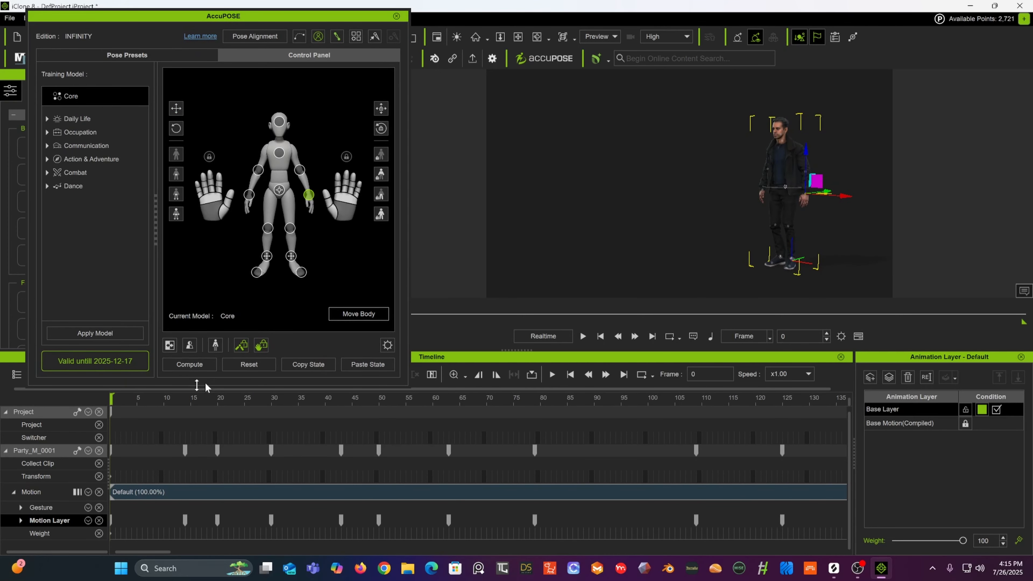
pyautogui.press('space')
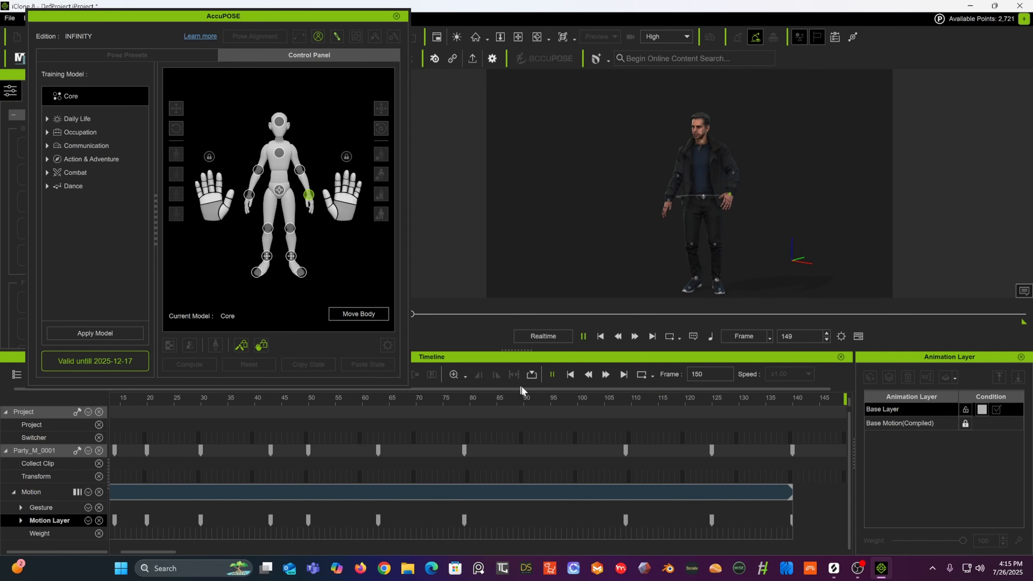
# Step: Move the frame 109 keyframes on the character and motion layer tracks to frame 96
pyautogui.moveTo(550, 401); pyautogui.dragTo(572, 401)
pyautogui.moveTo(607, 452); pyautogui.dragTo(534, 464)
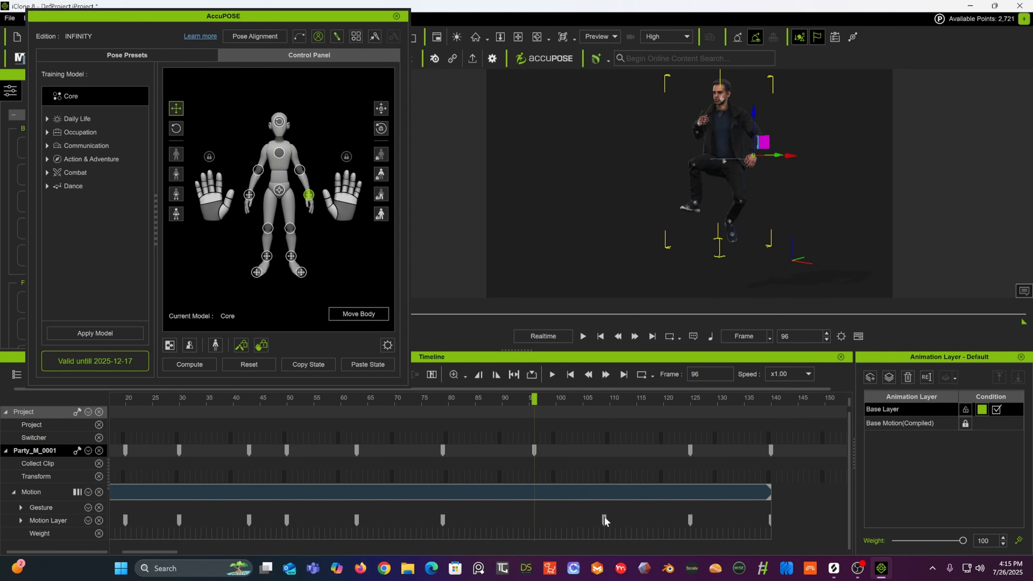
pyautogui.moveTo(605, 520); pyautogui.dragTo(545, 525)
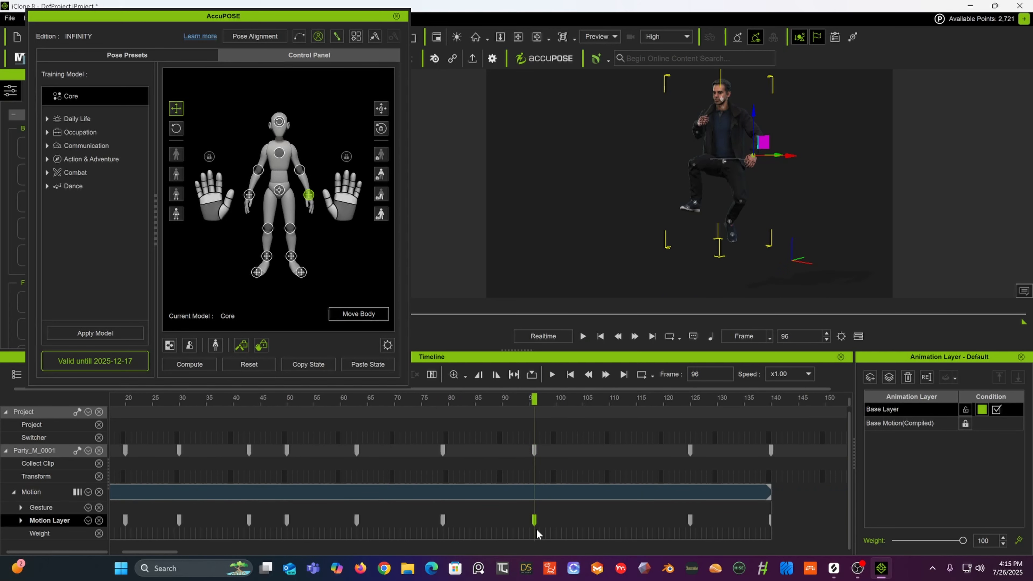
# Step: Play back the animation to review the new timing
pyautogui.click(433, 399)
pyautogui.press('space')
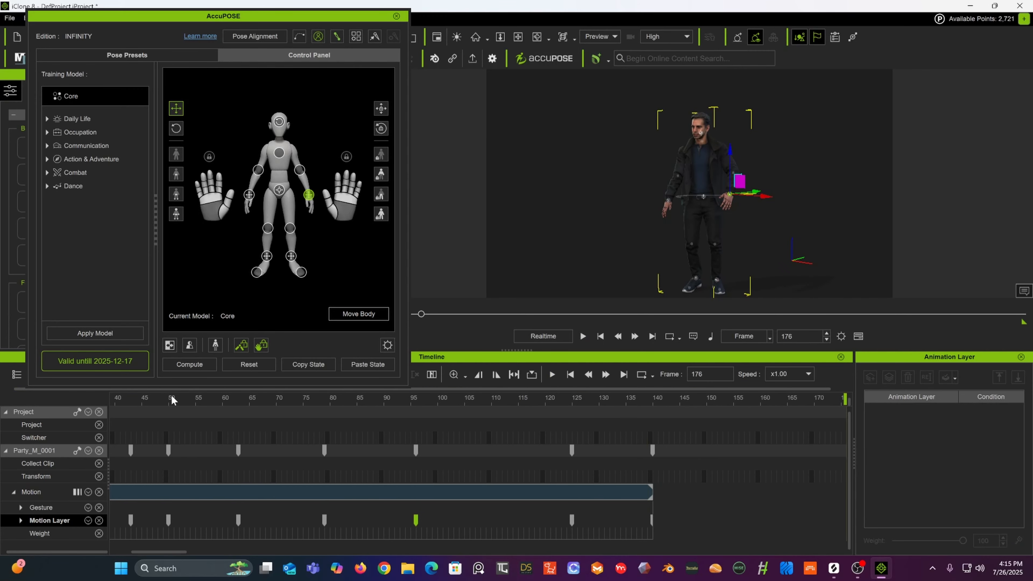
pyautogui.click(171, 400)
pyautogui.press('space')
pyautogui.press('space')
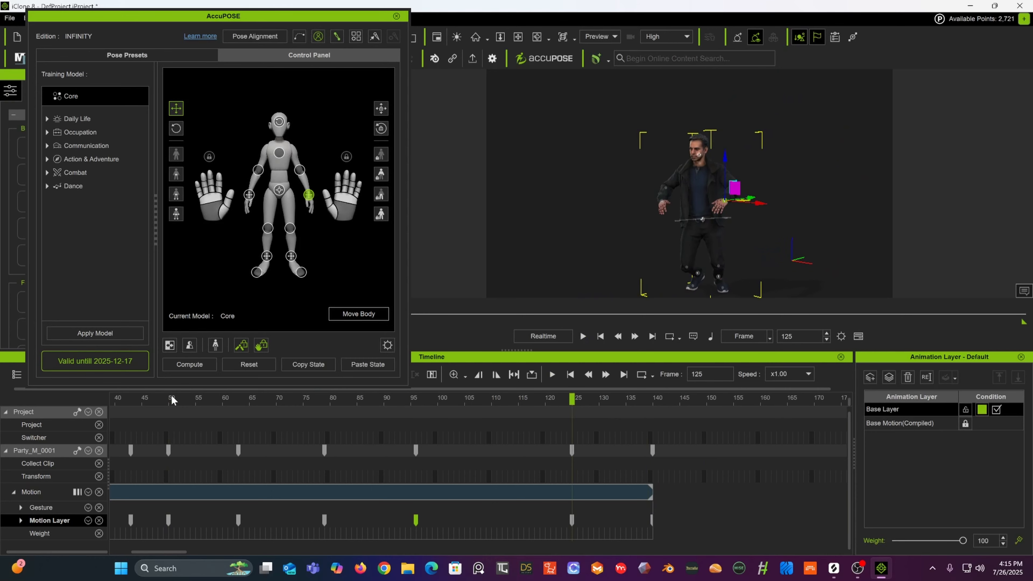
pyautogui.press('space')
pyautogui.press('space')
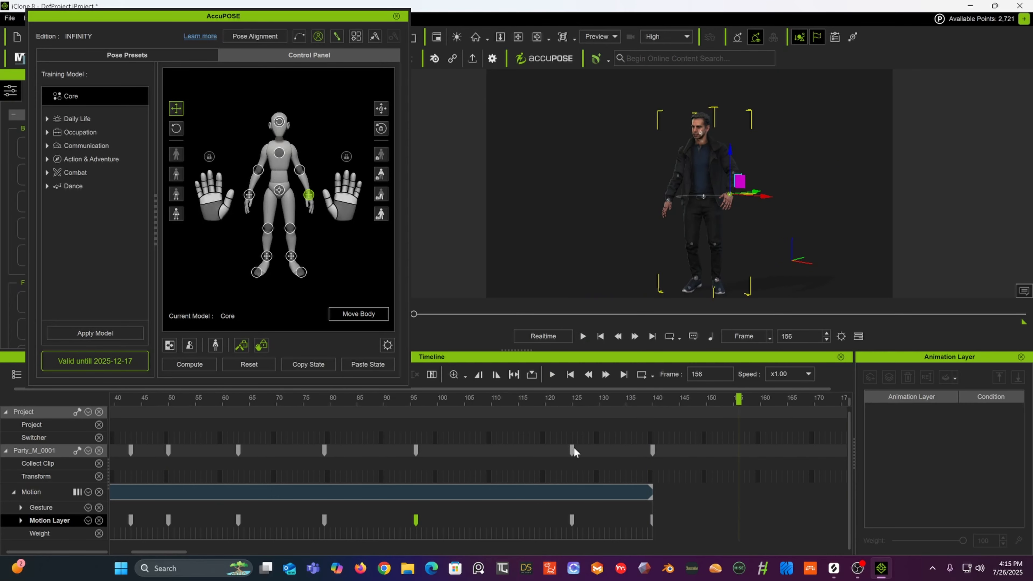
# Step: Shift the frame 125 keyframes to frame 115 and the frame 140 keyframes to frame 129 on both tracks
pyautogui.moveTo(573, 449); pyautogui.dragTo(519, 450)
pyautogui.moveTo(573, 521); pyautogui.dragTo(518, 523)
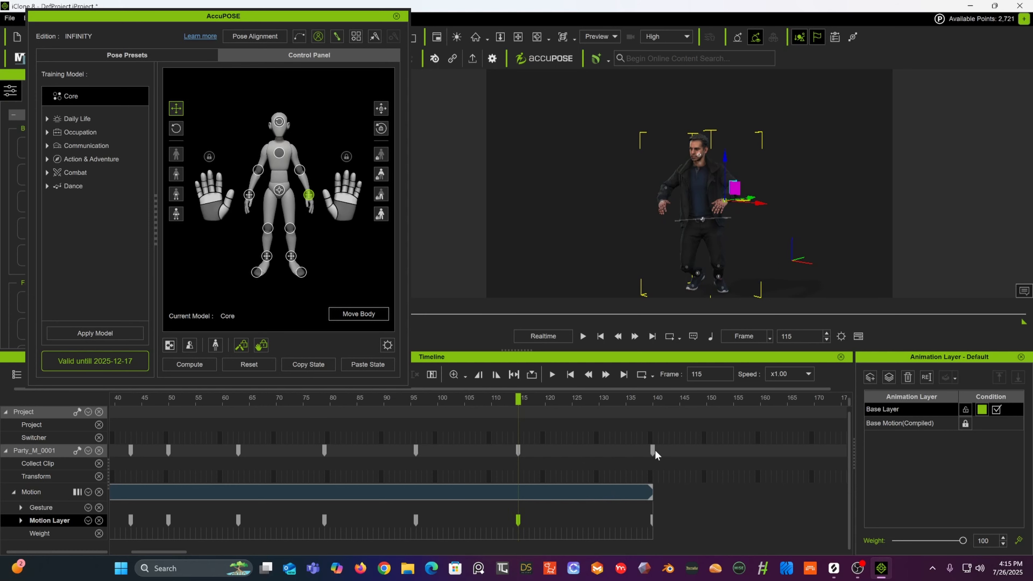
pyautogui.moveTo(652, 451); pyautogui.dragTo(594, 457)
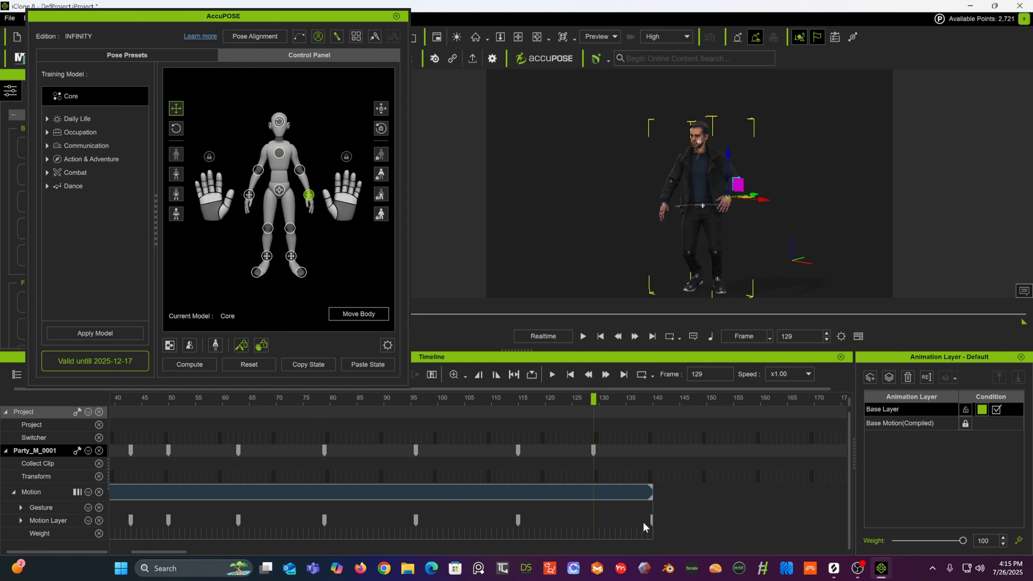
pyautogui.moveTo(650, 519); pyautogui.dragTo(601, 531)
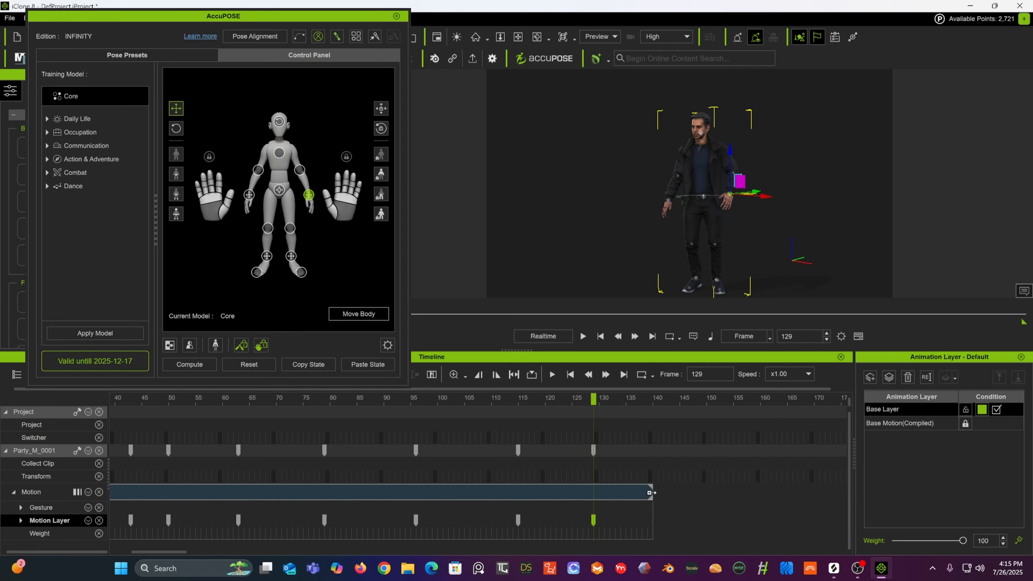
# Step: Play the animation from frame 57 to check the retimed keys
pyautogui.click(208, 401)
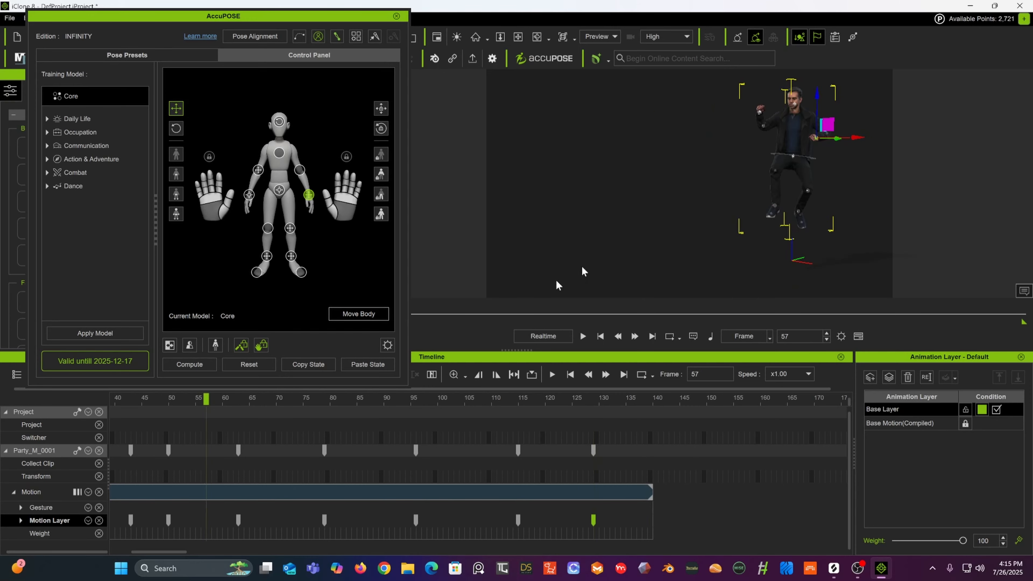
pyautogui.press('space')
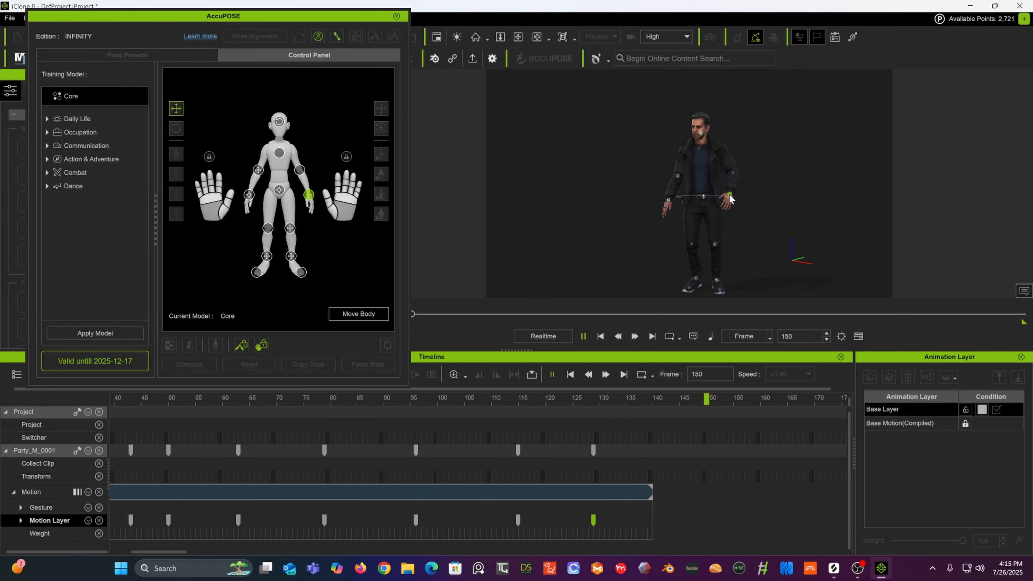
# Step: At frame 144, shift the hip effector down and sideways and nudge the left hand effector
pyautogui.click(677, 402)
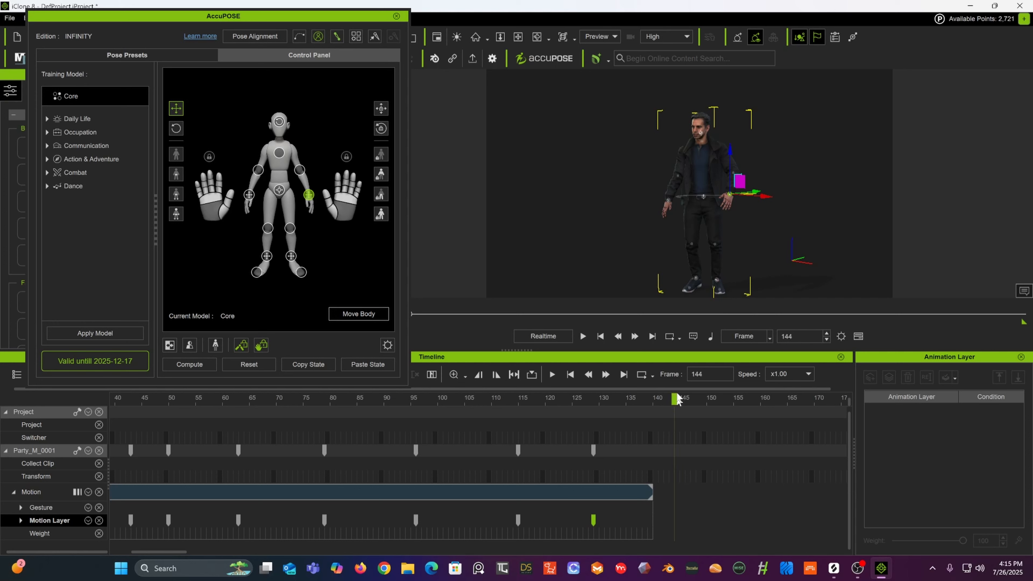
pyautogui.click(703, 197)
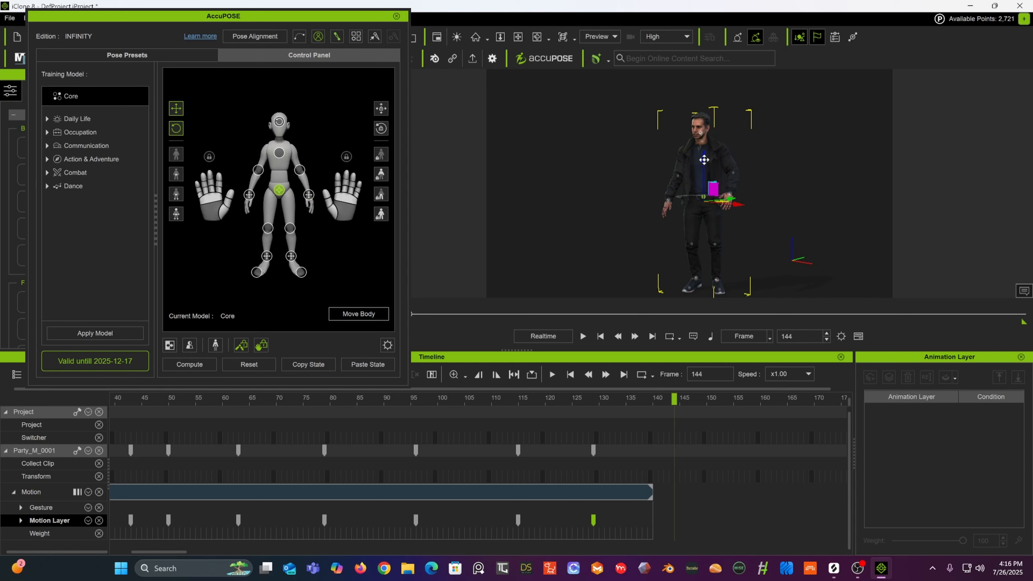
pyautogui.moveTo(703, 160); pyautogui.dragTo(717, 189)
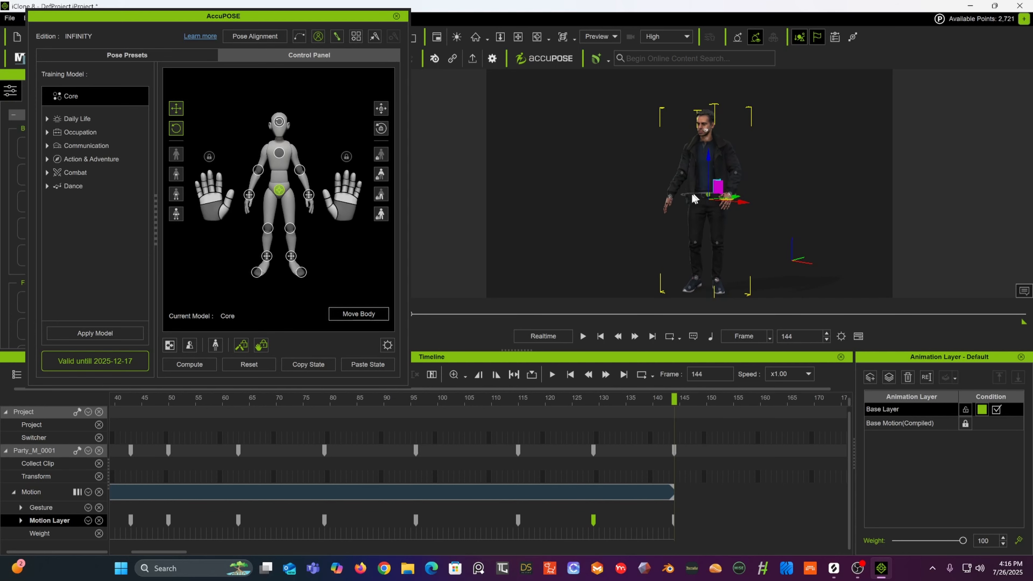
pyautogui.click(670, 193)
pyautogui.moveTo(685, 184); pyautogui.dragTo(688, 185)
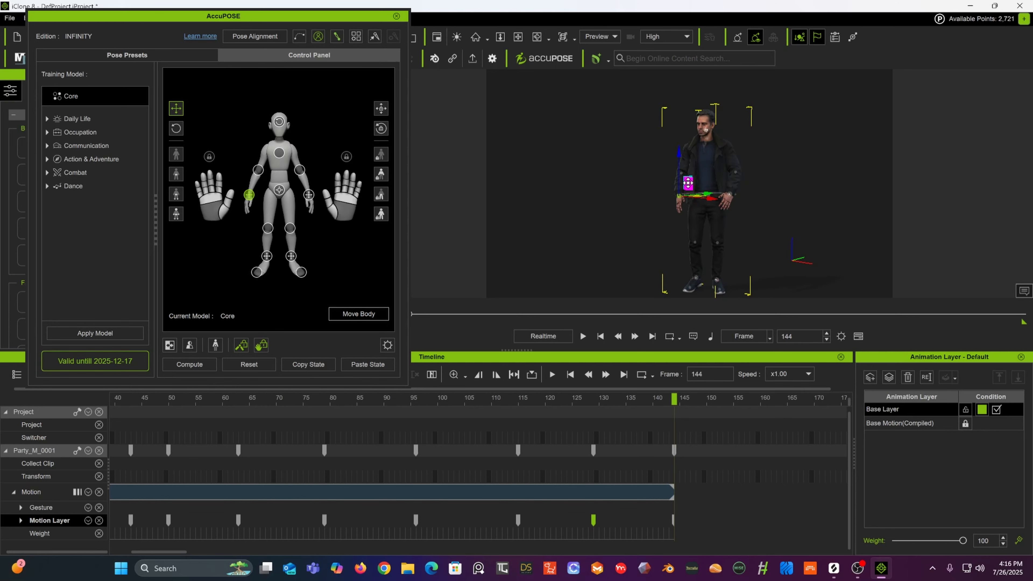
# Step: Reposition the right hand effector beside the thigh at frame 144
pyautogui.click(728, 199)
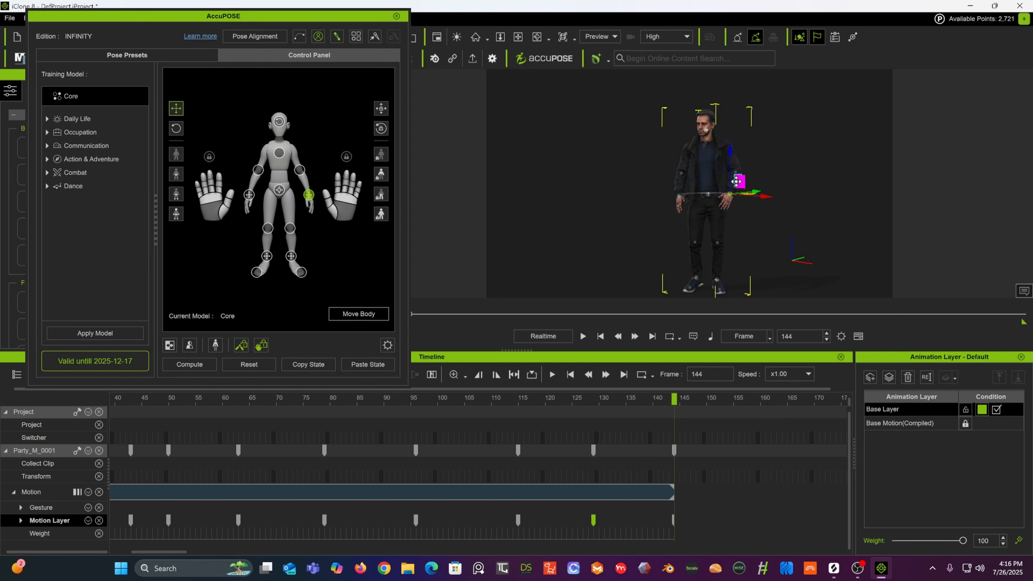
pyautogui.moveTo(741, 184); pyautogui.dragTo(601, 169)
pyautogui.scroll(3, 694, 181)
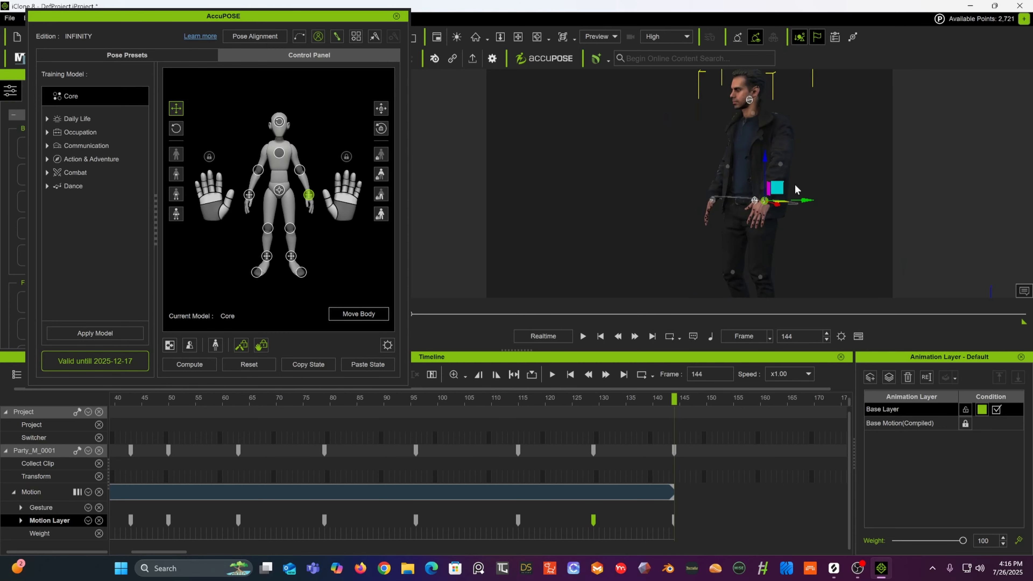
pyautogui.keyDown('alt'); pyautogui.moveTo(699, 171); pyautogui.dragTo(876, 177); pyautogui.keyUp('alt')
pyautogui.moveTo(777, 192); pyautogui.dragTo(631, 189)
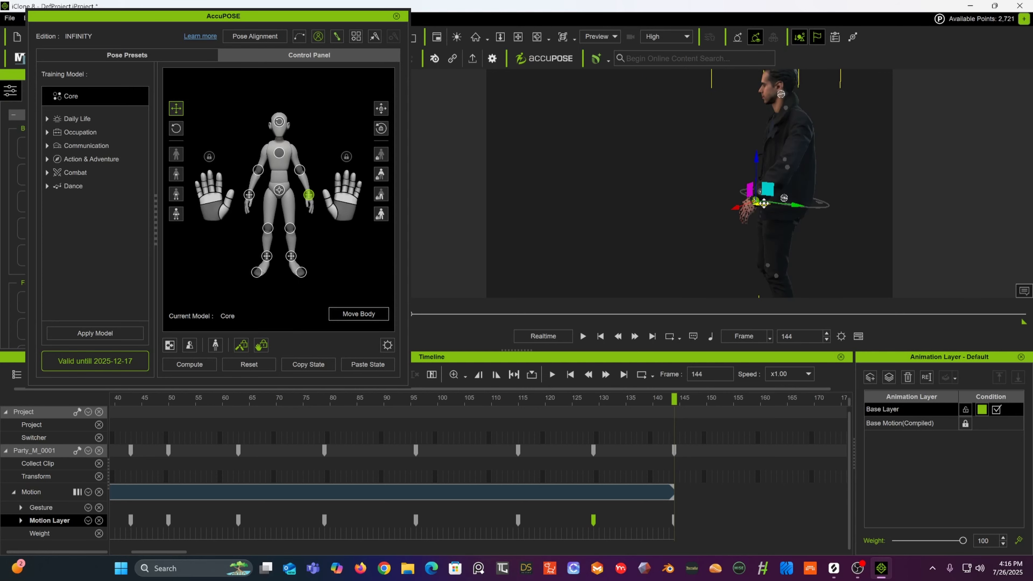
pyautogui.moveTo(764, 202); pyautogui.dragTo(1030, 183)
pyautogui.keyDown('alt'); pyautogui.moveTo(800, 216); pyautogui.dragTo(742, 186, button='middle'); pyautogui.keyUp('alt')
pyautogui.keyDown('alt'); pyautogui.moveTo(744, 190); pyautogui.dragTo(793, 144); pyautogui.keyUp('alt')
pyautogui.scroll(-3, 775, 177)
pyautogui.keyDown('alt'); pyautogui.moveTo(770, 177); pyautogui.dragTo(939, 152); pyautogui.keyUp('alt')
pyautogui.keyDown('alt'); pyautogui.moveTo(859, 152); pyautogui.dragTo(931, 148); pyautogui.keyUp('alt')
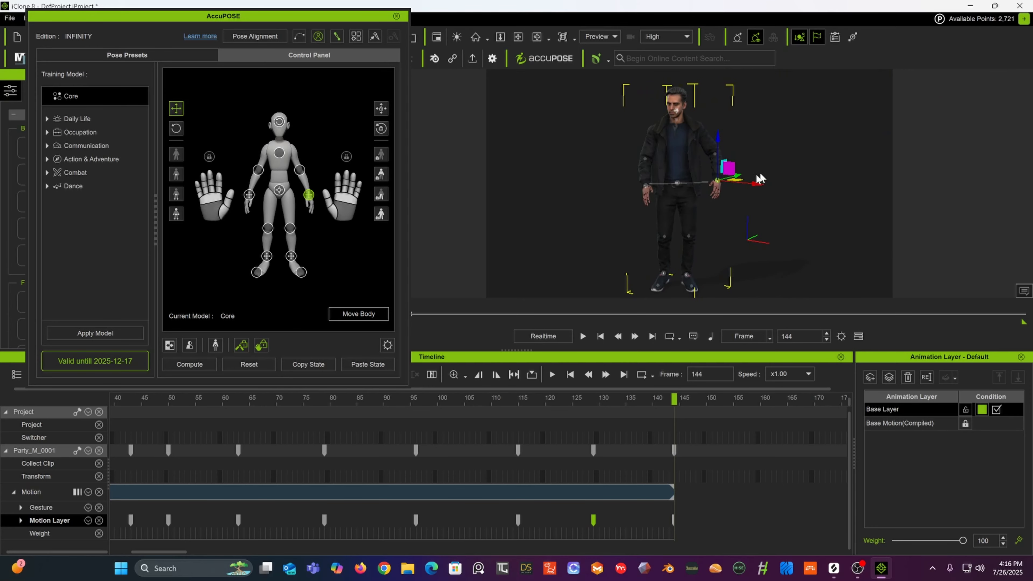
pyautogui.moveTo(728, 168); pyautogui.dragTo(722, 174)
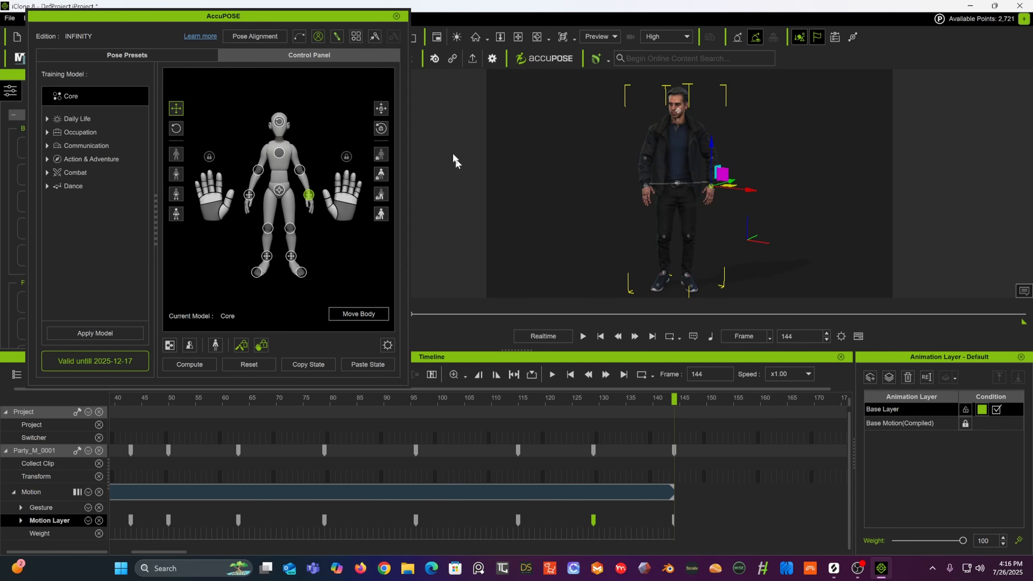
# Step: Play the animation from the beginning
pyautogui.click(600, 336)
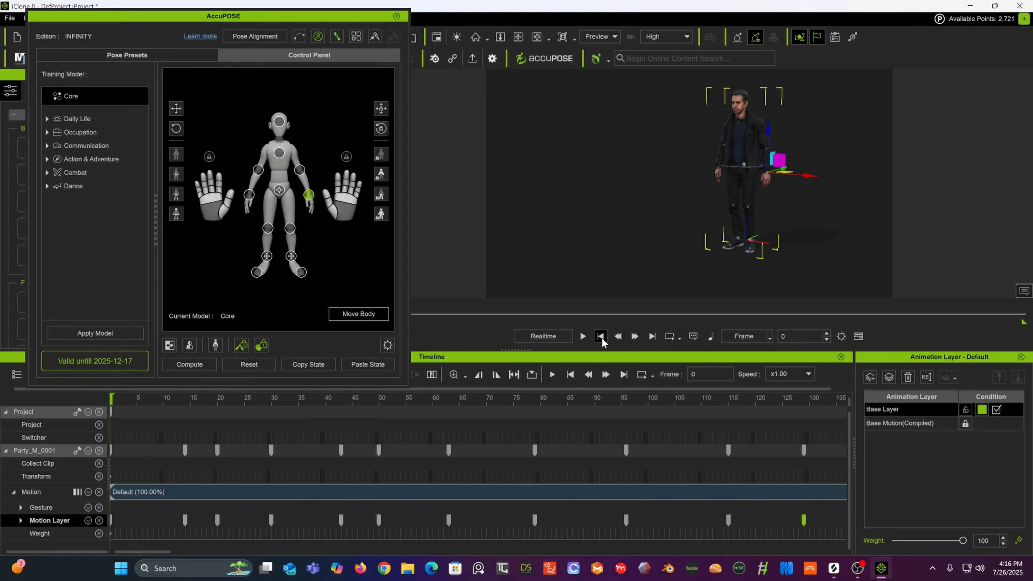
pyautogui.click(583, 336)
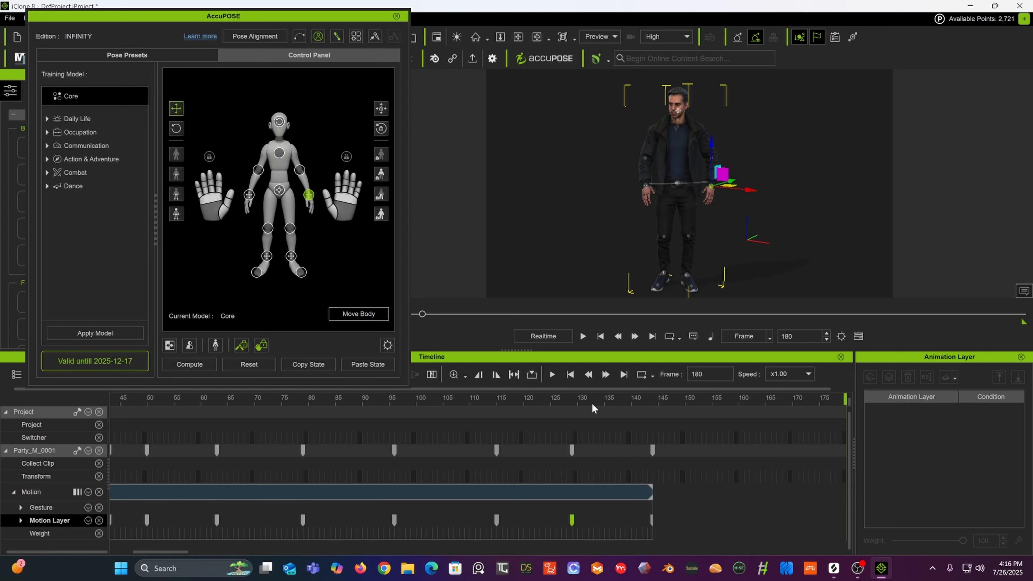
# Step: At frame 180, select the character's left foot effector and move it slightly outward
pyautogui.click(686, 275)
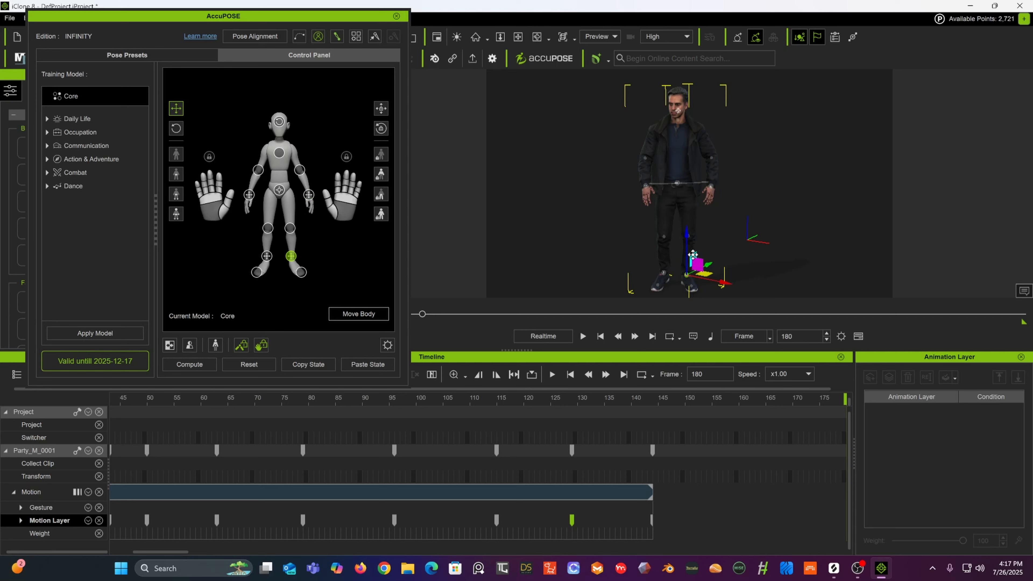
pyautogui.moveTo(702, 208); pyautogui.dragTo(697, 157, button='middle')
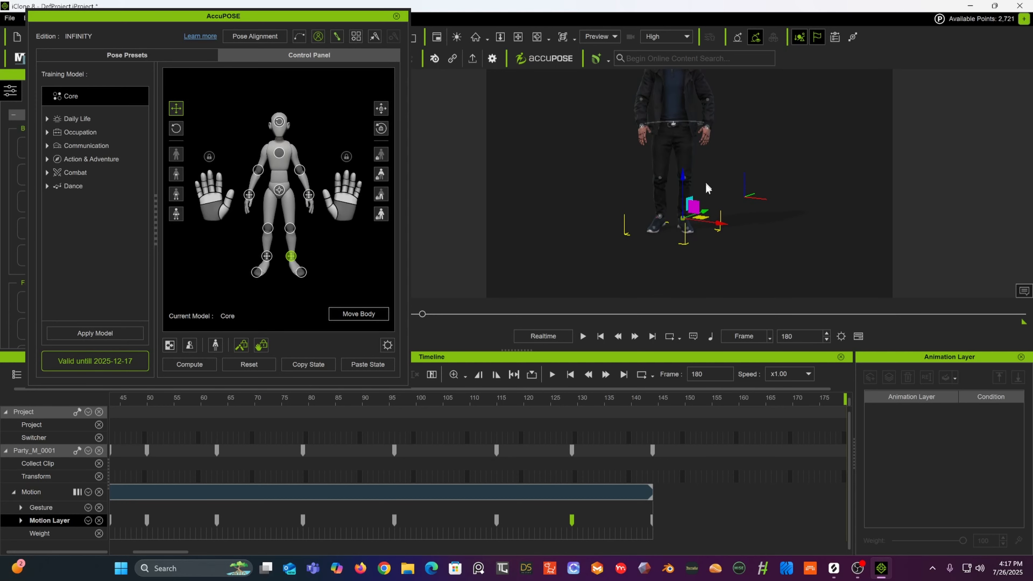
pyautogui.scroll(5, 670, 227)
pyautogui.moveTo(679, 225); pyautogui.dragTo(726, 90, button='middle')
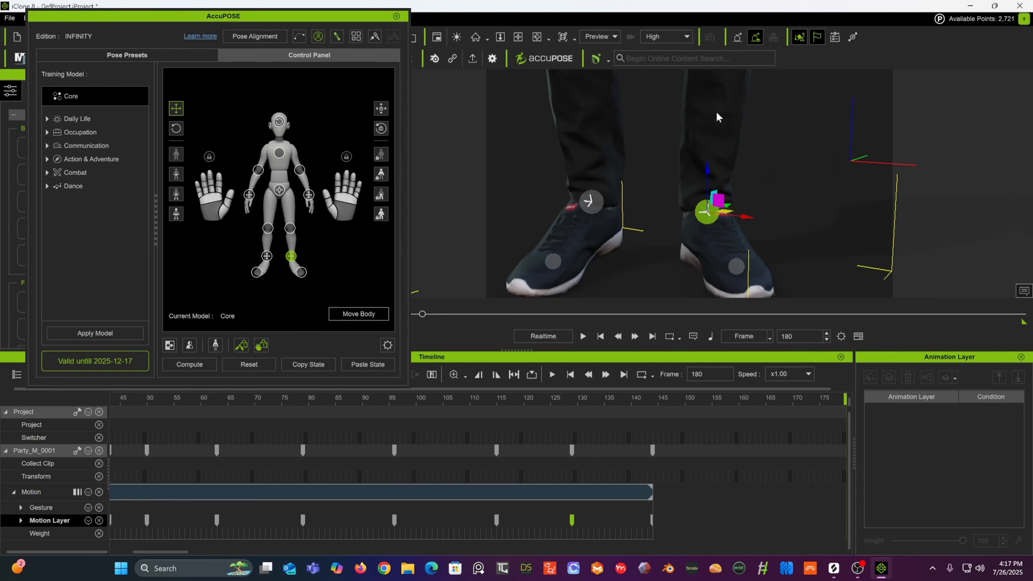
pyautogui.scroll(-3, 718, 118)
pyautogui.moveTo(697, 160); pyautogui.dragTo(700, 134)
pyautogui.scroll(-5, 700, 134)
pyautogui.scroll(4, 676, 176)
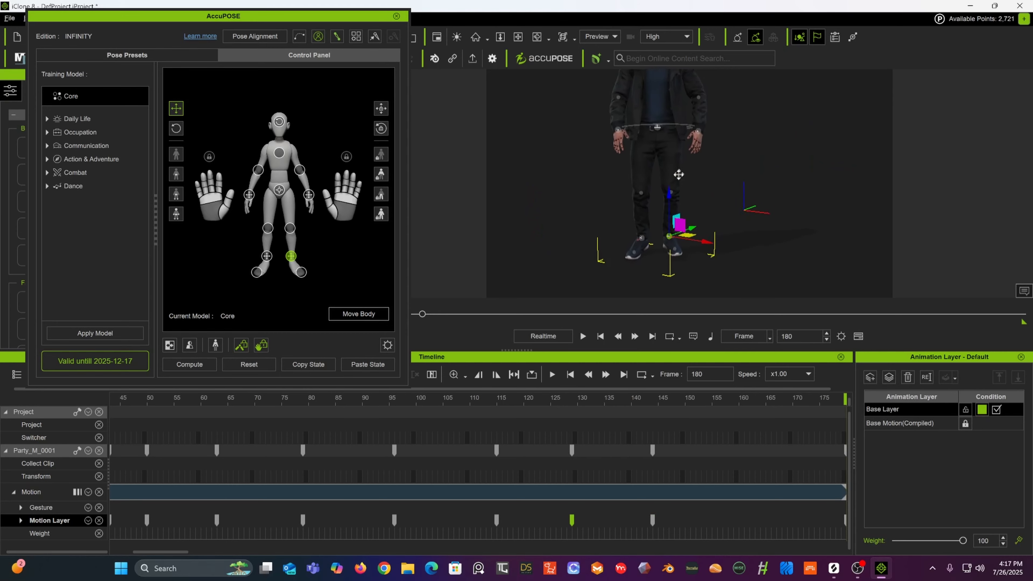
pyautogui.moveTo(662, 214); pyautogui.dragTo(701, 253)
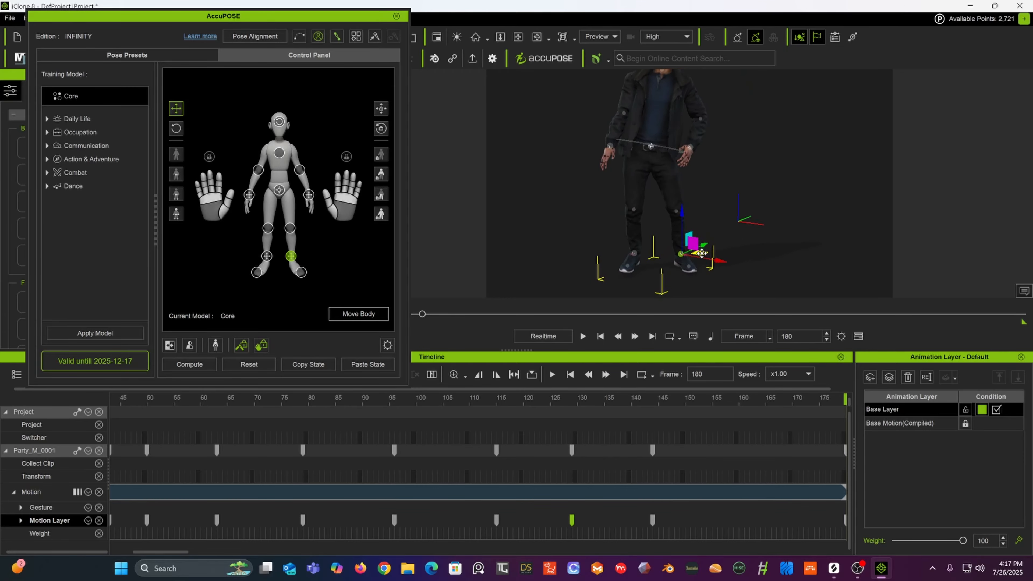
pyautogui.scroll(-2, 708, 227)
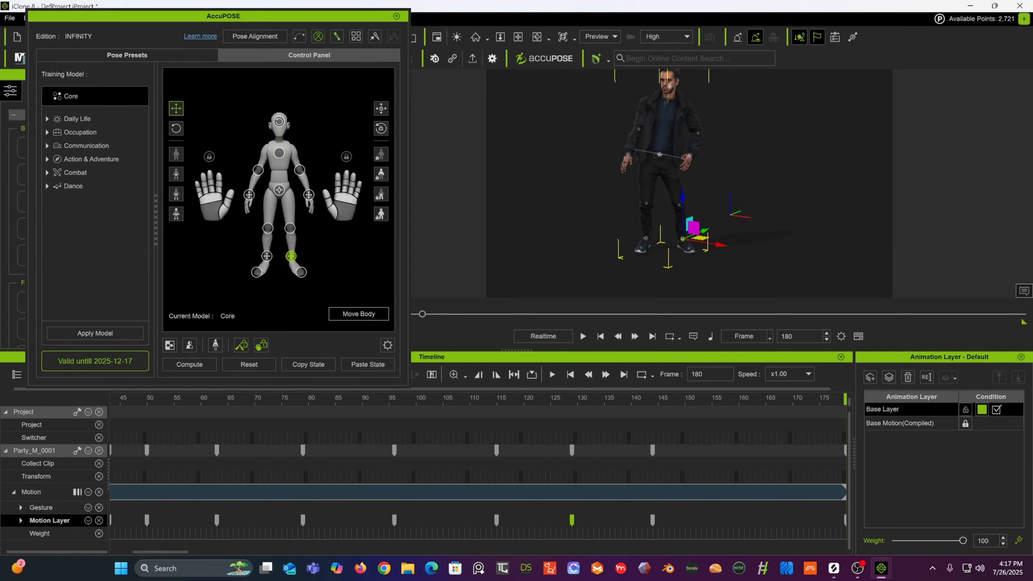